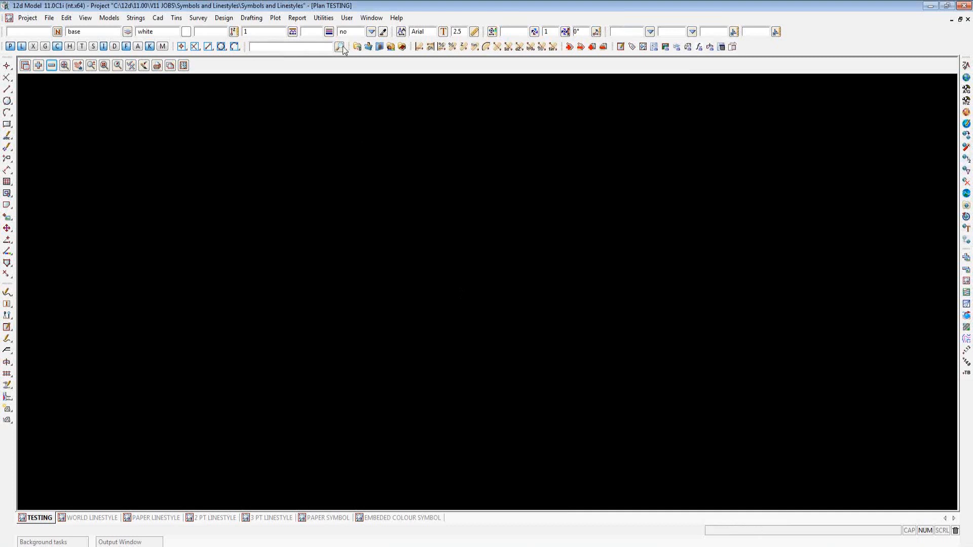
click(292, 32)
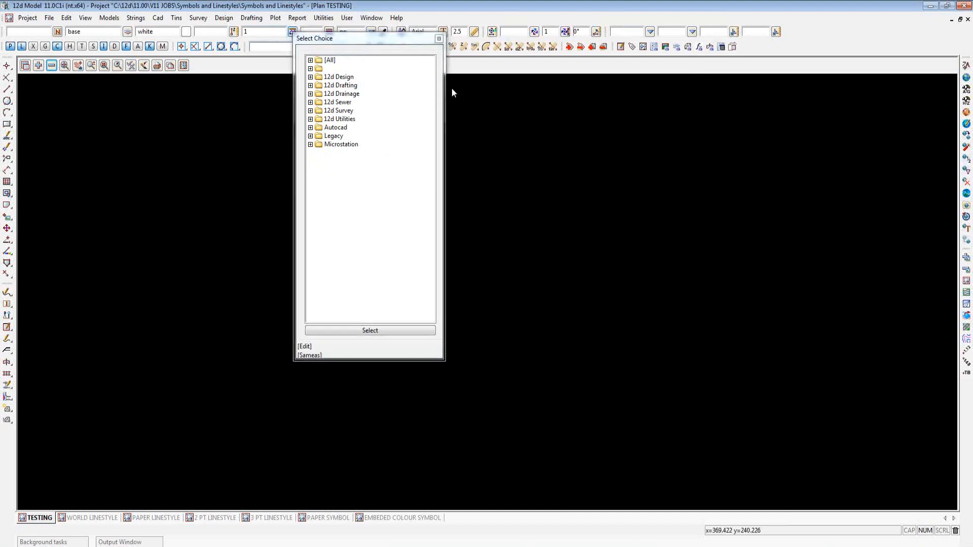
click(439, 39)
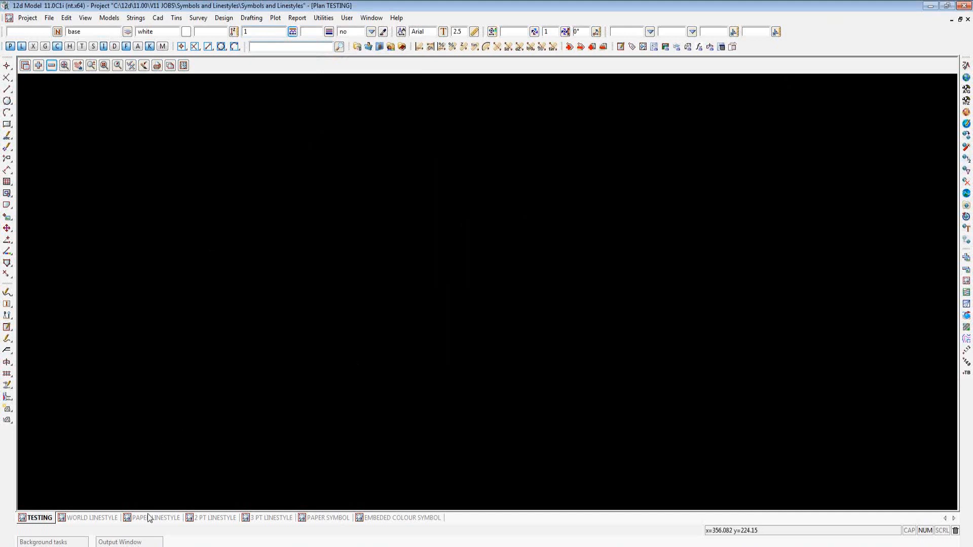
Examine the project's loaded setup files in the Output Window, locating the linestyl.4d and symbols.4d entries
click(142, 542)
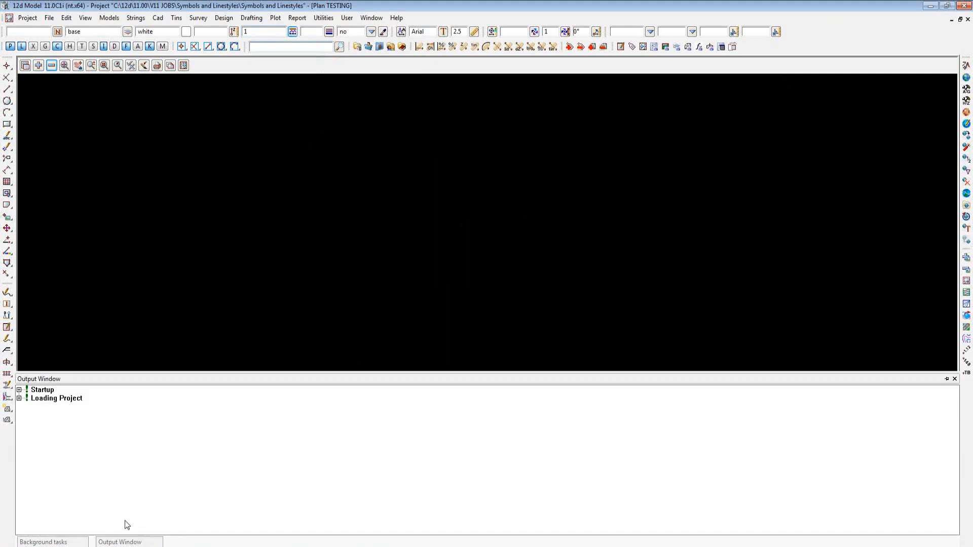
click(19, 398)
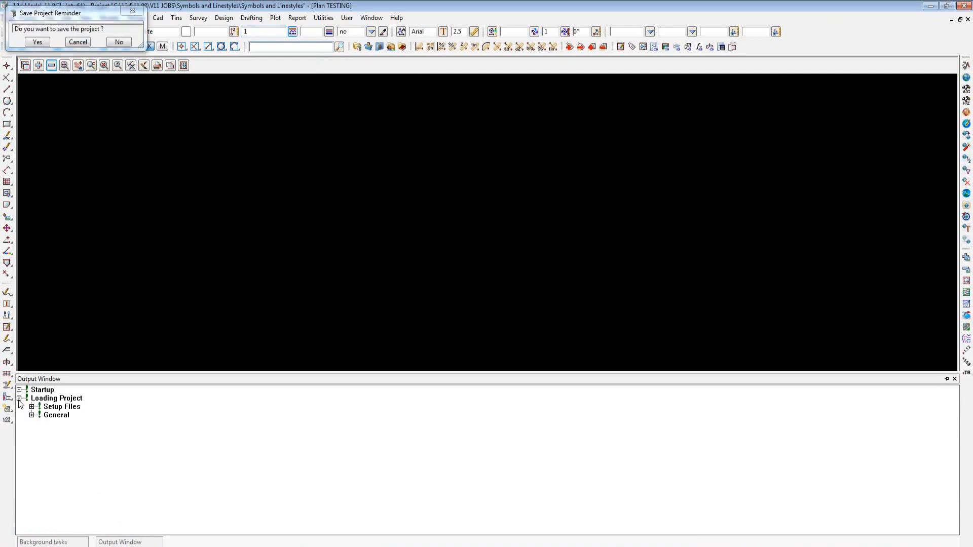
click(32, 407)
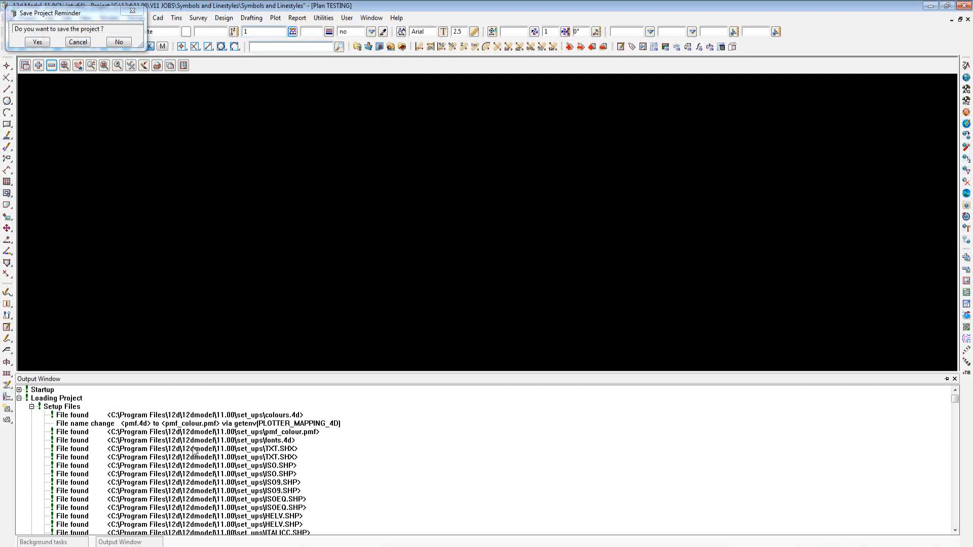
click(229, 458)
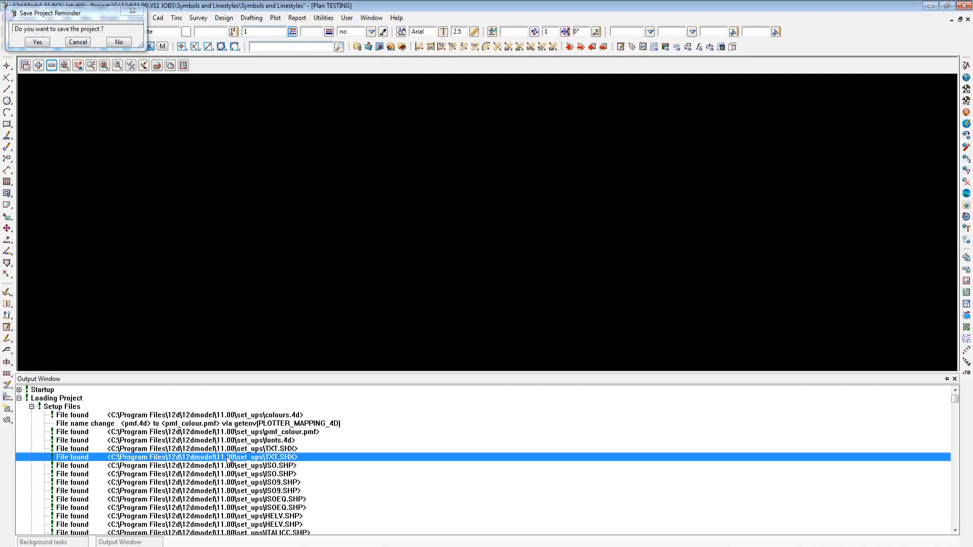
scroll(229, 459, down, 5)
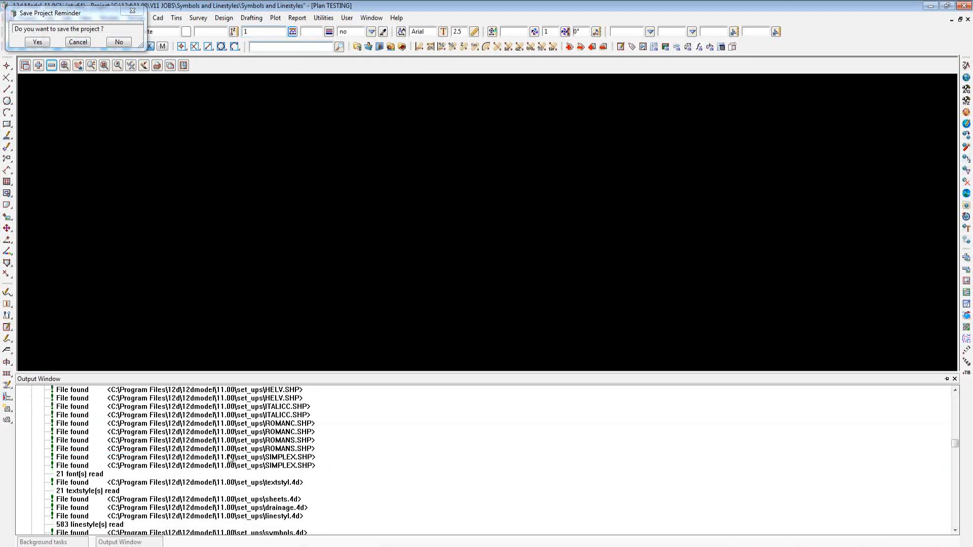
scroll(282, 495, down, 2)
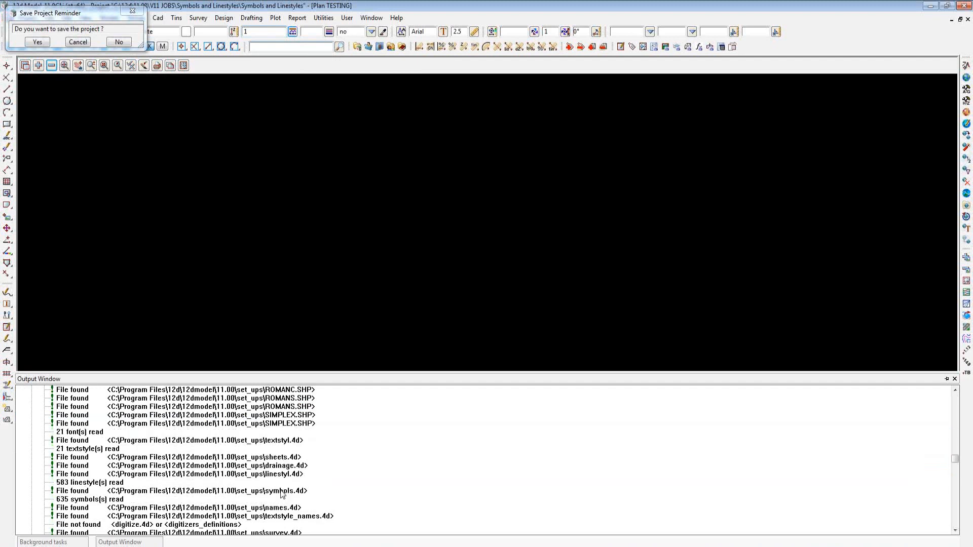
click(270, 476)
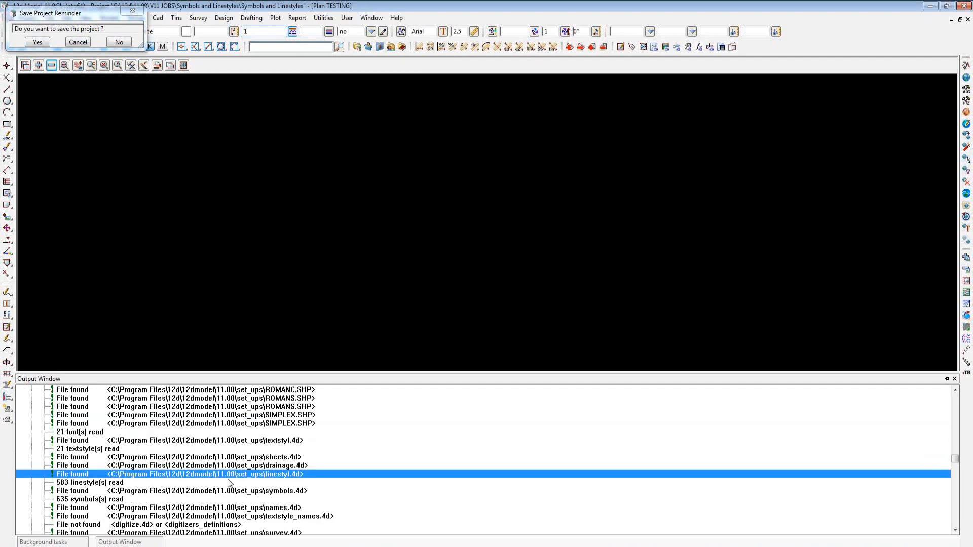
click(285, 492)
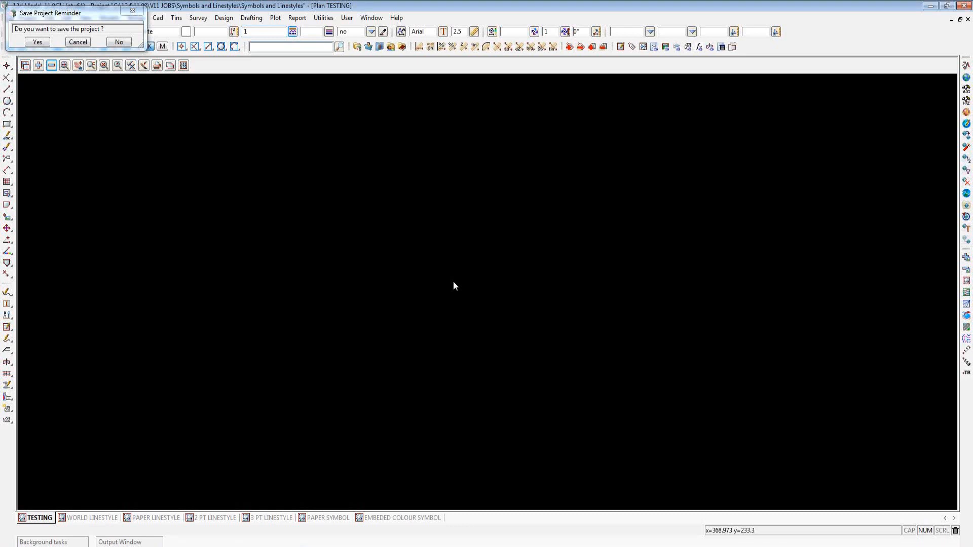
Save the project in response to the save reminder
click(38, 42)
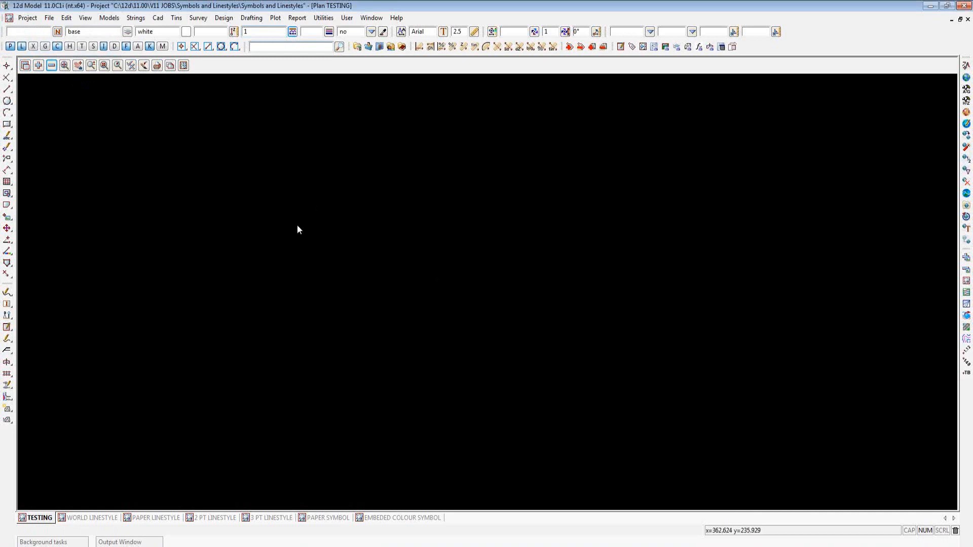
Choose AIRVALVE from the full list of linestyles as the current linestyle
click(293, 32)
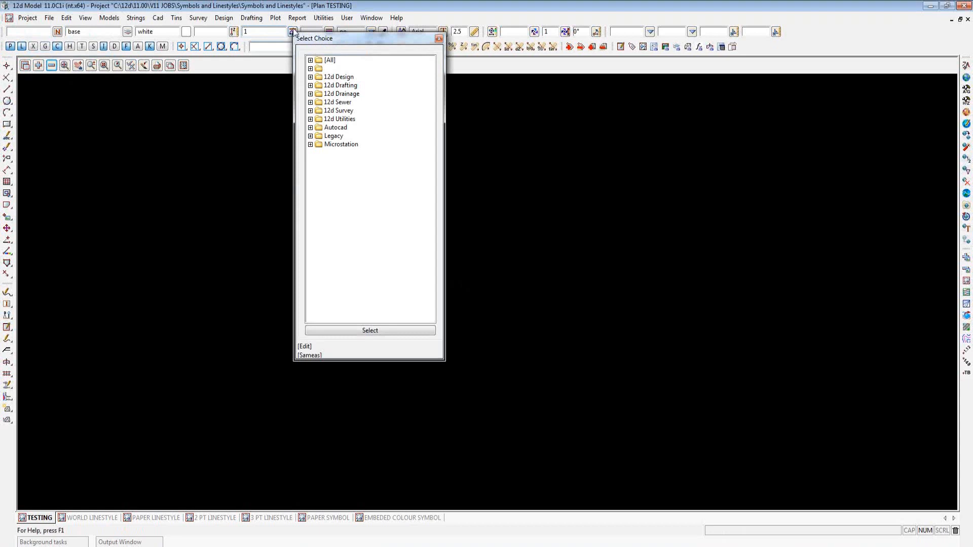
click(311, 61)
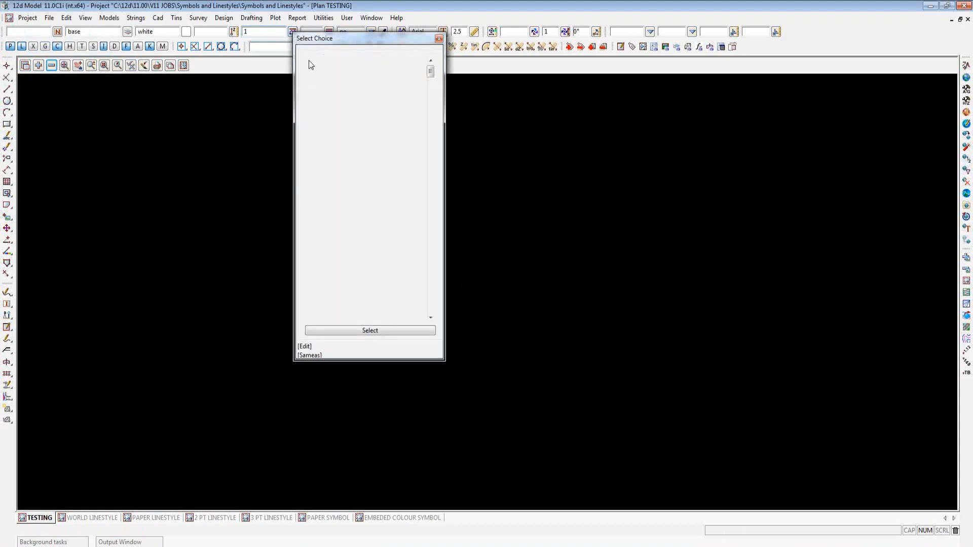
scroll(353, 193, down, 3)
scroll(381, 211, up, 3)
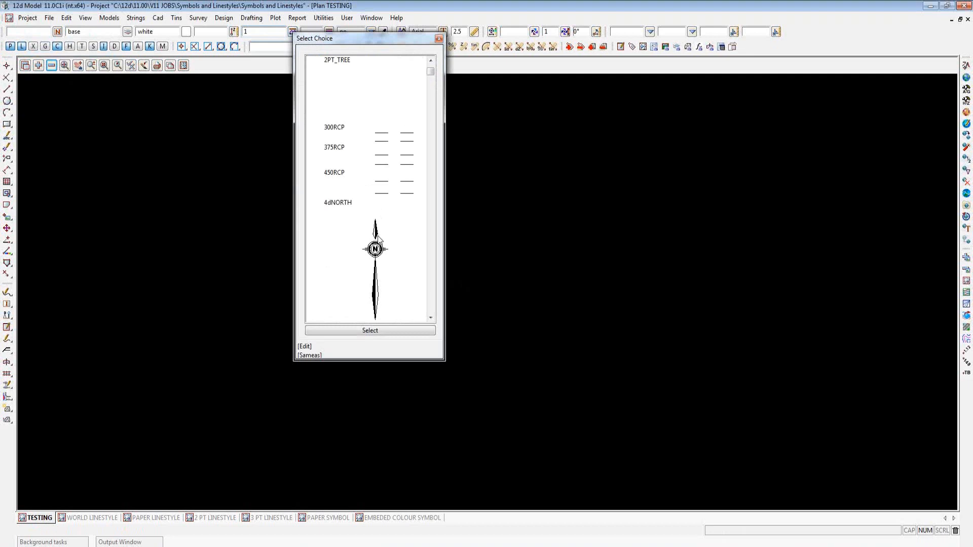
scroll(379, 238, down, 3)
scroll(379, 239, down, 15)
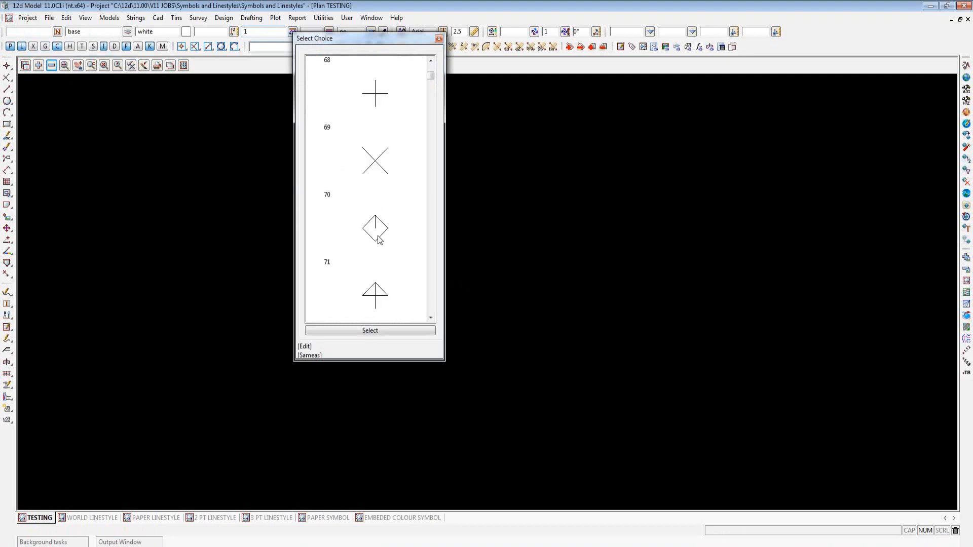
scroll(374, 239, down, 3)
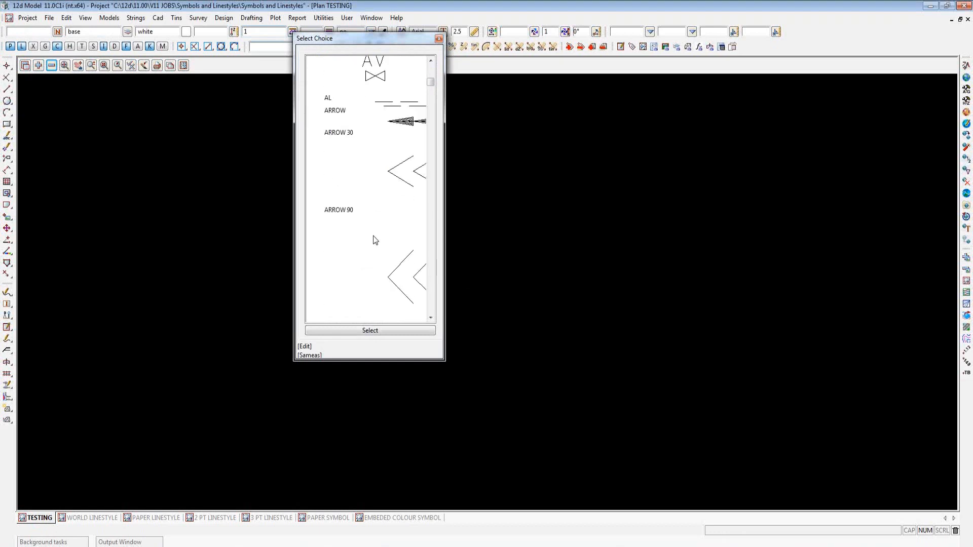
scroll(374, 235, up, 4)
click(375, 232)
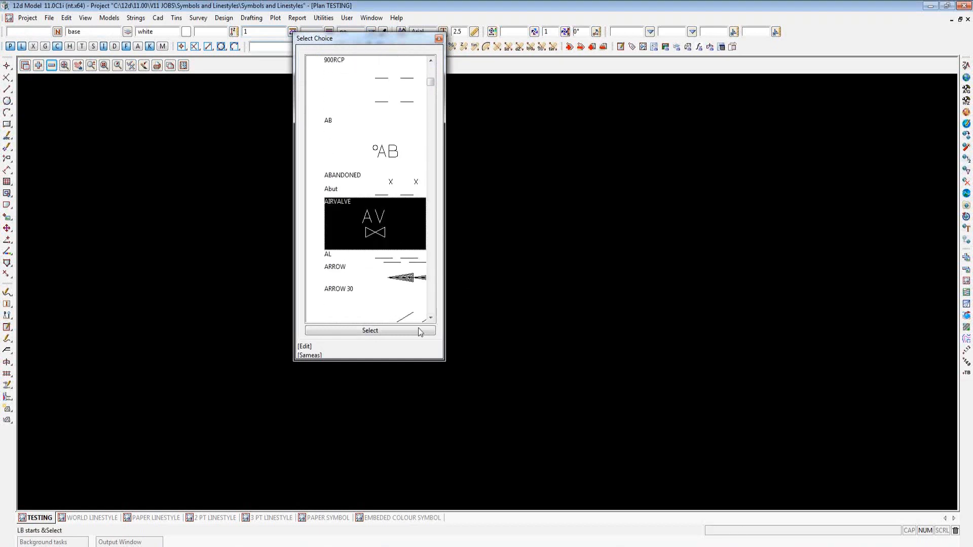
click(385, 331)
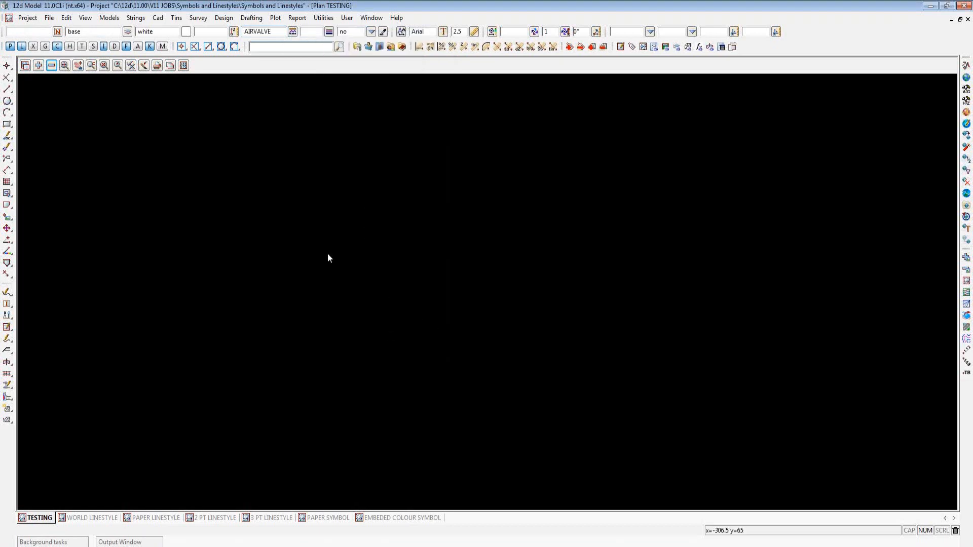
Place a point with the AIRVALVE linestyle in the TESTING plan view
click(7, 68)
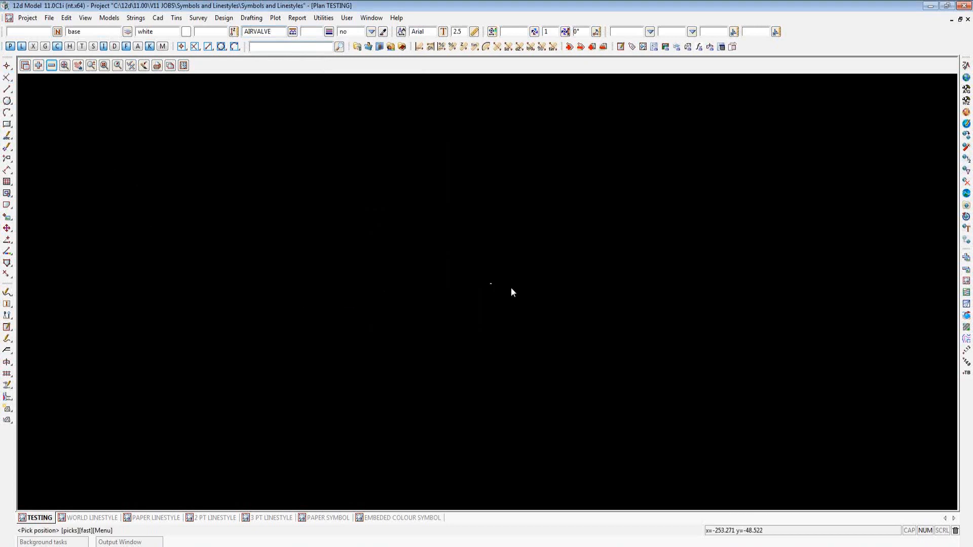
click(495, 280)
scroll(525, 254, up, 2)
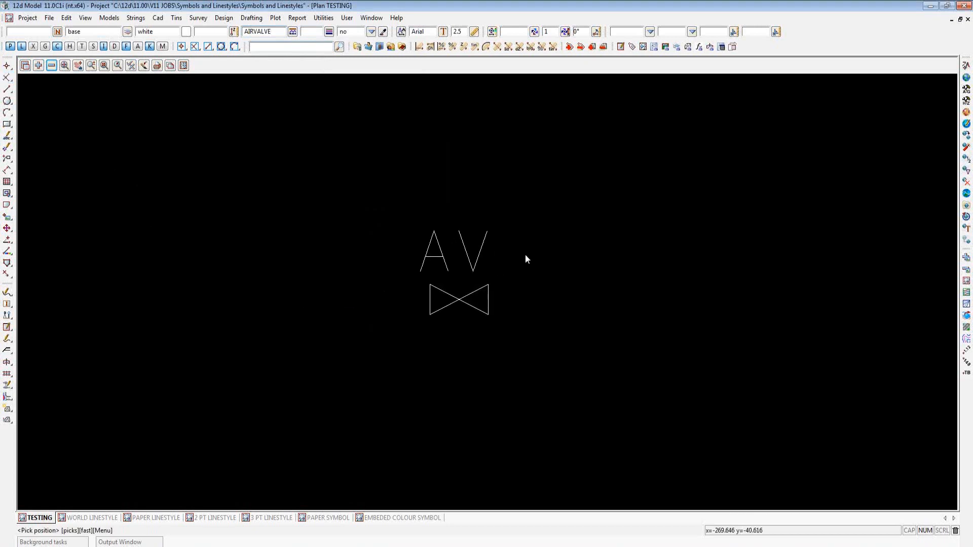
scroll(527, 264, up, 1)
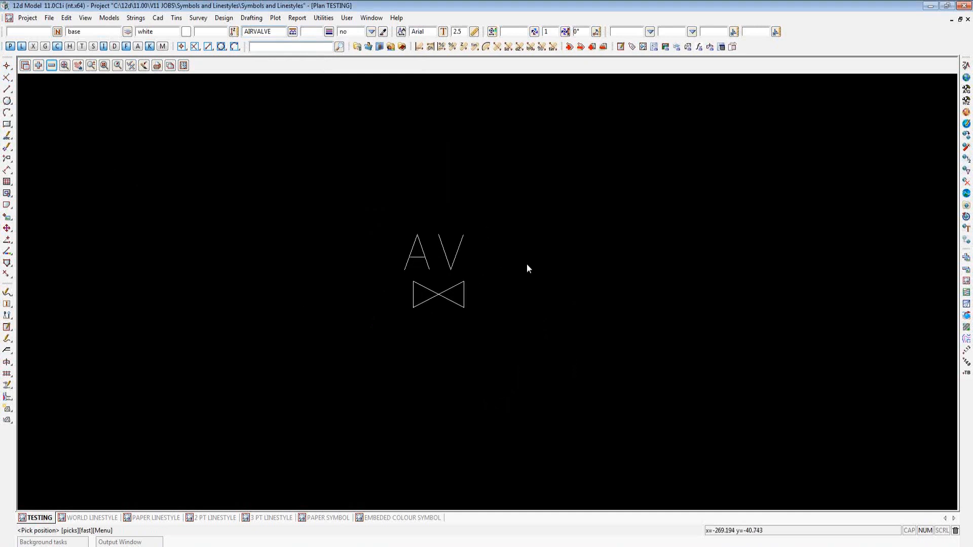
scroll(178, 291, down, 4)
scroll(382, 277, up, 3)
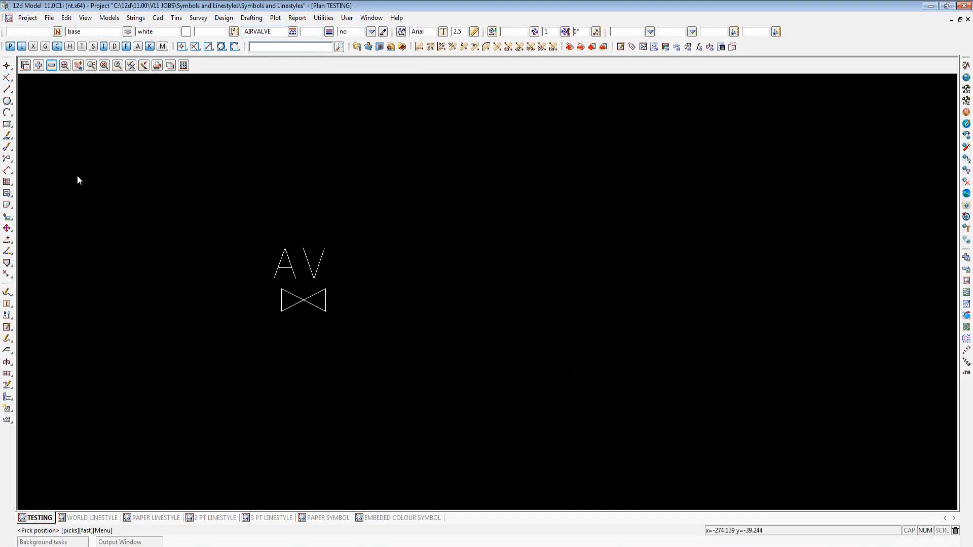
Try to select the placed AIRVALVE linestyle point with the symbol Edit command
click(7, 147)
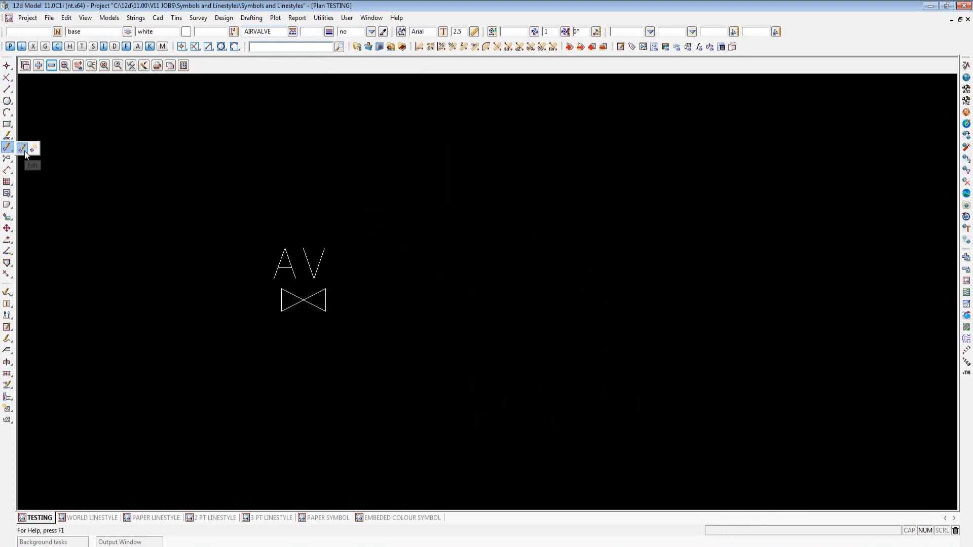
click(24, 150)
click(306, 299)
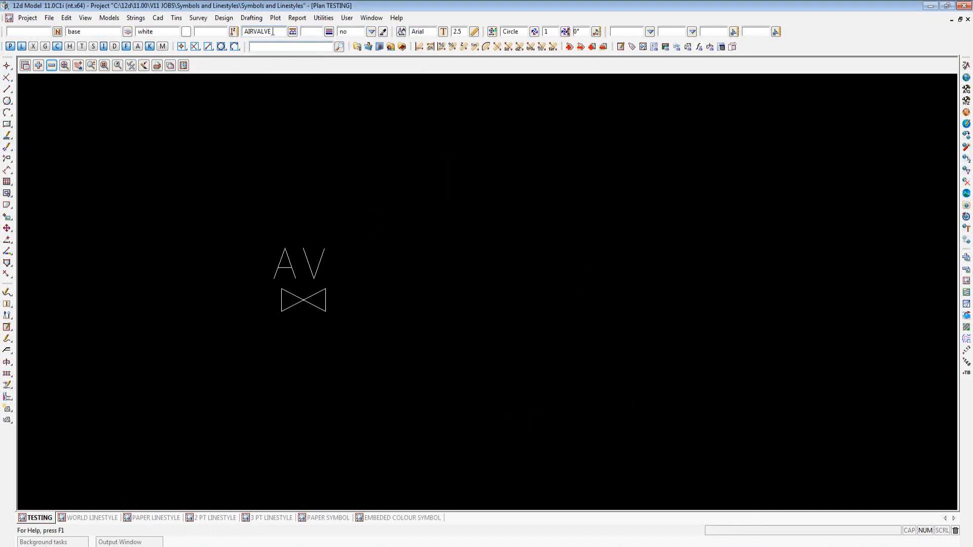
Set the current linestyle to 1 and choose AIRVALVE from the full symbol list as the current symbol
drag(276, 32, 238, 38)
text(1)
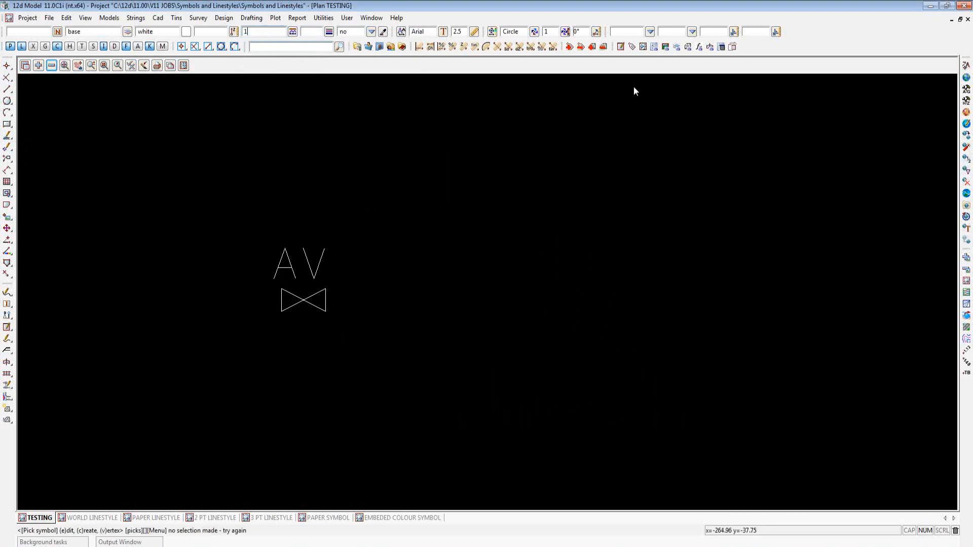
click(534, 32)
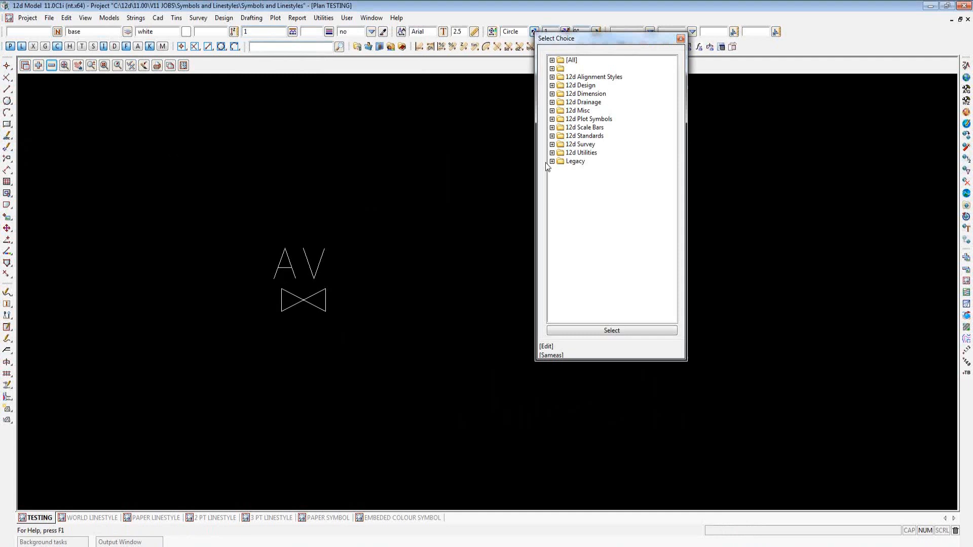
click(553, 60)
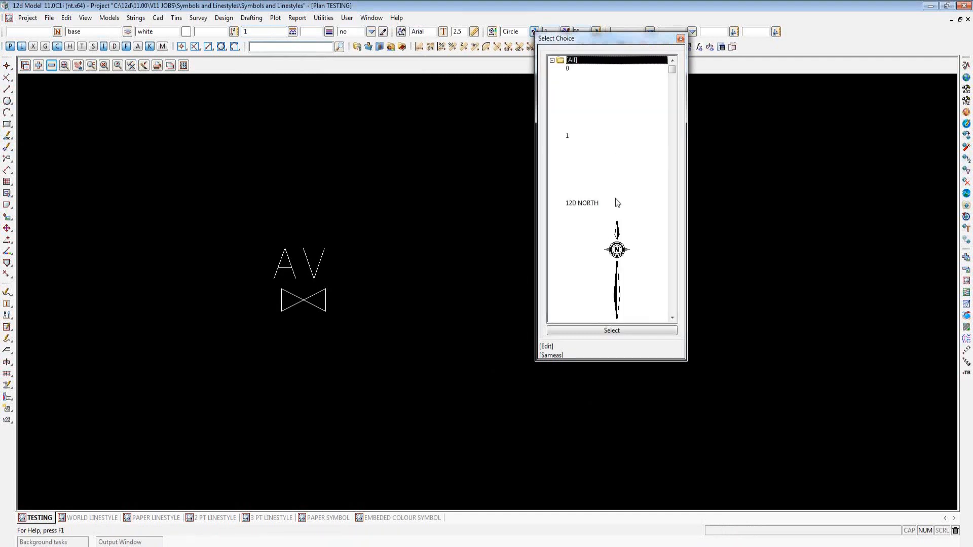
scroll(611, 257, down, 10)
scroll(611, 257, down, 15)
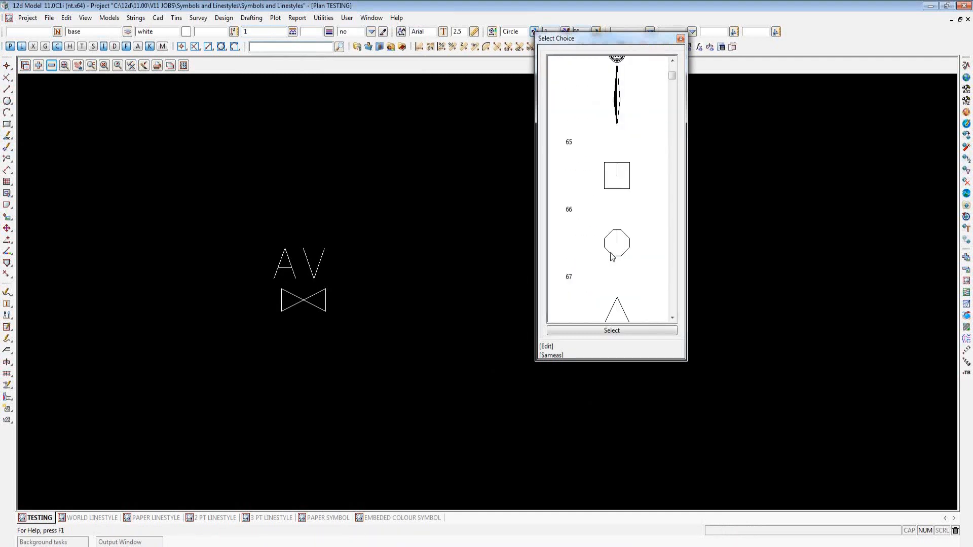
scroll(611, 253, up, 5)
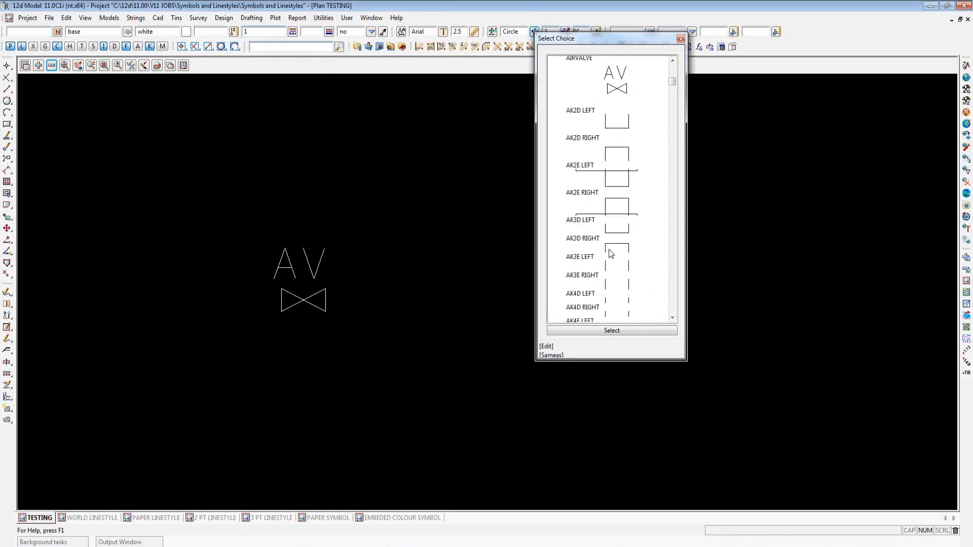
click(617, 282)
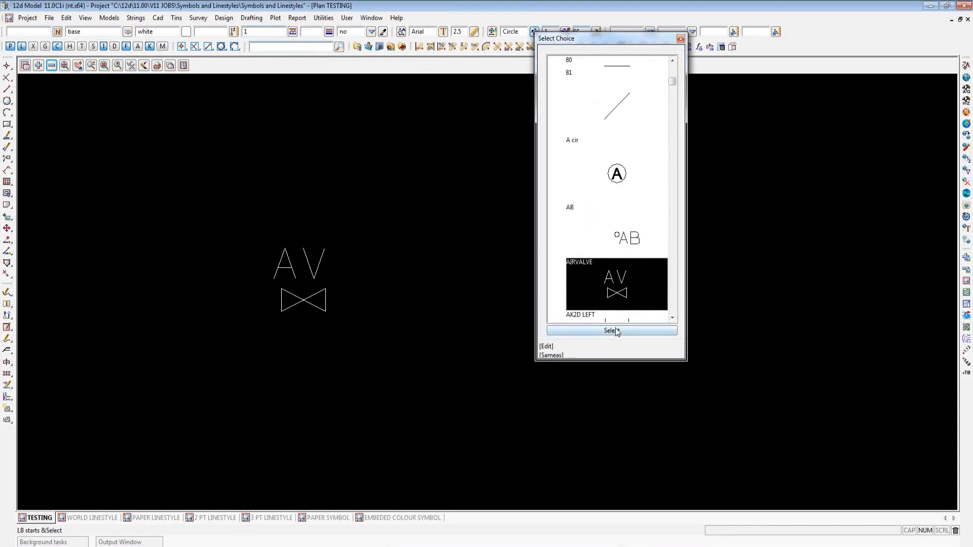
click(614, 330)
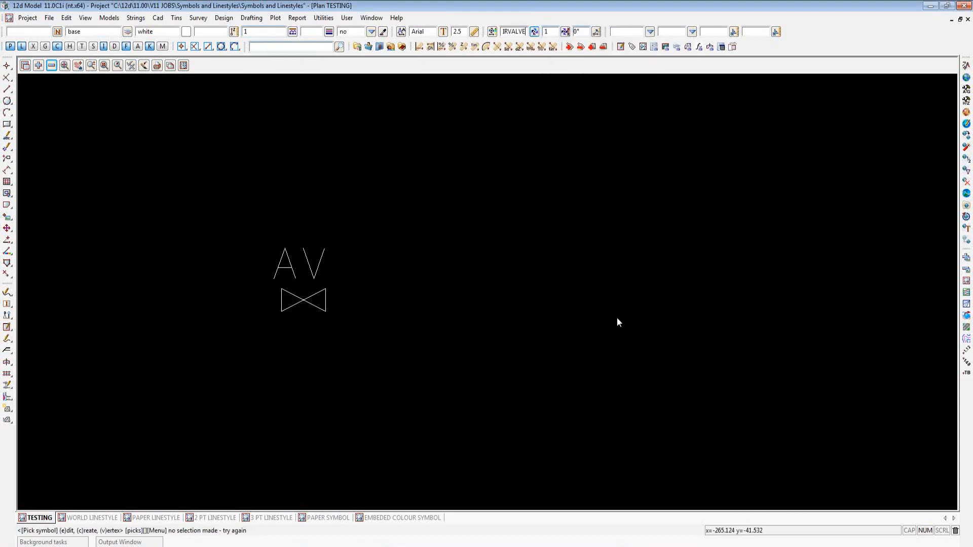
Place an AIRVALVE symbol to the right of the existing air valve and select it with the symbol Edit command
click(7, 65)
click(490, 284)
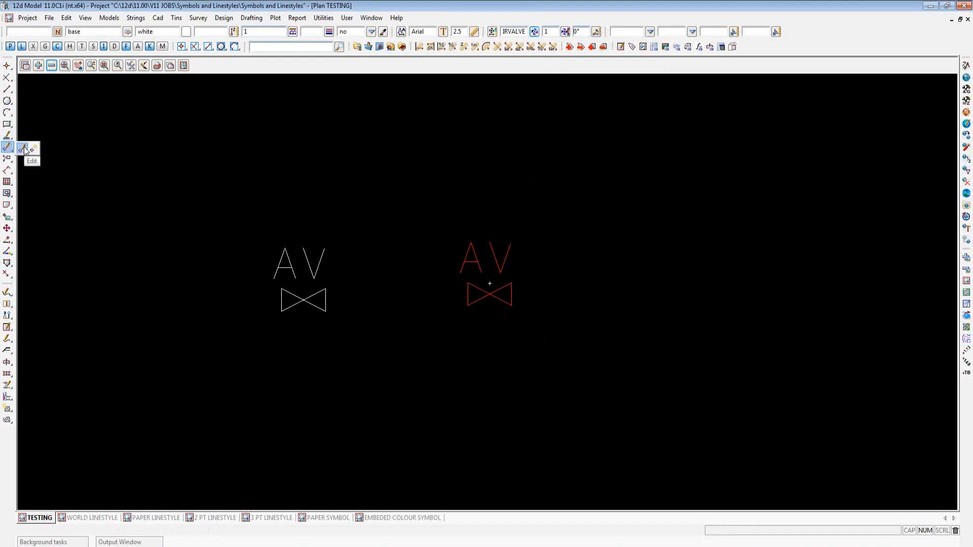
click(25, 150)
click(493, 285)
middle_click(492, 284)
scroll(565, 352, down, 2)
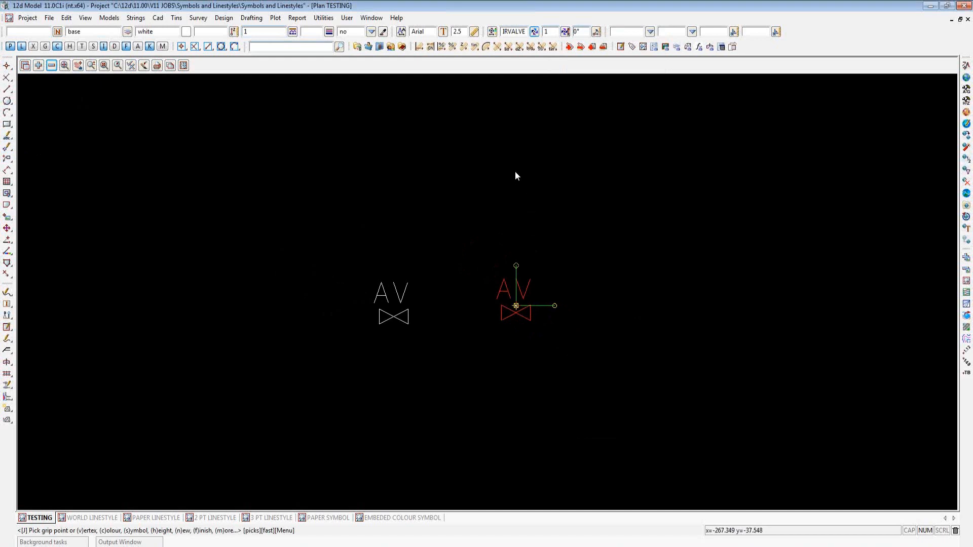
Try changing the selected AIRVALVE symbol's height and rotation angle, cancelling both edits
key(h)
key(Escape)
click(609, 308)
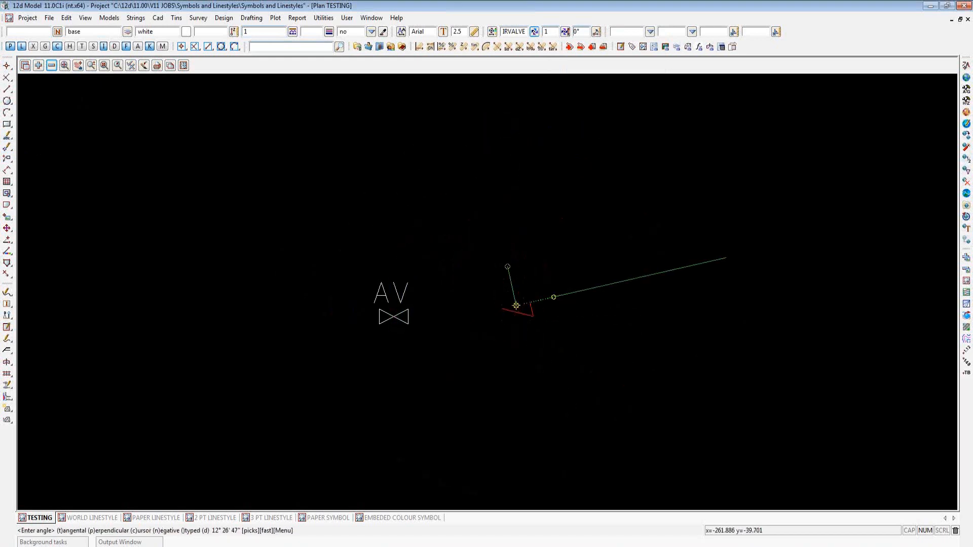
key(Escape)
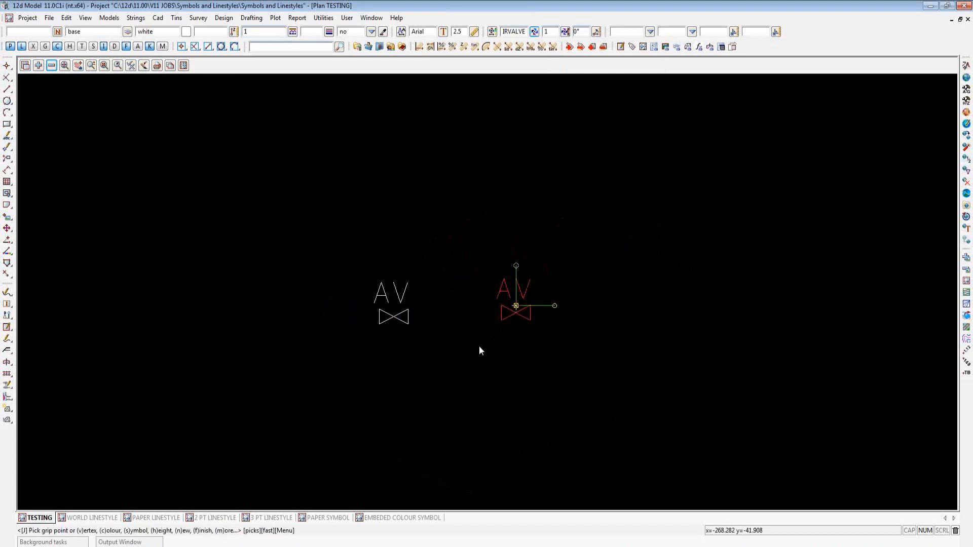
Try to move the selected AIRVALVE symbol up and to the right, then leave the symbol edit
click(483, 344)
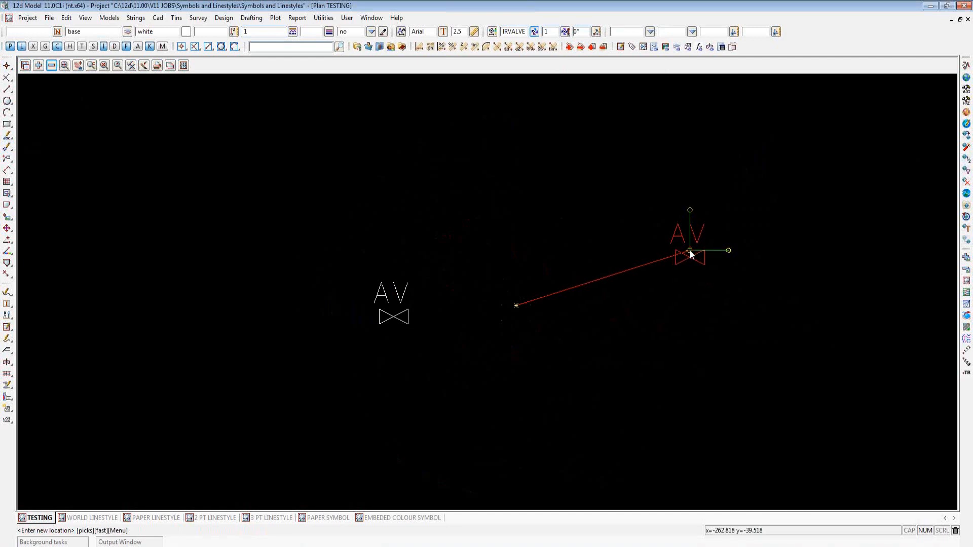
key(Escape)
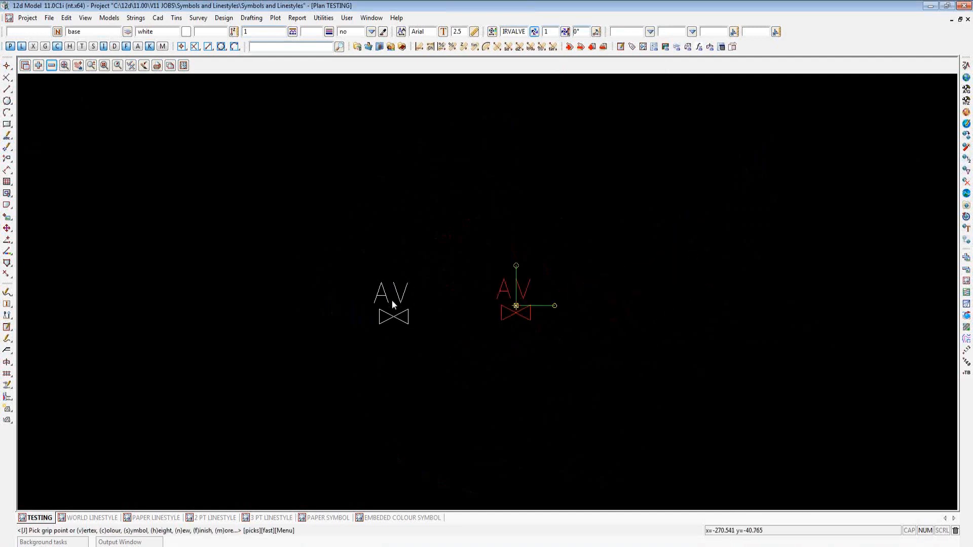
key(Escape)
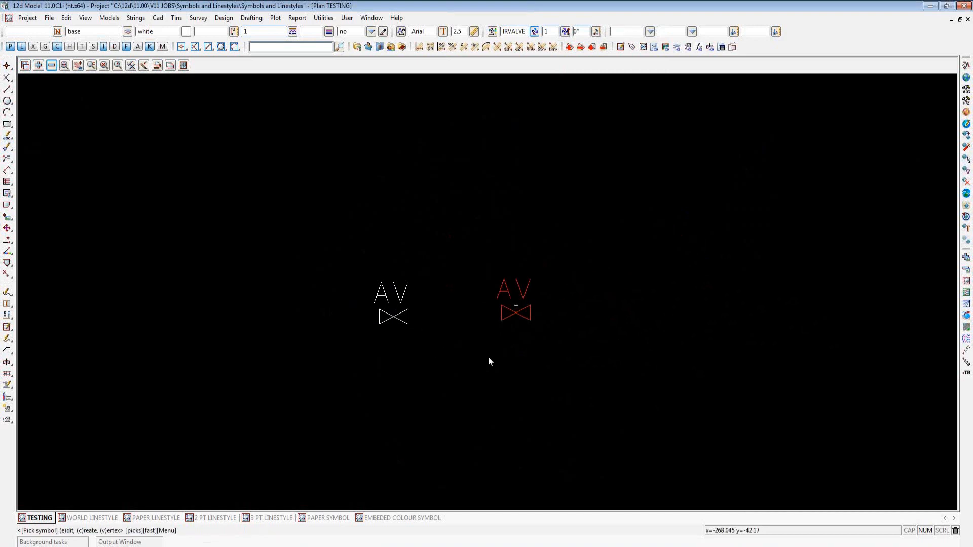
Set the current linestyle to 0 and place another AIRVALVE symbol to the right of the red one
scroll(376, 338, down, 2)
scroll(501, 314, up, 4)
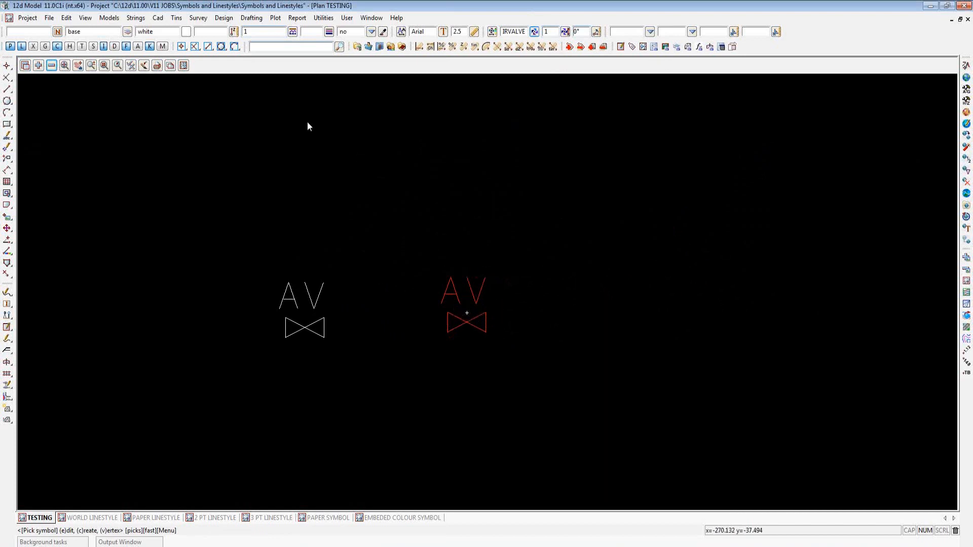
click(260, 34)
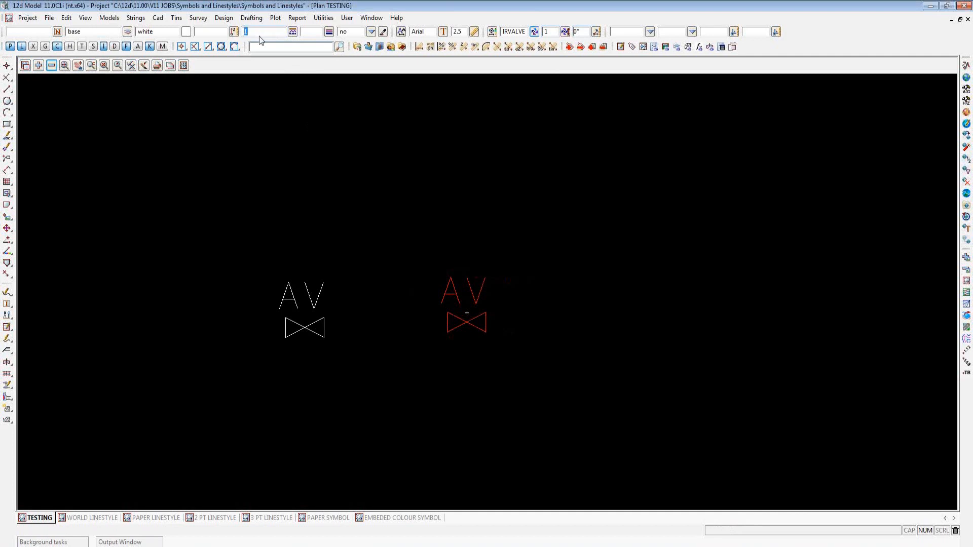
text(0)
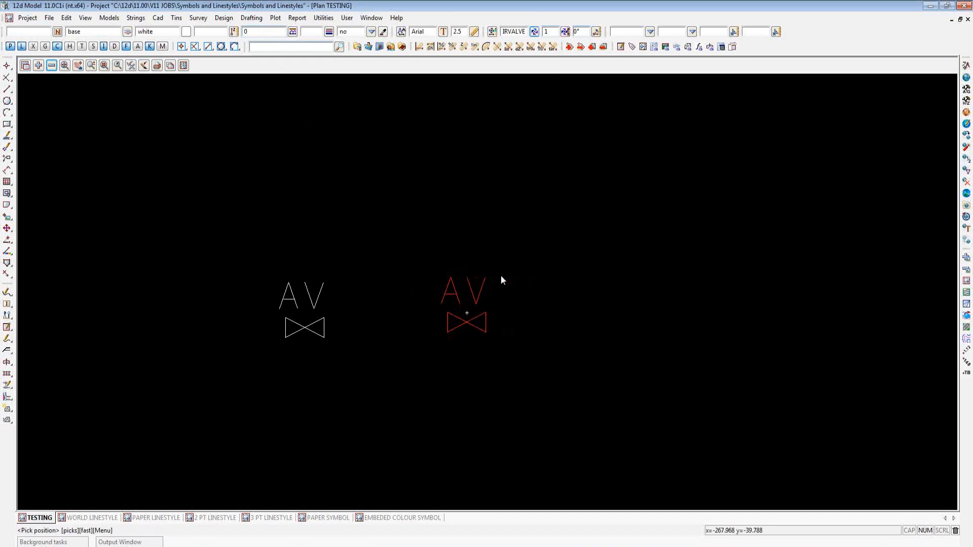
click(624, 316)
Clear the colour in the current AIRVALVE symbol settings and place a fourth air valve to the right of the others
click(166, 32)
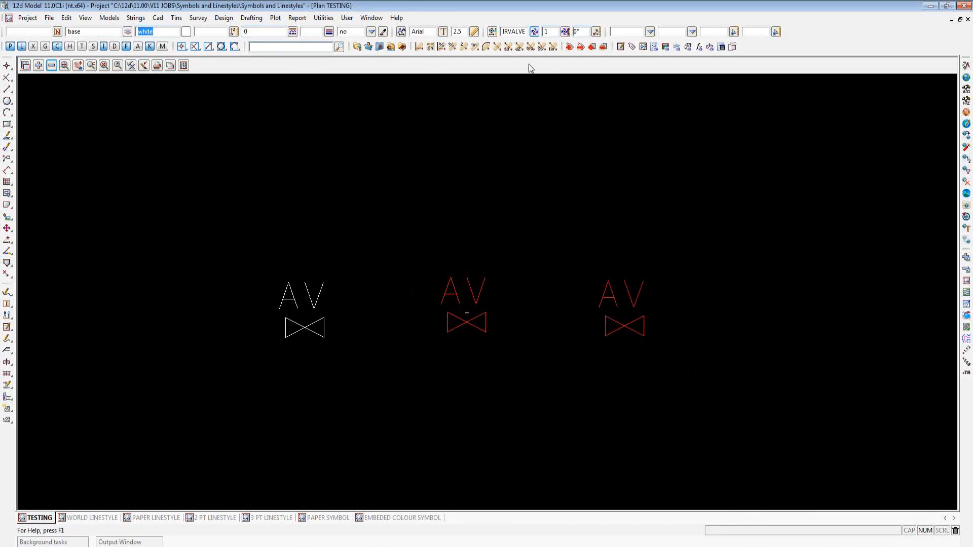
click(493, 32)
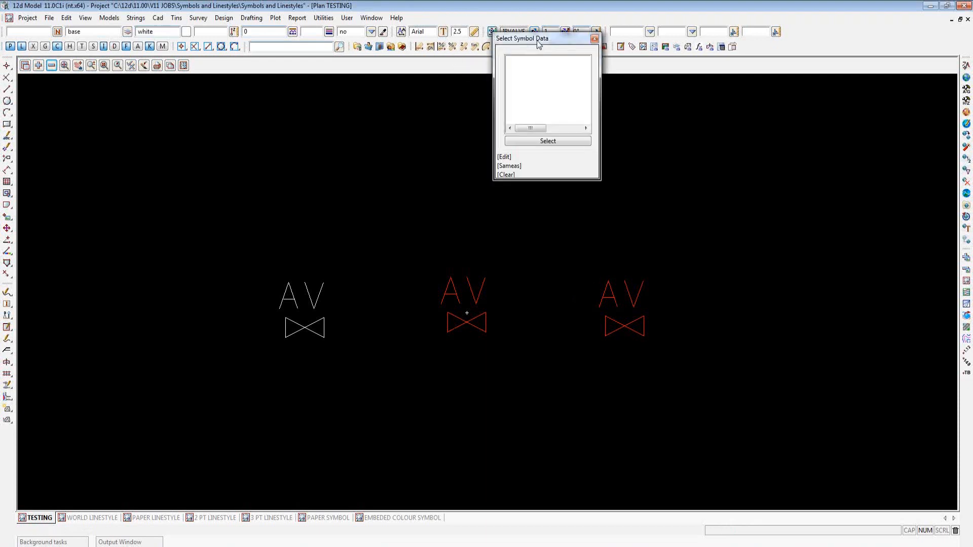
click(507, 159)
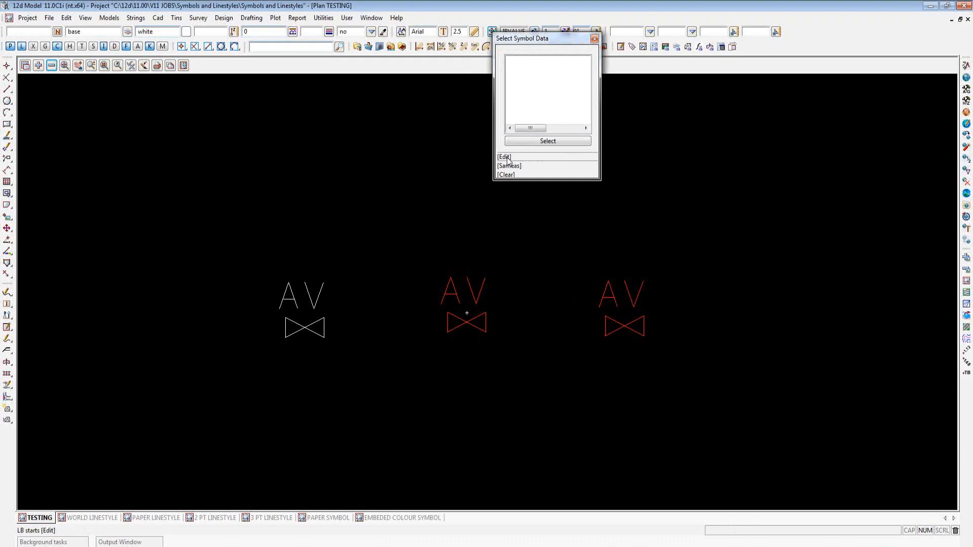
key(Tab)
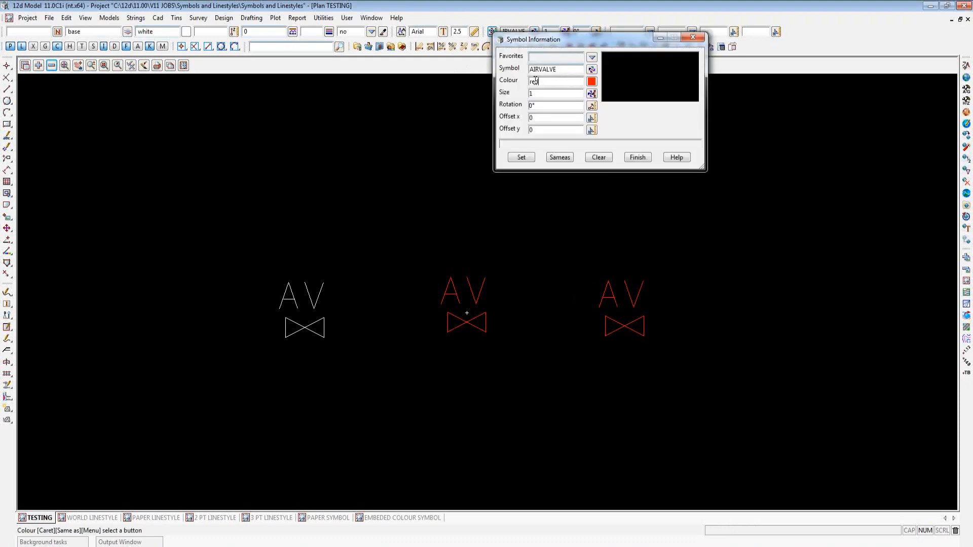
key(Delete)
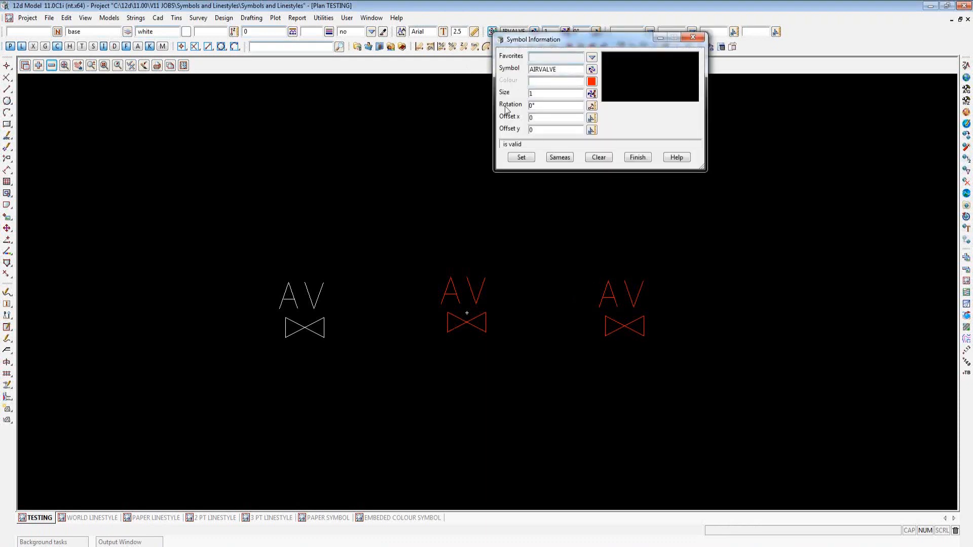
click(522, 157)
click(637, 158)
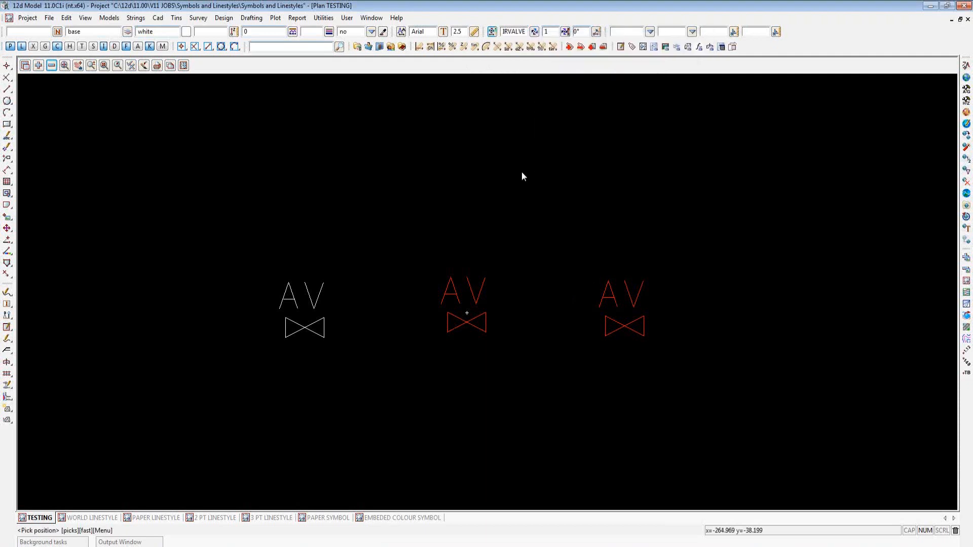
click(7, 66)
click(741, 315)
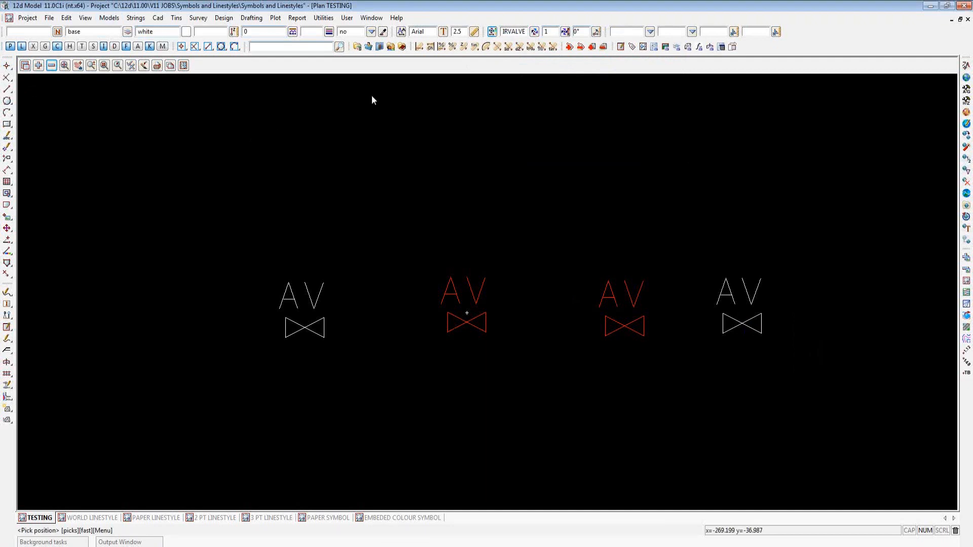
click(493, 32)
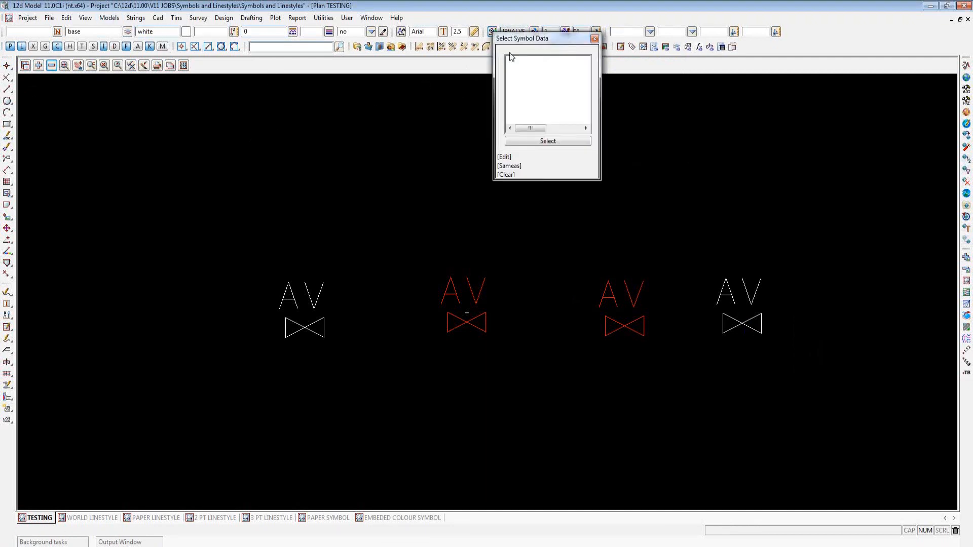
click(594, 38)
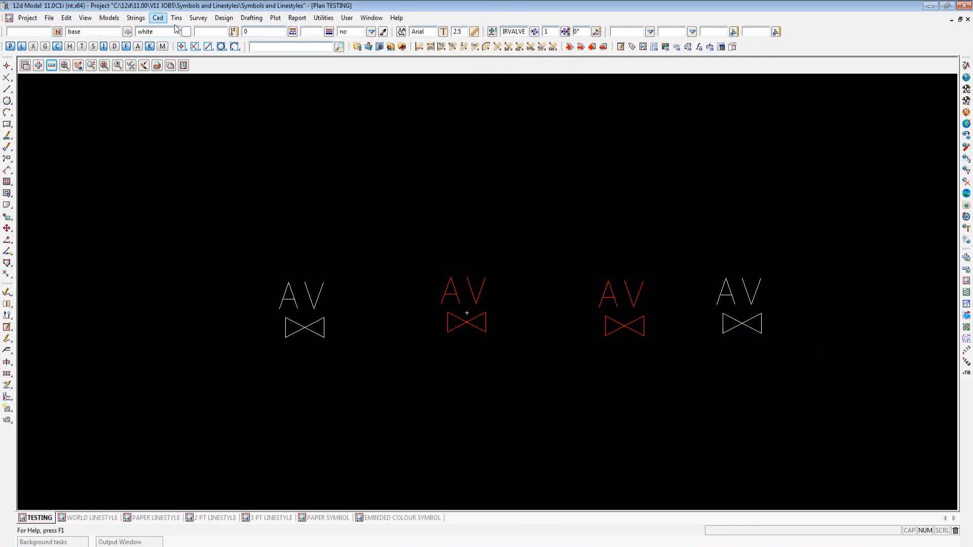
scroll(205, 180, down, 2)
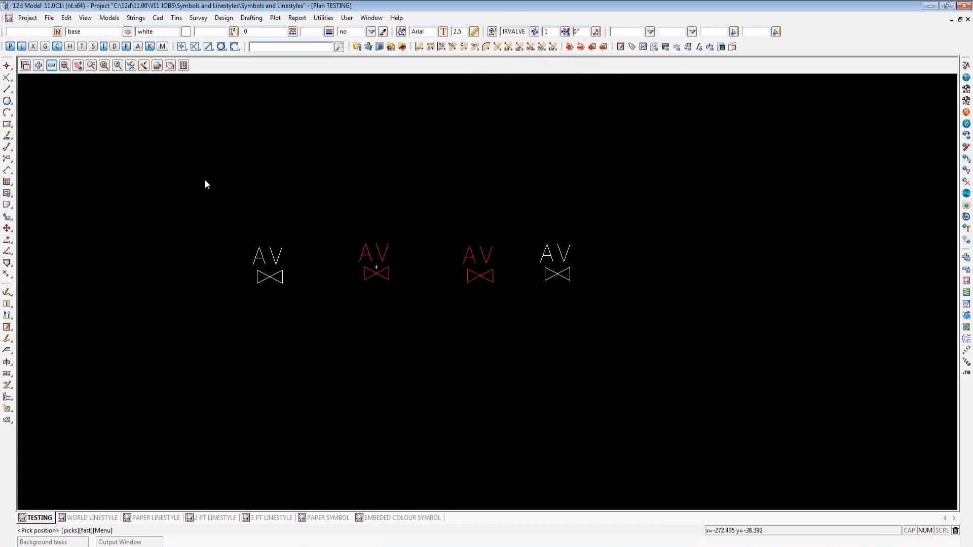
click(450, 316)
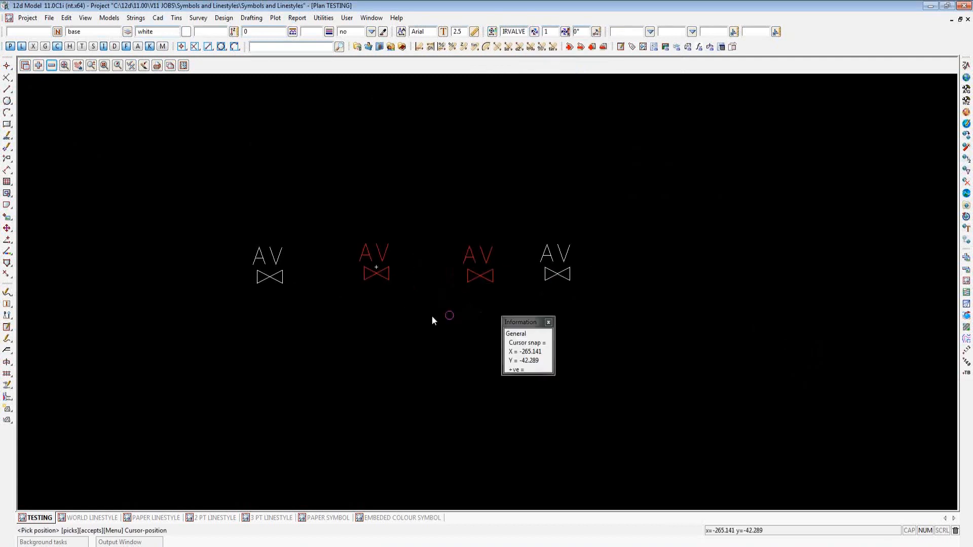
scroll(253, 288, down, 1)
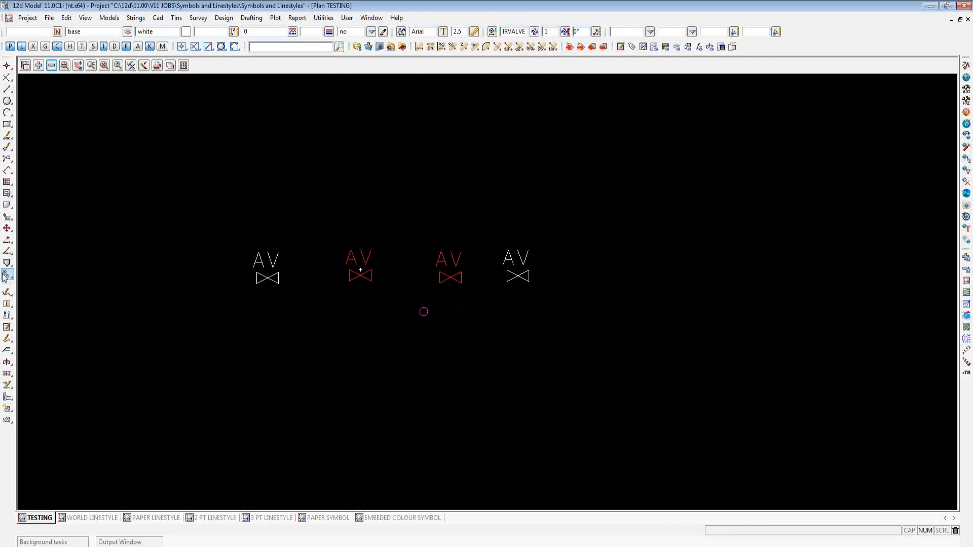
Delete all four air valves by enclosing them in a selection rectangle with the String inside mode
mouse_move(6, 274)
click(57, 275)
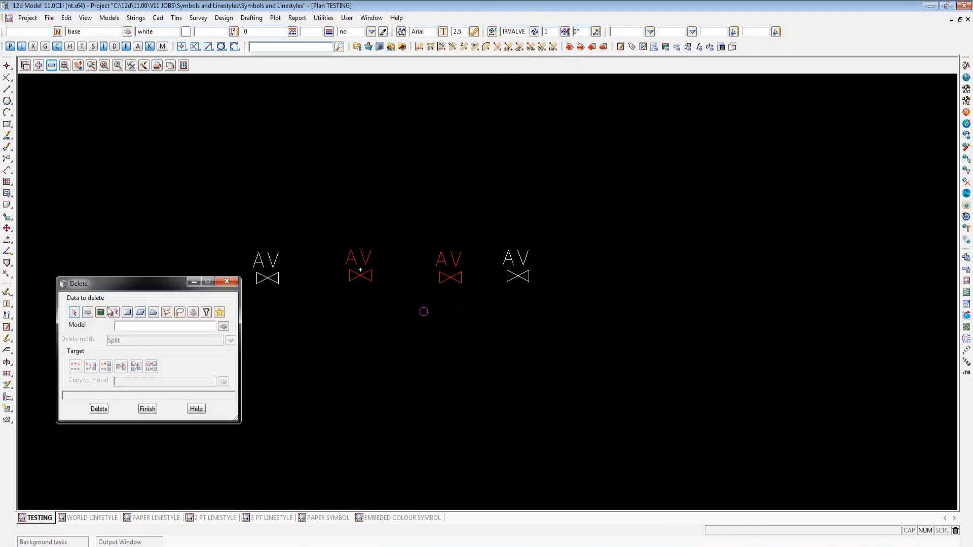
click(236, 206)
click(682, 334)
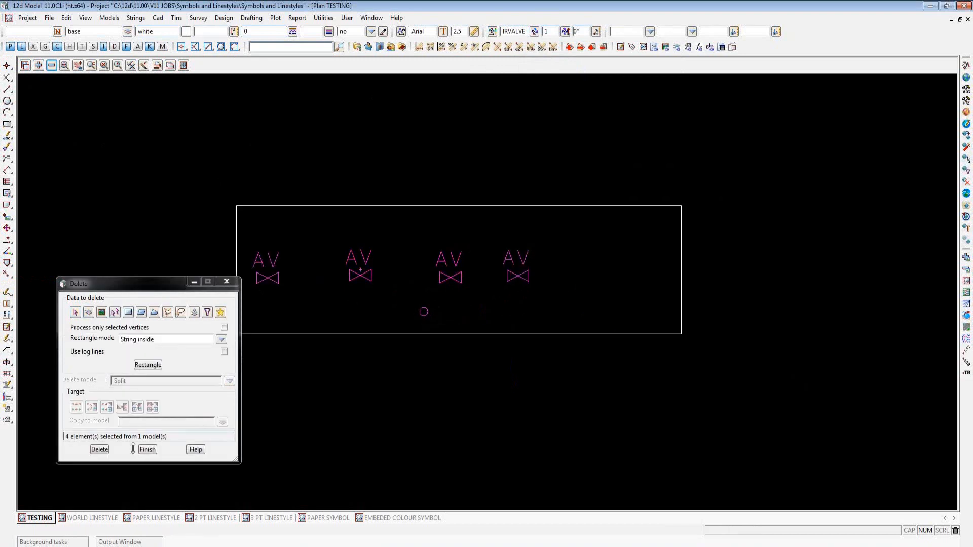
click(147, 450)
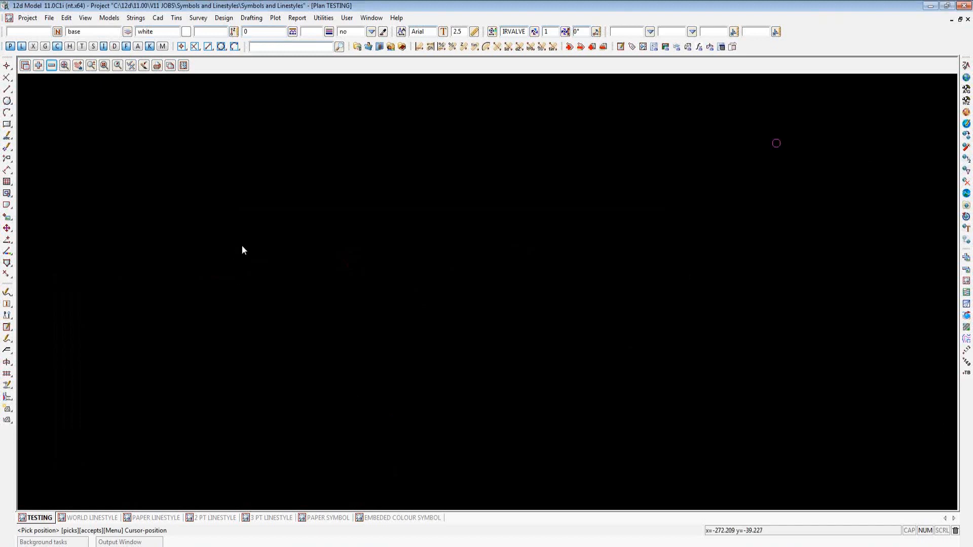
Switch to the WORLD LINESTYLE plan view and set the default model to DEMO 1
click(99, 519)
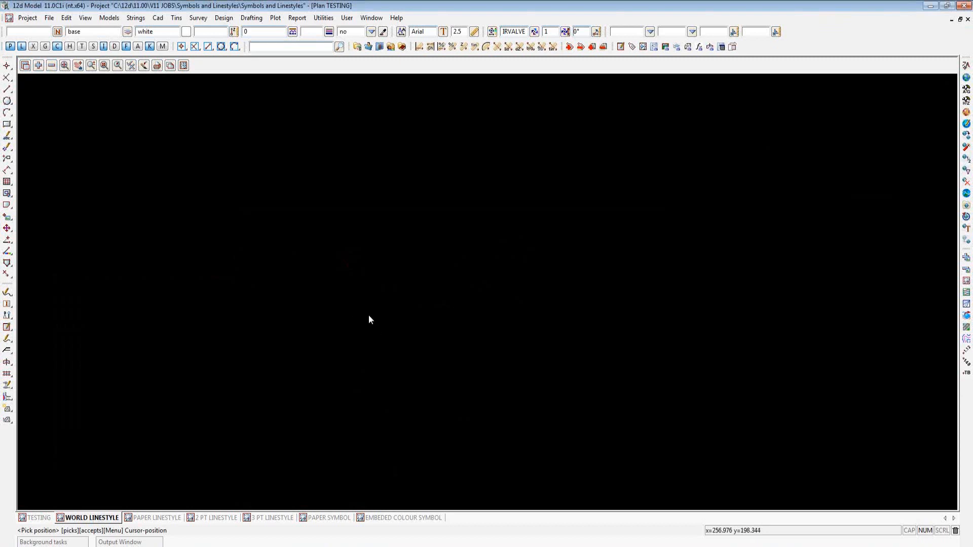
double_click(83, 32)
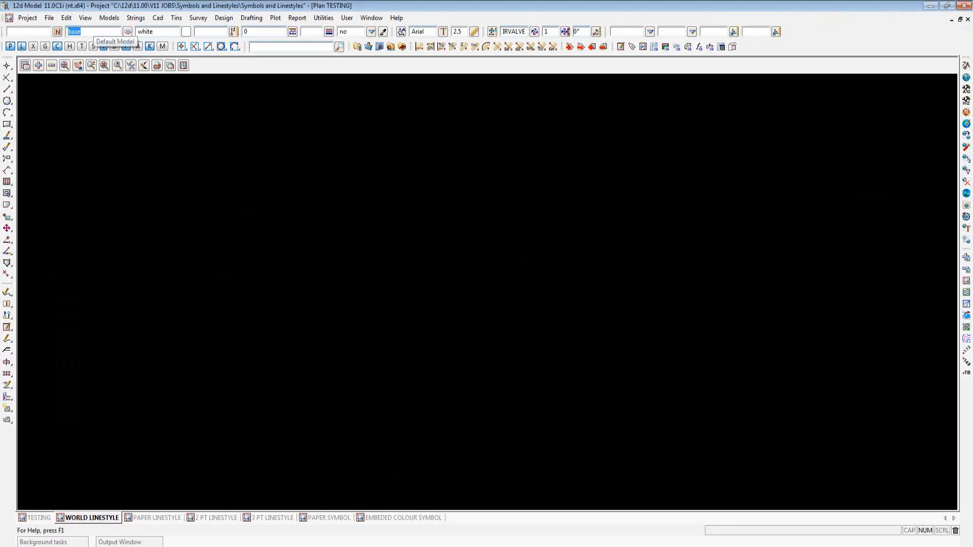
text(DEMO 1)
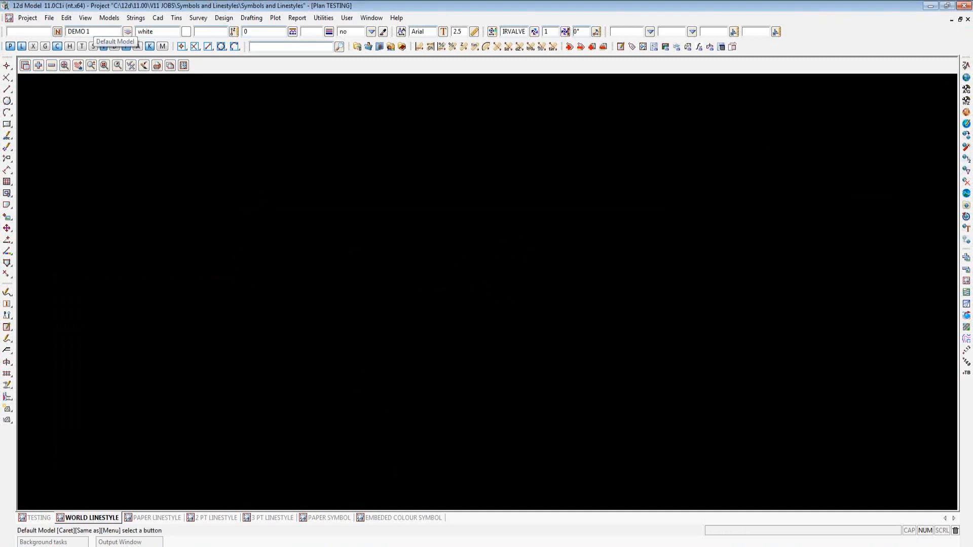
Set the current linestyle to 1 and clear the current symbol name
double_click(258, 32)
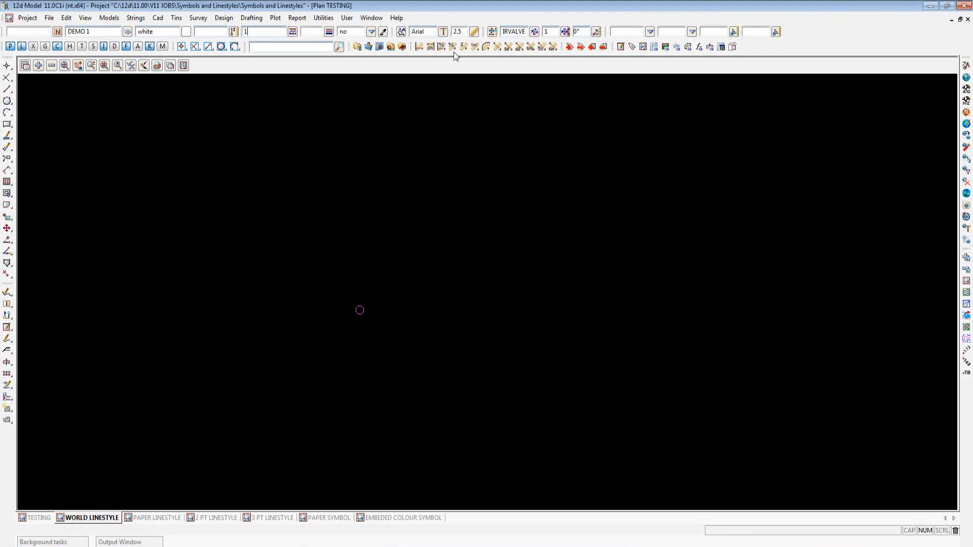
drag(524, 32, 487, 32)
key(Delete)
click(515, 191)
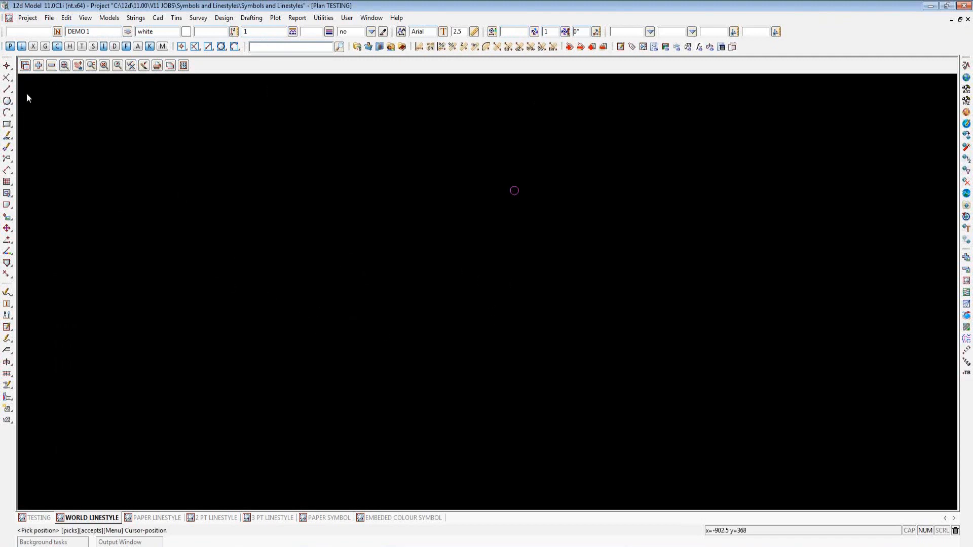
Start a traverse line in the WORLD LINESTYLE view from the coordinates 0 0
click(7, 89)
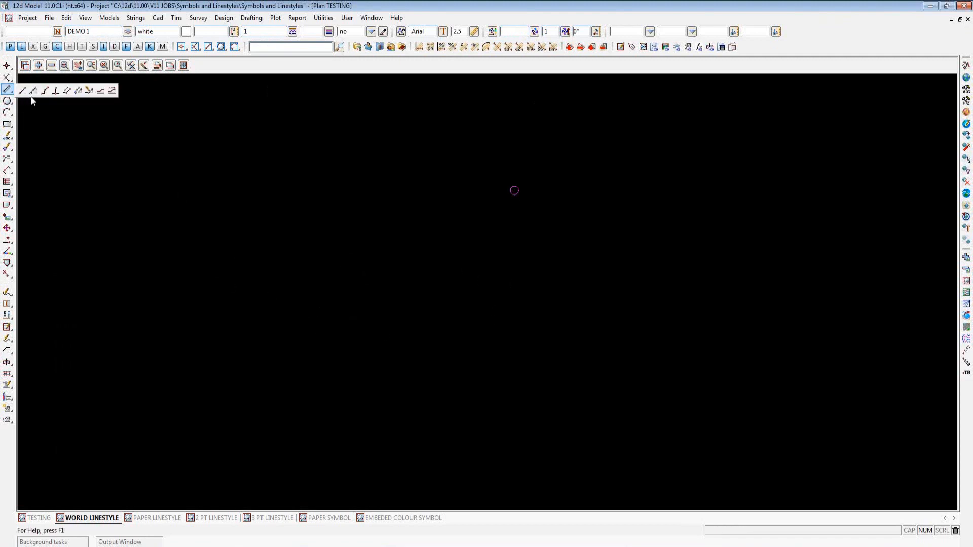
click(69, 96)
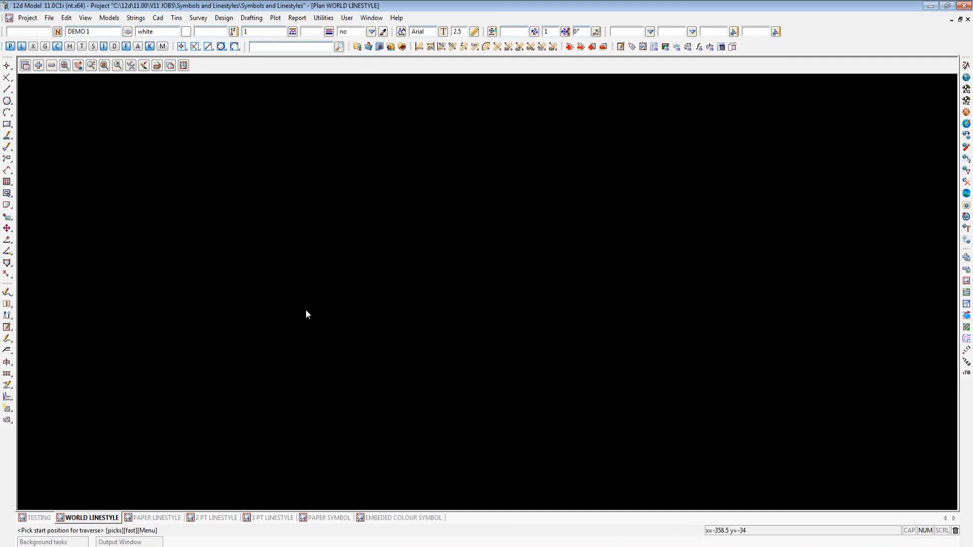
key(space)
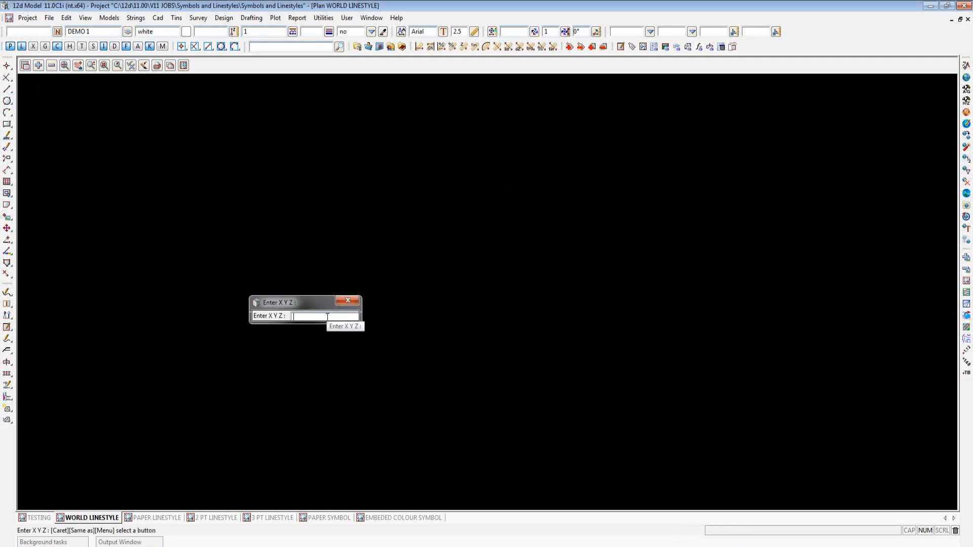
text(0 0)
key(Return)
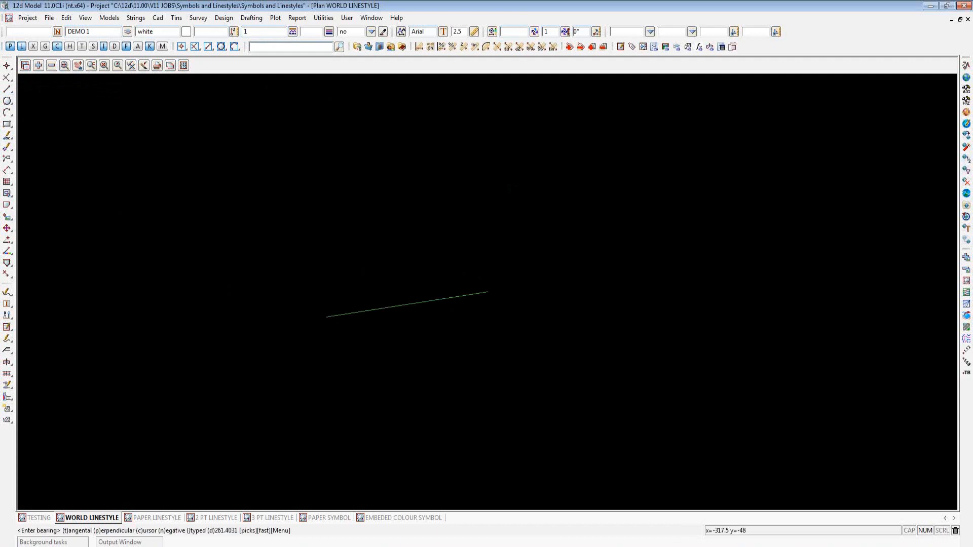
Draw the traverse segment at a bearing of 90 with a distance of 5, and end the line there
key(space)
text(90)
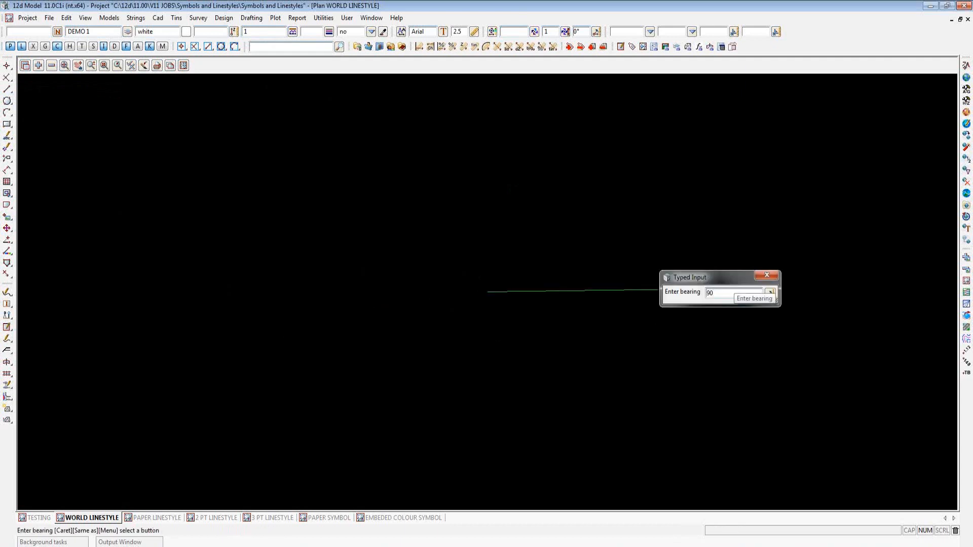
key(Return)
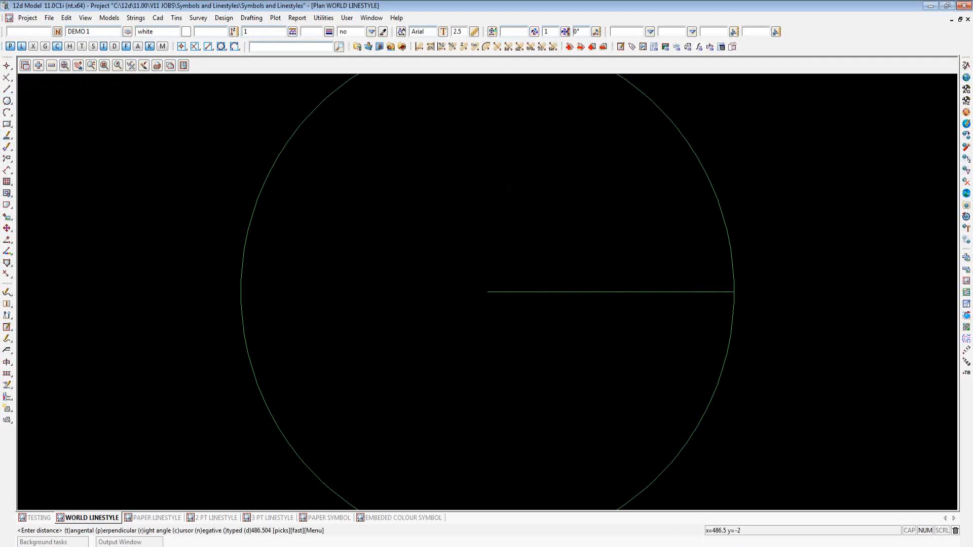
key(space)
text(5)
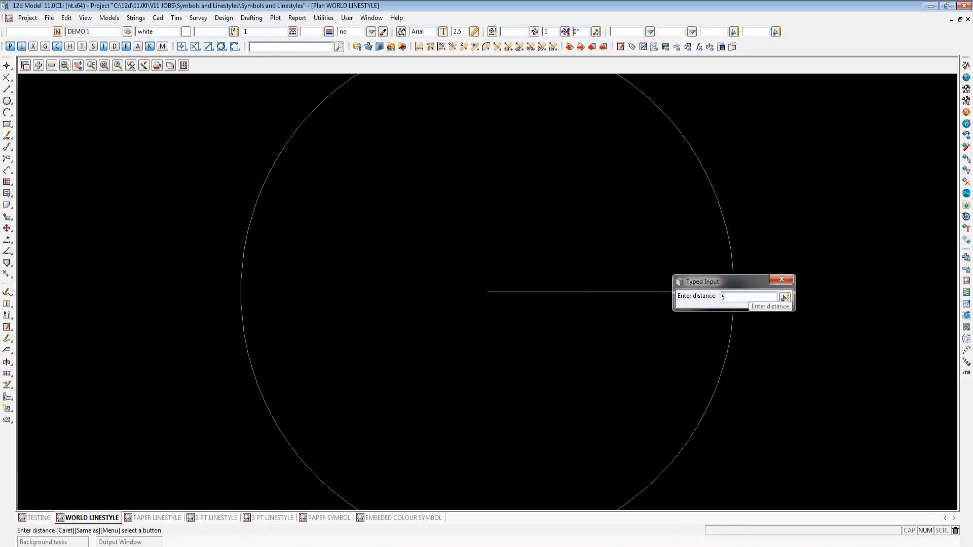
key(Return)
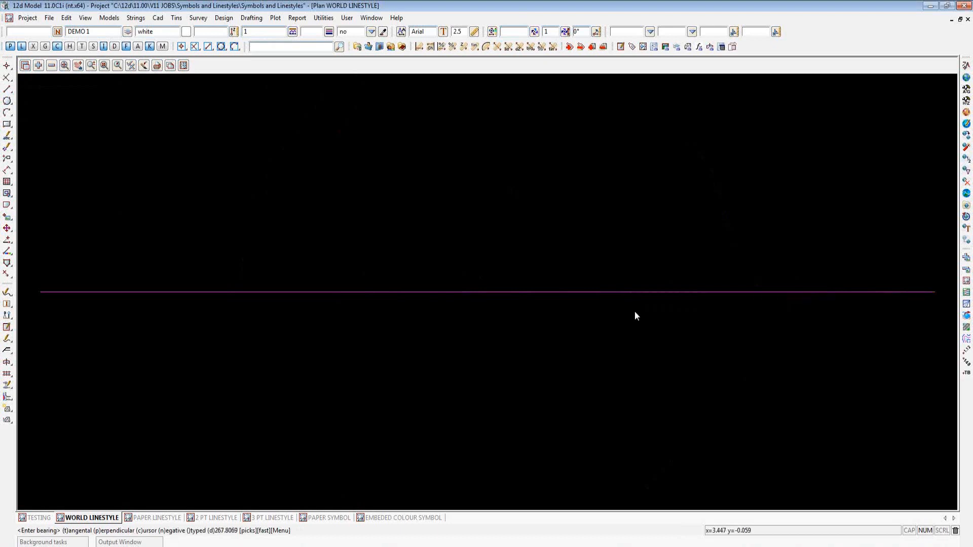
scroll(528, 323, down, 2)
key(Escape)
scroll(497, 262, down, 4)
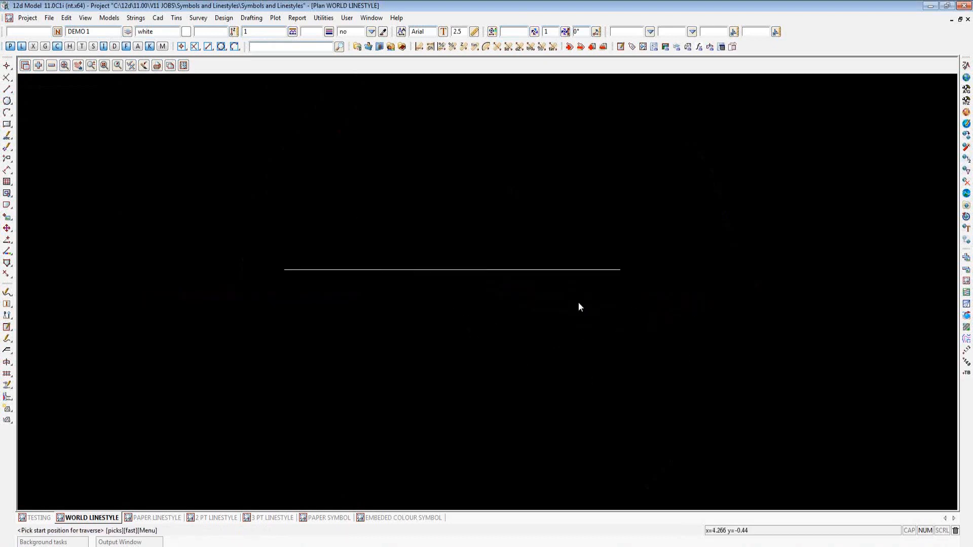
Start a new traverse line at the midpoint of the horizontal line using the Mid-segment snap
scroll(608, 305, up, 4)
scroll(579, 284, down, 1)
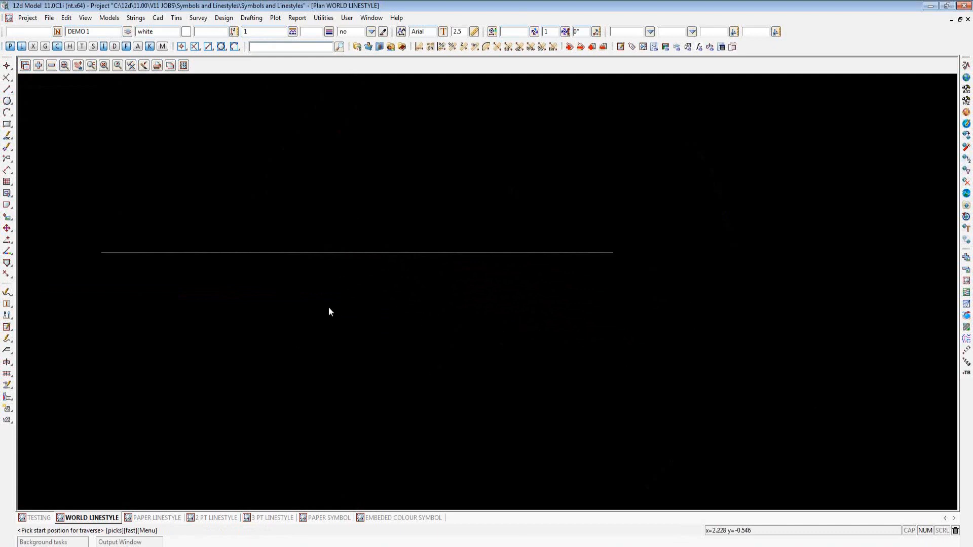
right_click(367, 276)
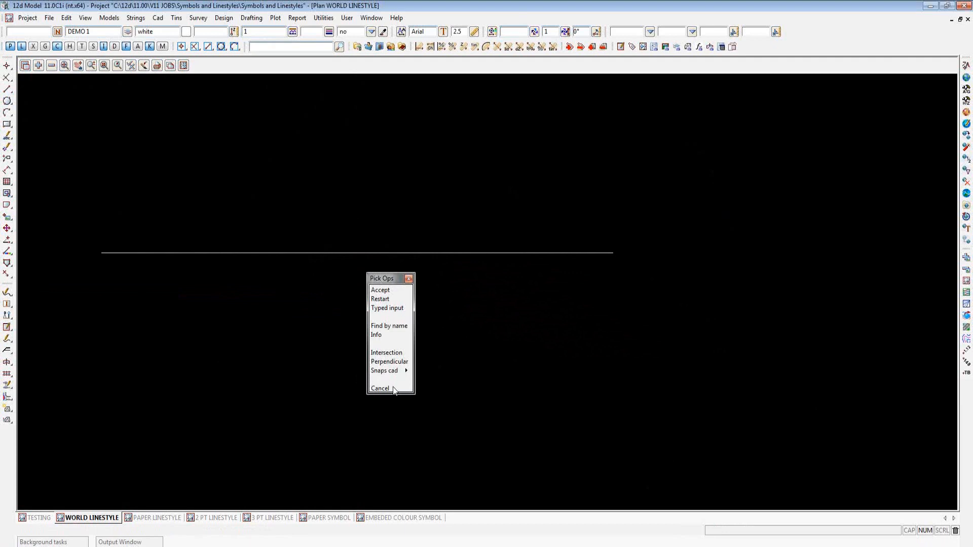
click(396, 370)
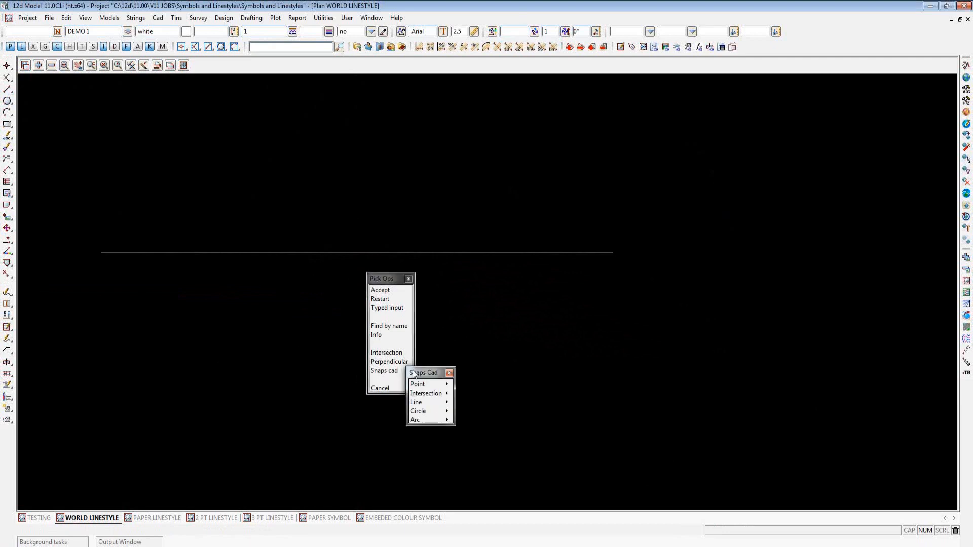
click(448, 384)
drag(468, 387, 885, 209)
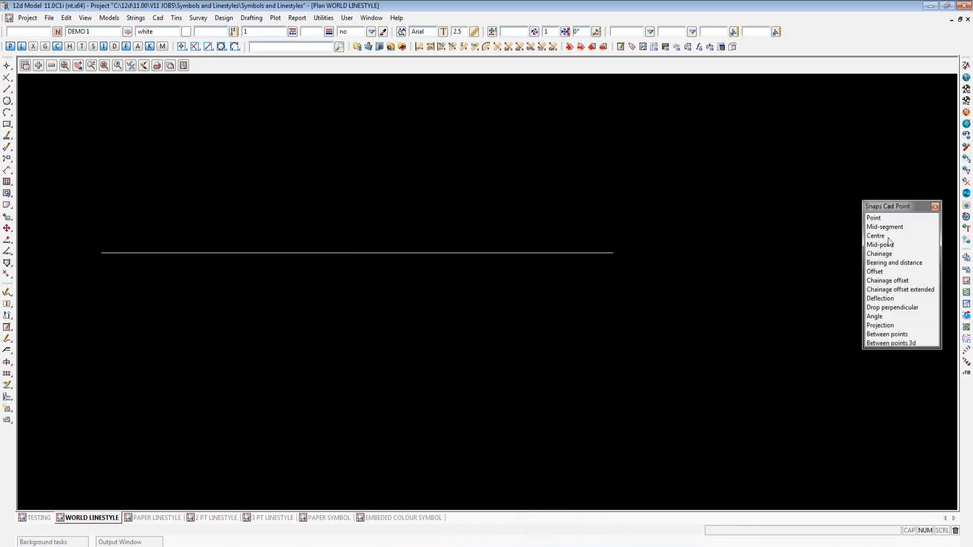
click(896, 230)
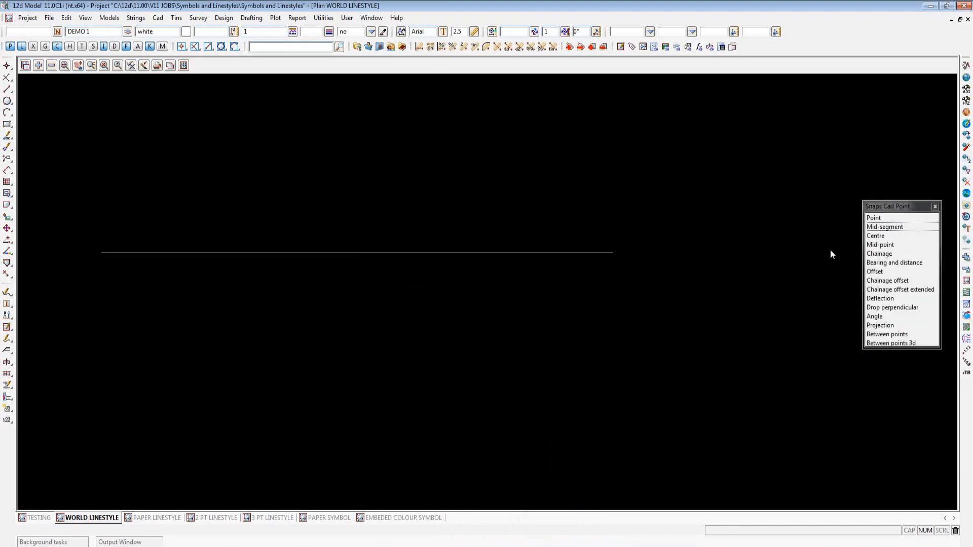
click(400, 254)
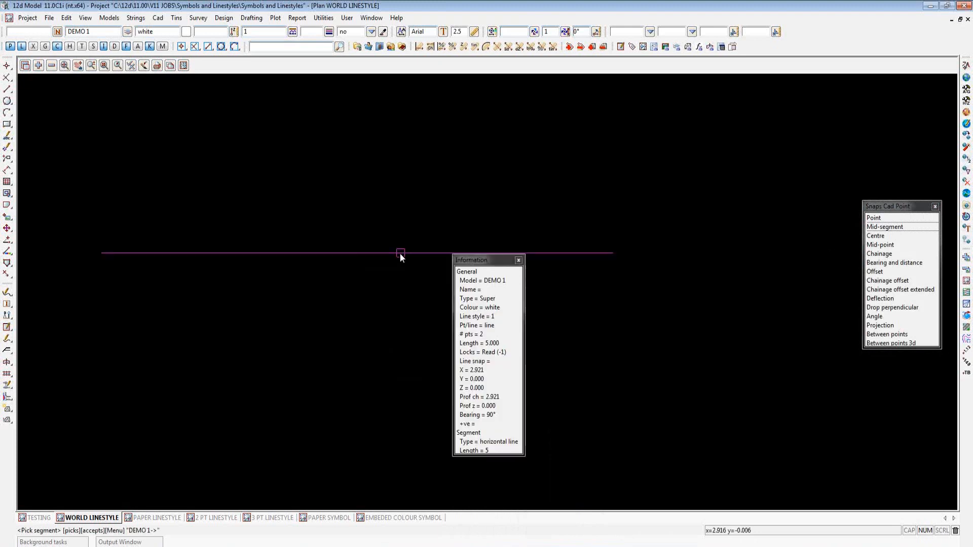
middle_click(400, 254)
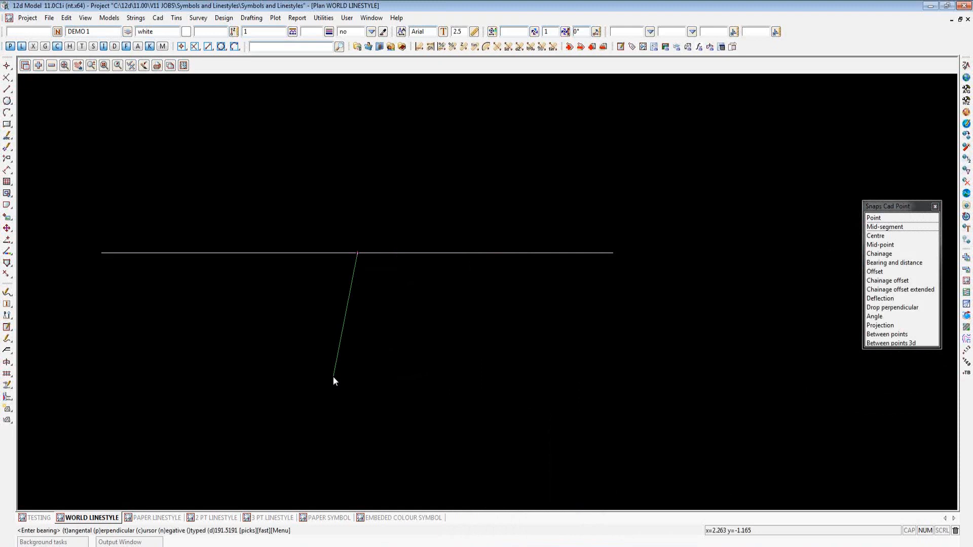
Draw the traverse segment at a bearing of 180 with a distance of 1, and end the line there
text(180)
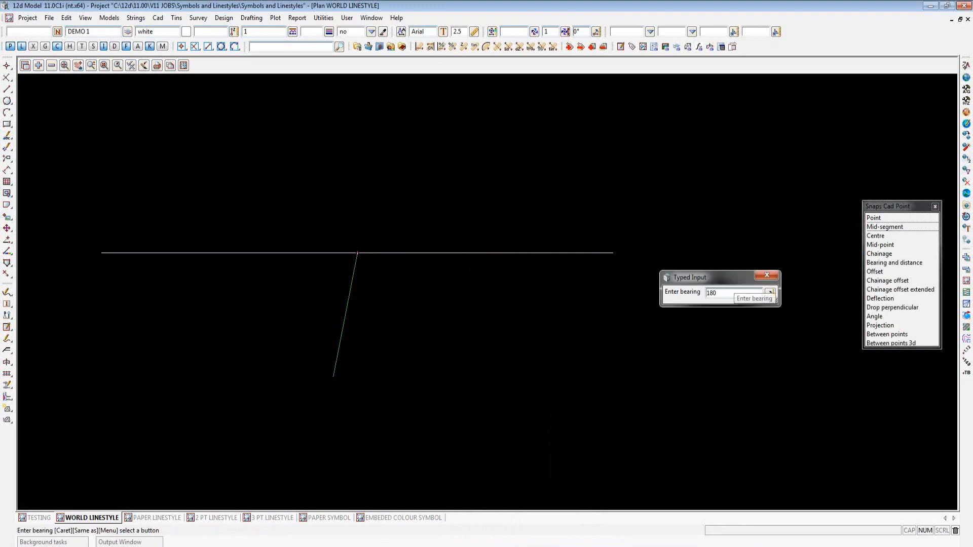
key(Return)
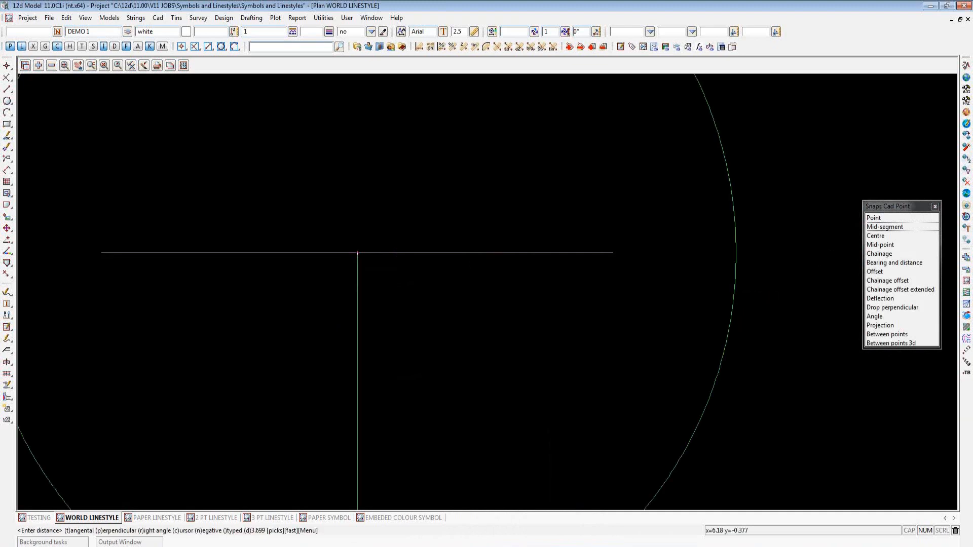
text(1)
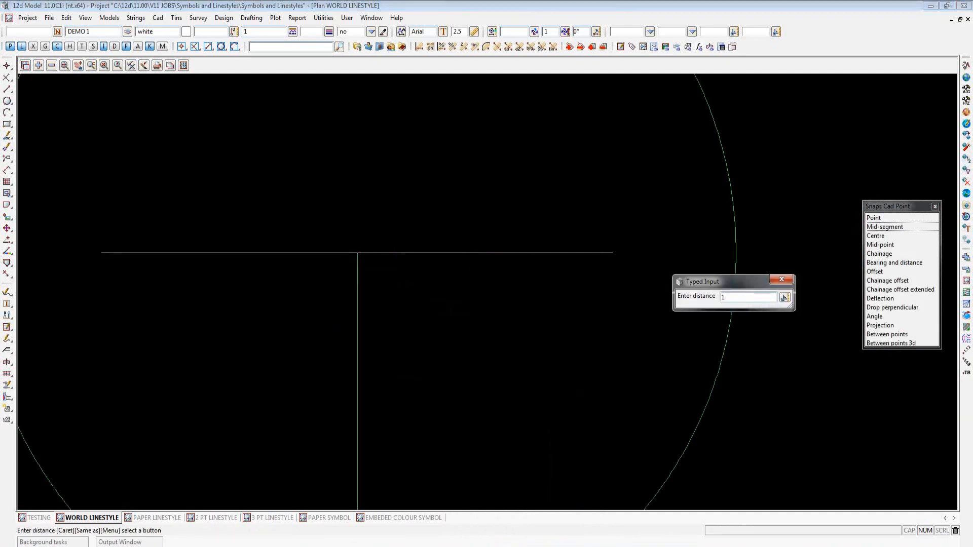
key(Return)
key(Escape)
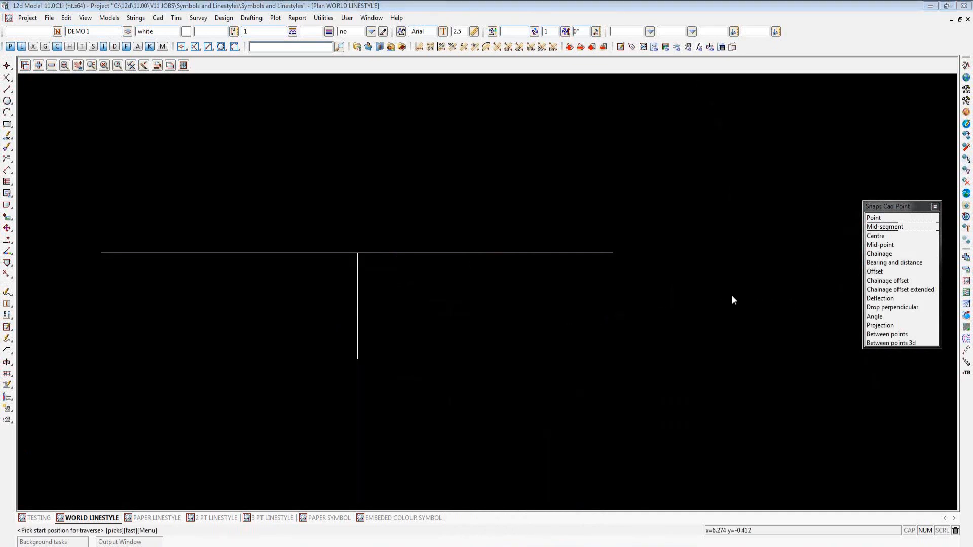
Draw a traverse line from the right end of the horizontal line at a bearing of 180 with a distance of .5
scroll(213, 300, down, 1)
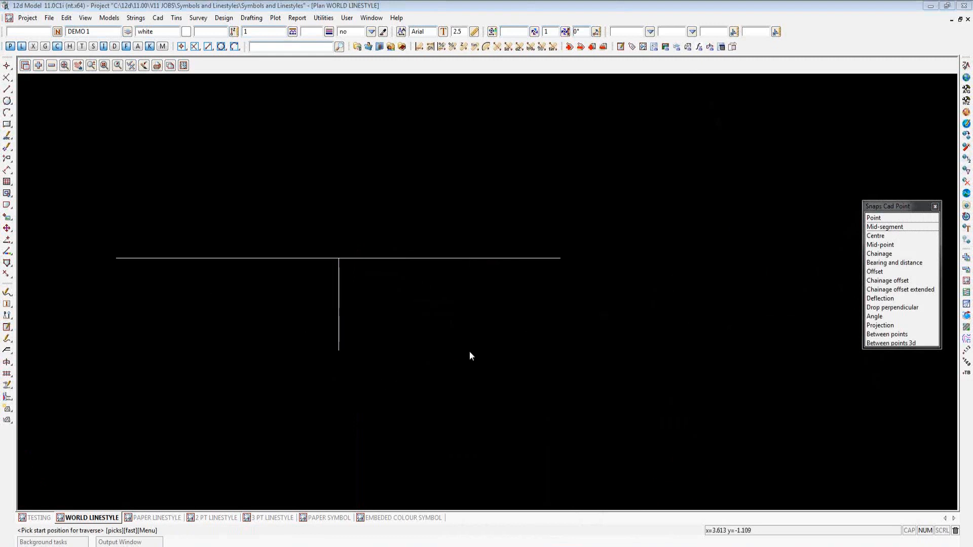
click(563, 261)
middle_click(563, 260)
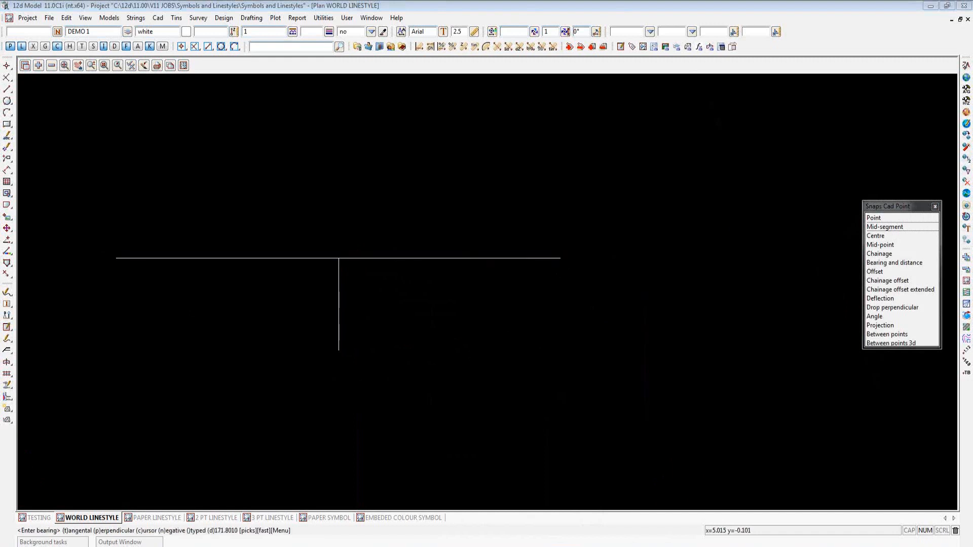
text(180)
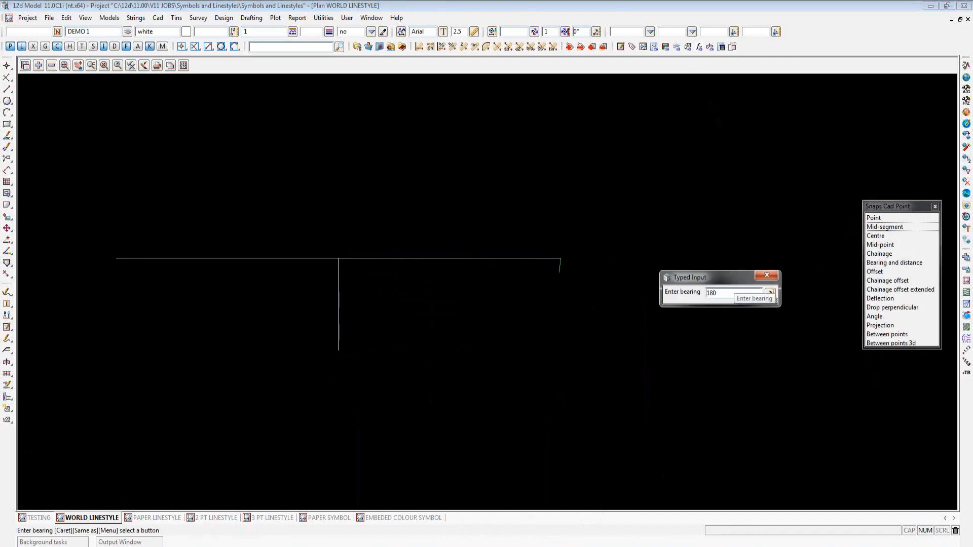
key(Return)
text(.5)
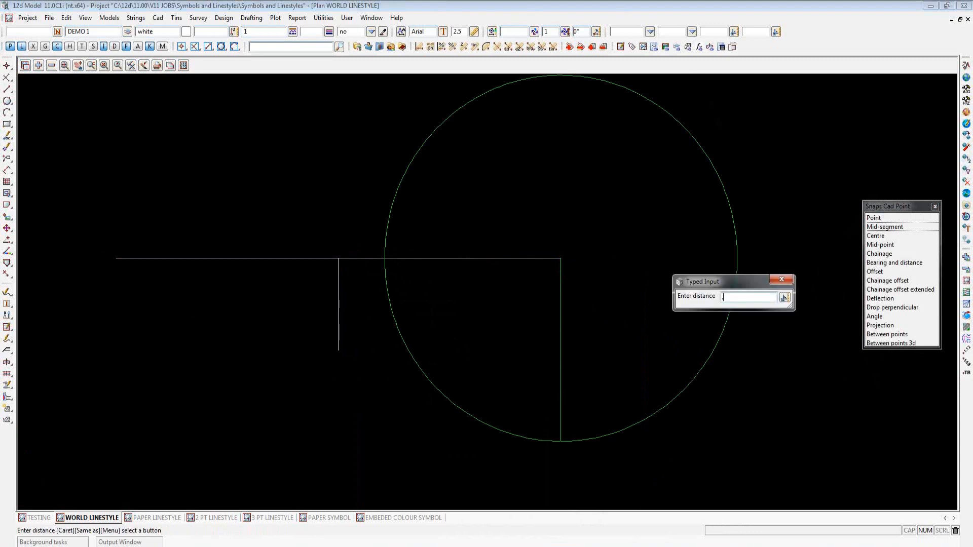
key(Return)
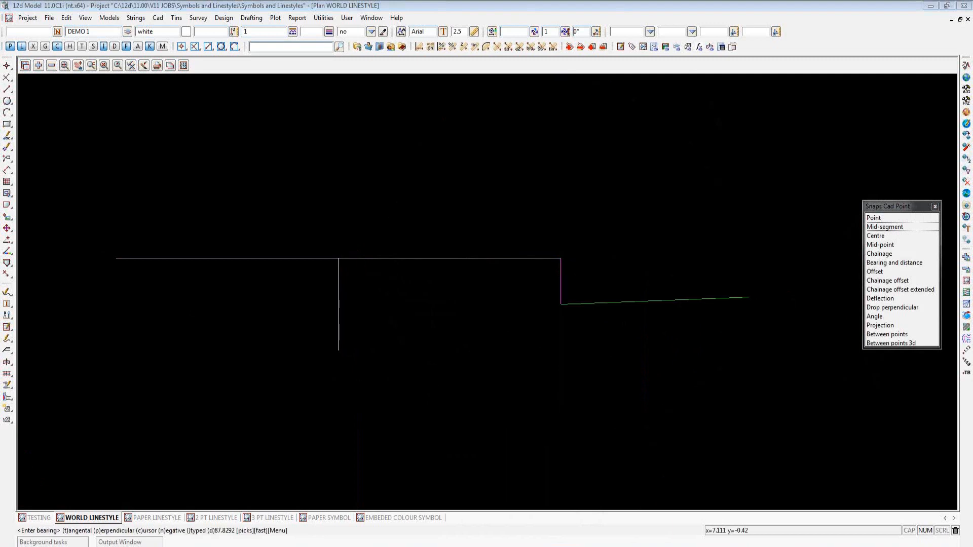
key(Escape)
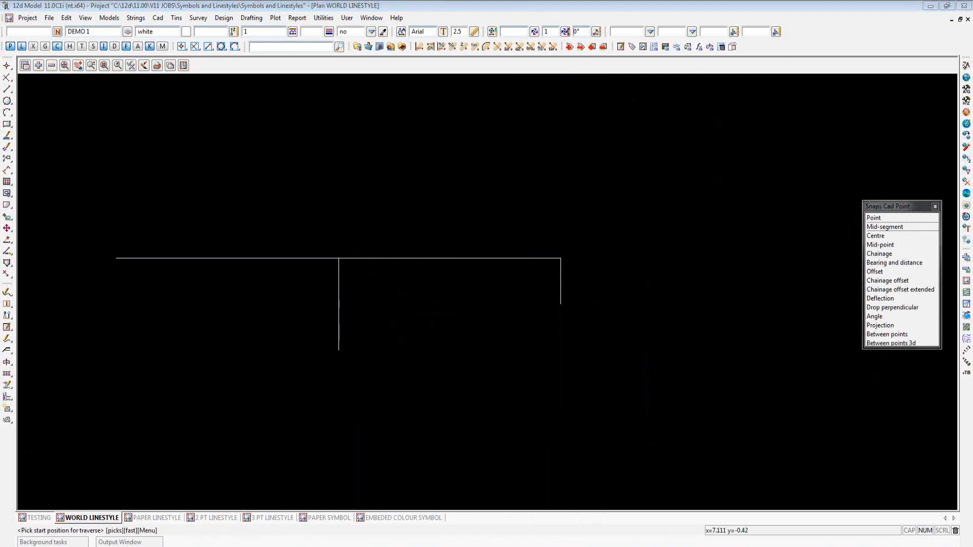
click(425, 409)
scroll(197, 306, down, 2)
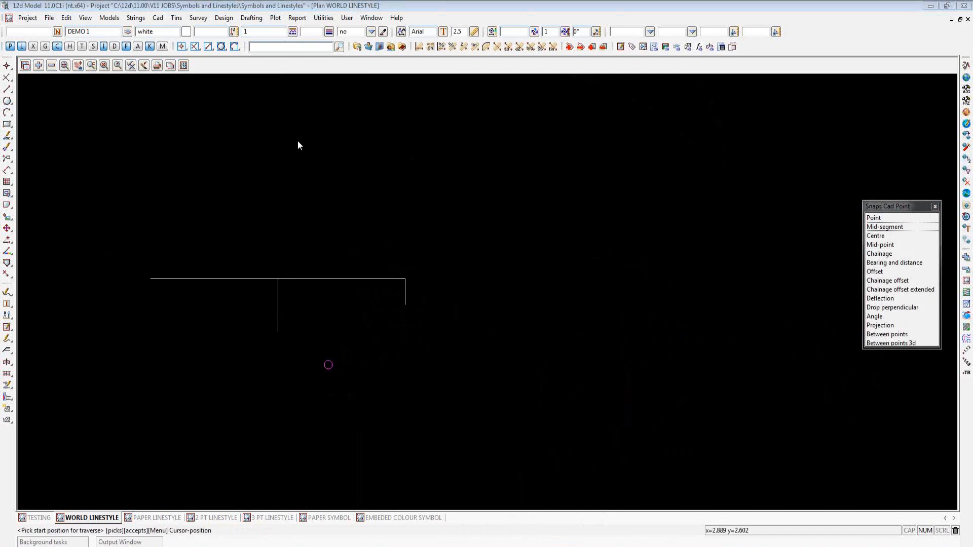
Open the linestyle editor from the linestyle choices and set its option to Create
click(292, 32)
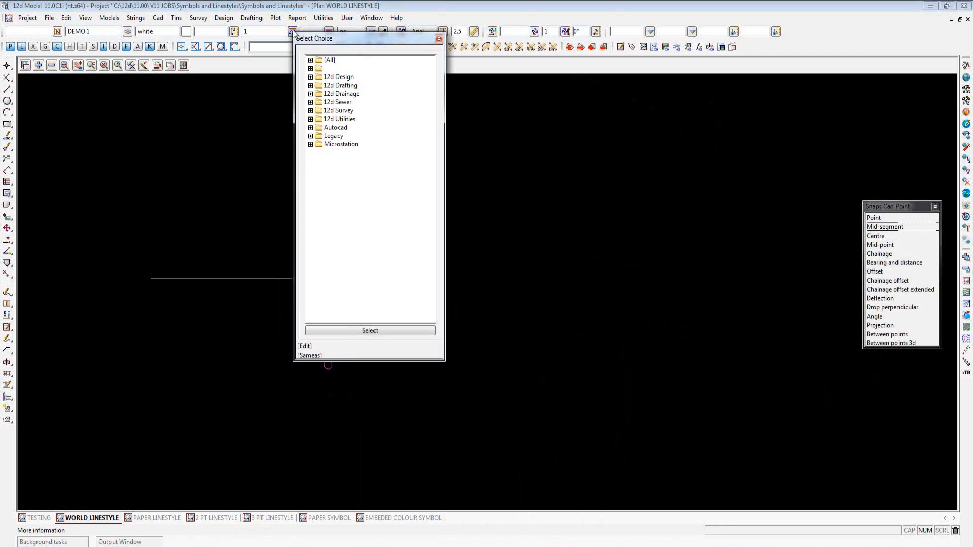
click(305, 346)
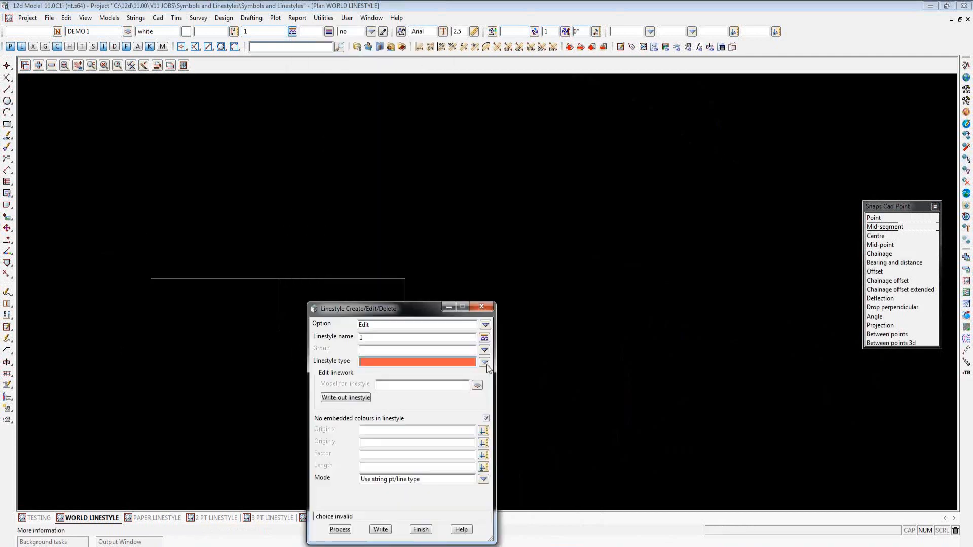
drag(421, 303, 625, 131)
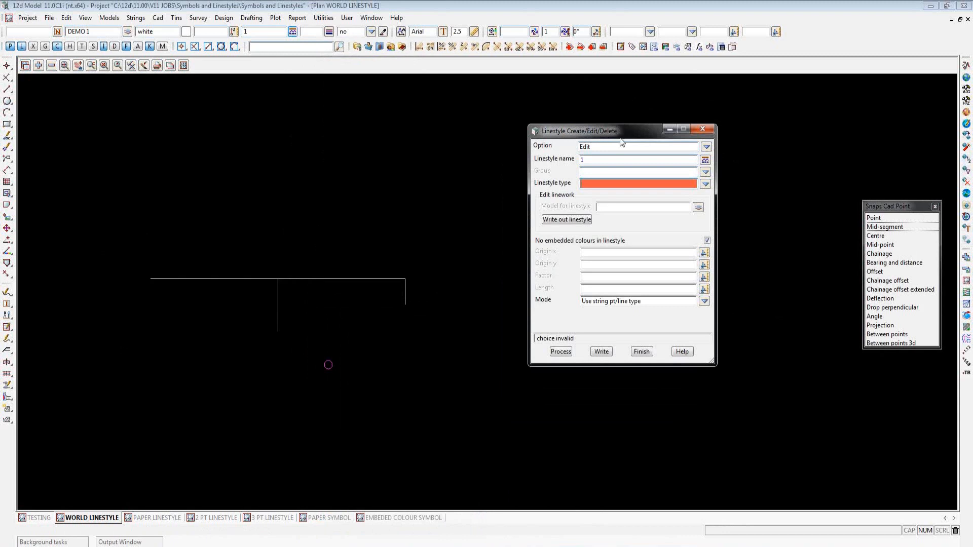
click(707, 147)
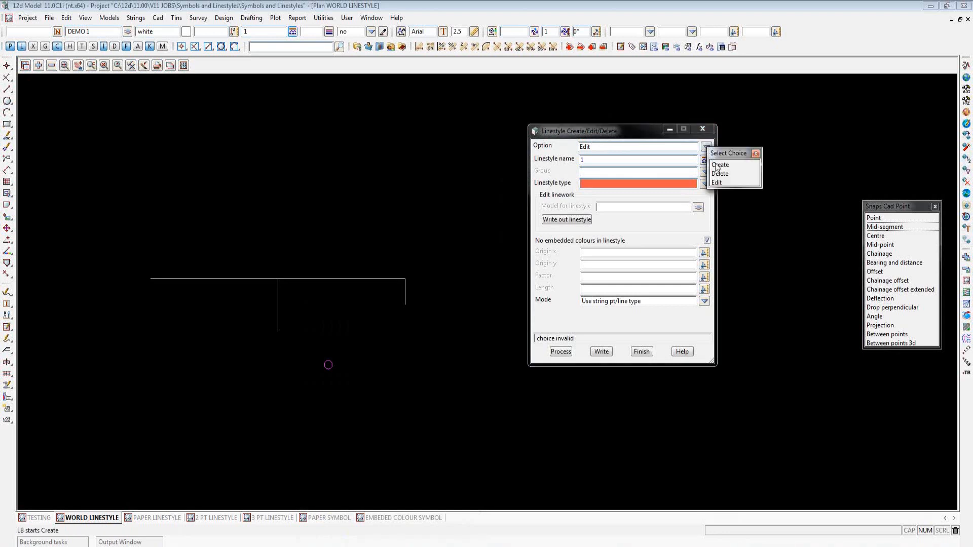
click(721, 166)
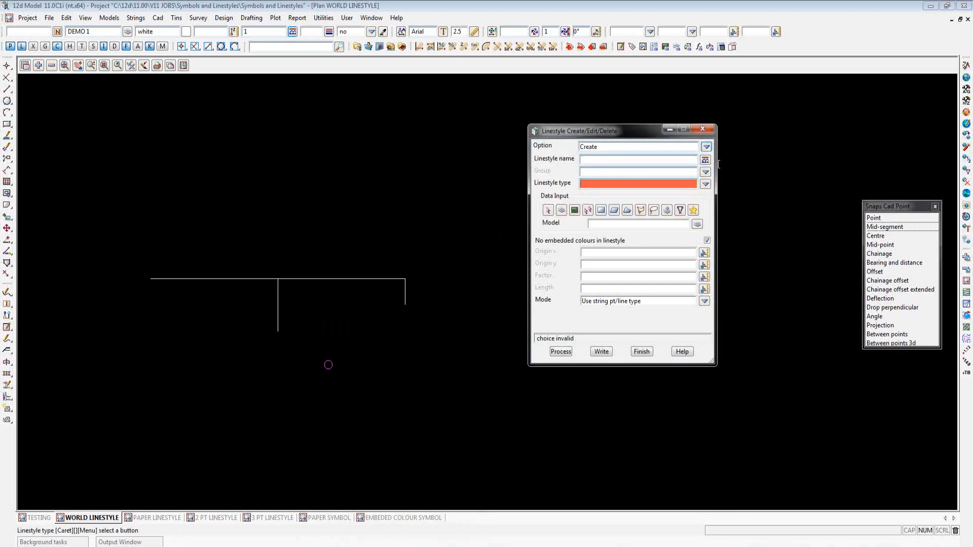
Name the new linestyle DEMO 1, assign it to the group DEMO and set its type to World
click(614, 160)
text(DE)
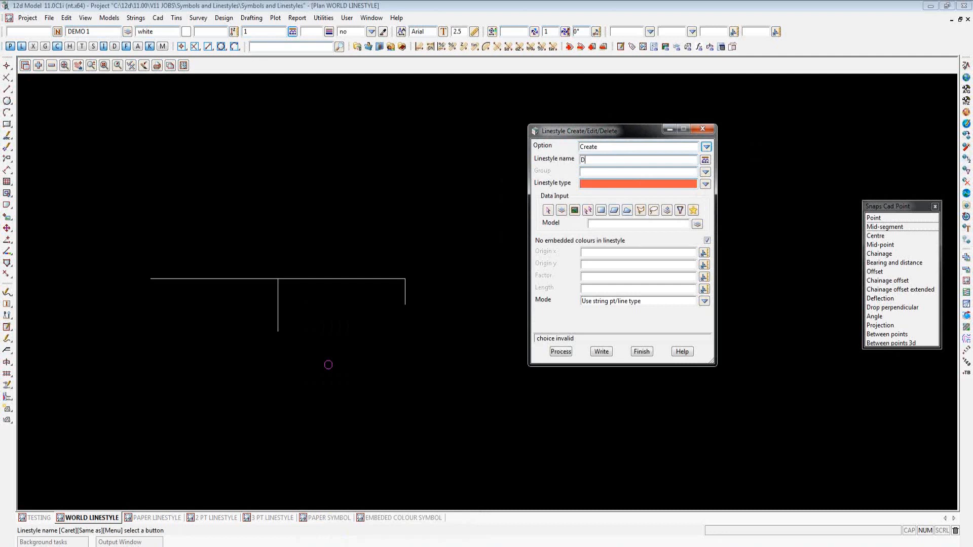
text(MO 1)
key(Return)
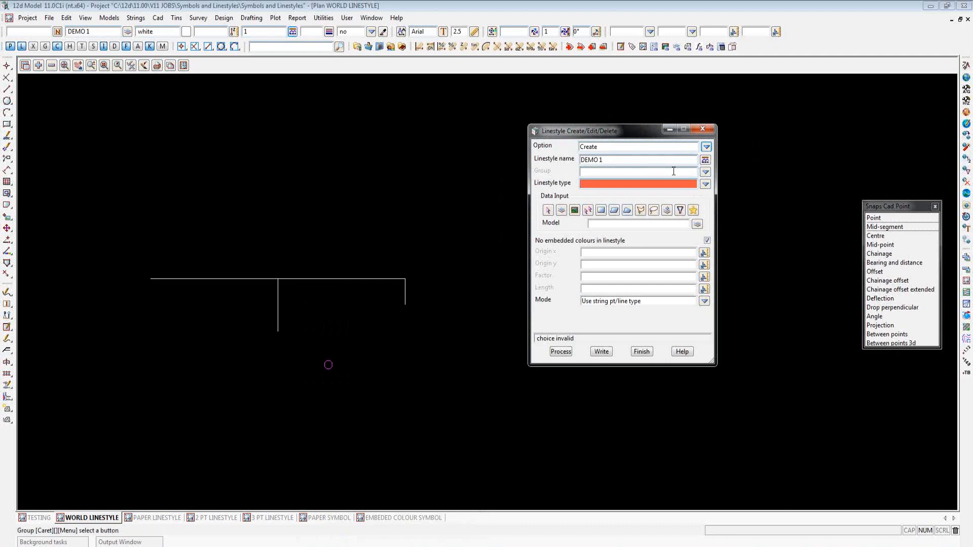
text(DEMO)
click(706, 184)
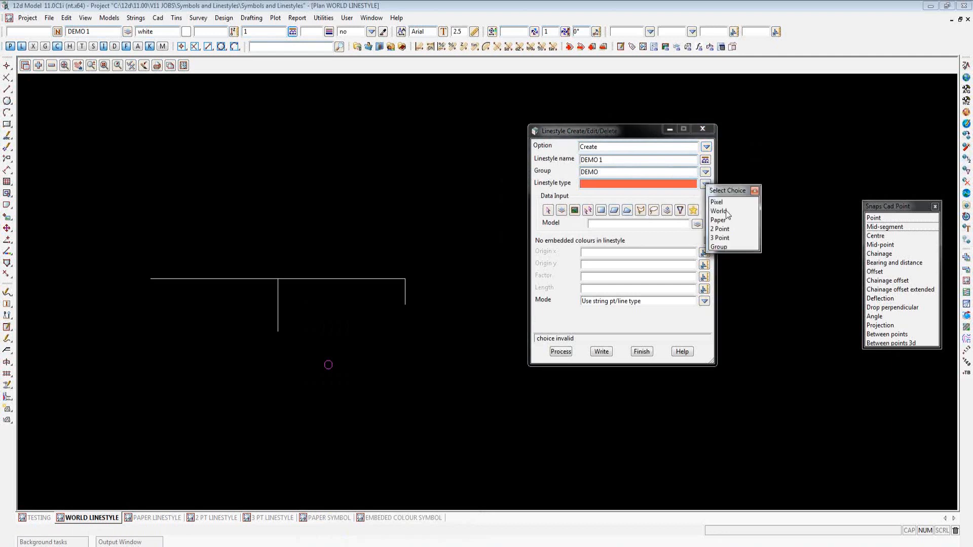
click(726, 211)
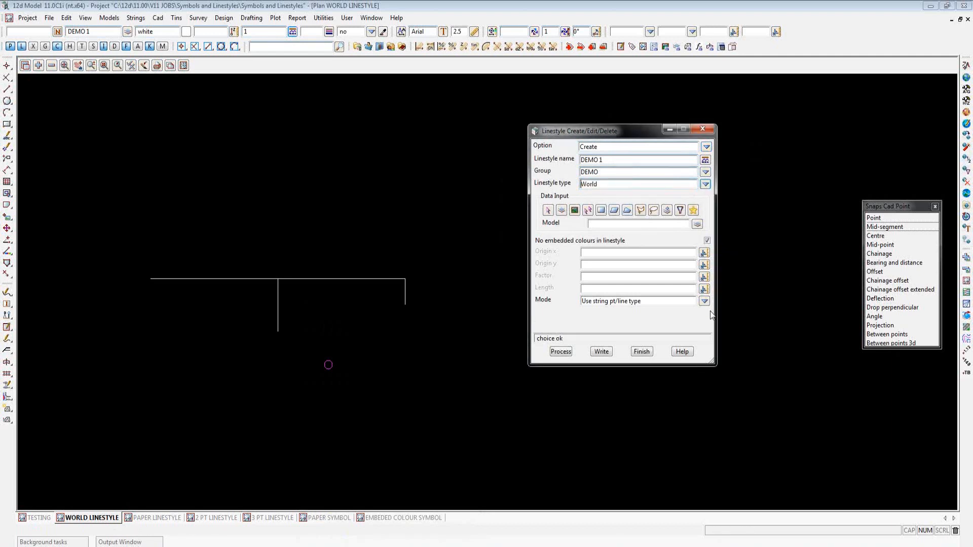
Choose rectangle data input for the linestyle and enclose all three drawn lines in the selection rectangle
click(602, 213)
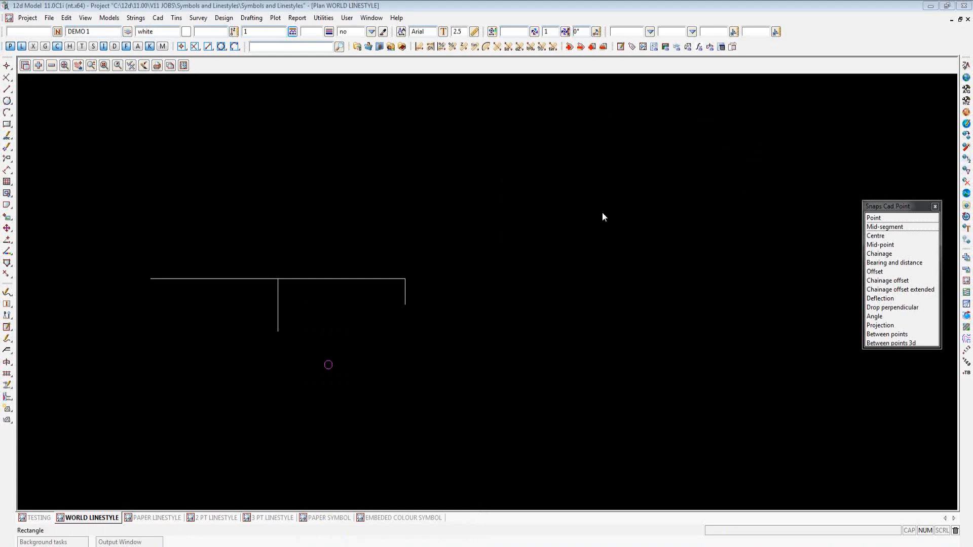
click(80, 176)
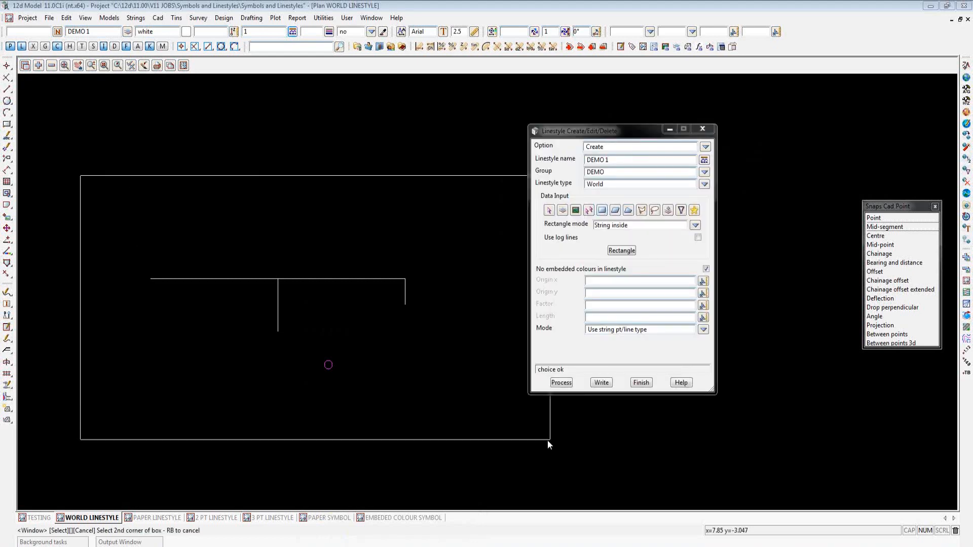
click(518, 445)
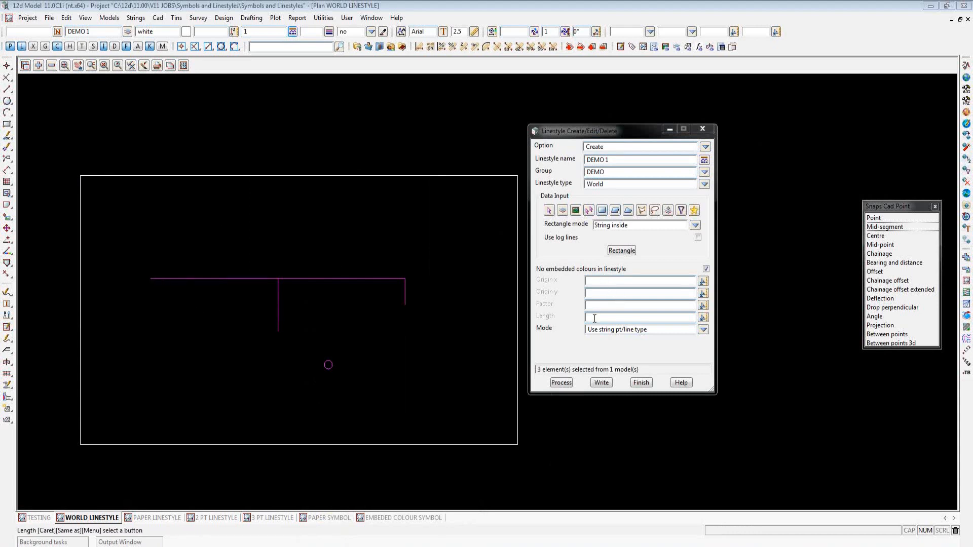
Set the linestyle's Origin y to 0 and process it to create the linestyle
scroll(207, 287, up, 2)
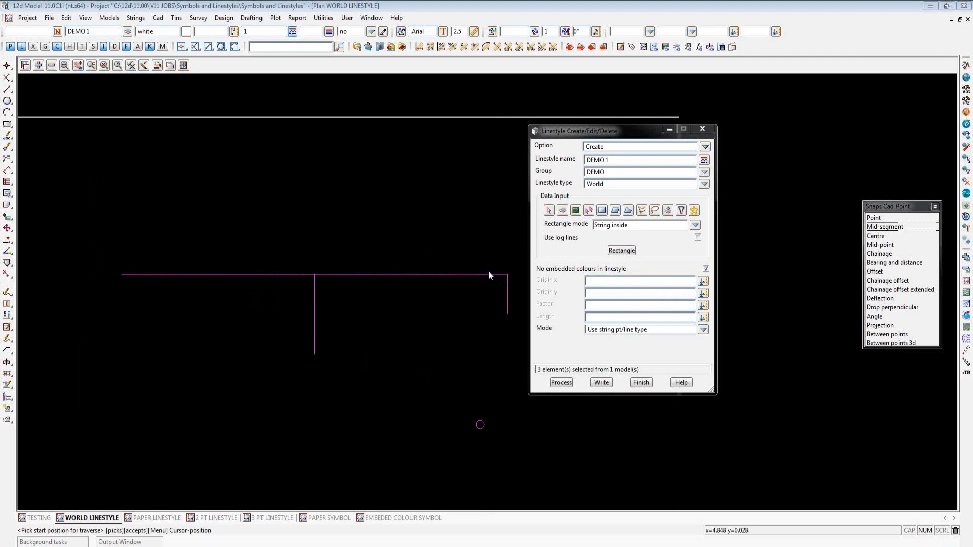
click(591, 293)
text(0)
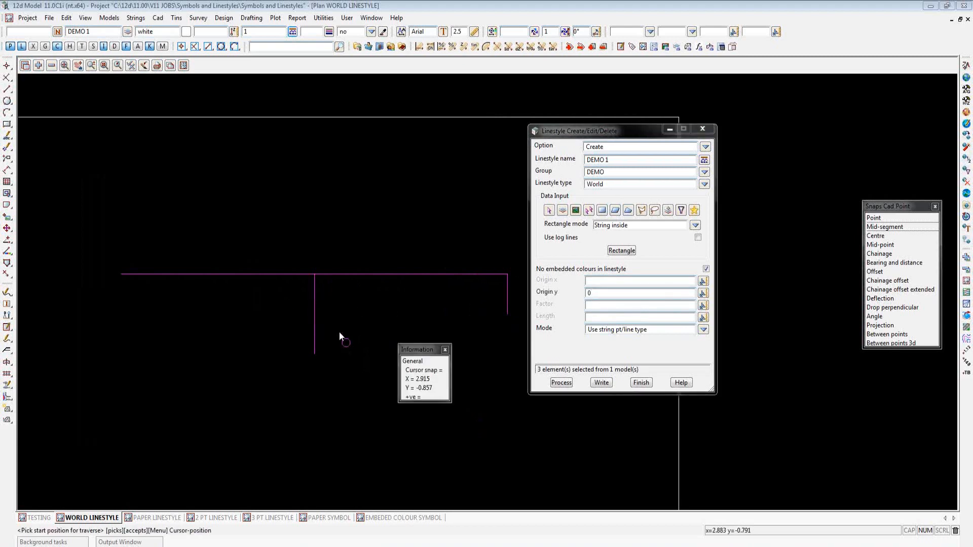
scroll(323, 304, up, 1)
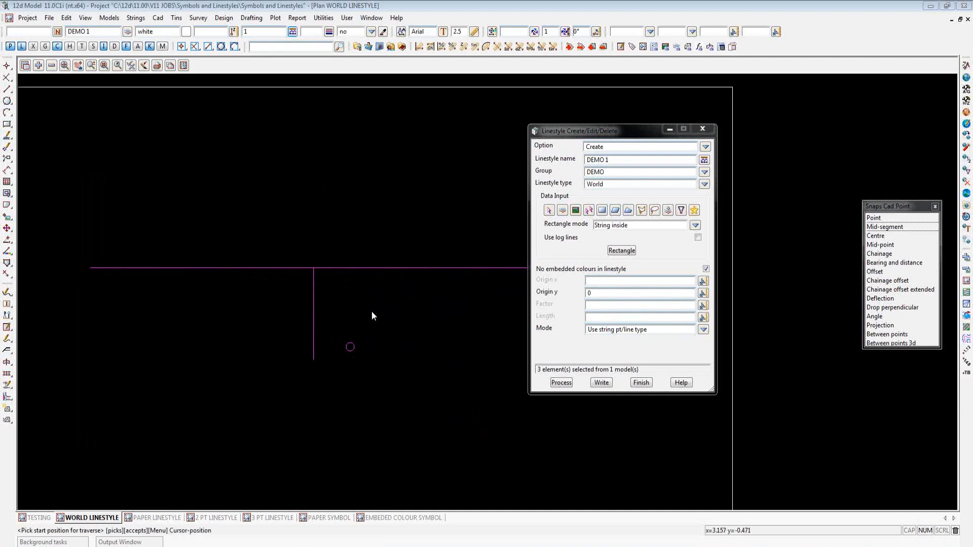
scroll(101, 276, down, 2)
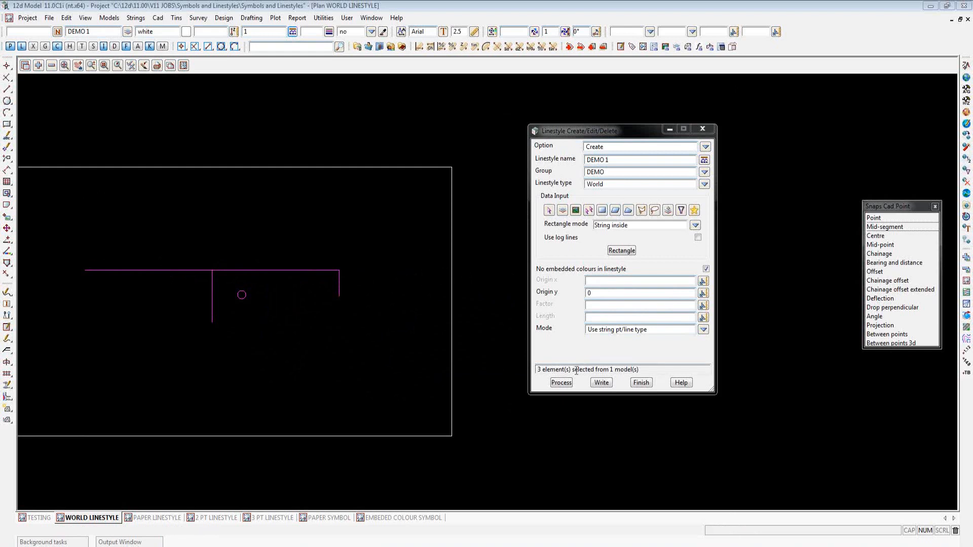
click(562, 382)
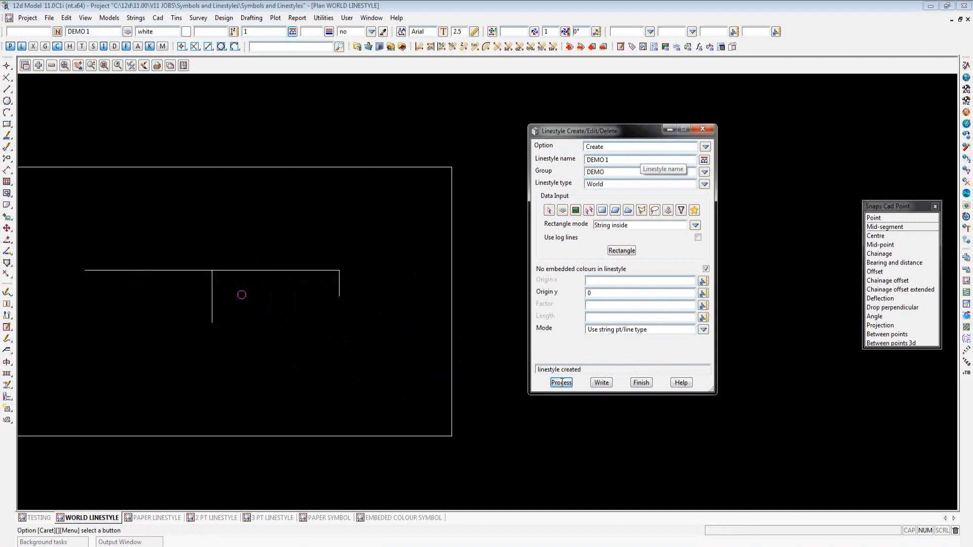
Move the linestyle editor clear of the drawing, switch to the TESTING view, and set the default string name to LINE and model to CAD
drag(613, 132, 759, 103)
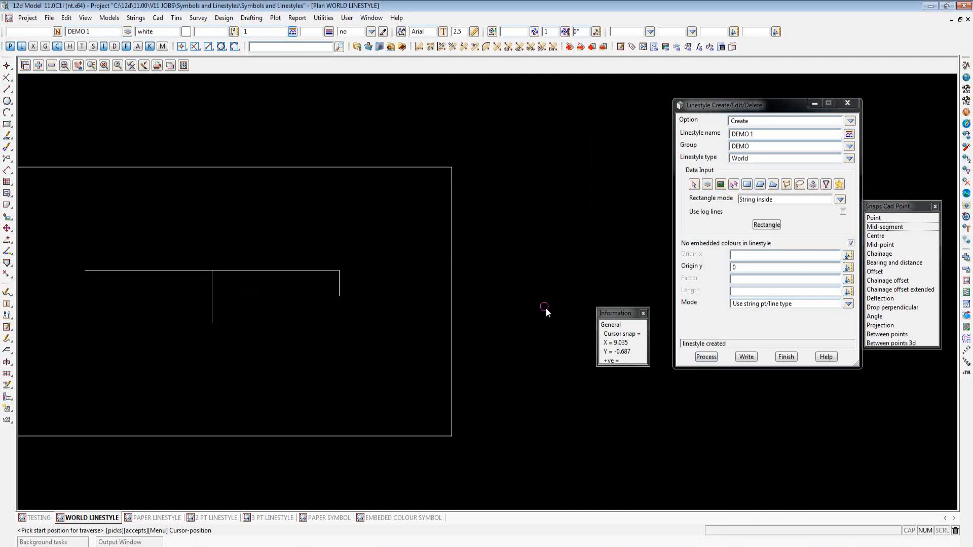
click(38, 518)
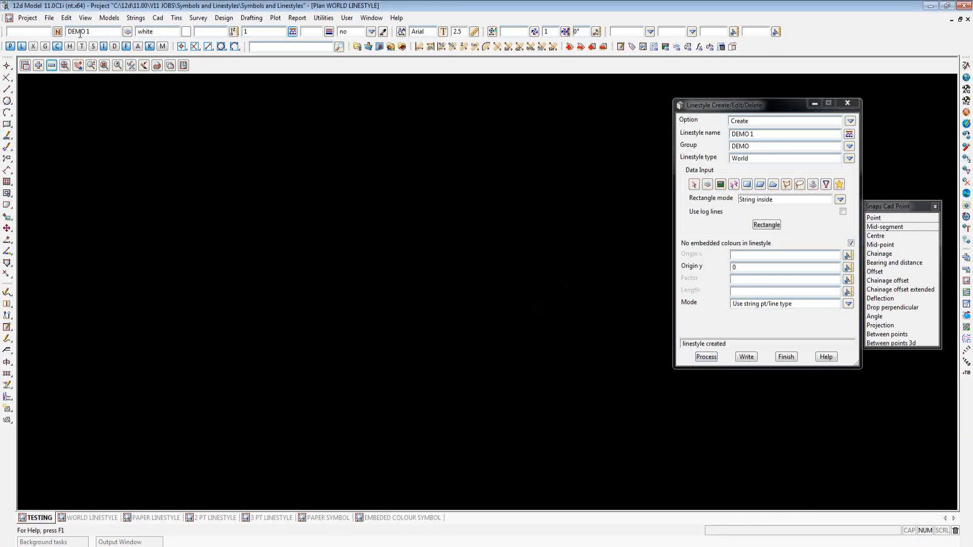
click(22, 31)
text(LINE)
key(Return)
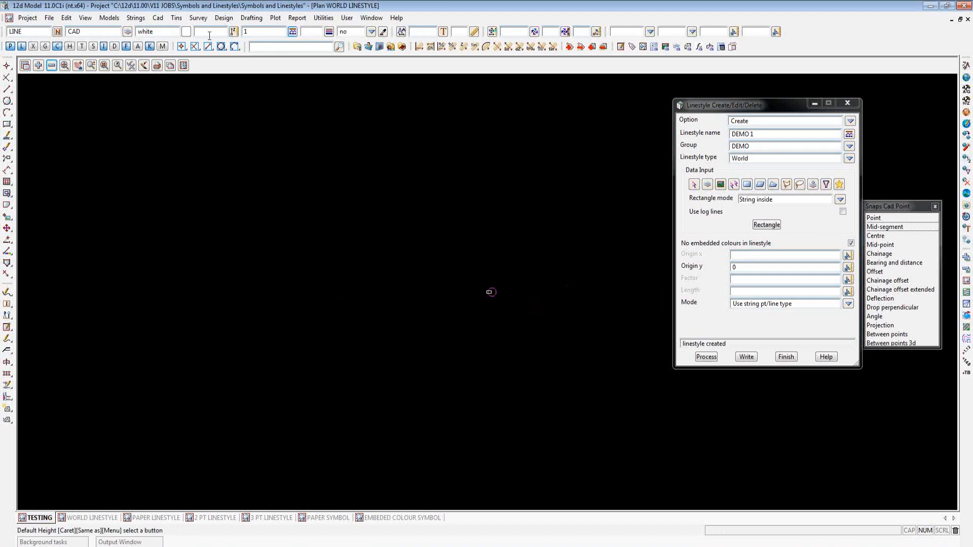
Choose DEMO 1 from the DEMO group as the default linestyle
click(292, 31)
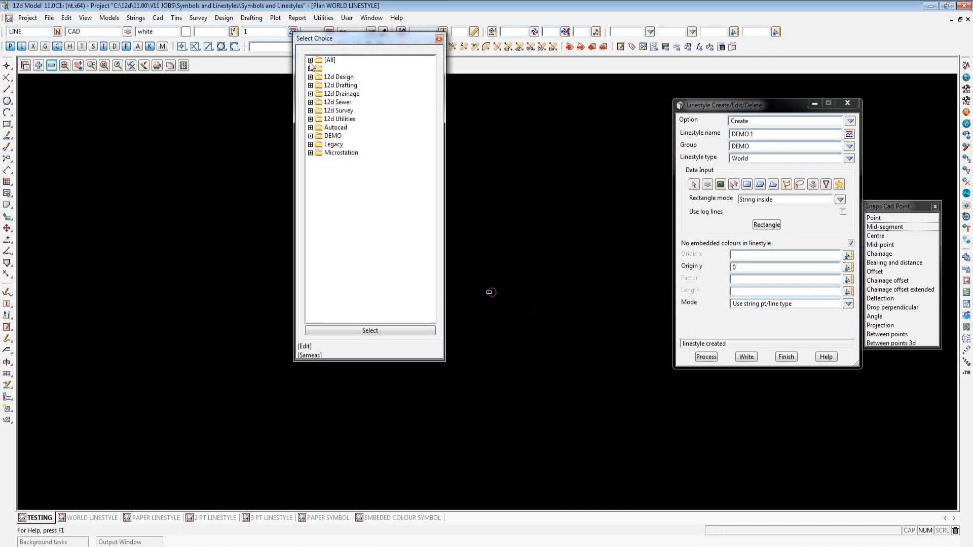
click(310, 136)
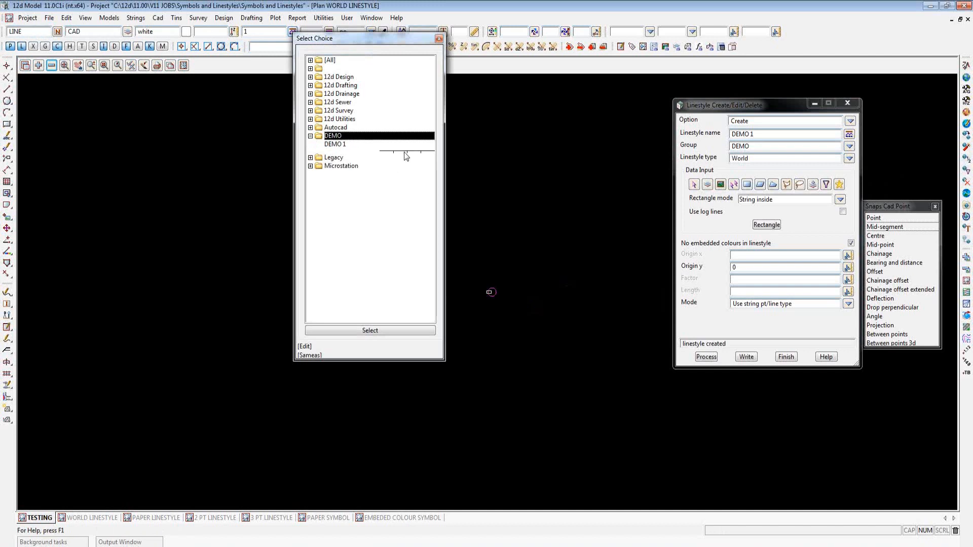
double_click(405, 154)
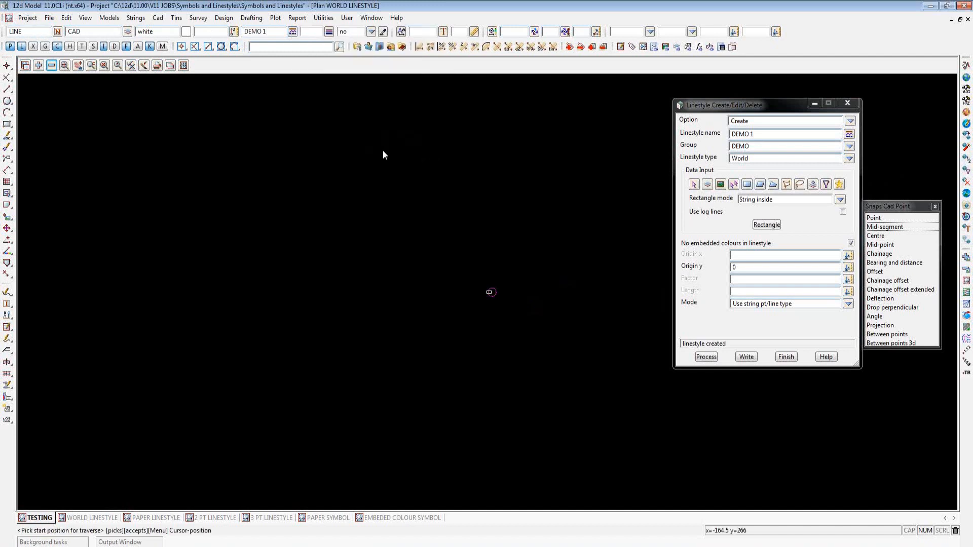
Create a string in the TESTING view with a long, slightly rising first segment ending at about x 96.5, y 56
mouse_move(7, 89)
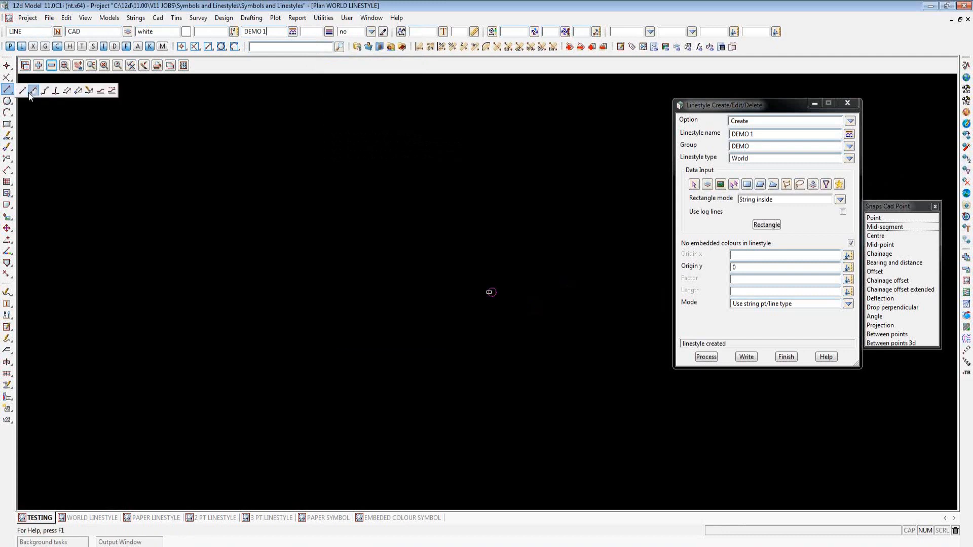
click(45, 91)
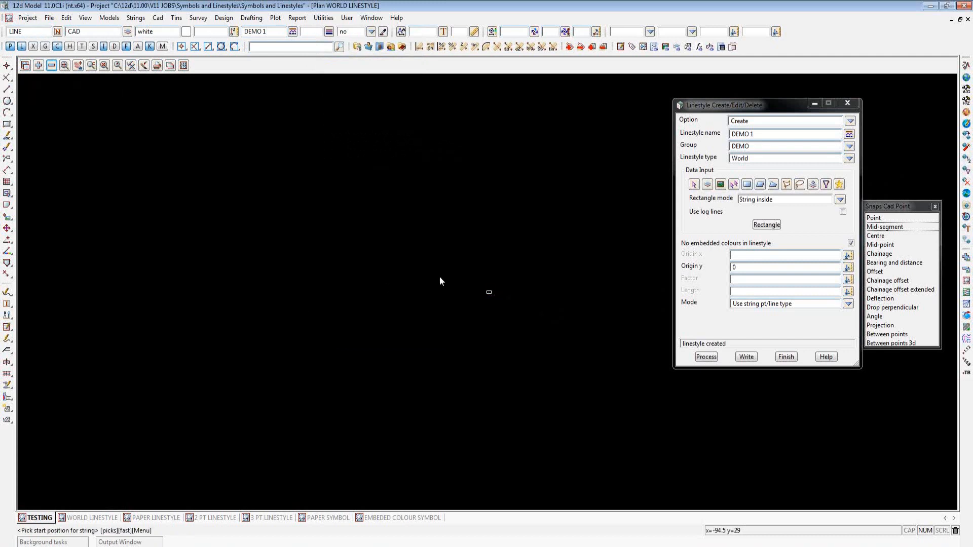
click(410, 271)
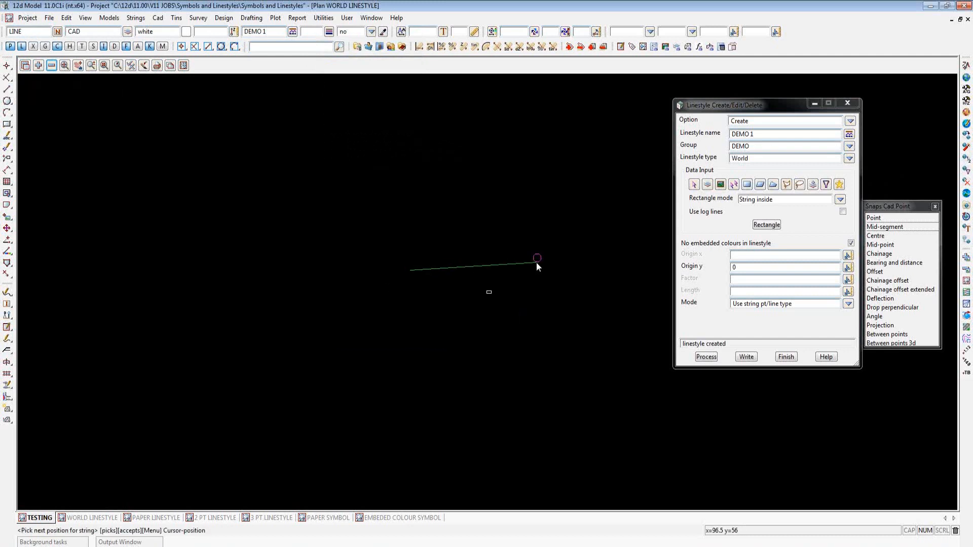
middle_click(536, 263)
scroll(472, 259, up, 6)
scroll(111, 331, down, 3)
scroll(424, 336, up, 4)
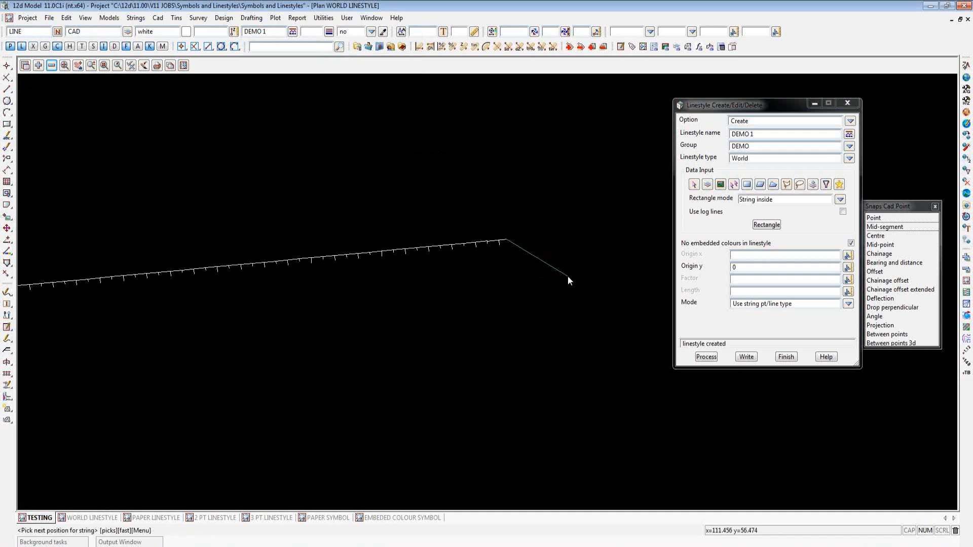
Extend the string with two short segments, one down to about x 108, y 48.7 and one back down-left, and end it
scroll(568, 278, up, 3)
click(539, 342)
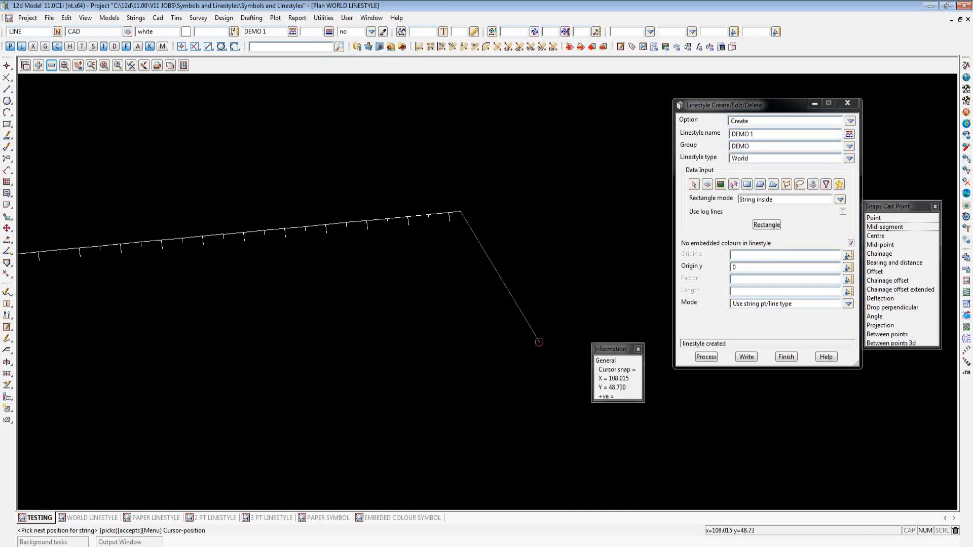
middle_click(544, 330)
click(456, 426)
middle_click(455, 425)
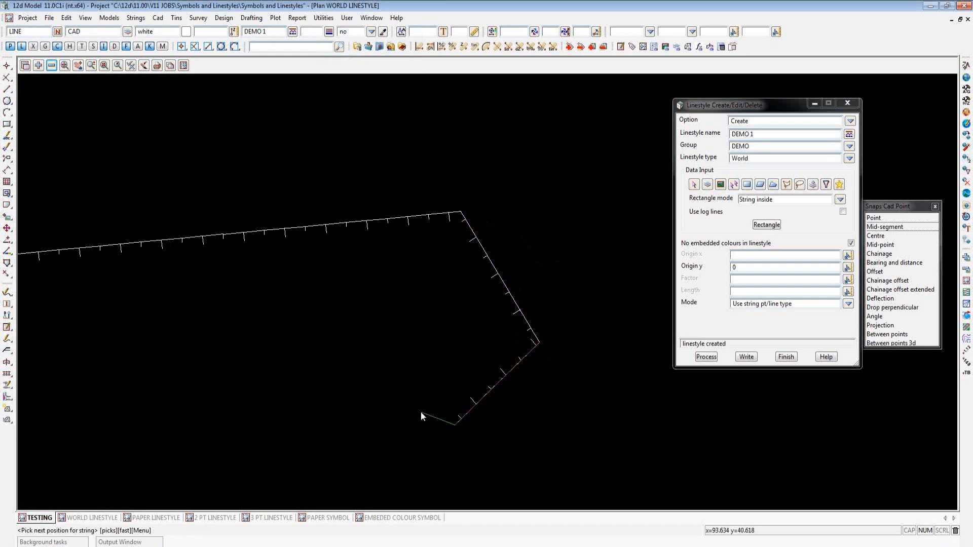
key(Escape)
scroll(437, 306, down, 7)
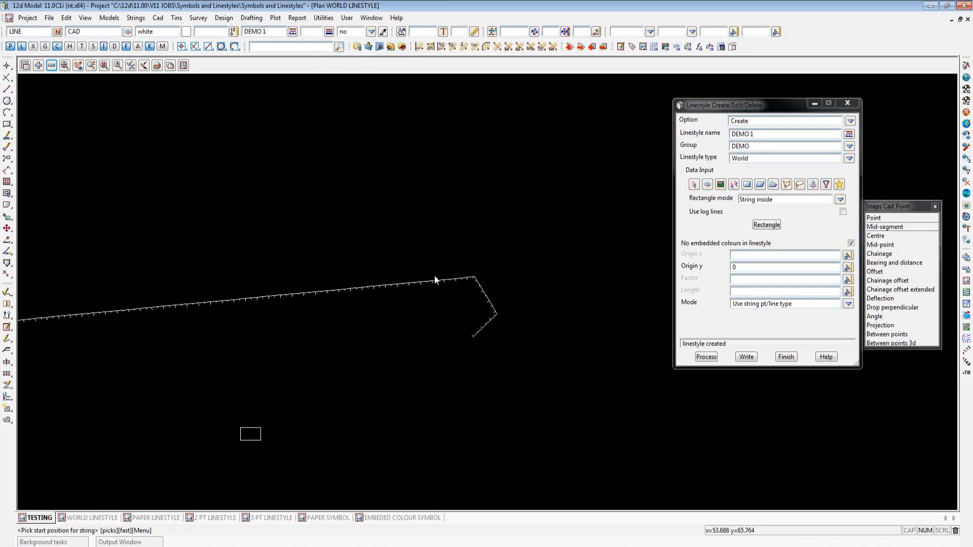
scroll(495, 260, down, 3)
scroll(181, 286, up, 2)
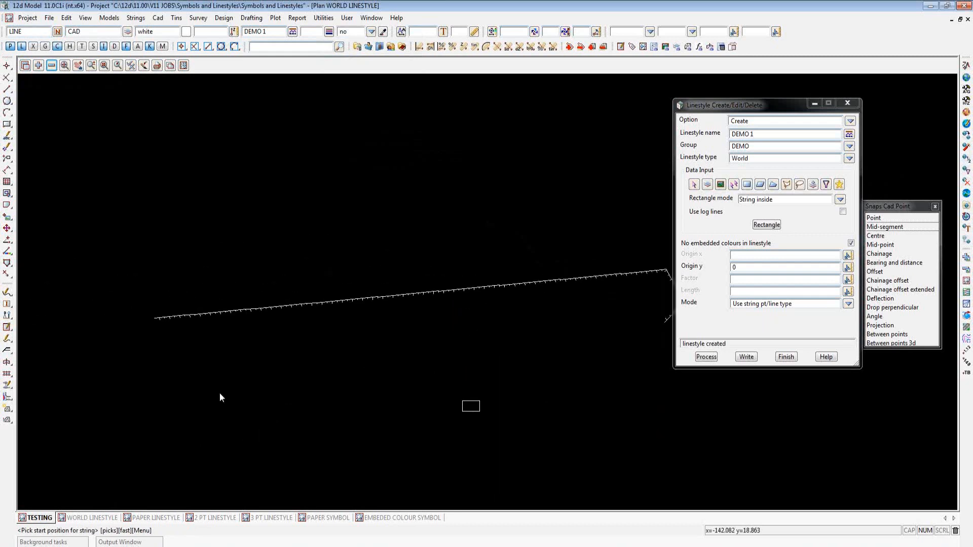
Write the linestyle to the setup file linestyl.4d in the current folder and close the write dialog
click(747, 358)
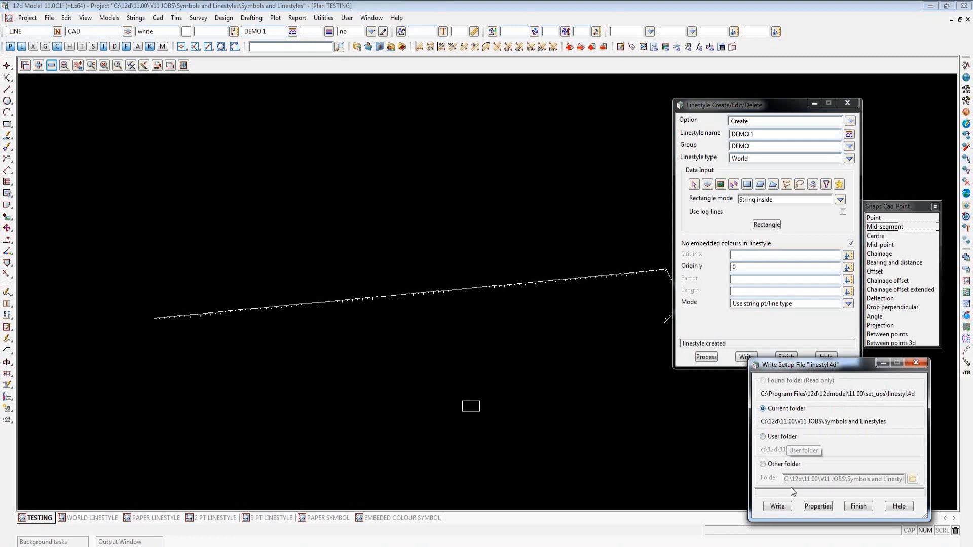
click(777, 506)
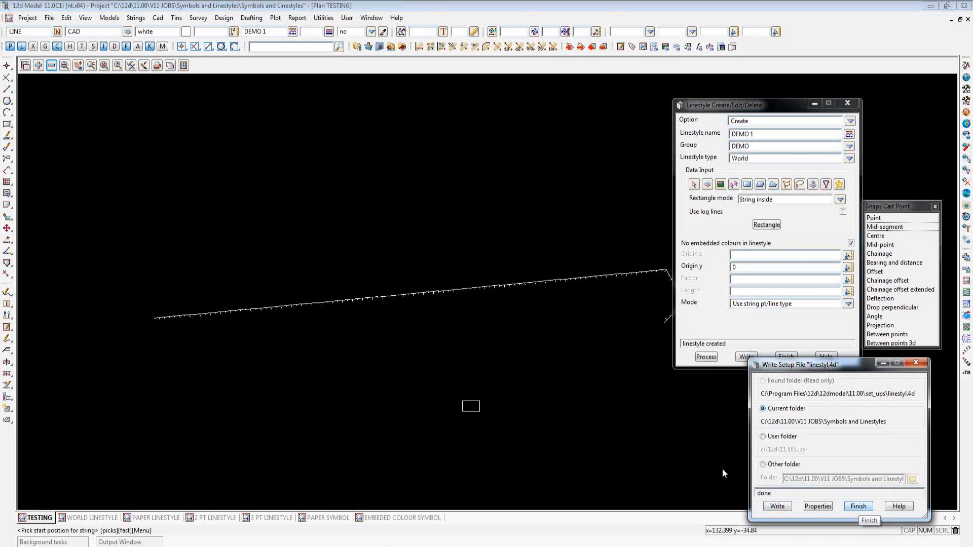
click(860, 506)
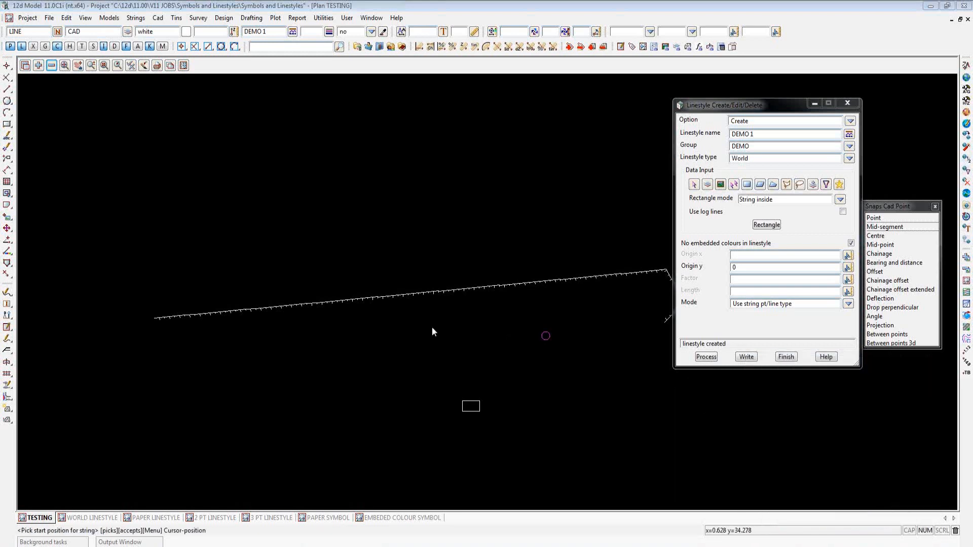
Set the TESTING view's plot scale to 250, inspect the string's tick marks up close, and close the view properties
scroll(172, 289, down, 1)
scroll(464, 280, up, 1)
scroll(562, 242, down, 1)
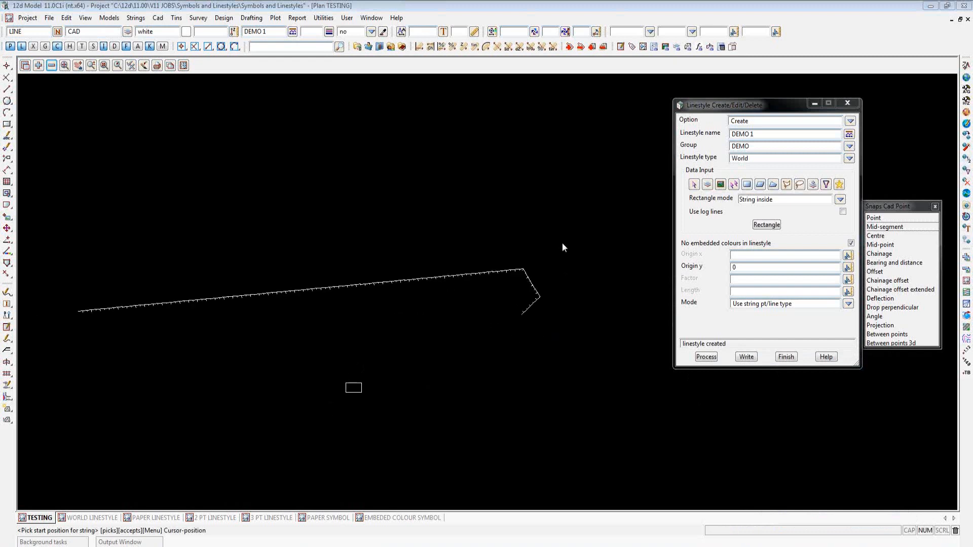
click(183, 65)
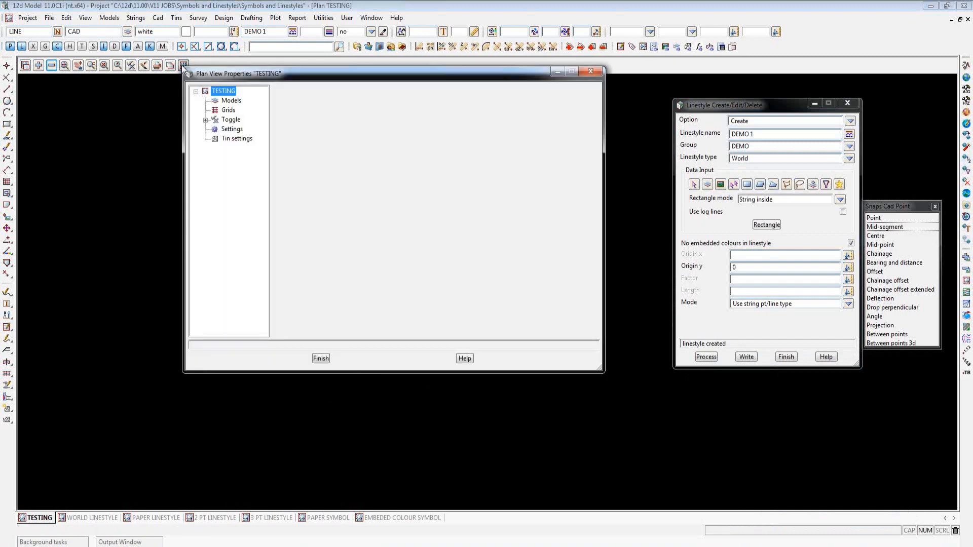
click(233, 129)
click(447, 170)
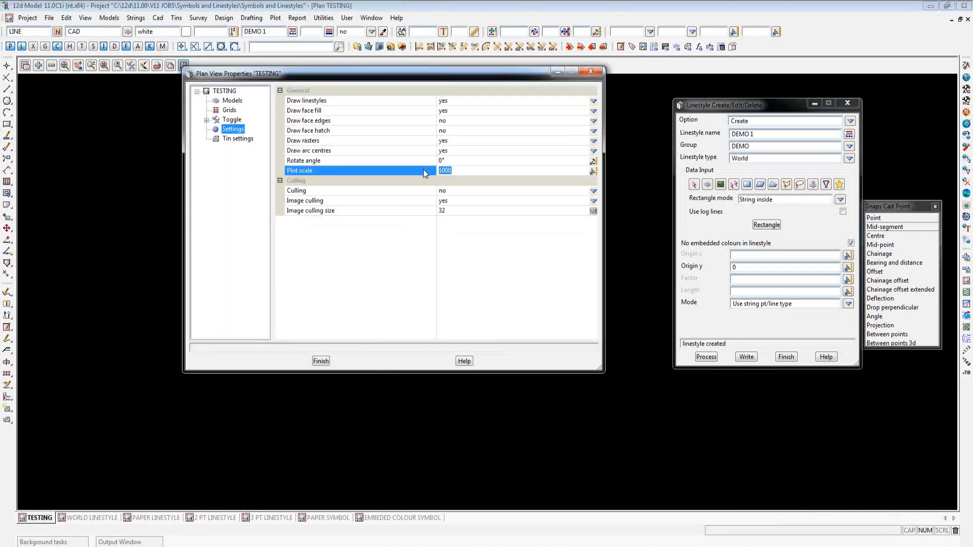
text(250)
key(Return)
drag(478, 74, 261, 143)
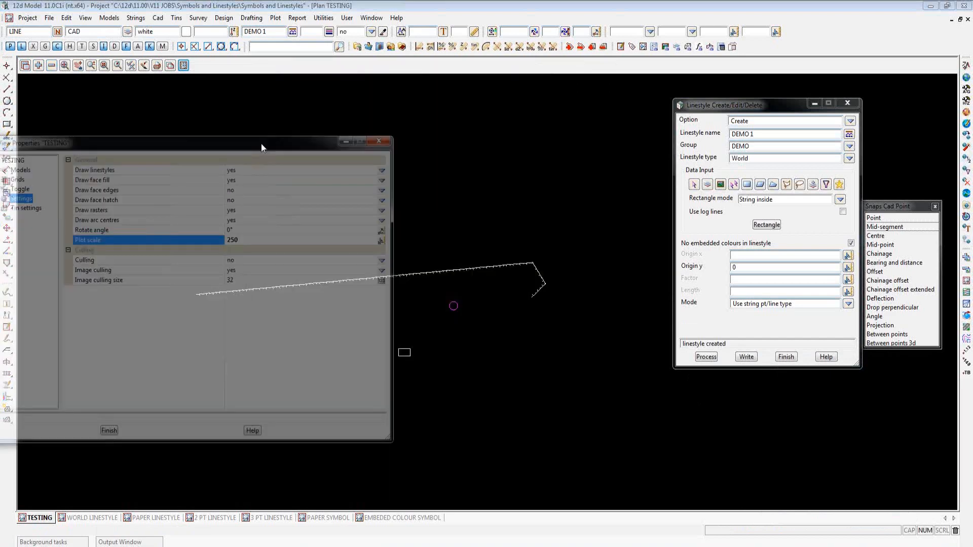
scroll(498, 267, up, 3)
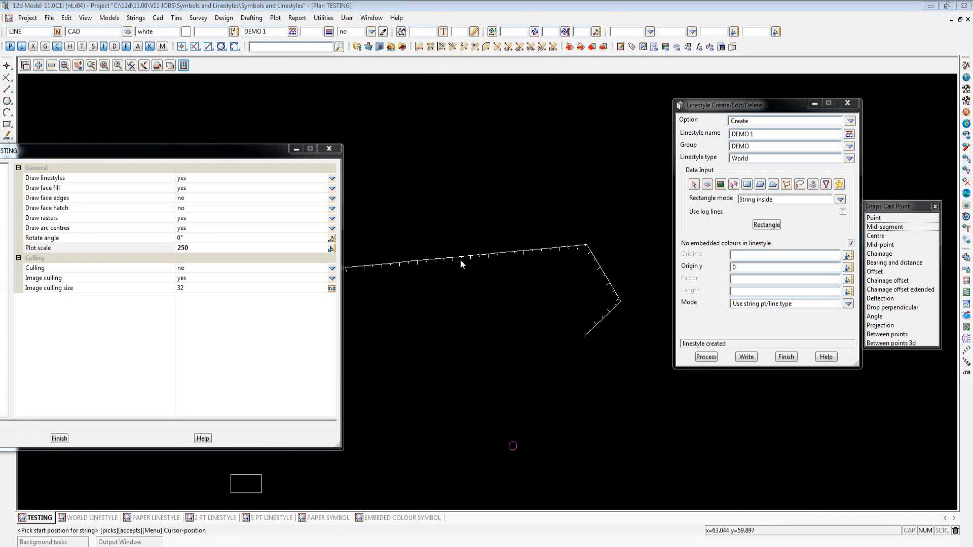
scroll(461, 259, up, 4)
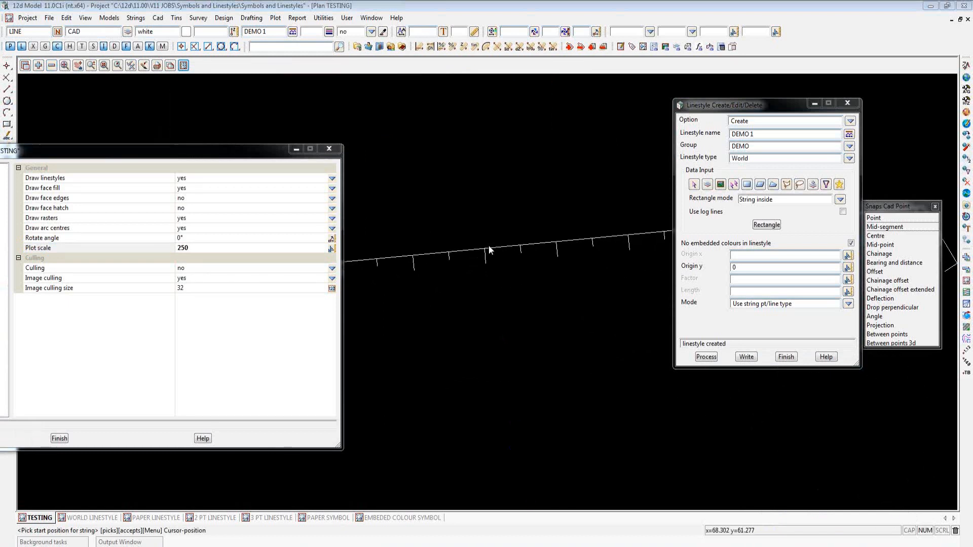
drag(257, 151, 446, 132)
click(517, 130)
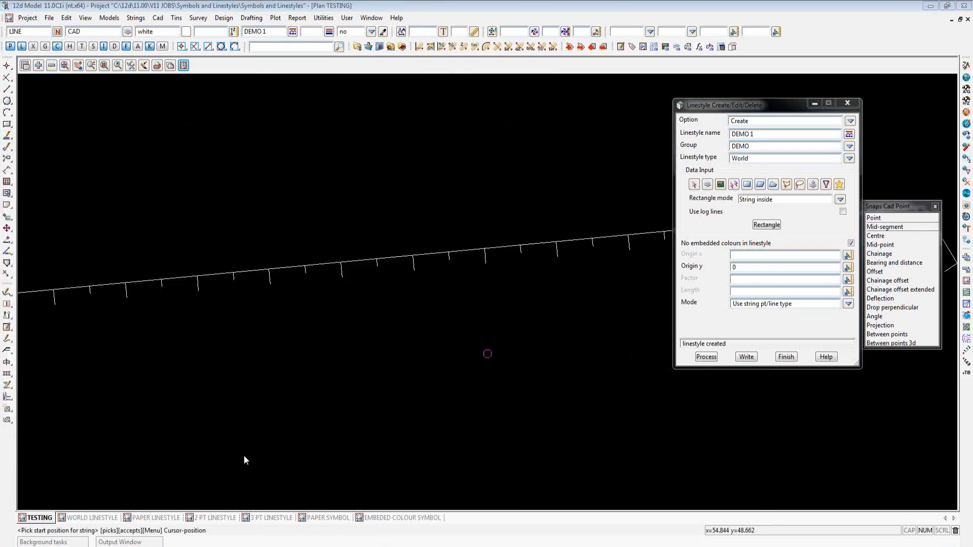
Switch to the PAPER LINESTYLE view, close the linestyle editor and clear the default string name
click(162, 519)
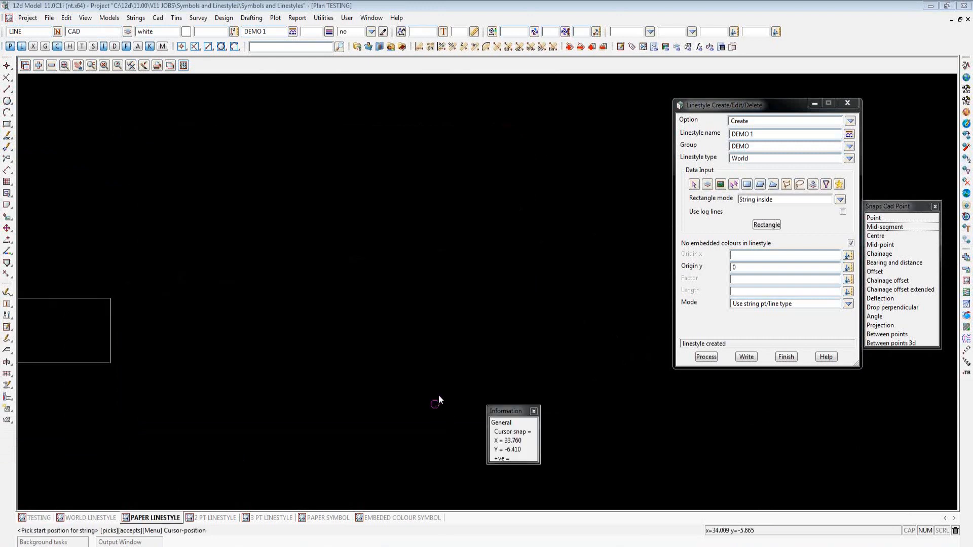
click(785, 357)
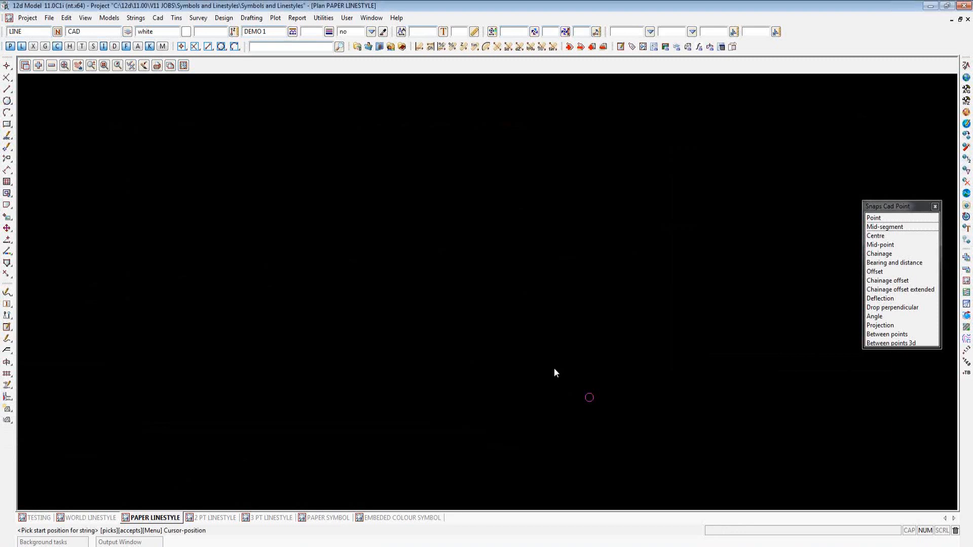
double_click(29, 35)
key(Delete)
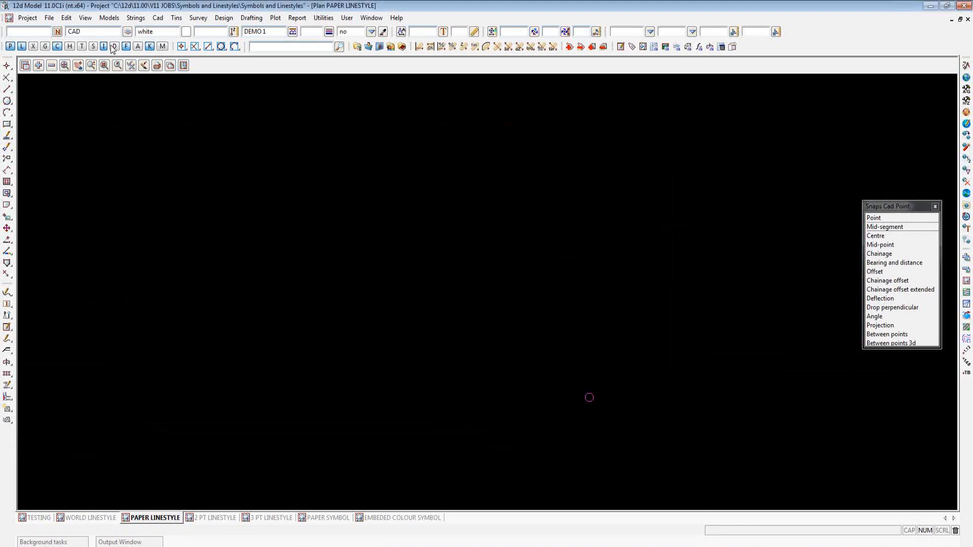
Set the default model to DEMO 2 and the default linestyle to 1
double_click(72, 31)
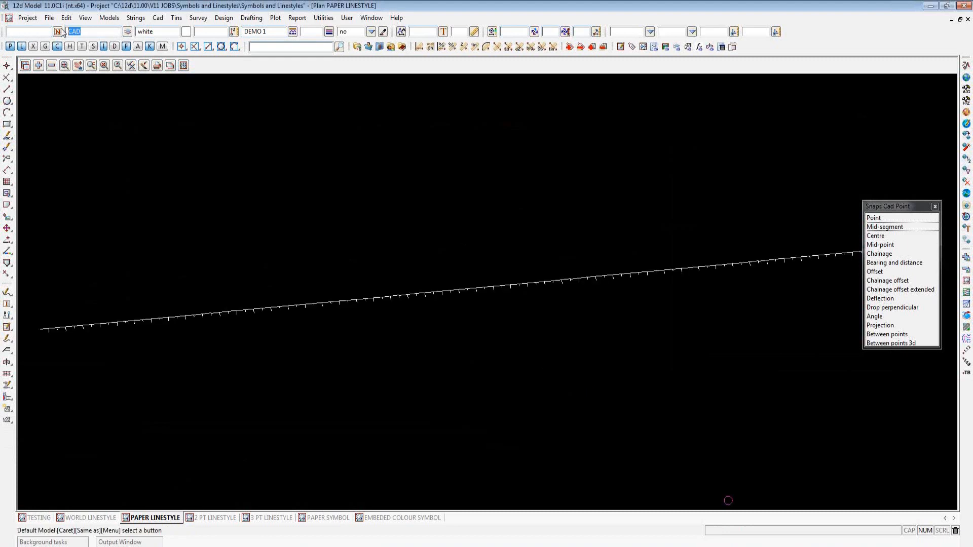
text(DE)
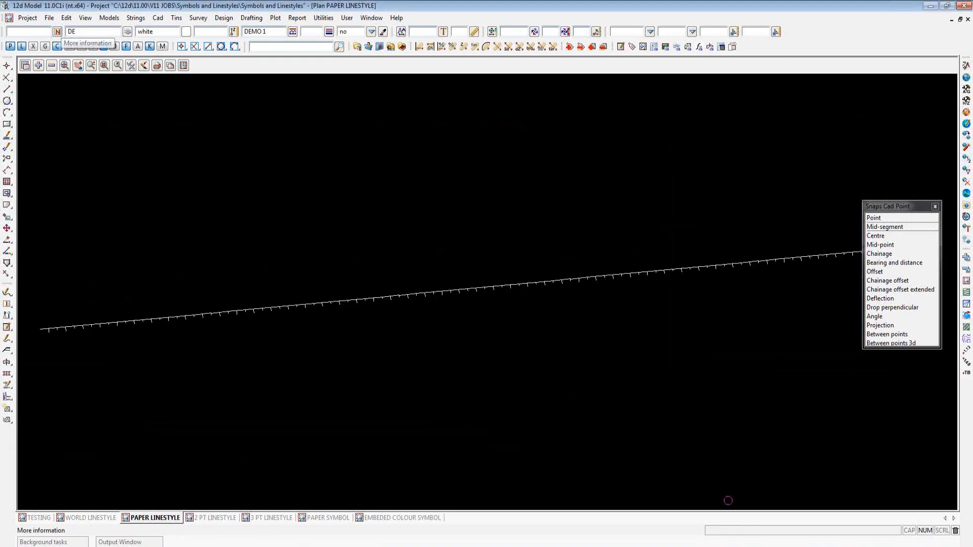
text(MO 2)
click(264, 32)
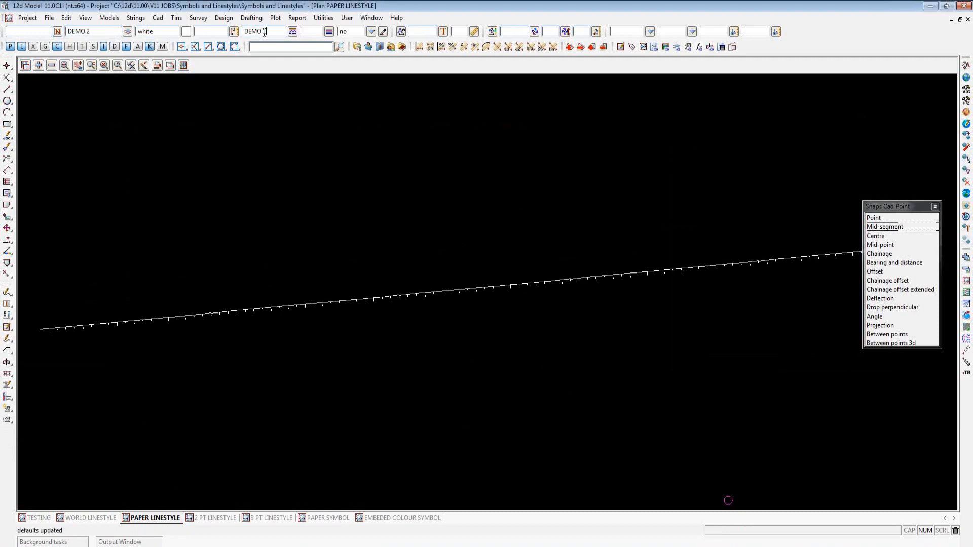
double_click(265, 32)
text(1)
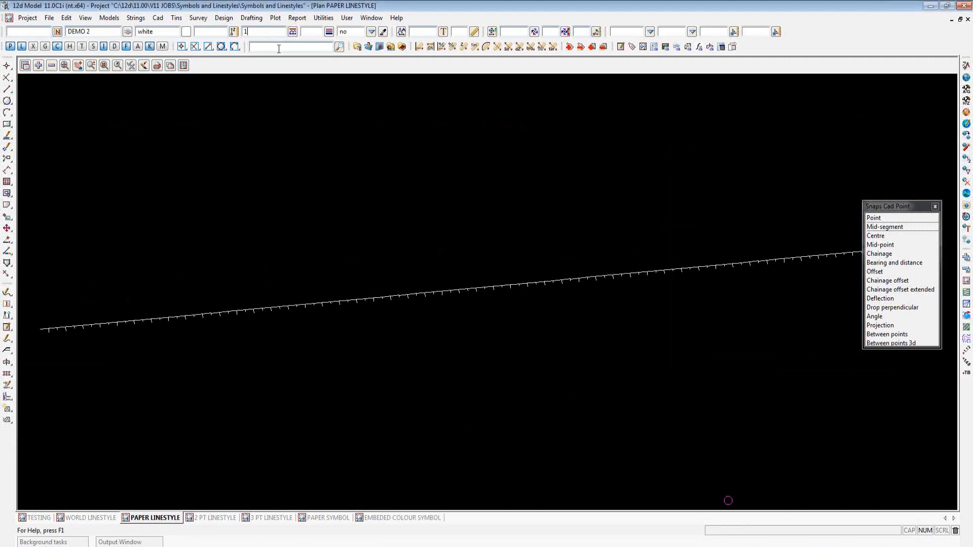
Remove the CAD model from the PAPER LINESTYLE view
click(51, 65)
click(74, 89)
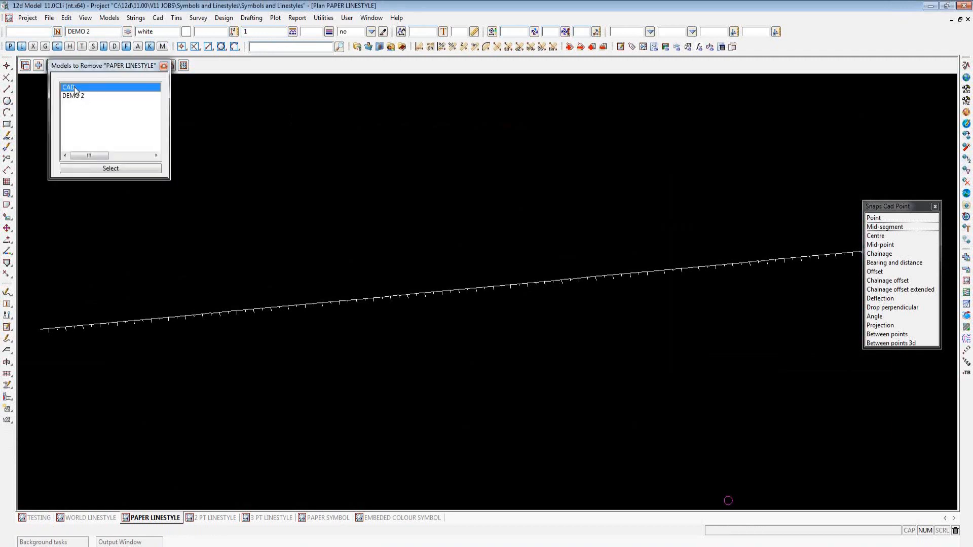
double_click(74, 88)
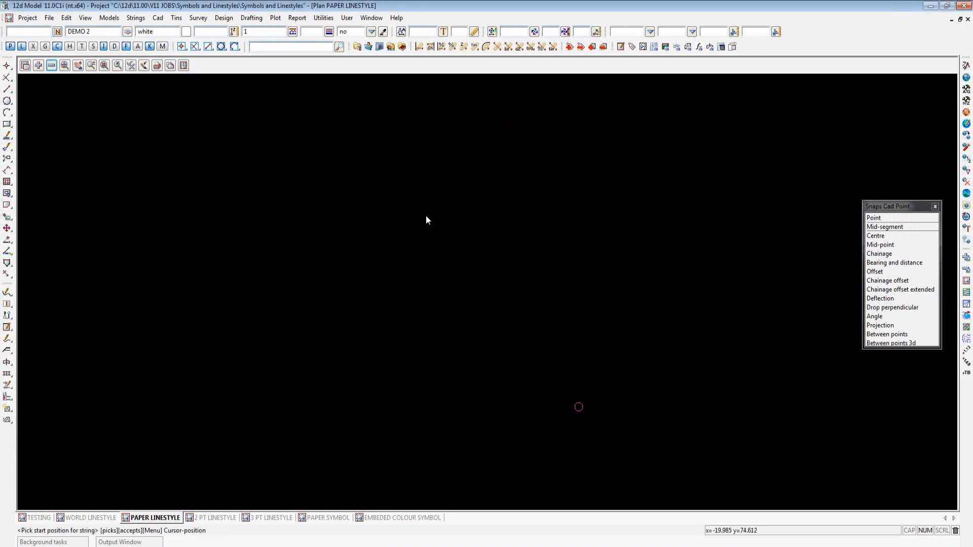
Draw a traverse line from the origin 0 0 at a bearing of 90 with a distance of 20
mouse_move(7, 89)
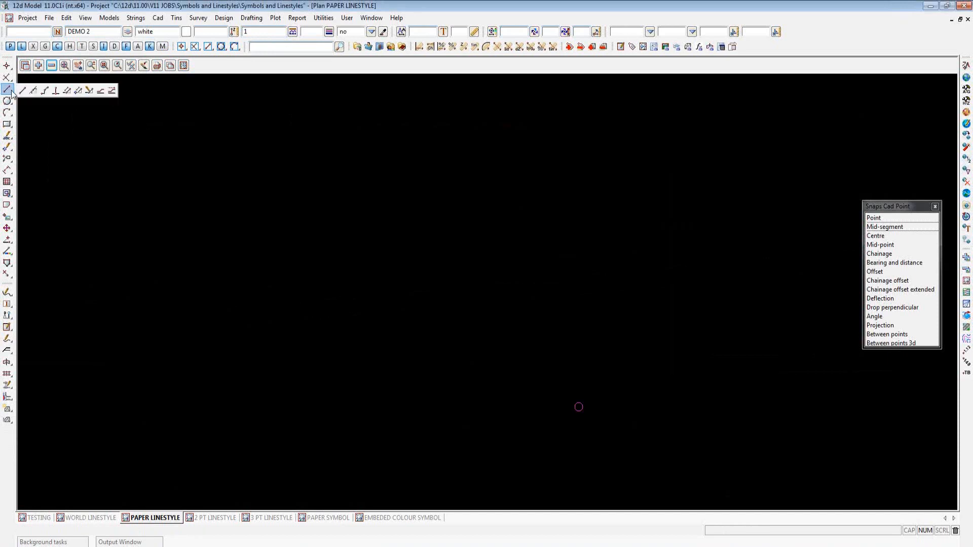
click(65, 95)
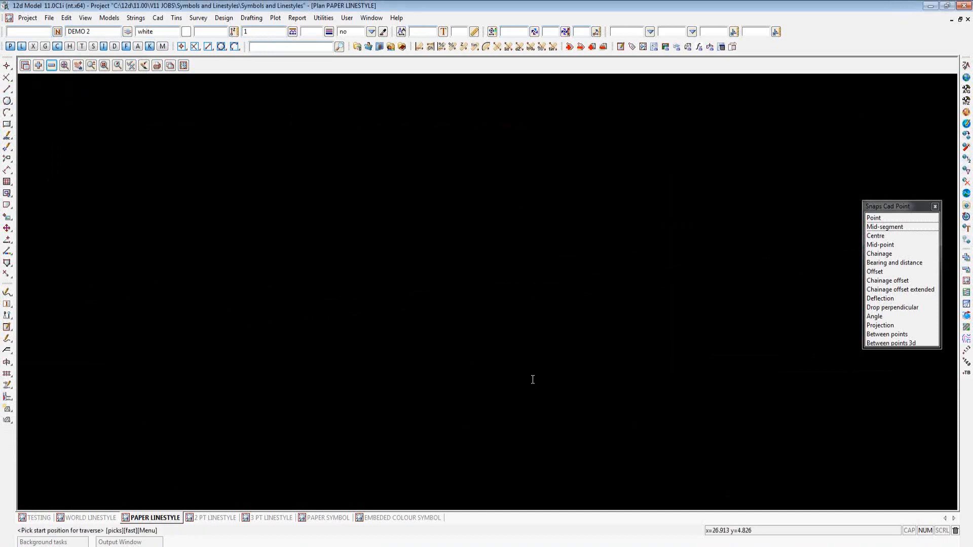
text(0 0)
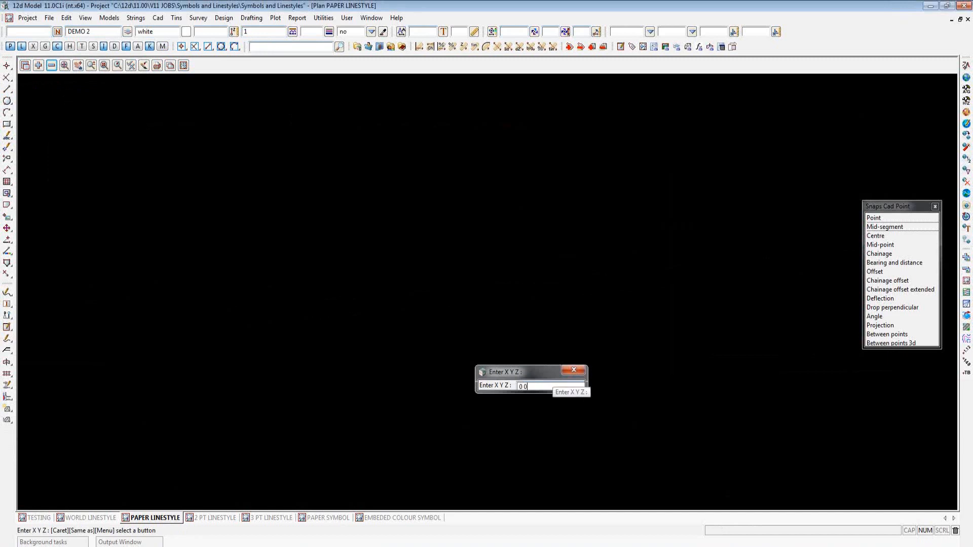
key(Return)
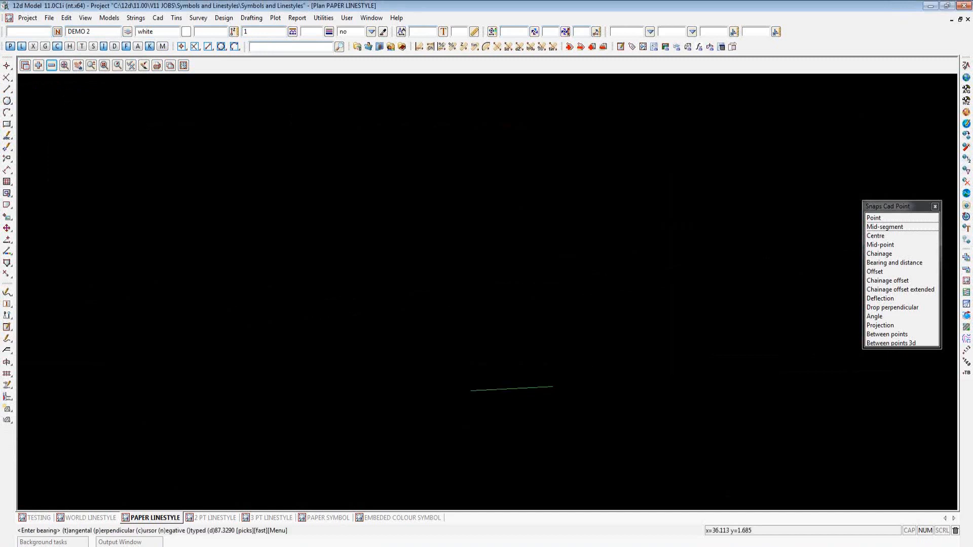
text(90)
key(Return)
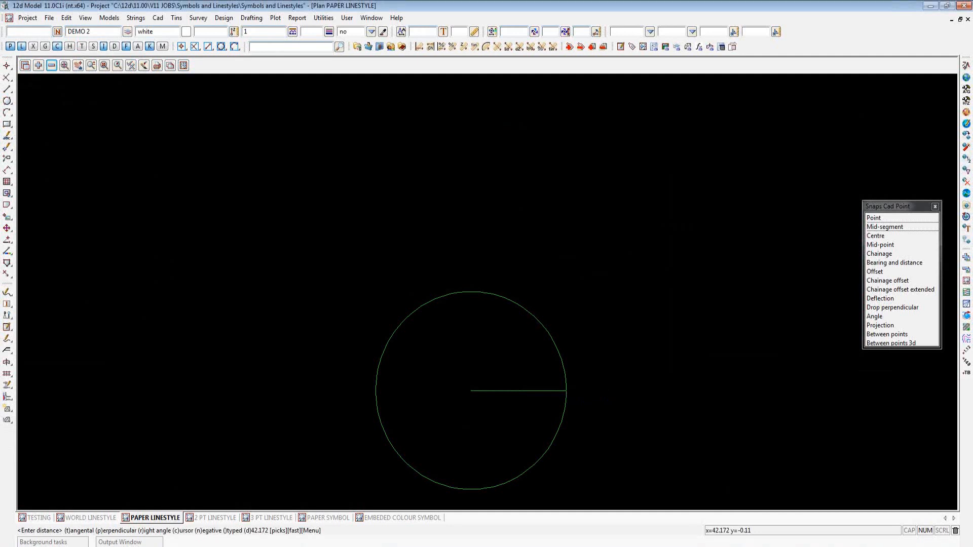
text(20)
key(Return)
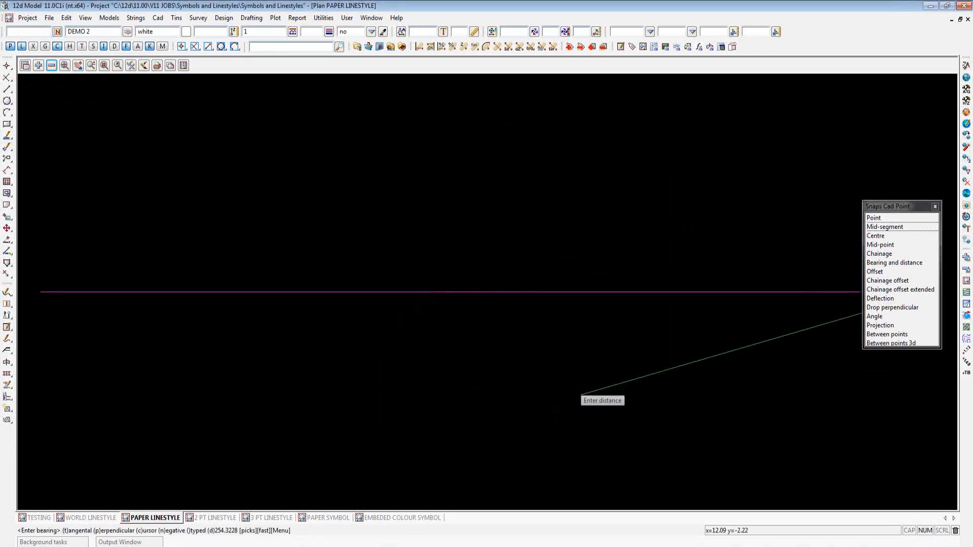
scroll(446, 380, down, 2)
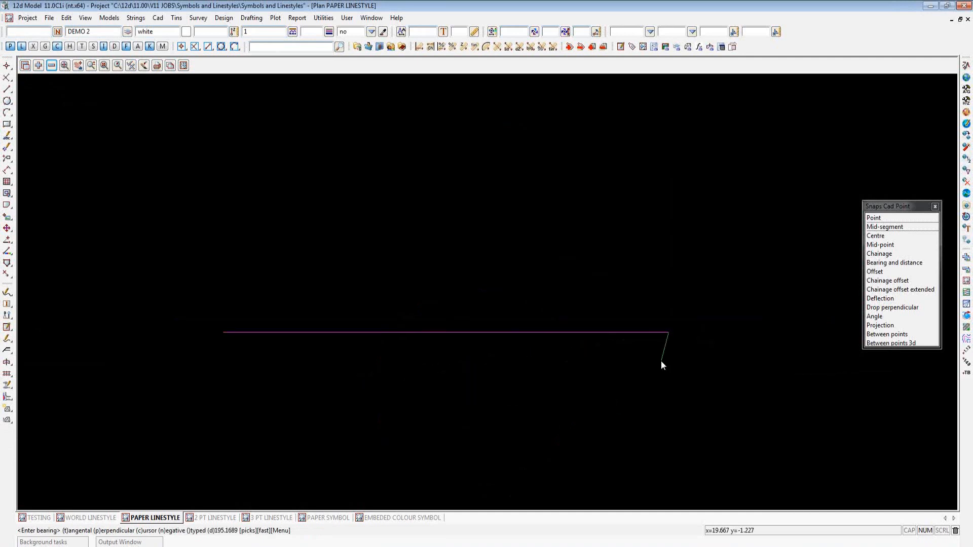
key(Escape)
scroll(408, 311, down, 2)
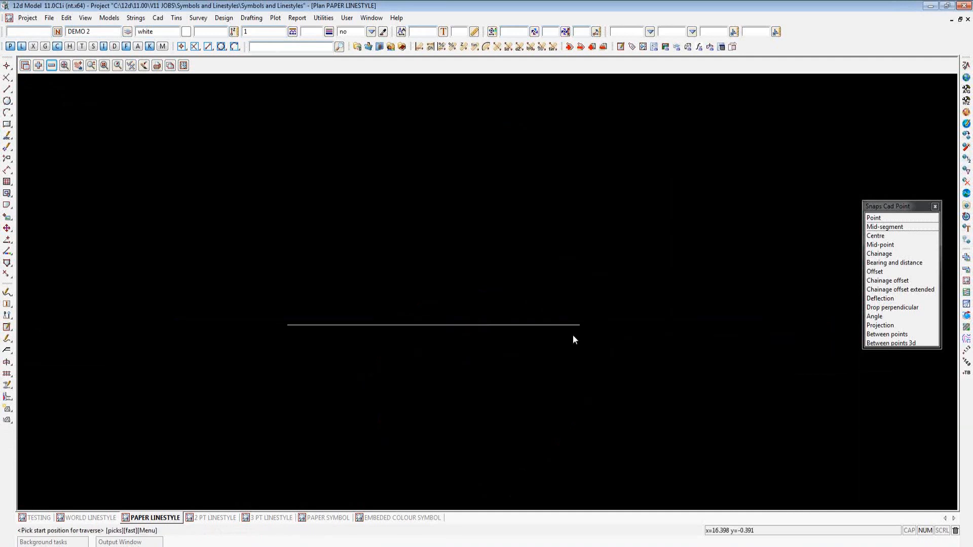
Create a point by bearing and distance from the line's eastern end, at bearing 90 and distance 5
scroll(597, 322, up, 3)
scroll(597, 321, up, 1)
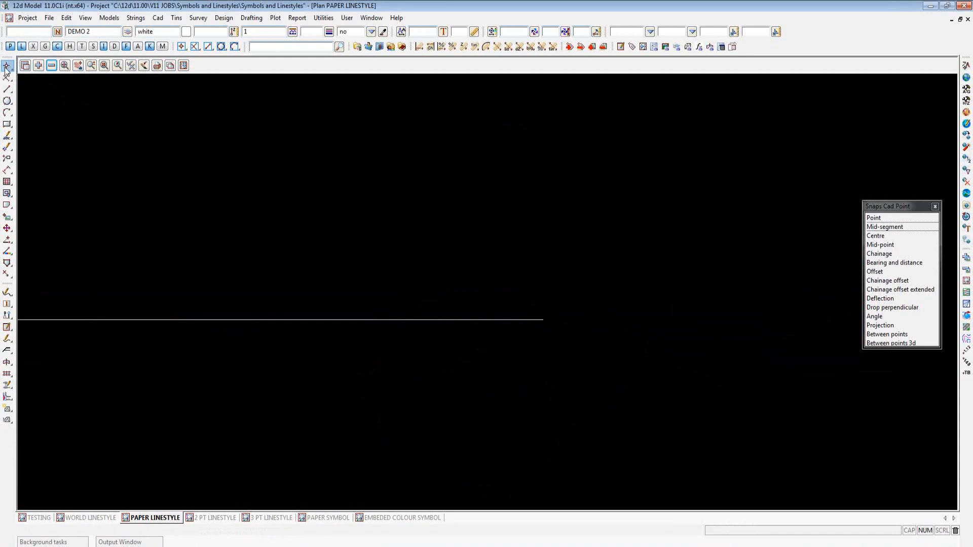
mouse_move(6, 66)
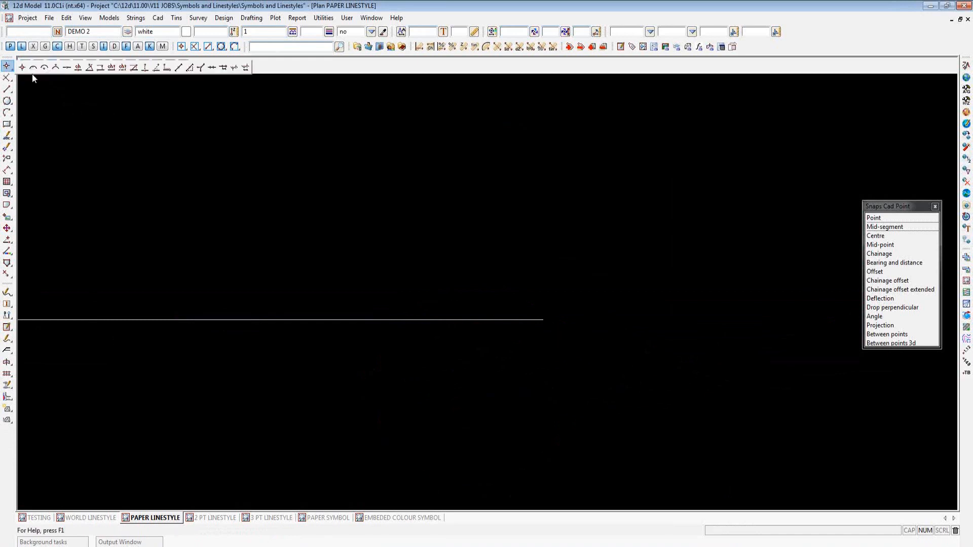
click(89, 68)
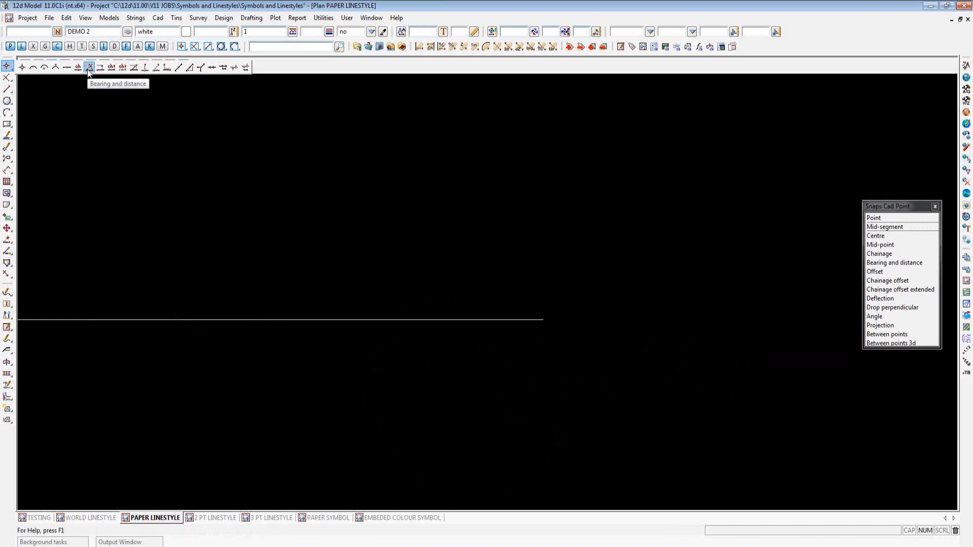
click(544, 321)
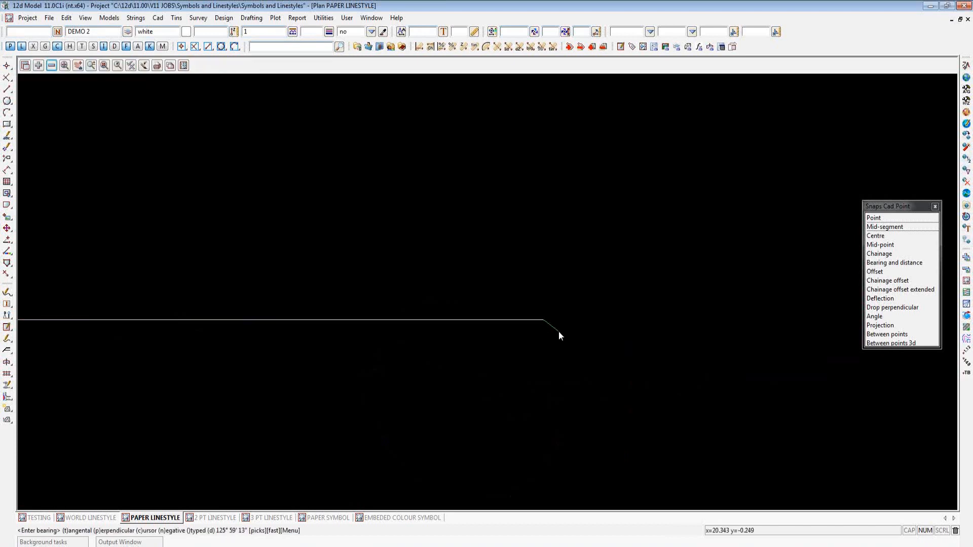
text(90)
key(Return)
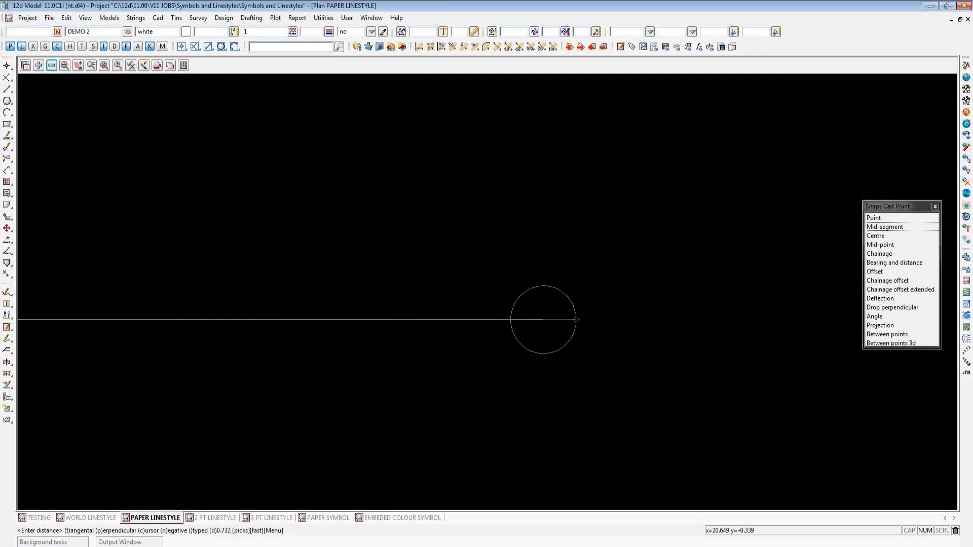
text(5)
key(Return)
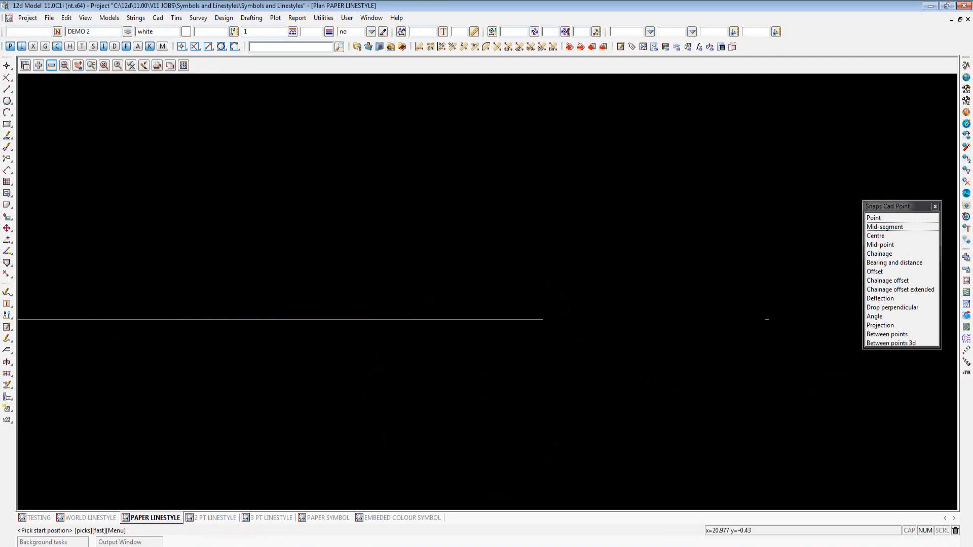
scroll(428, 354, down, 3)
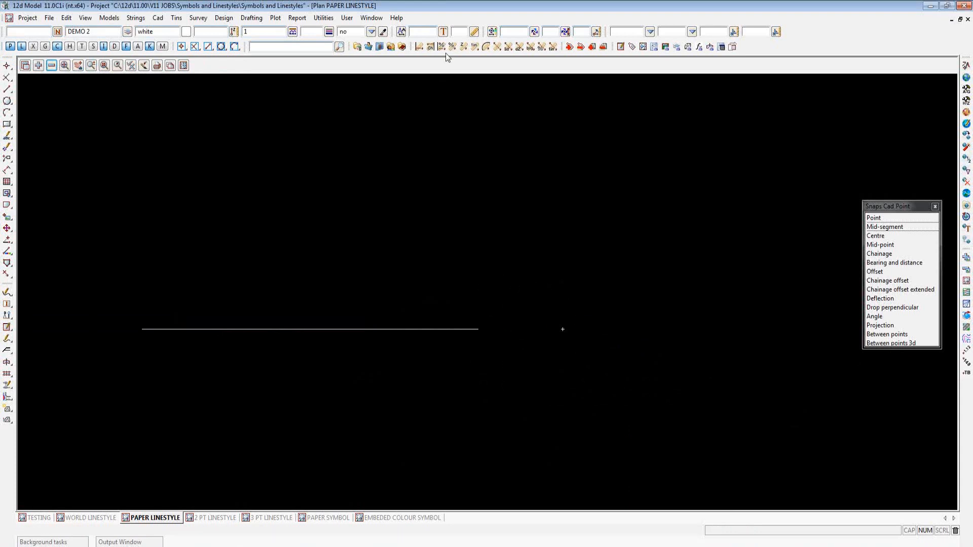
Set the default text style to Arial
click(444, 33)
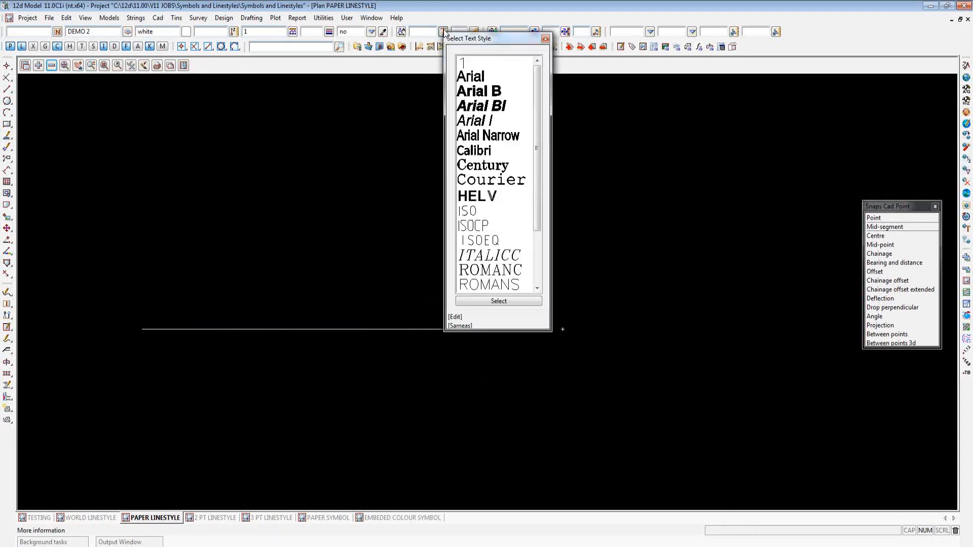
click(480, 81)
double_click(479, 81)
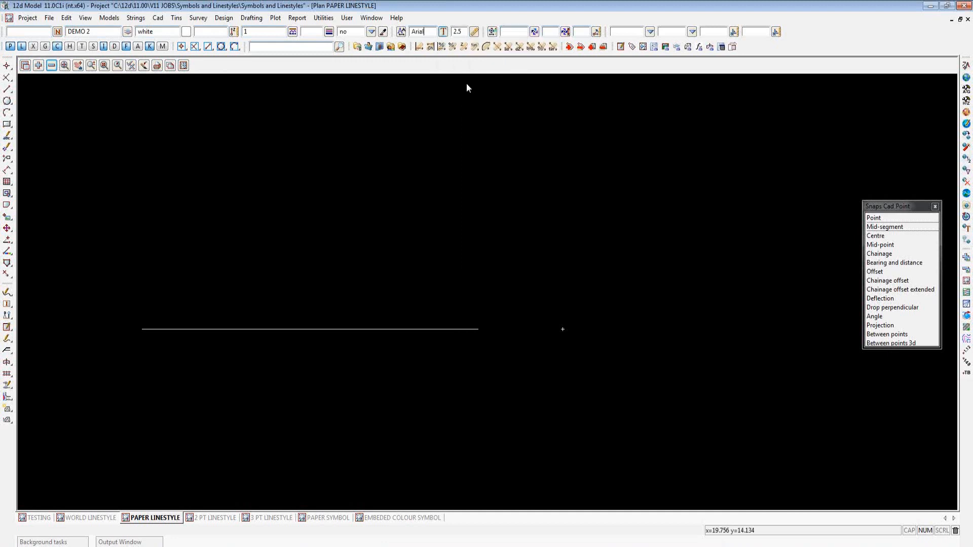
Edit the default text data and set its justification to middle-centre
click(401, 31)
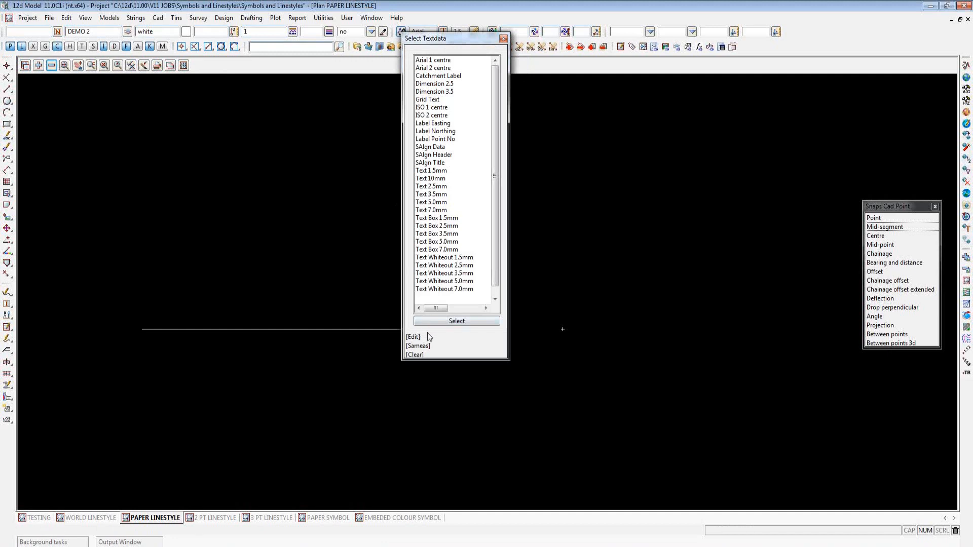
click(414, 338)
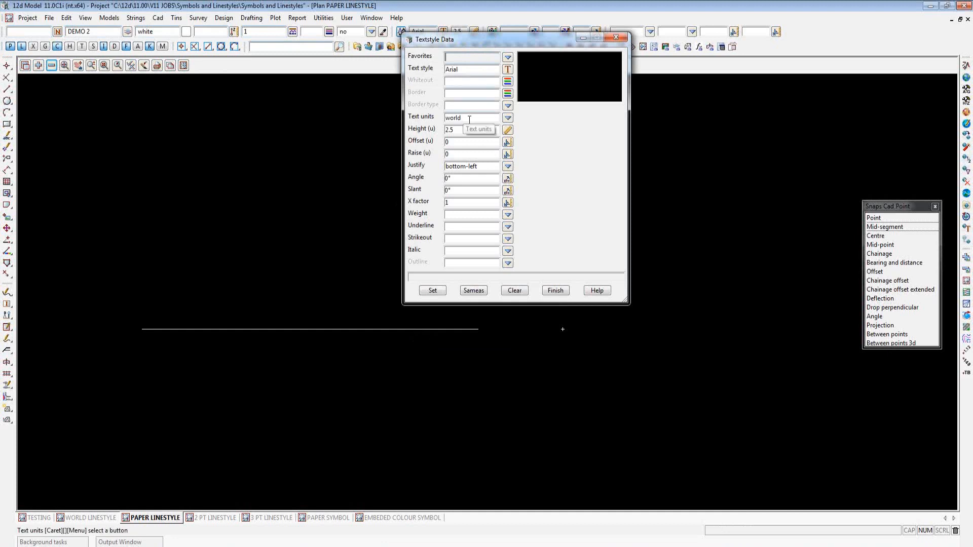
drag(492, 121, 447, 119)
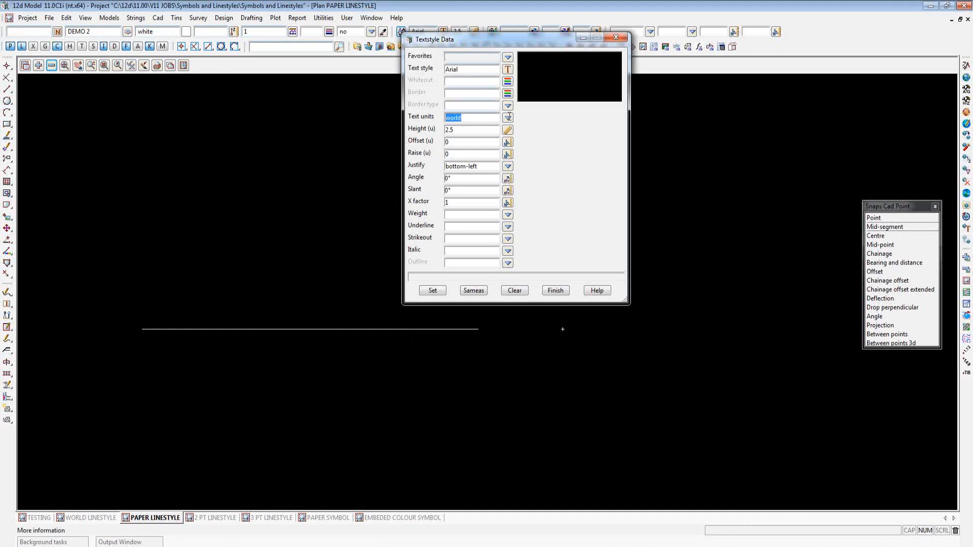
click(466, 129)
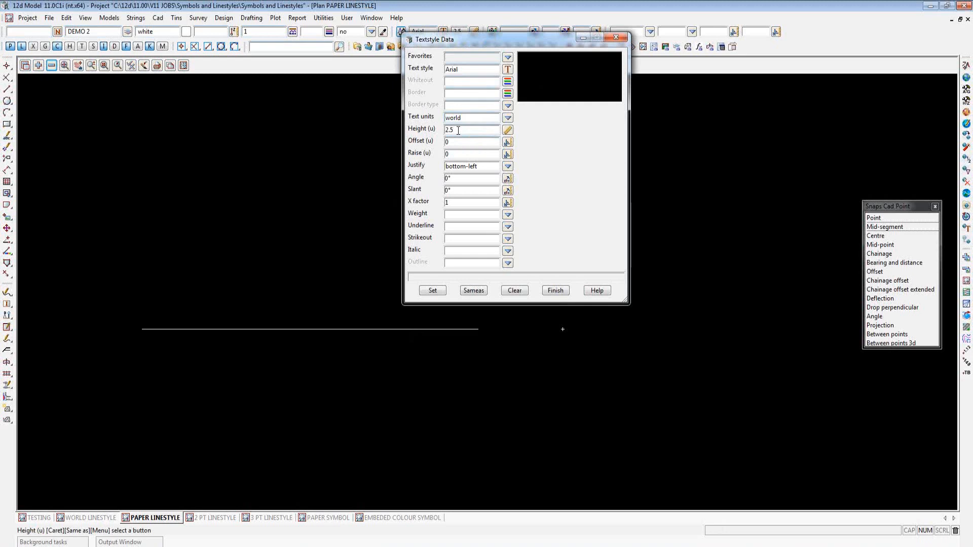
click(508, 167)
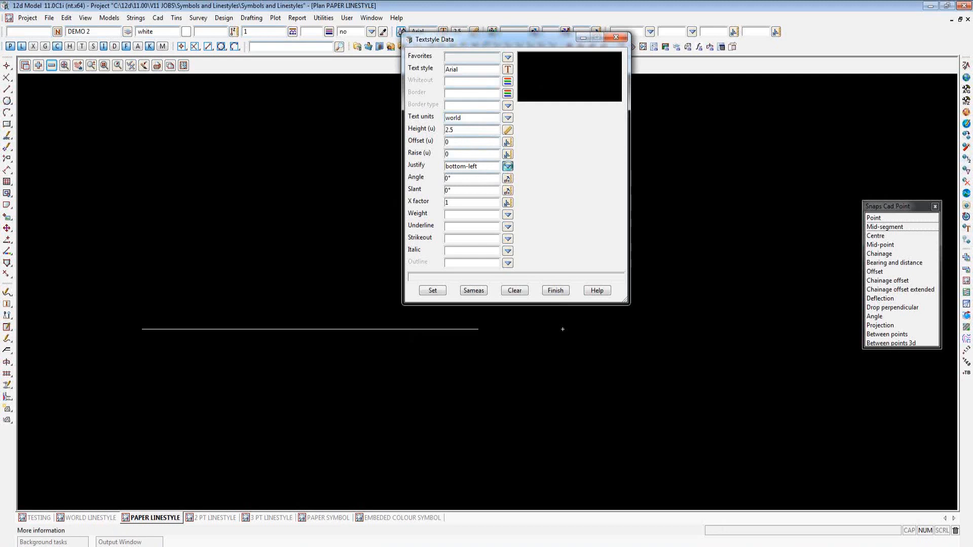
click(533, 231)
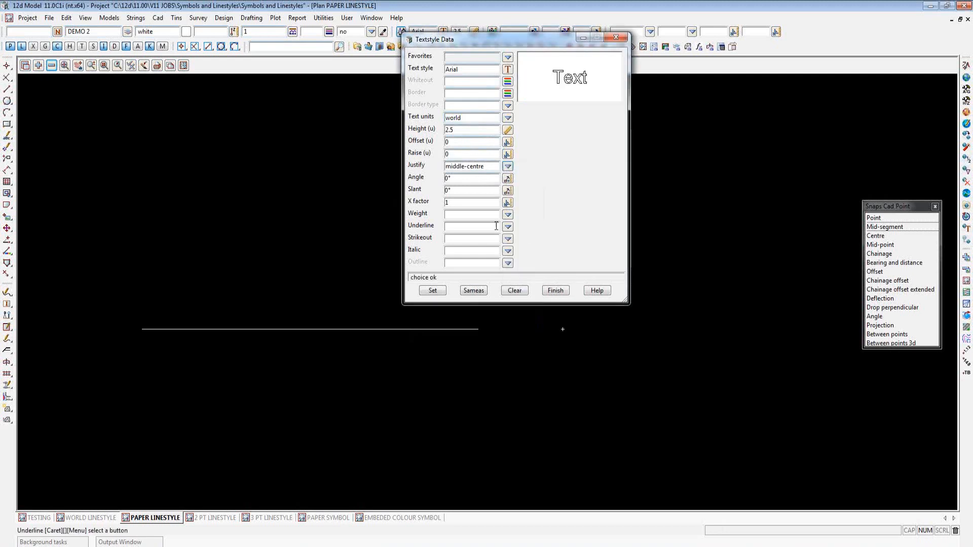
click(433, 290)
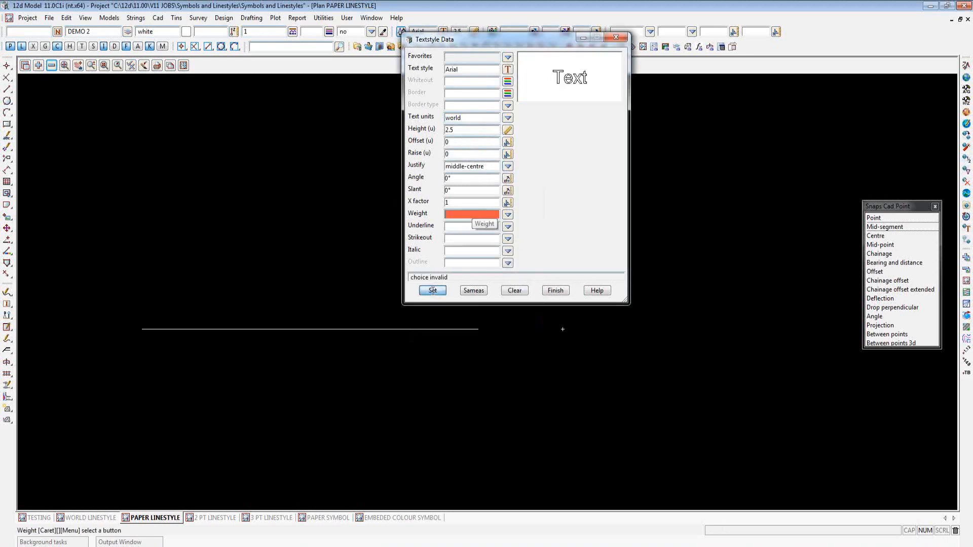
Set the text weight to Normal and underline, strikeout and italic to no, and finish the text data
click(508, 214)
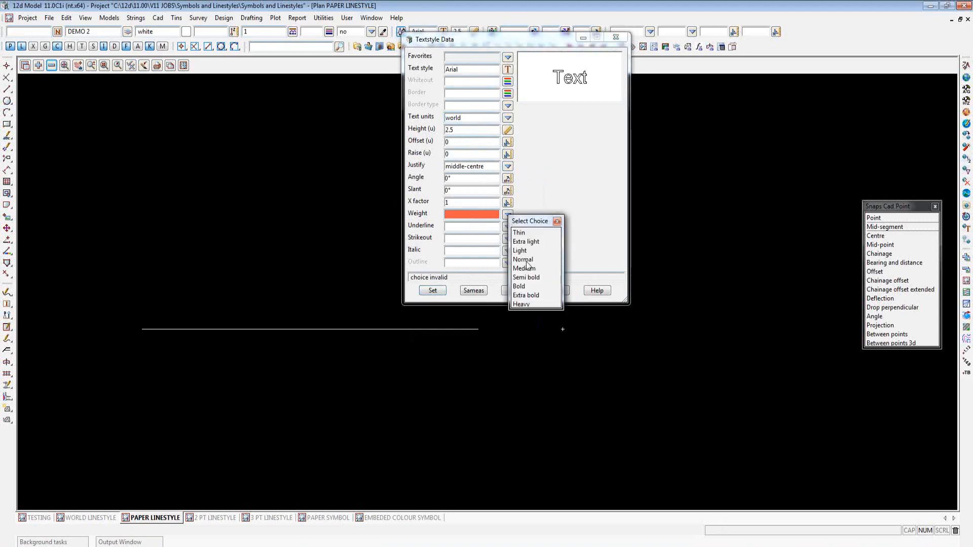
click(525, 260)
click(508, 226)
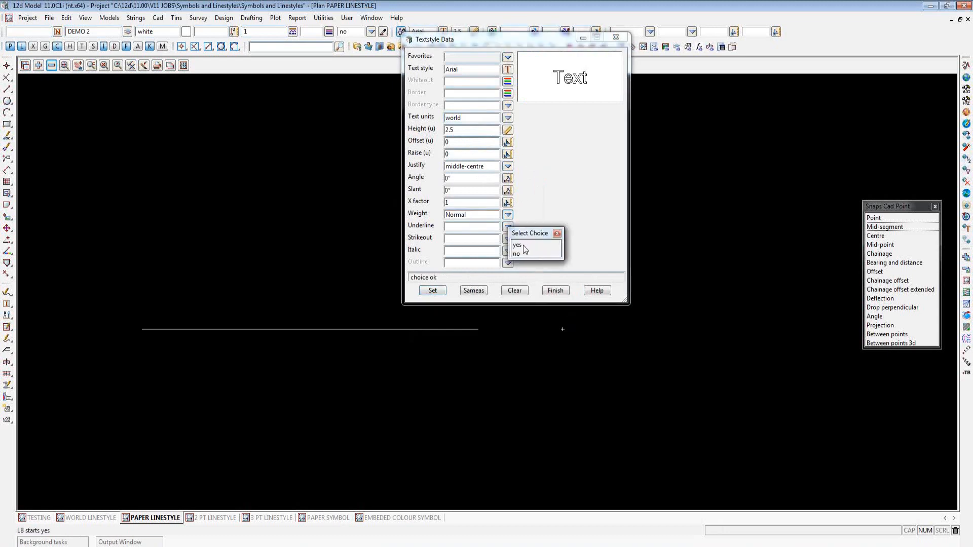
click(522, 254)
click(508, 239)
click(526, 265)
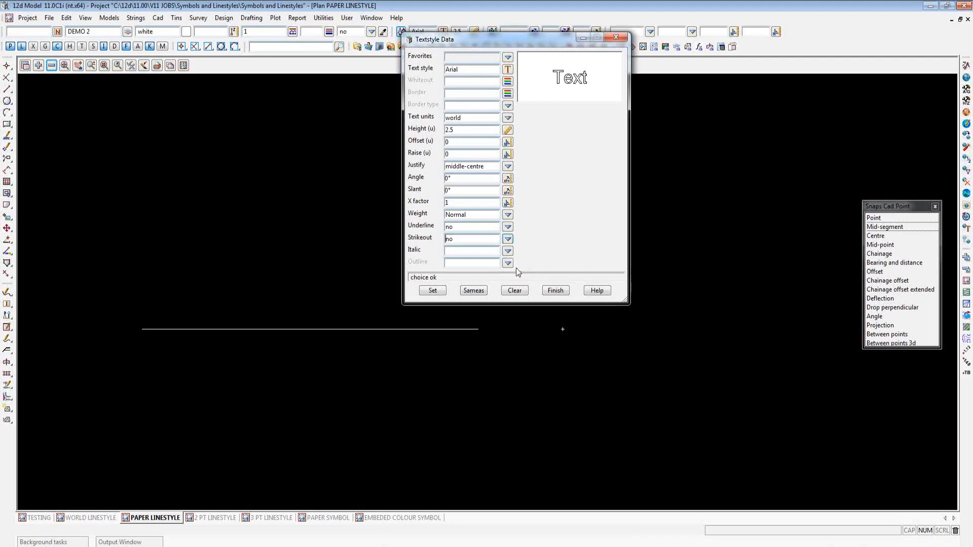
click(507, 250)
click(519, 278)
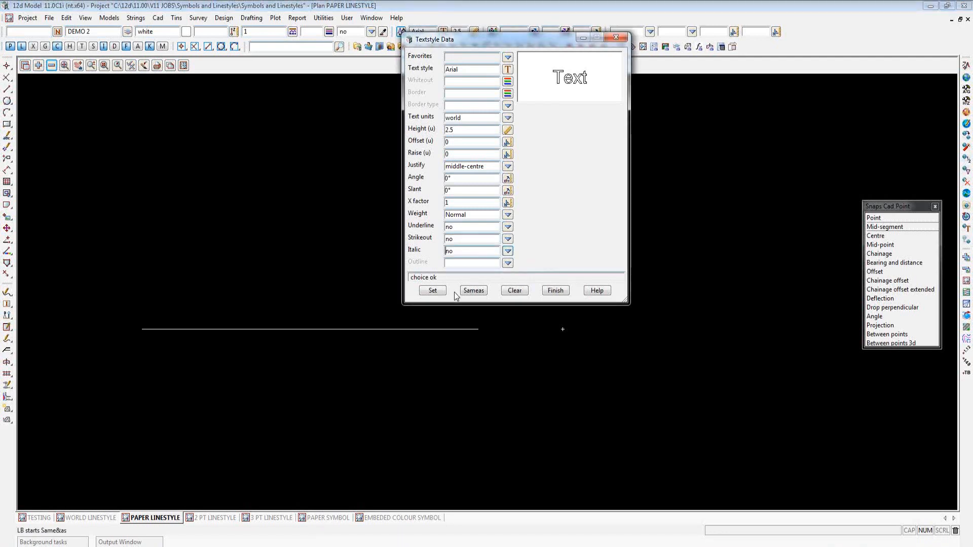
click(556, 291)
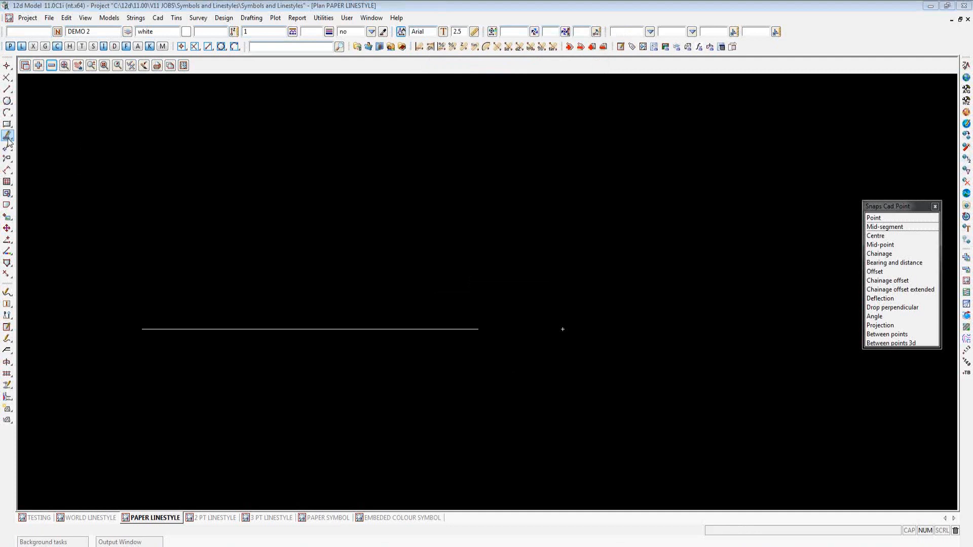
Place the text E at the mid-point between the line's eastern end and the point beyond it
mouse_move(7, 136)
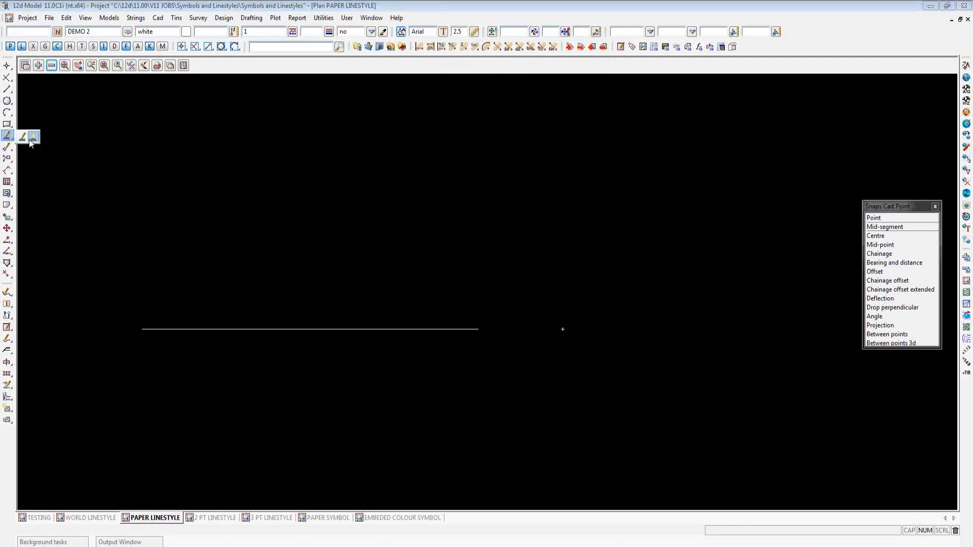
click(33, 138)
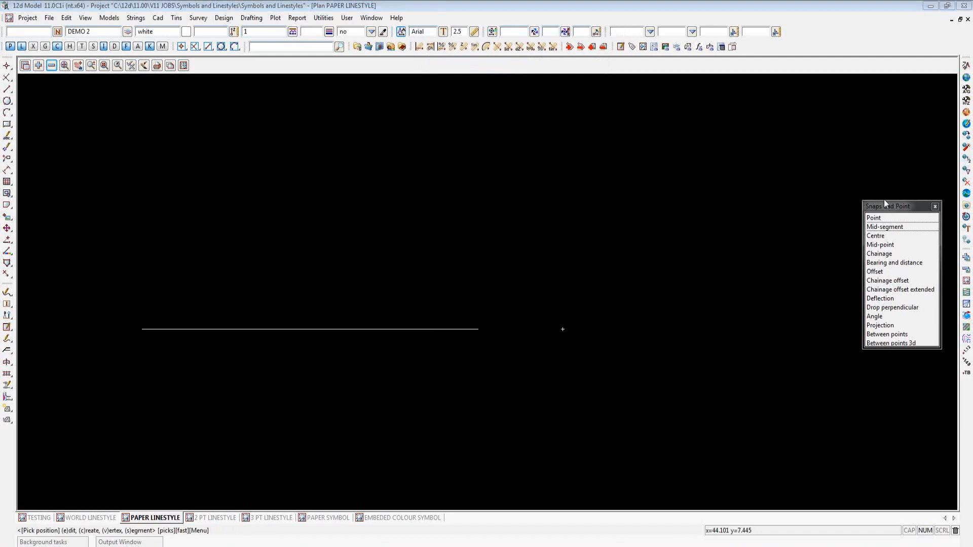
drag(884, 201, 879, 193)
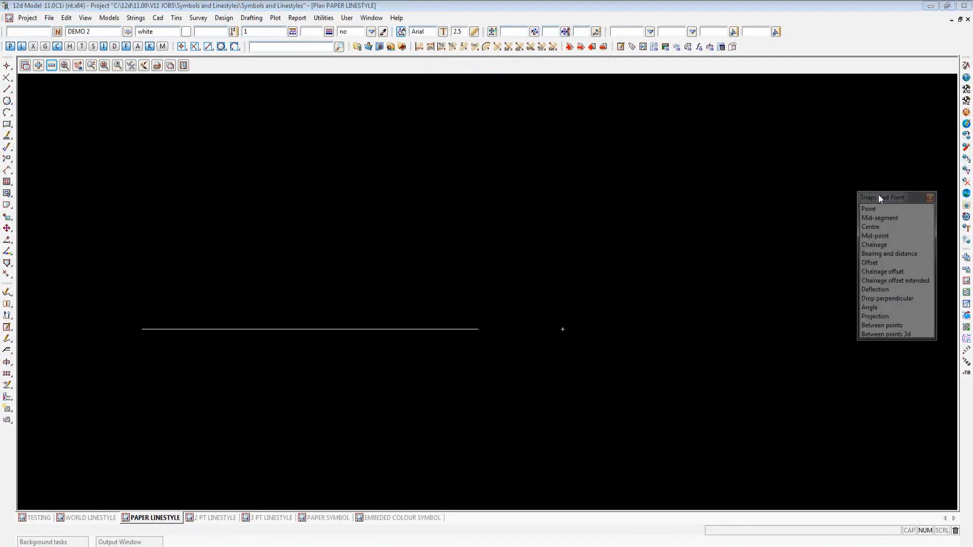
click(882, 238)
click(477, 329)
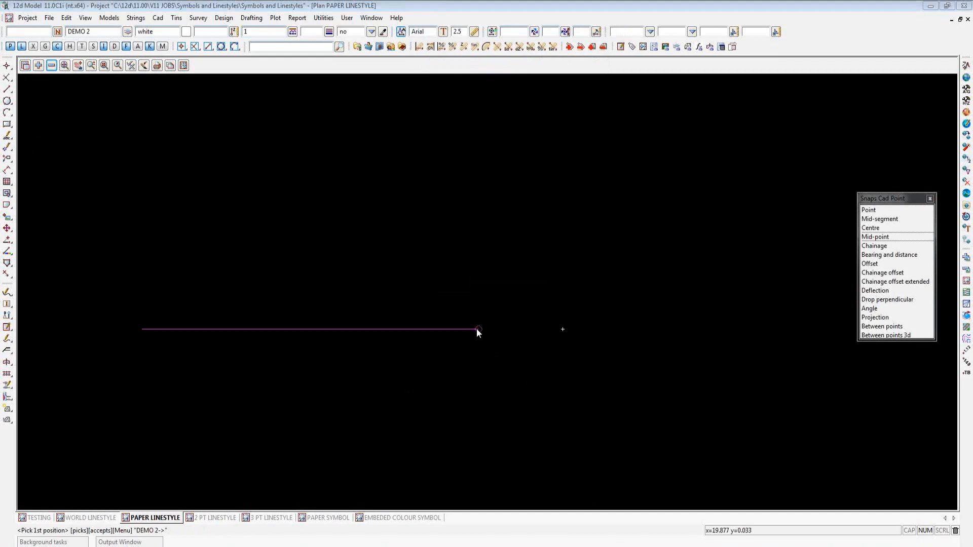
middle_click(476, 329)
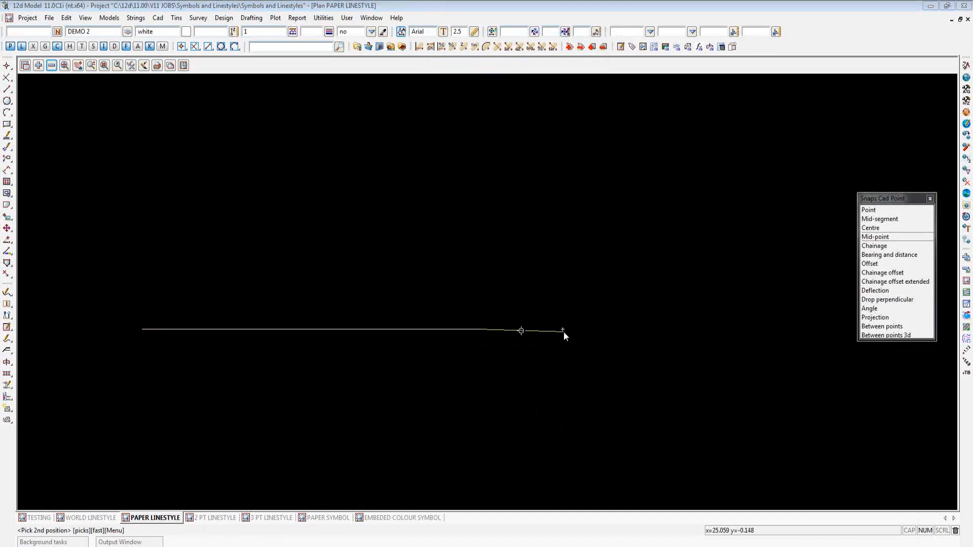
click(563, 330)
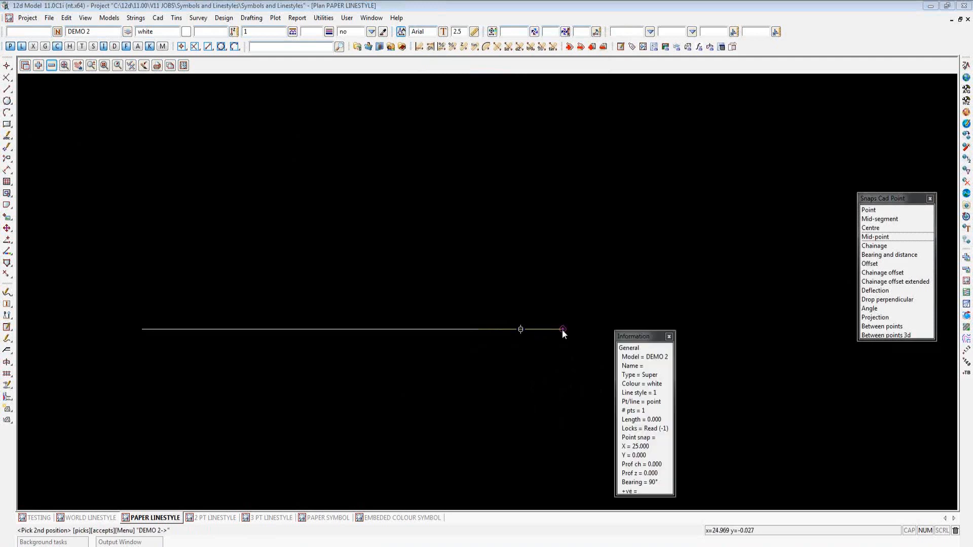
middle_click(562, 330)
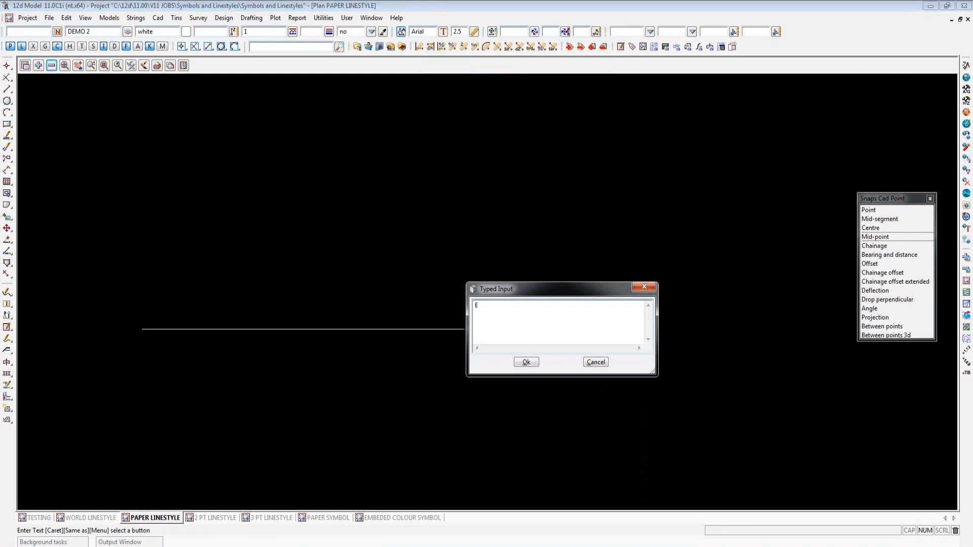
click(525, 362)
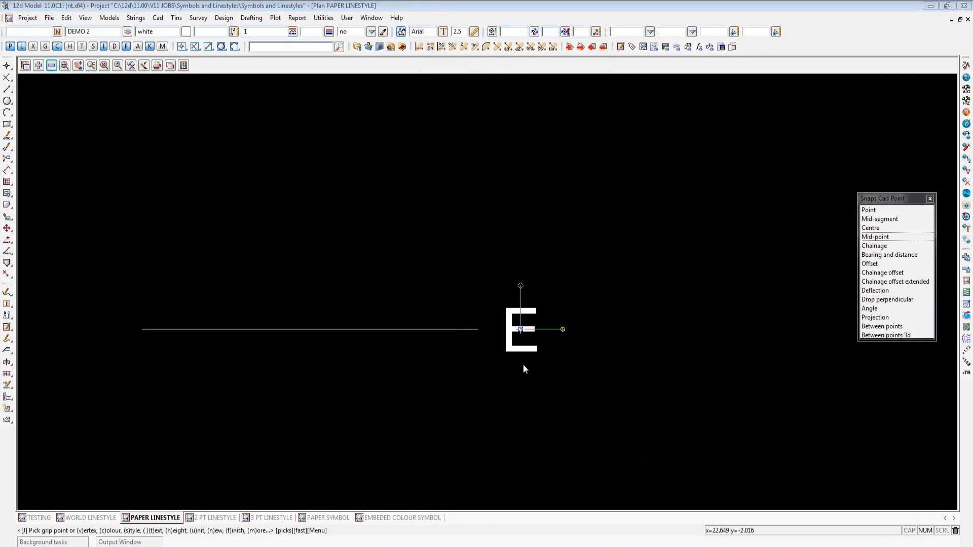
key(Escape)
scroll(417, 314, down, 2)
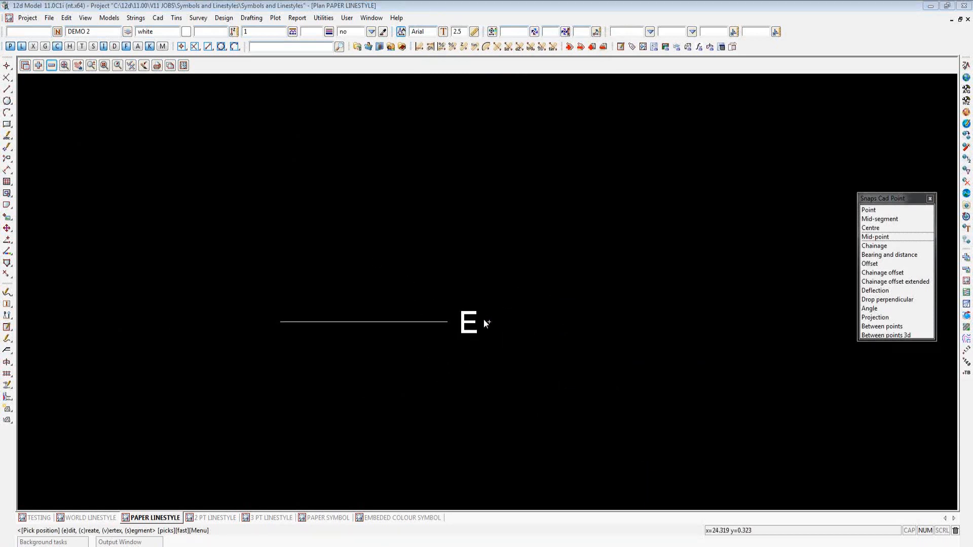
Open the linestyle editor, set its option to Create and name the linestyle DEMO 2
click(293, 32)
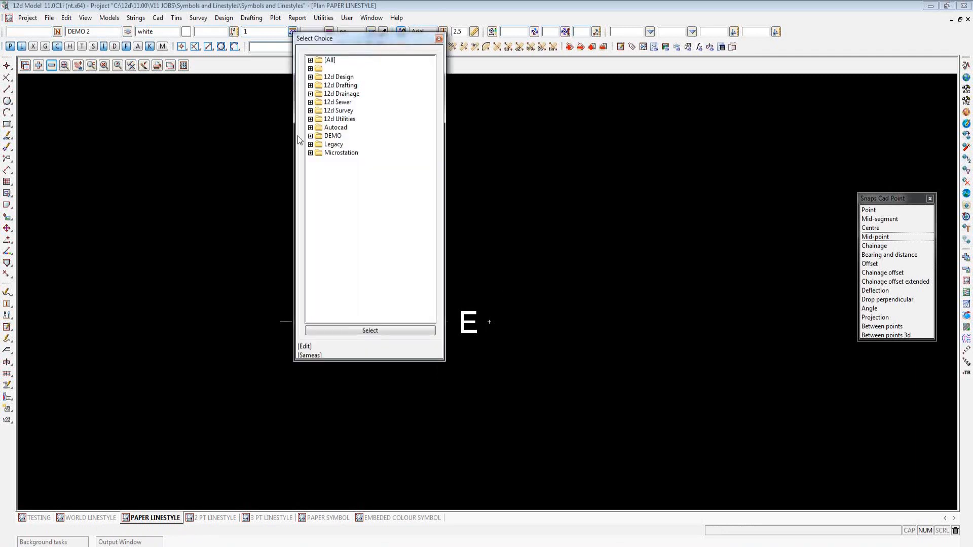
click(306, 349)
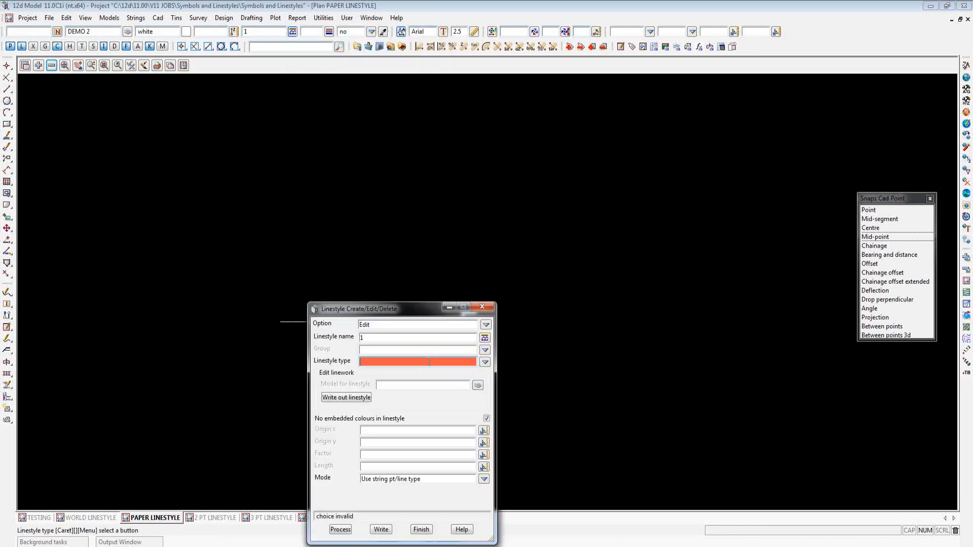
click(486, 324)
click(502, 344)
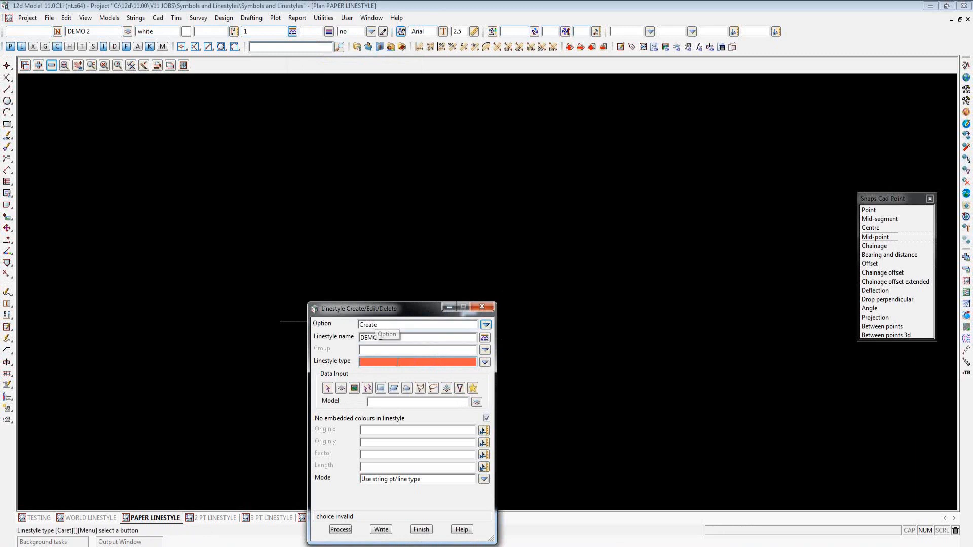
Assign the new linestyle to the DEMO group and set its type to World
click(485, 349)
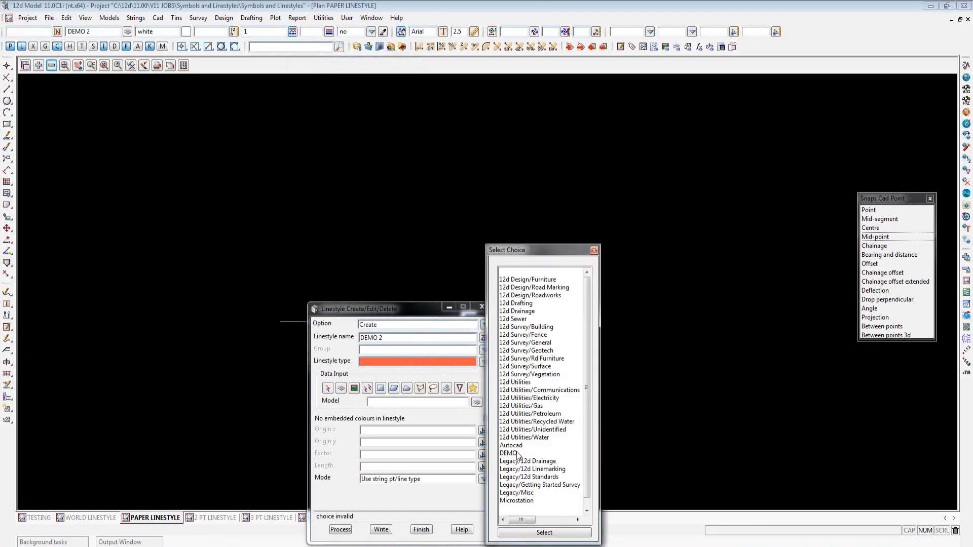
double_click(513, 453)
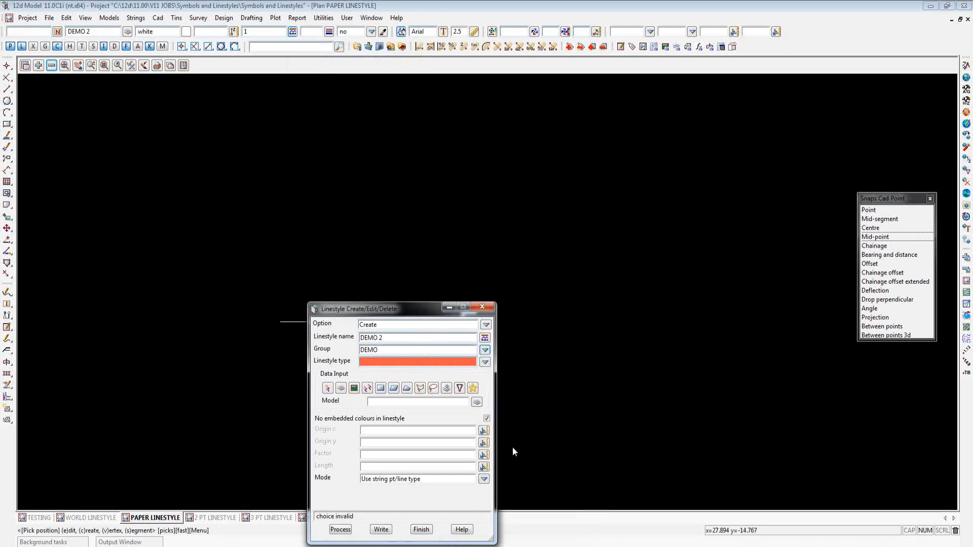
click(485, 362)
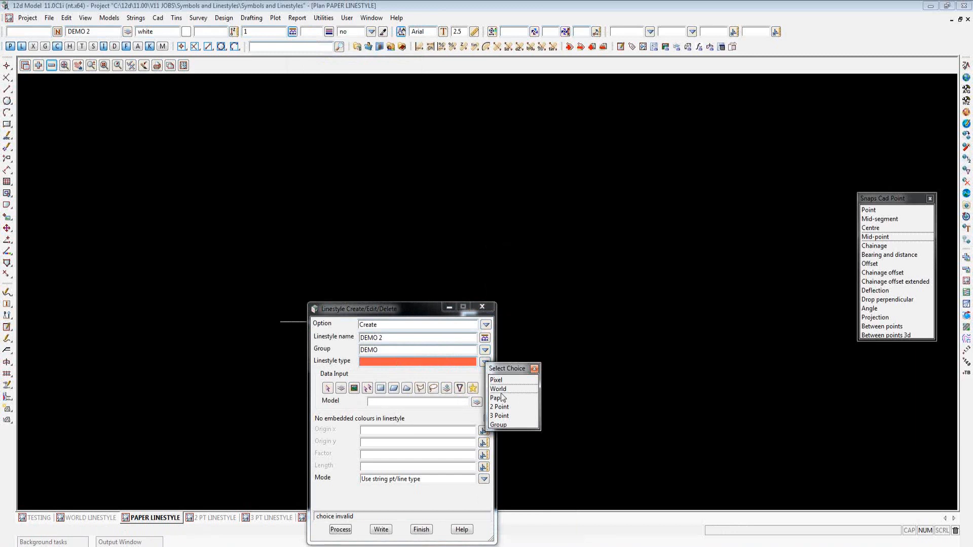
double_click(498, 389)
Pick the DEMO 2 model from the drawn geometry as the linestyle's data source
drag(403, 309, 697, 201)
middle_click(668, 295)
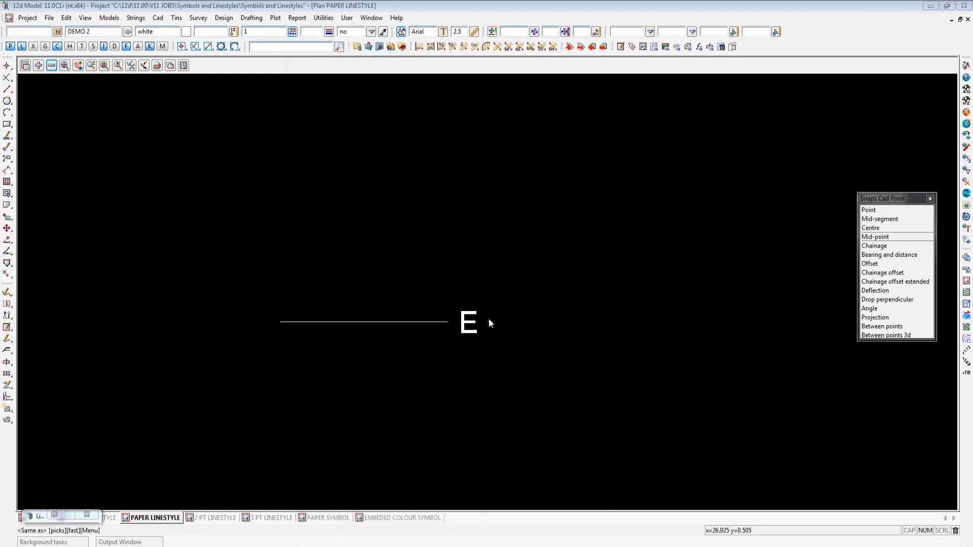
click(451, 324)
middle_click(451, 324)
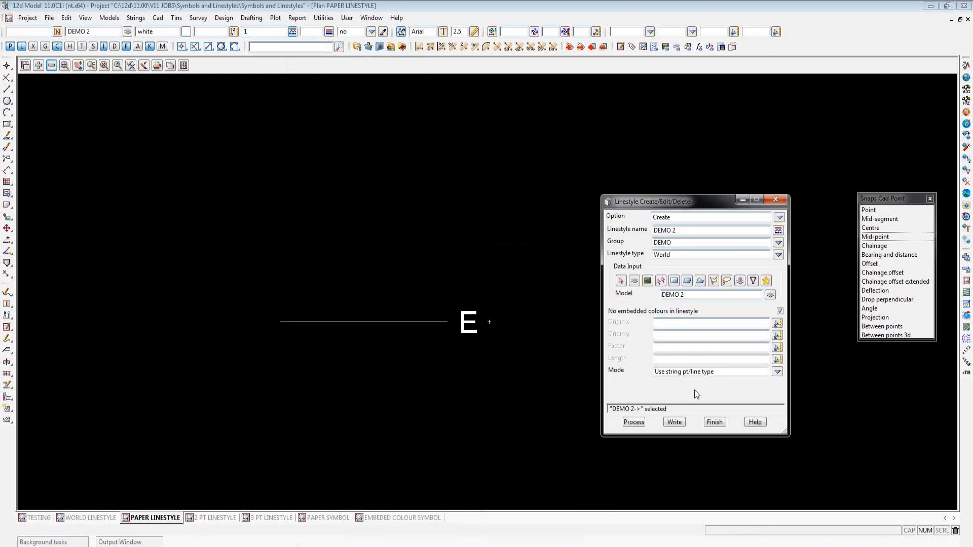
scroll(233, 240, down, 2)
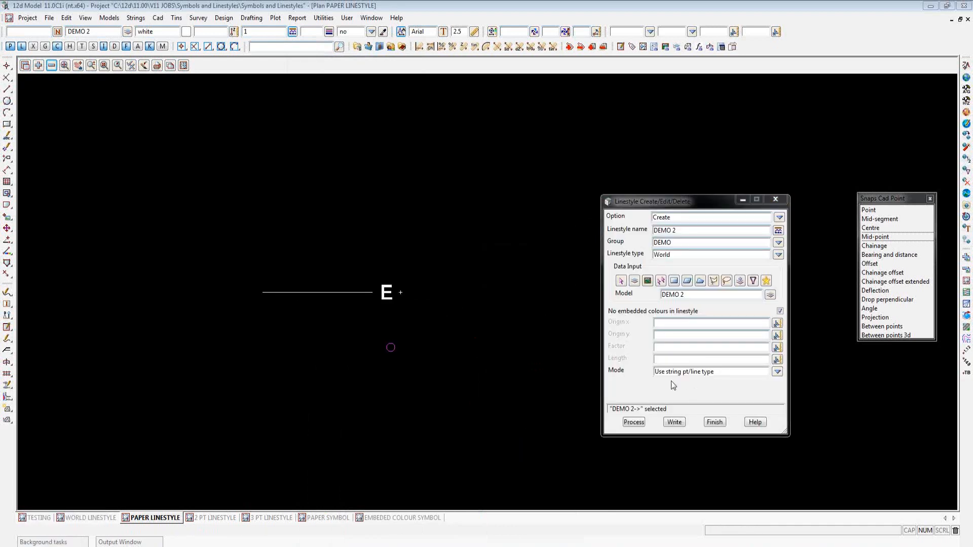
Set the linestyle's Origin y to 0 and process it to create the linestyle
click(665, 335)
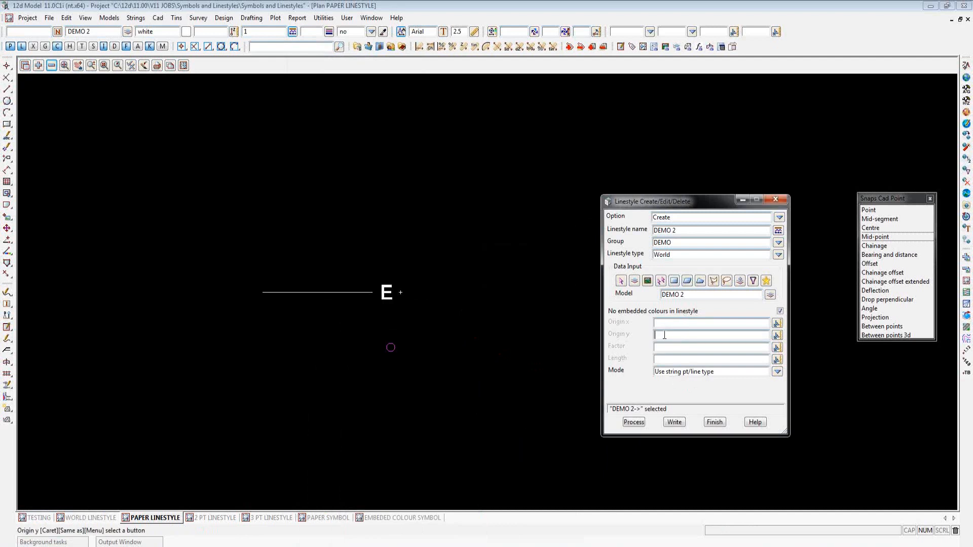
text(0)
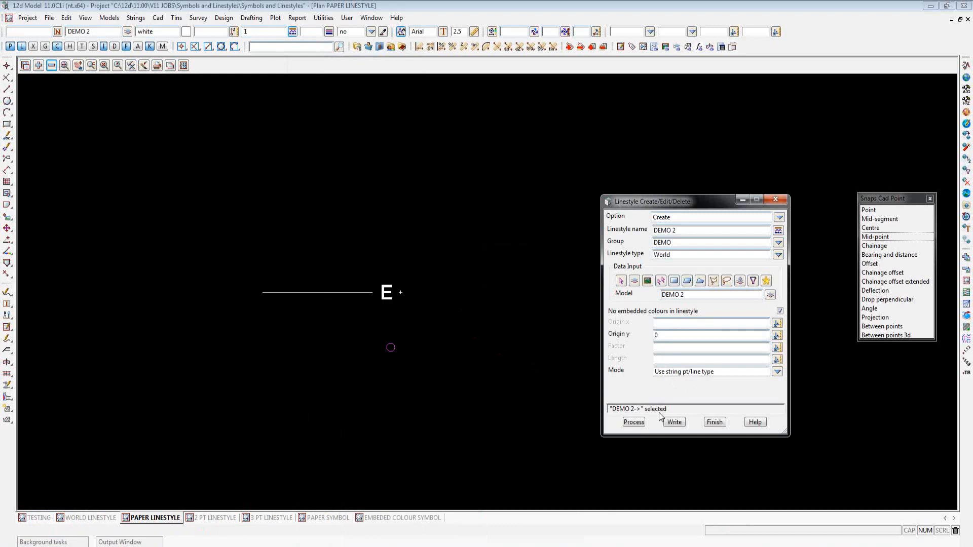
click(634, 422)
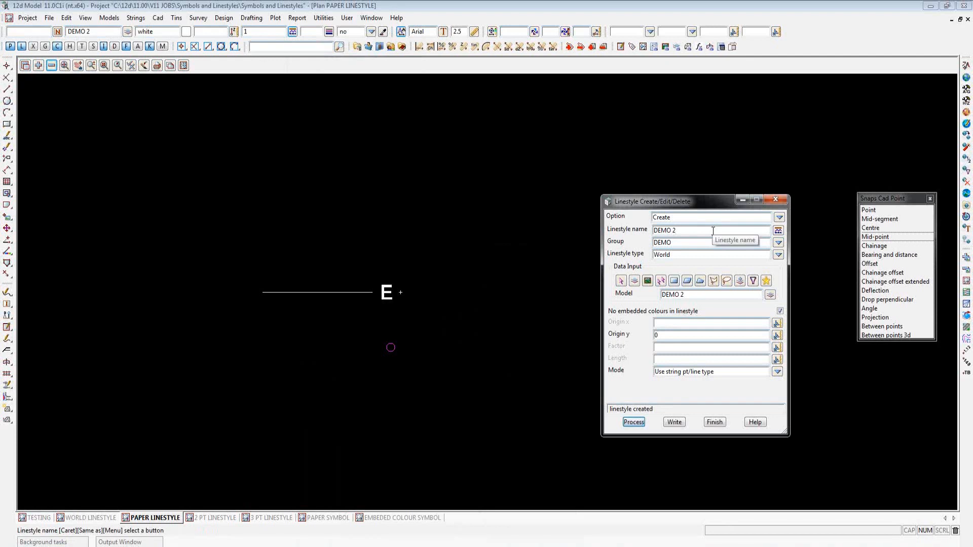
In the TESTING view, set the default string name to LINE with model CAD, and the linestyle to DEMO 2
click(36, 518)
scroll(302, 156, down, 3)
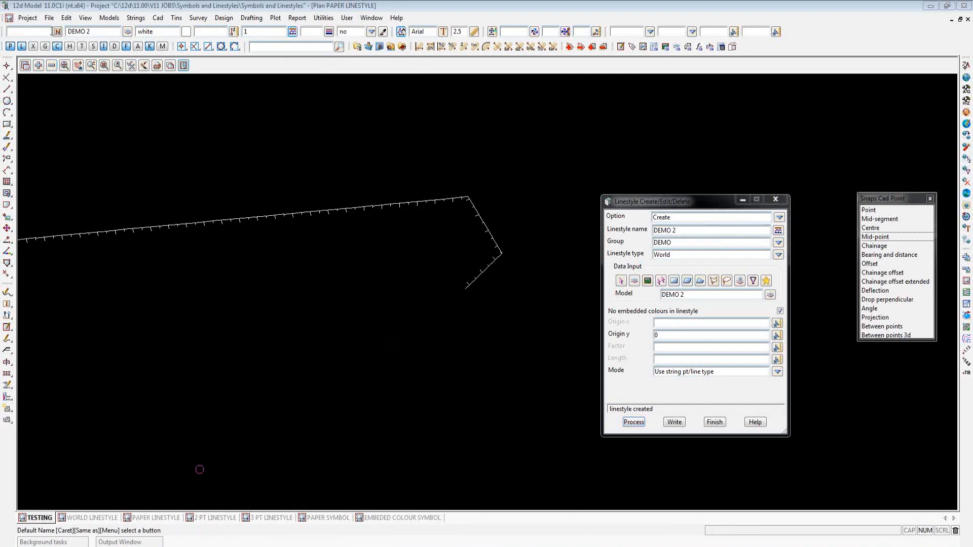
key(Return)
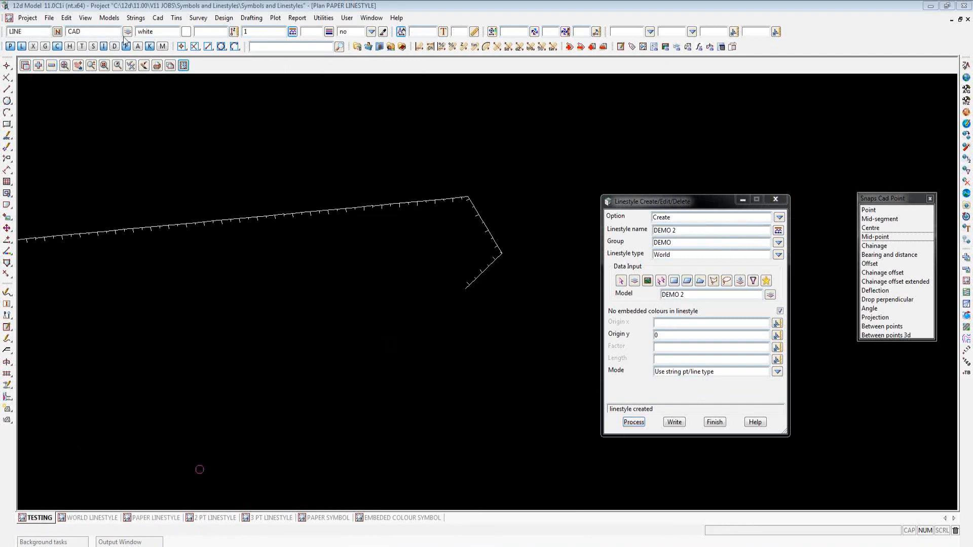
click(293, 31)
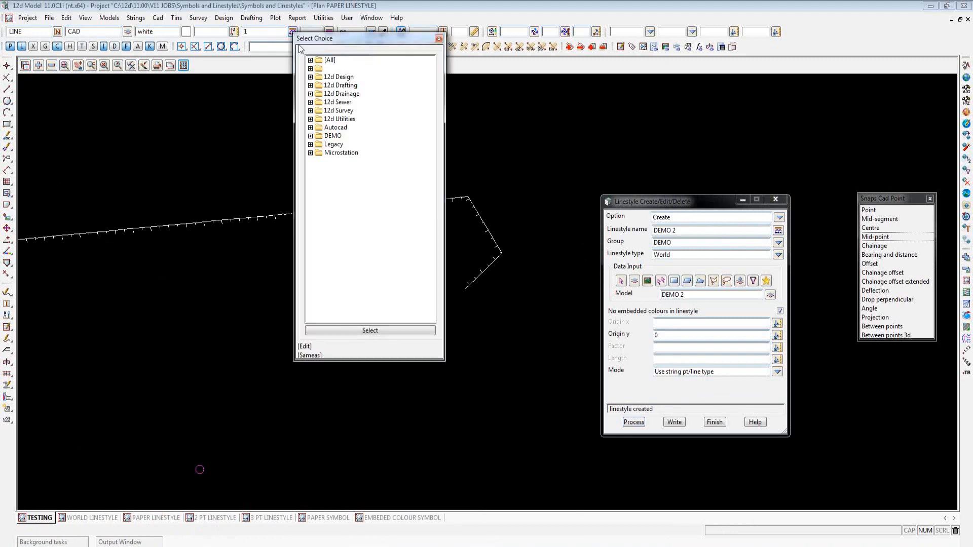
click(310, 137)
double_click(389, 166)
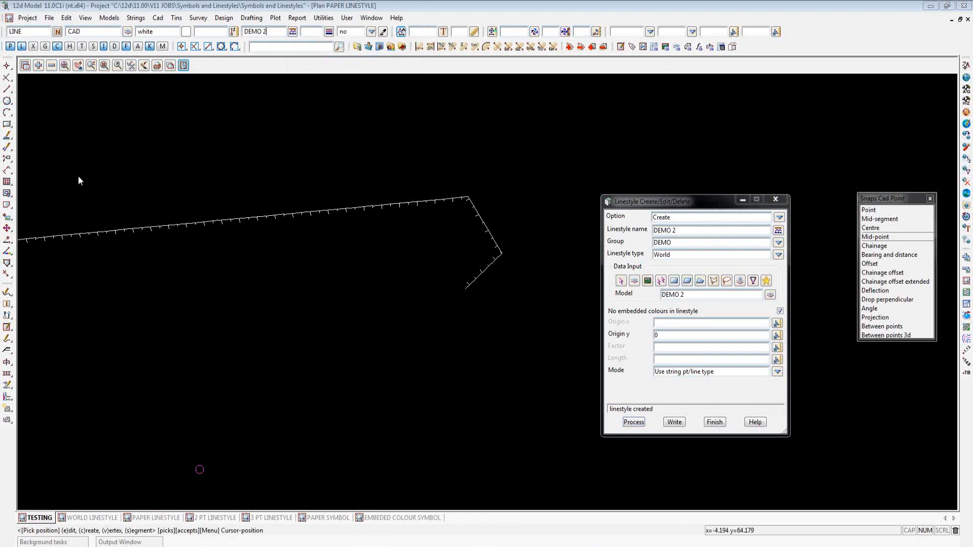
Draw a nearly horizontal two-point line with the DEMO 2 linestyle below the existing ticked string
click(7, 89)
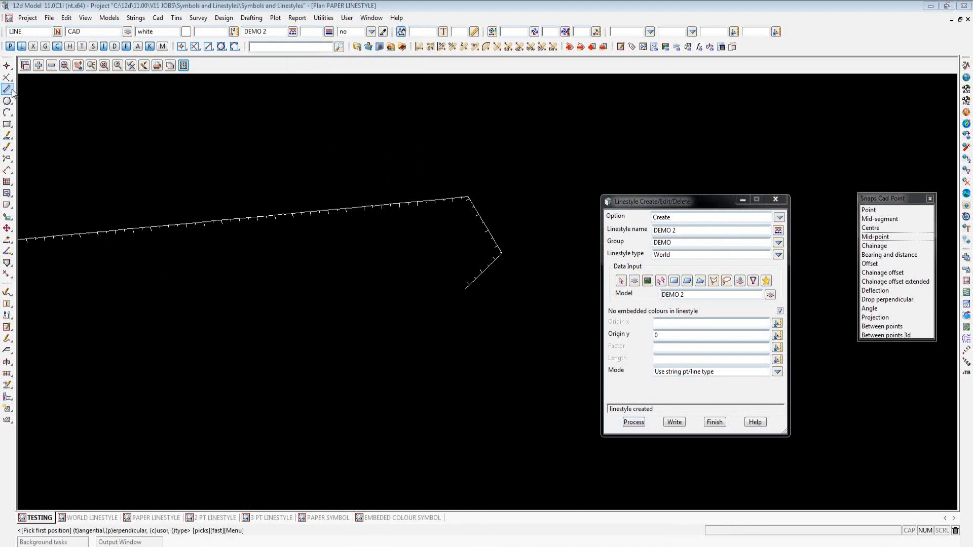
click(163, 330)
click(436, 342)
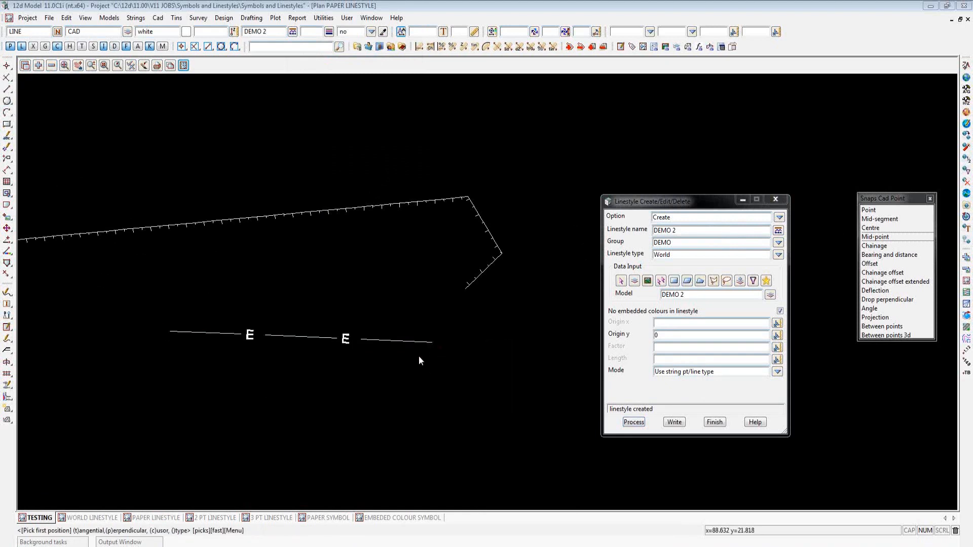
scroll(321, 352, up, 3)
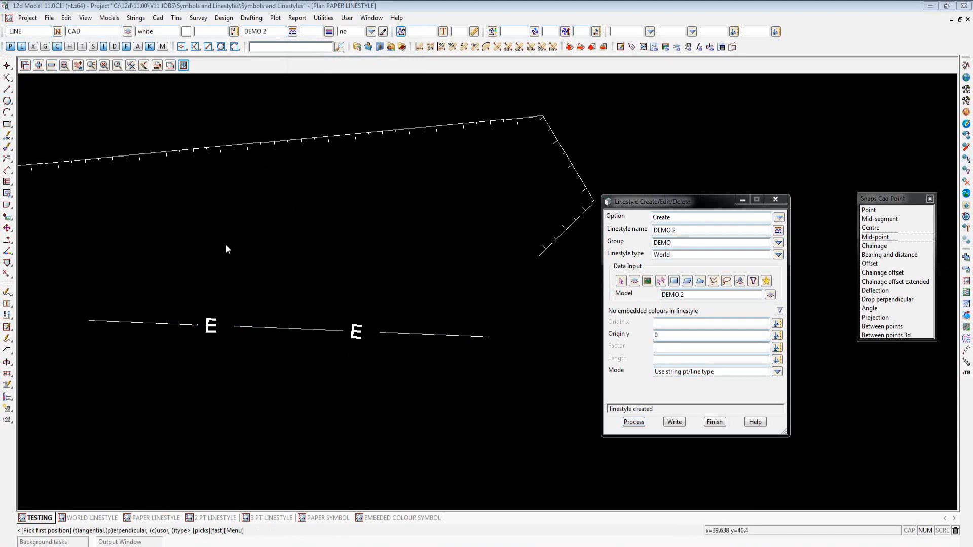
scroll(226, 244, up, 2)
scroll(197, 237, down, 2)
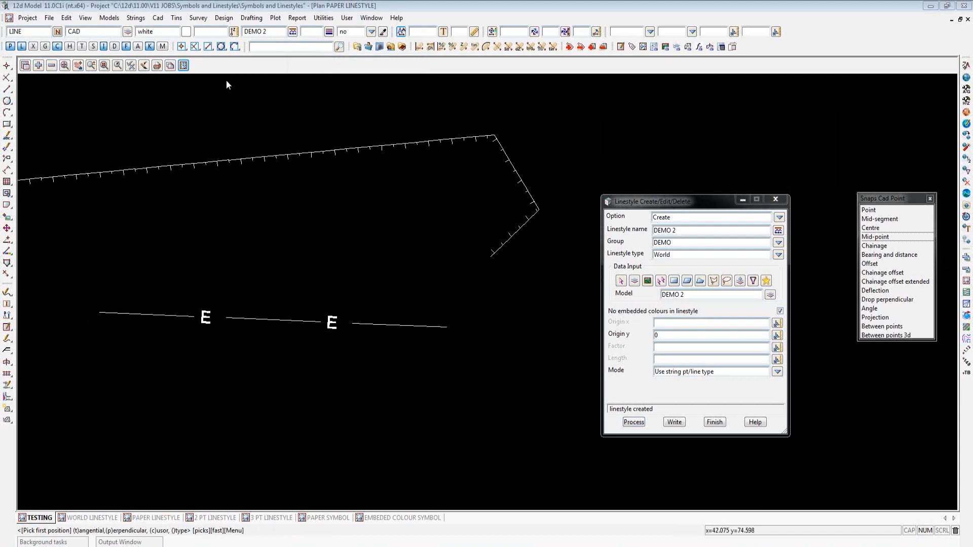
Set the TESTING view's plot scale to 1000 in its properties and check the drawn linestyle
double_click(232, 214)
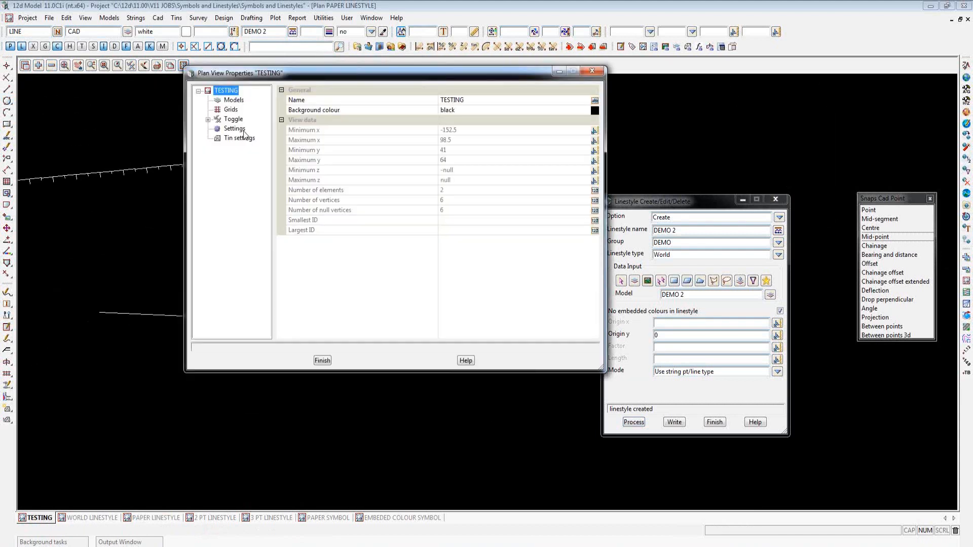
click(243, 130)
drag(446, 75, 754, 63)
click(743, 170)
text(1000)
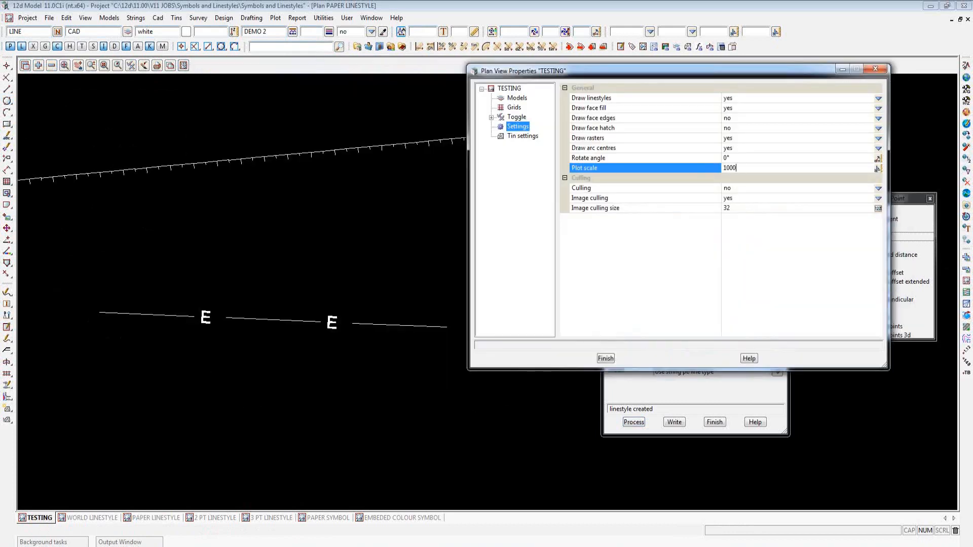
key(Return)
click(777, 209)
click(366, 367)
scroll(223, 326, down, 2)
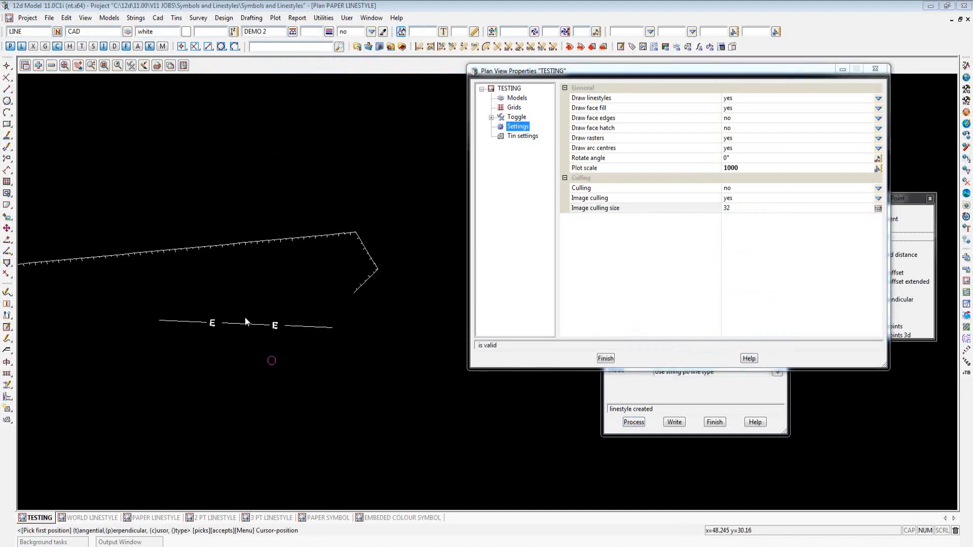
scroll(248, 323, up, 2)
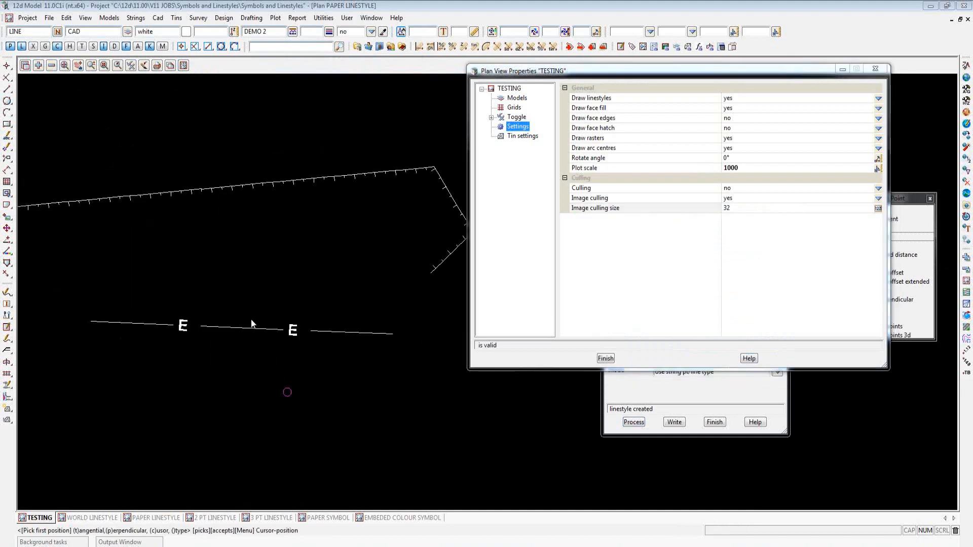
Set the TESTING view's plot scale to 10 and close the view properties
click(768, 167)
key(BackSpace)
key(BackSpace)
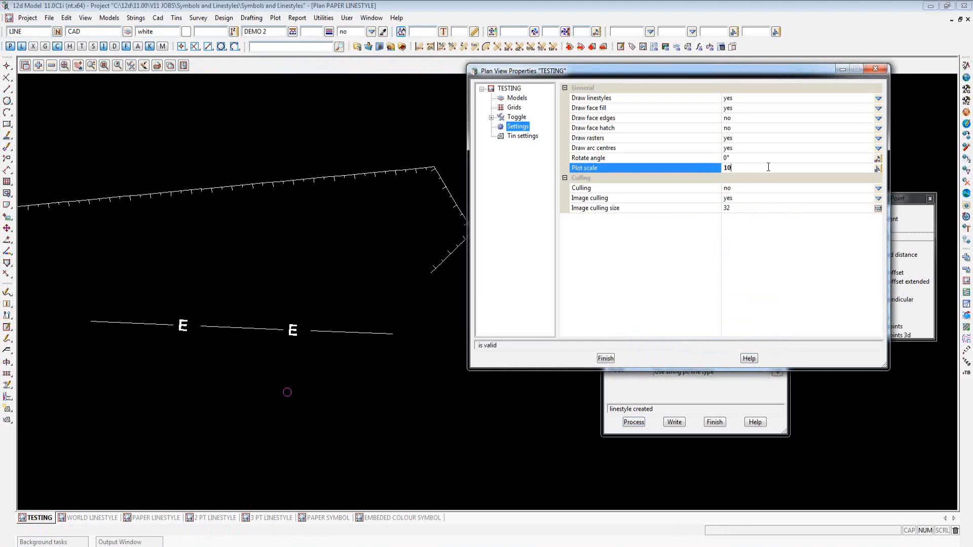
drag(776, 75, 418, 113)
click(520, 102)
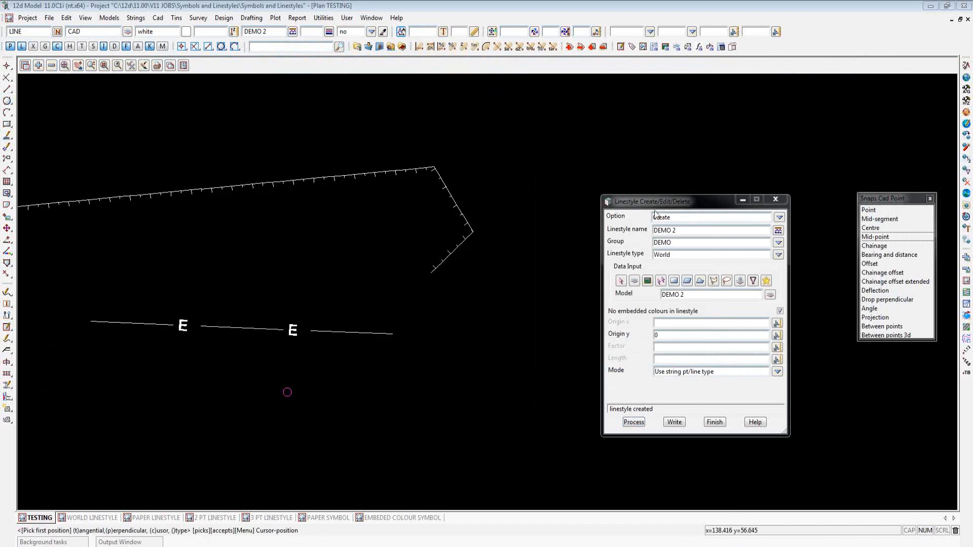
Recreate the DEMO 2 linestyle with the Paper linestyle type, replacing the existing definition
click(779, 255)
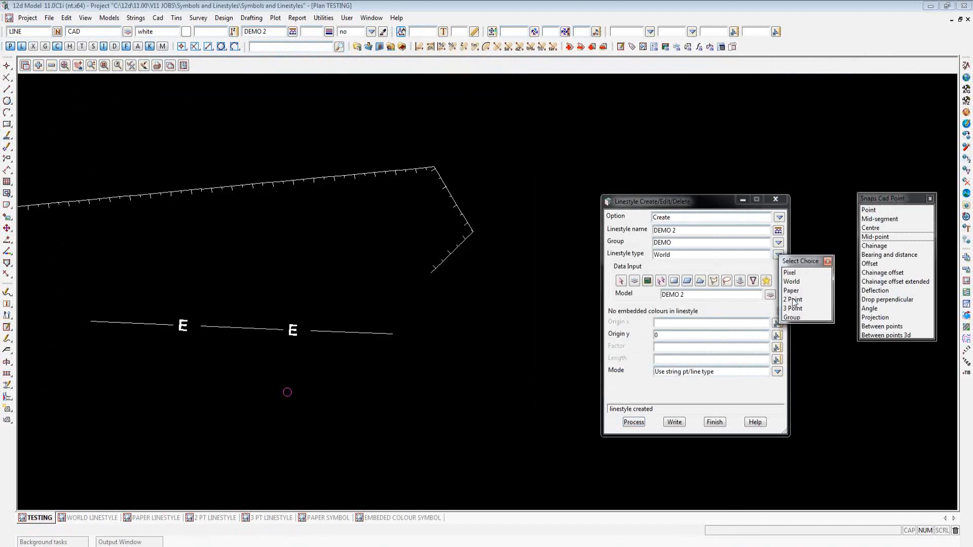
click(795, 292)
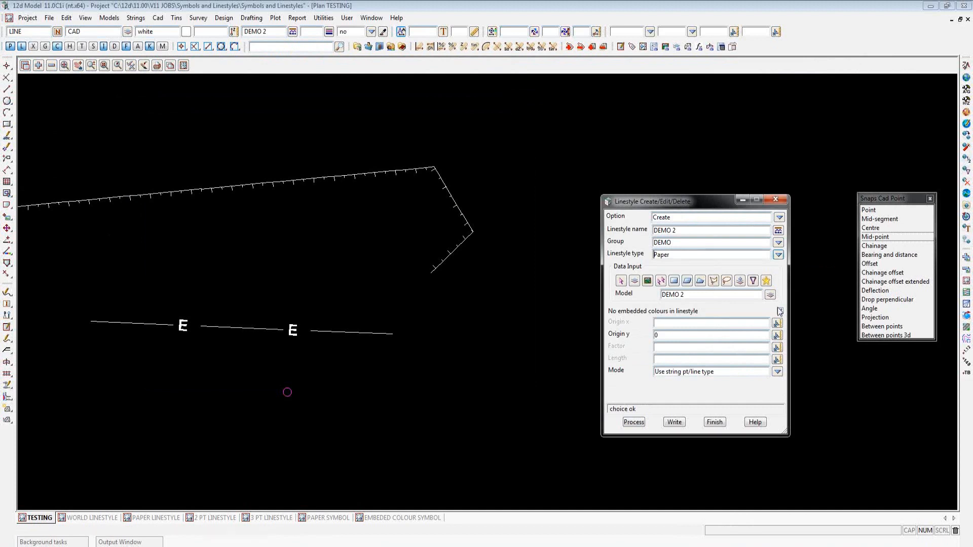
click(635, 423)
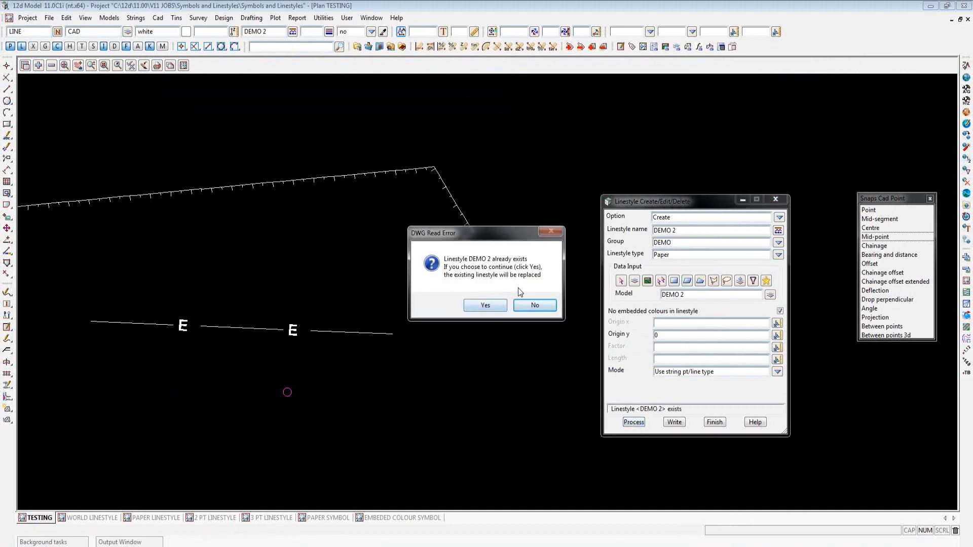
click(485, 306)
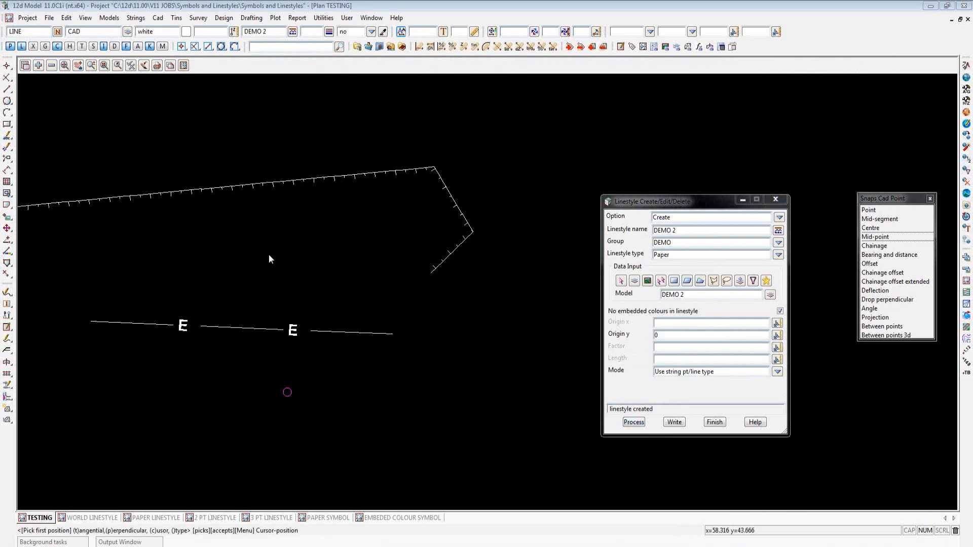
Set the TESTING view's plot scale to 250 and move the view properties clear of the drawn DEMO 2 line
scroll(294, 269, down, 3)
click(184, 64)
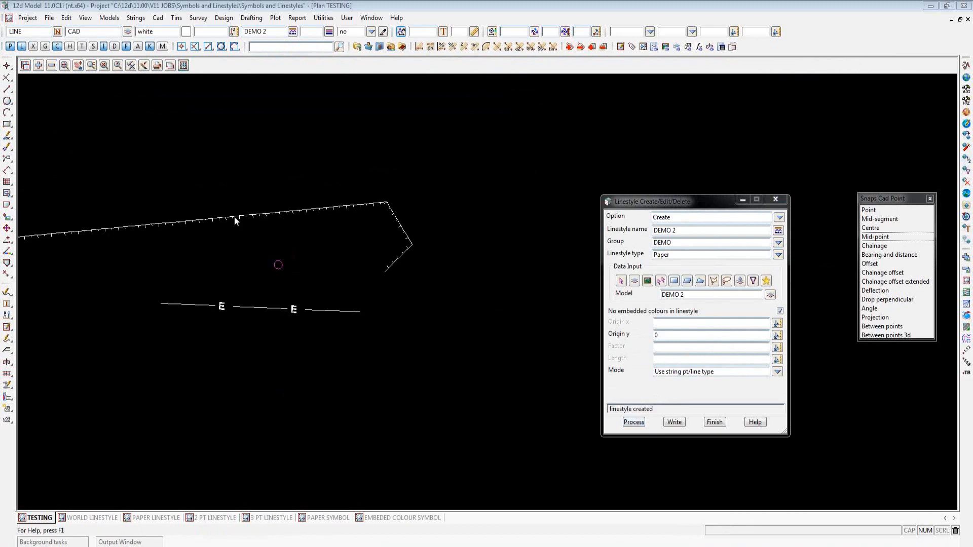
click(234, 132)
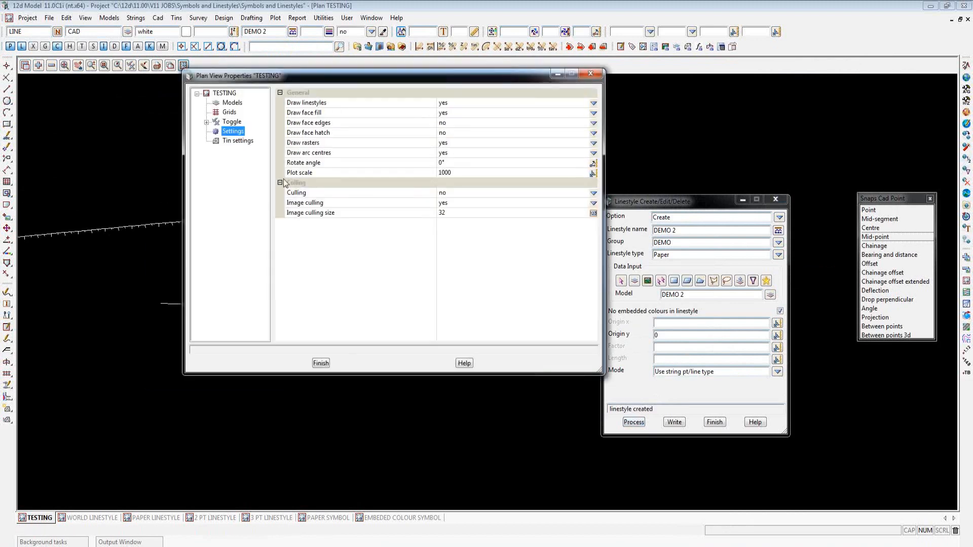
click(414, 174)
text(250)
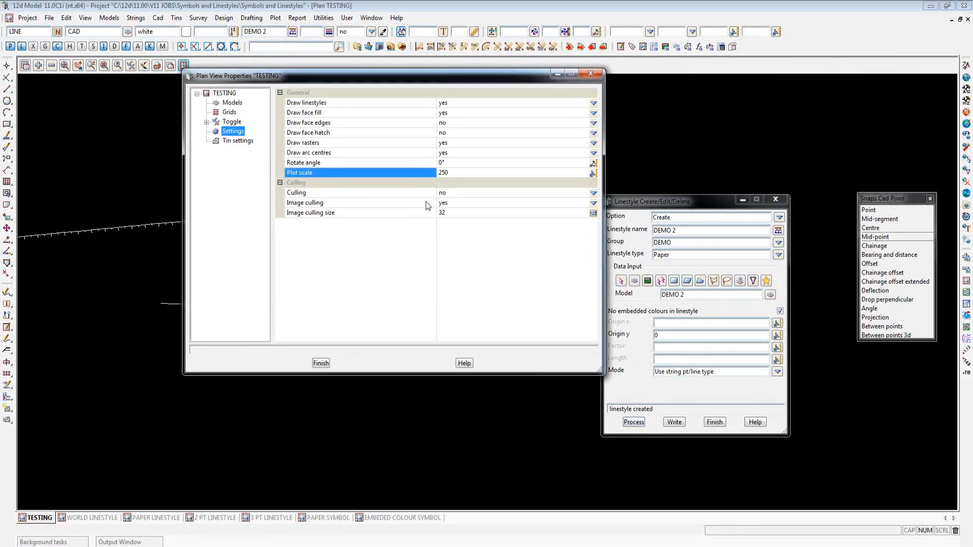
key(Return)
drag(422, 76, 715, 83)
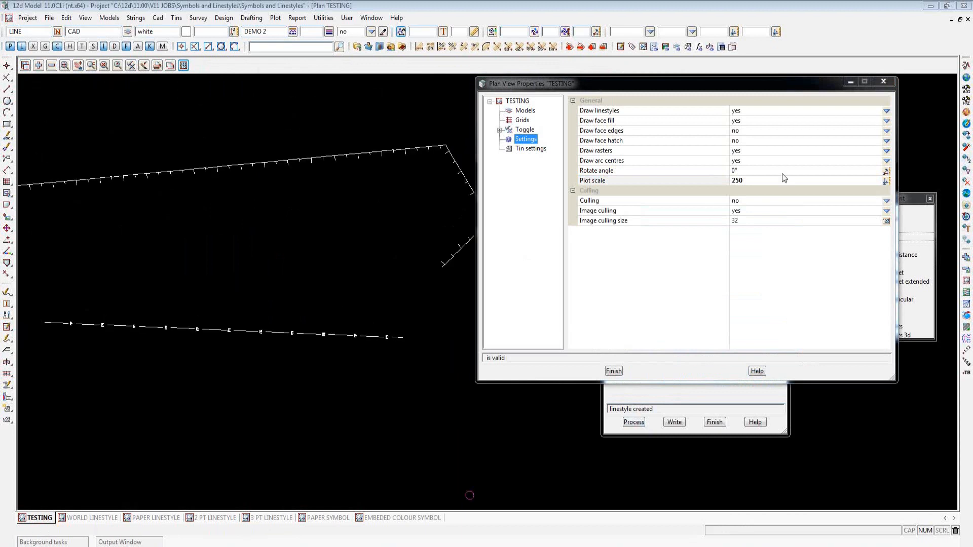
Set the TESTING plan view's plot scale to 1000 and close its properties
click(683, 181)
text(1000)
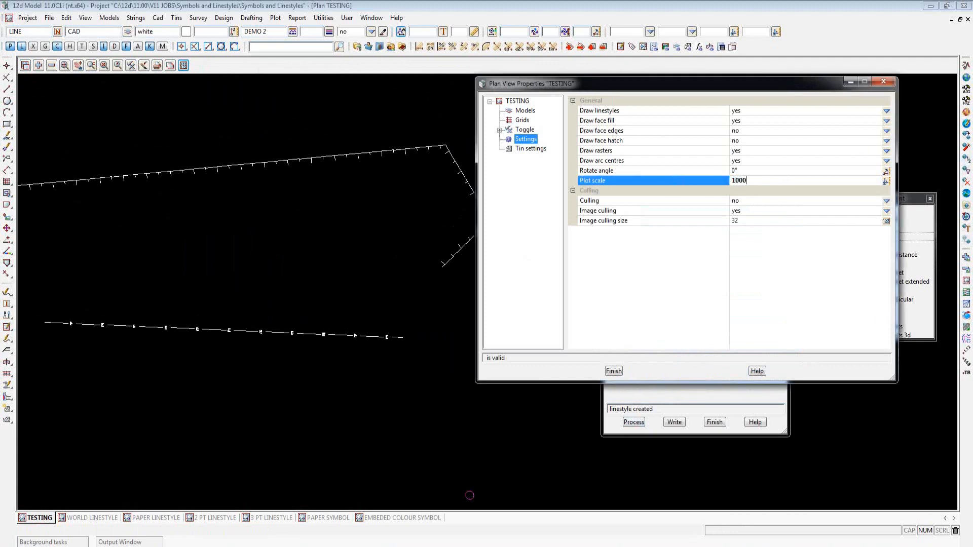
click(790, 212)
scroll(196, 300, down, 2)
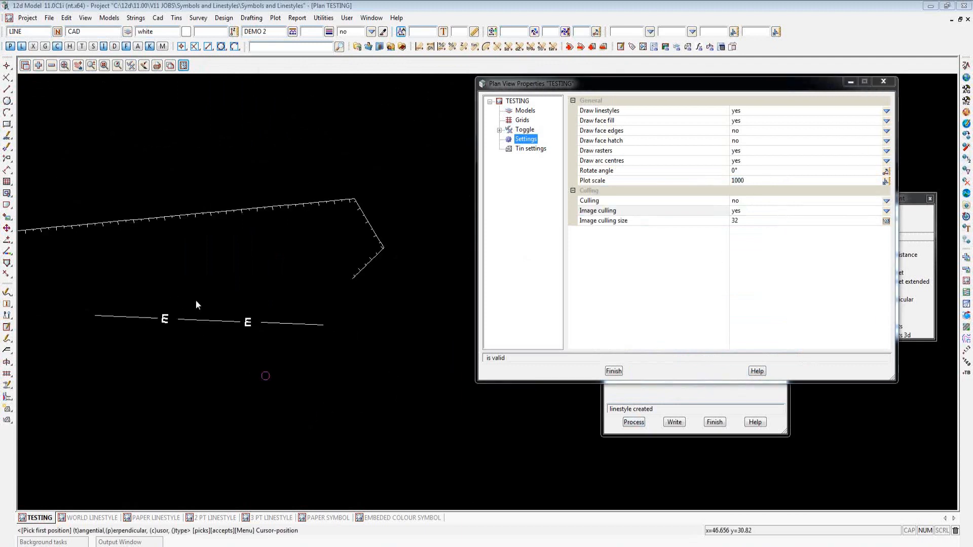
scroll(228, 305, up, 1)
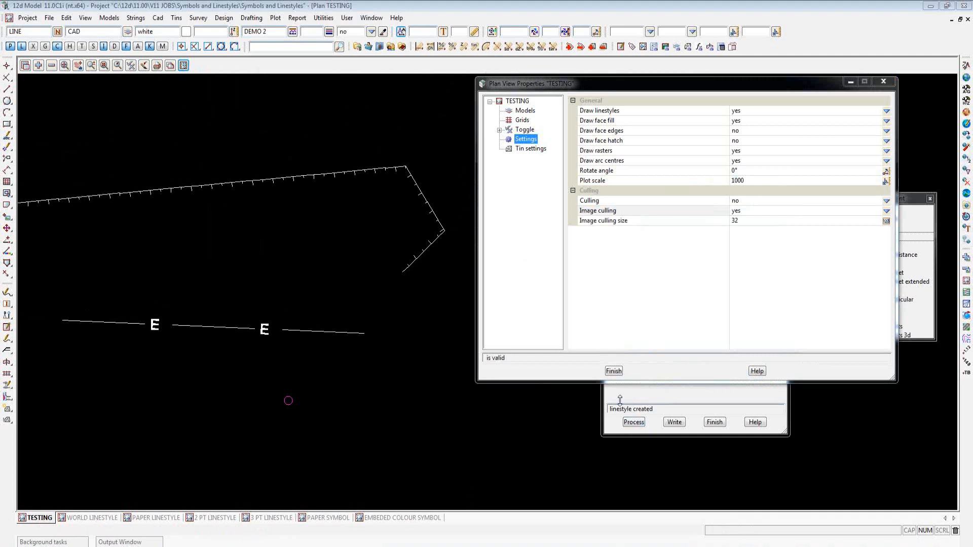
click(619, 373)
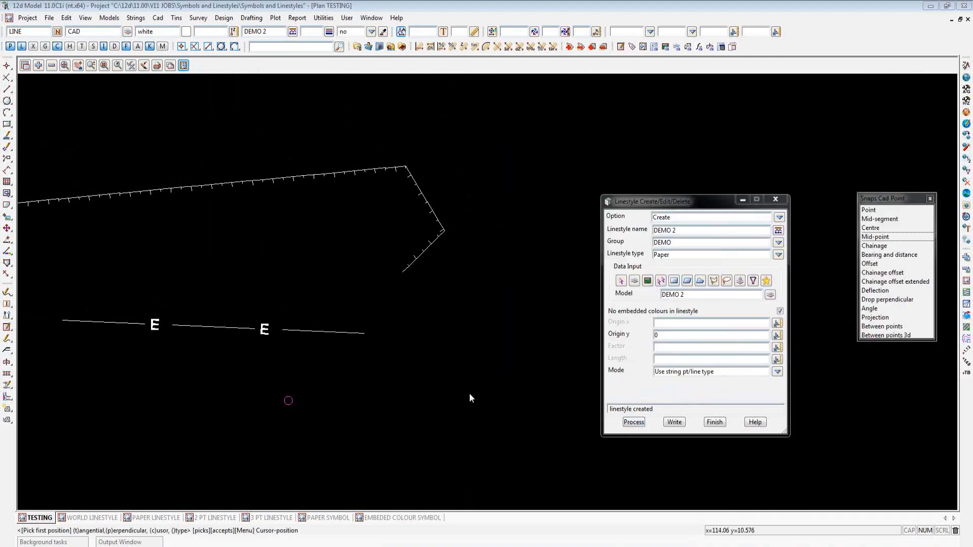
Write the DEMO 2 linestyle to the linestyl.4d setup file in the current folder
click(674, 422)
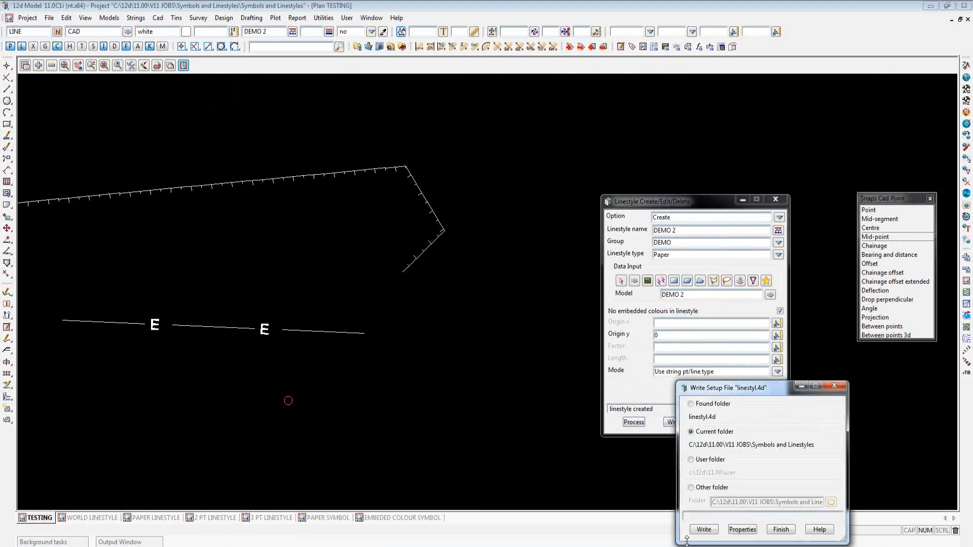
click(704, 530)
click(781, 530)
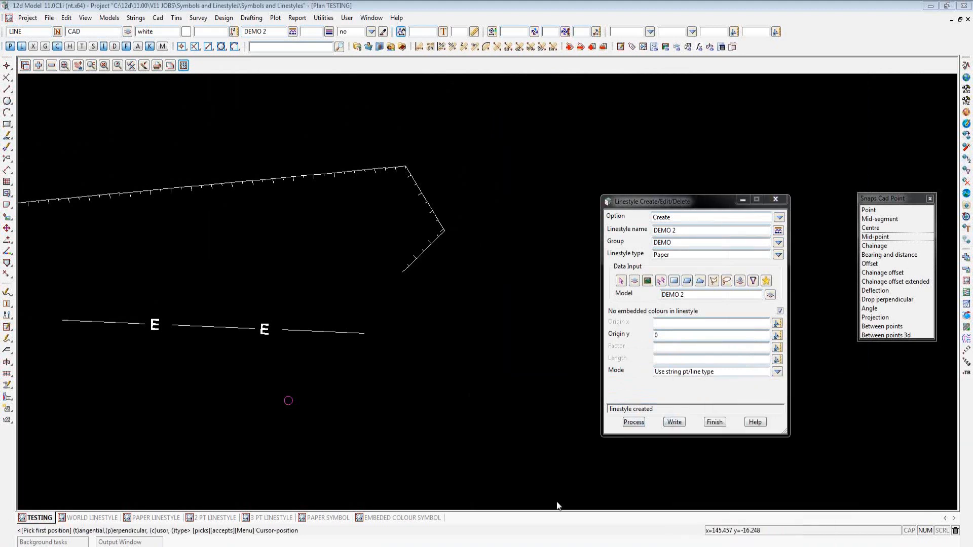
scroll(456, 319, down, 3)
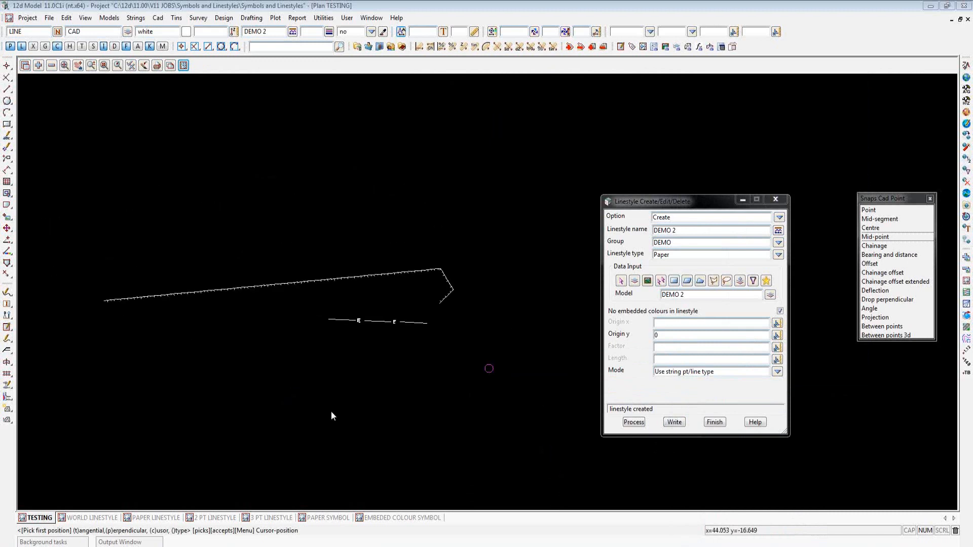
Switch to the 2 PT LINESTYLE plan view and set the CAD defaults to a blank name, model DEMO 3 and linestyle 1
click(204, 518)
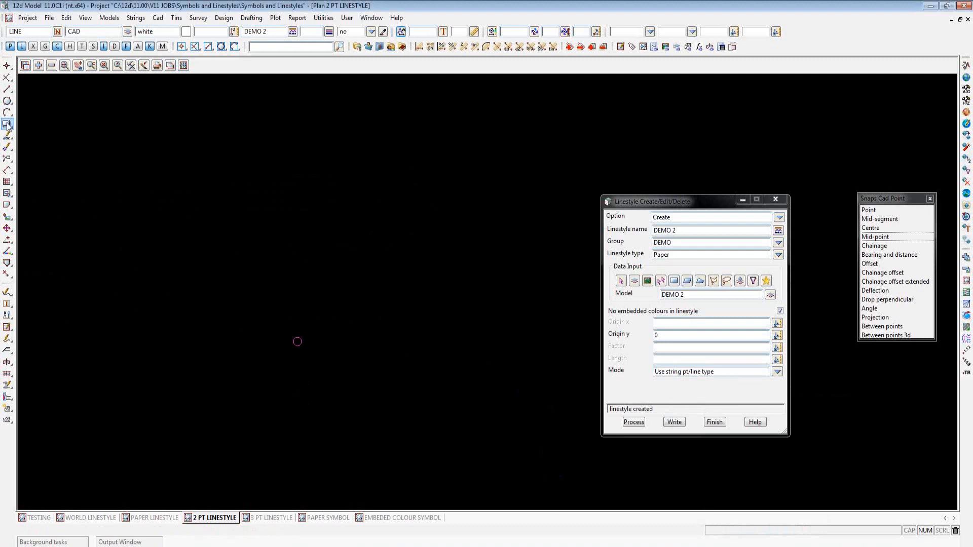
drag(23, 32, 1, 37)
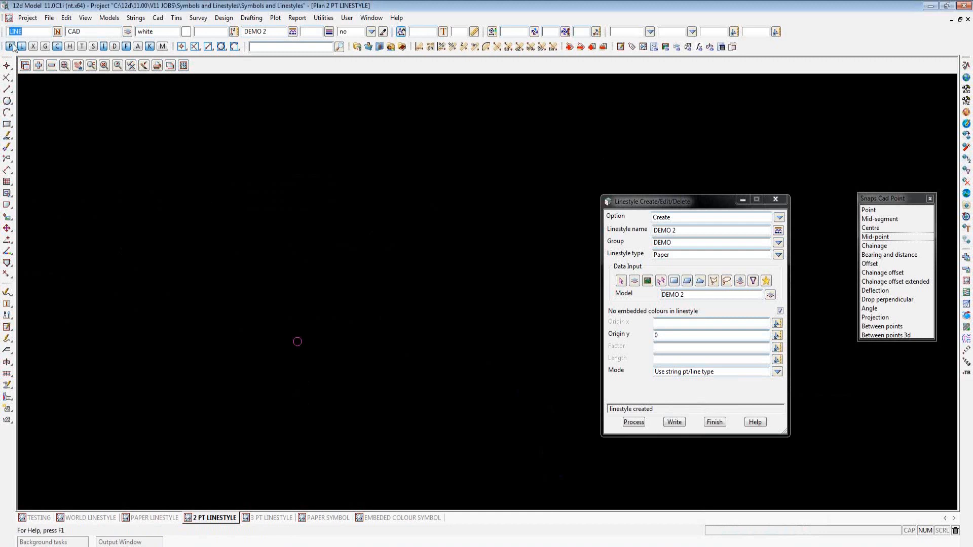
key(Delete)
drag(81, 32, 67, 31)
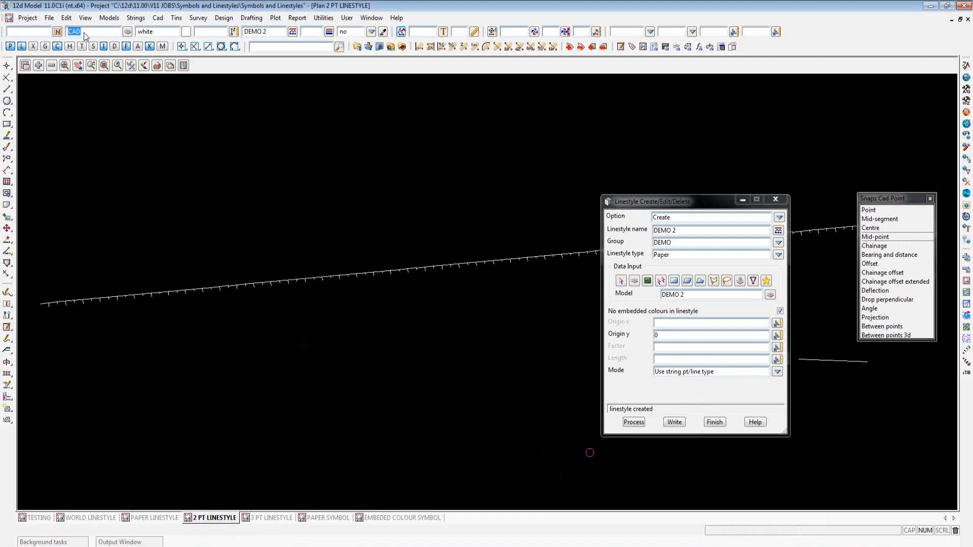
text(DEMO 3)
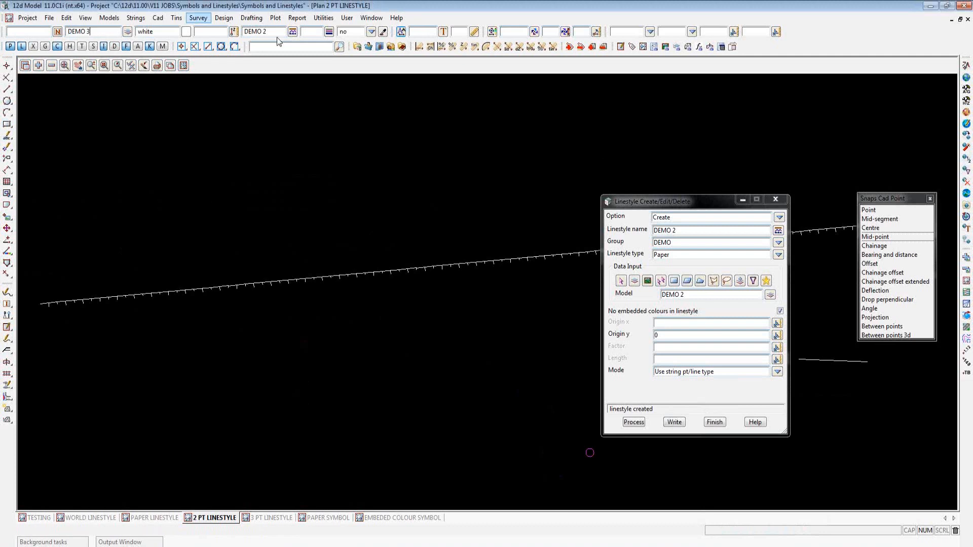
drag(281, 32, 207, 21)
text(1)
Remove the CAD model from the 2 PT LINESTYLE view and move the linestyle dialog clear of the drawing area
click(51, 64)
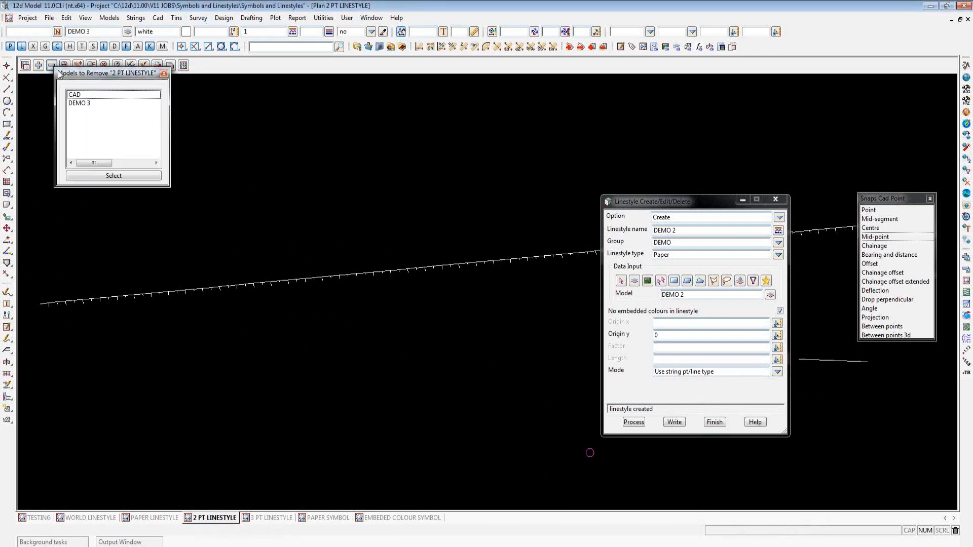
click(83, 94)
click(113, 176)
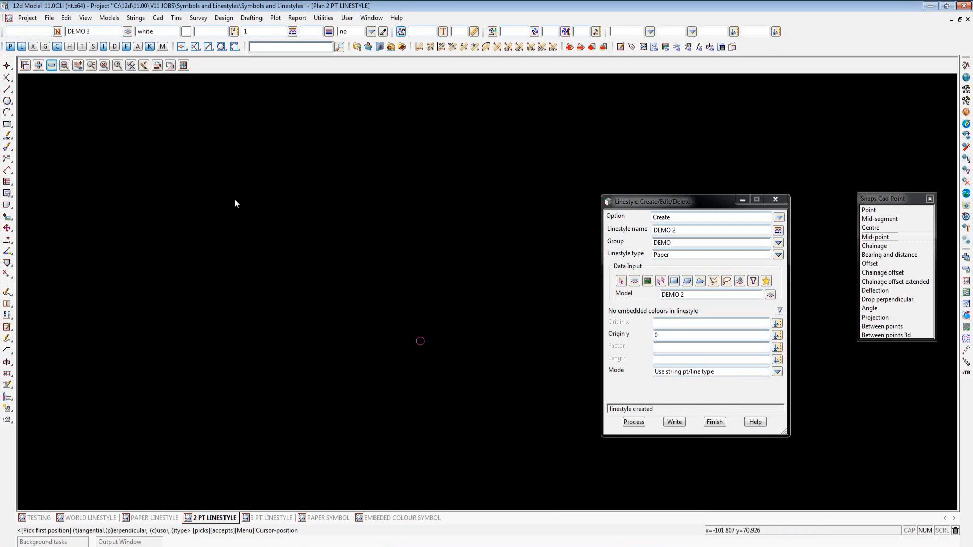
drag(688, 208, 768, 91)
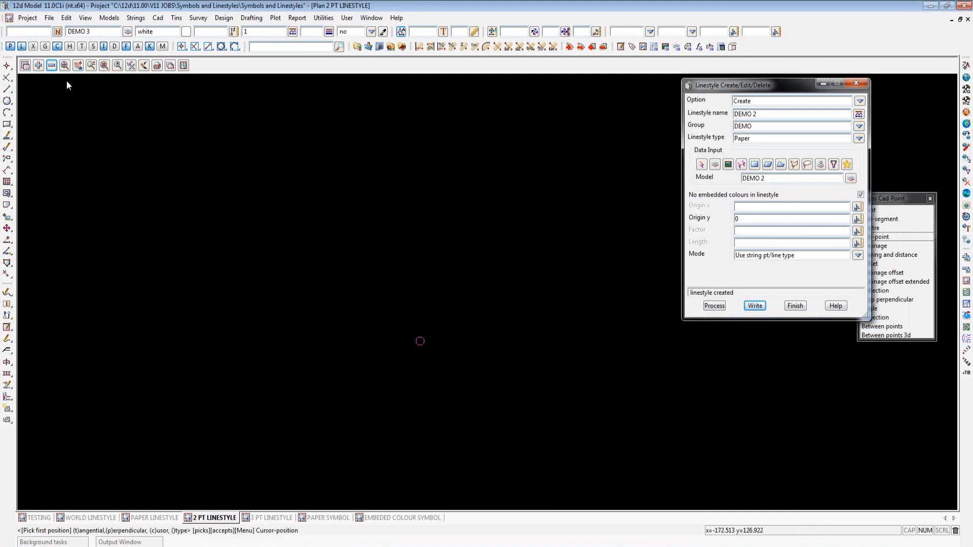
Save the project when prompted and draw a rectangle starting at 0 0 with width 2 and height 1
click(7, 125)
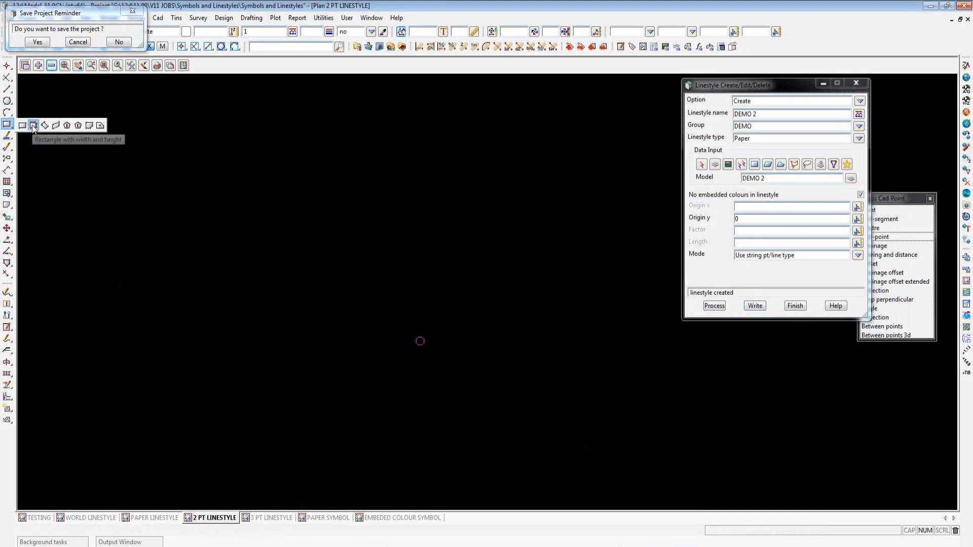
click(38, 42)
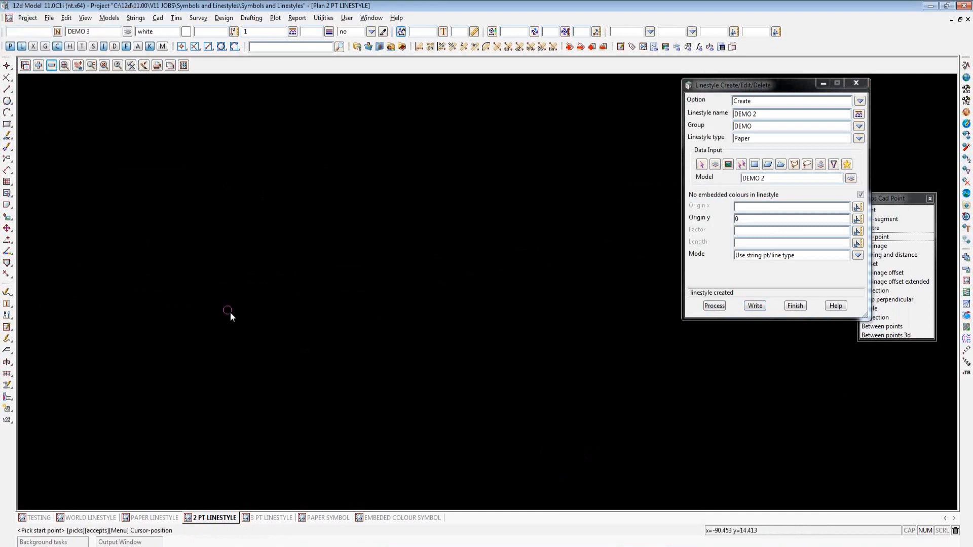
text(0)
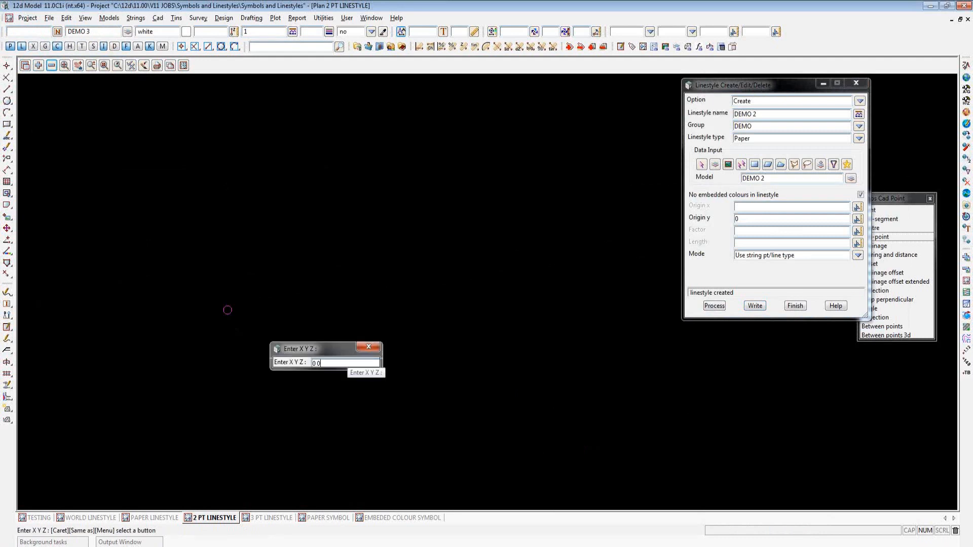
text( 0)
key(Return)
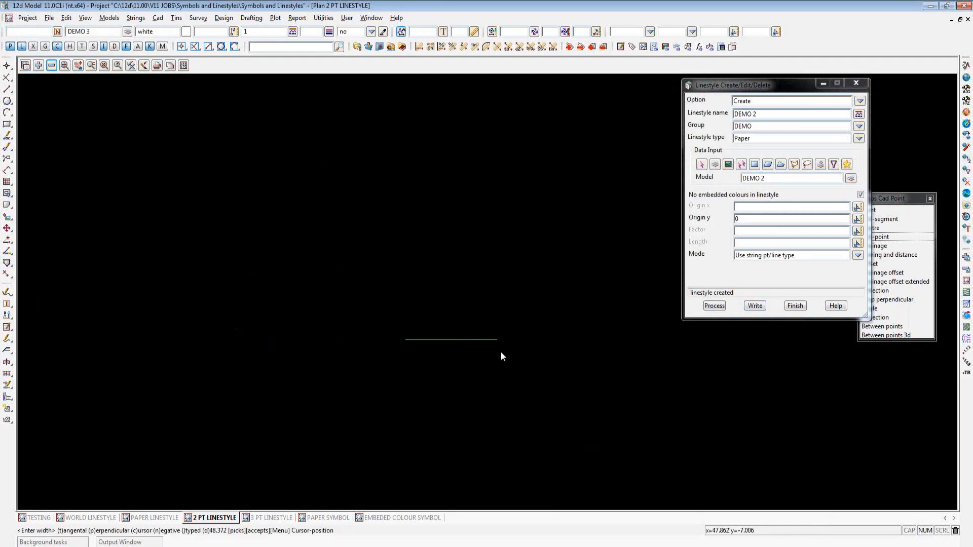
text(2)
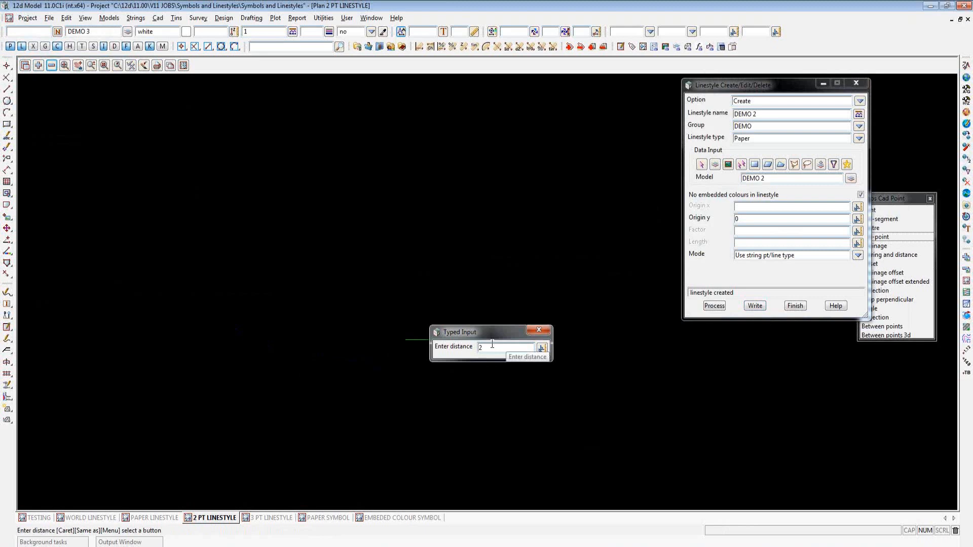
key(Return)
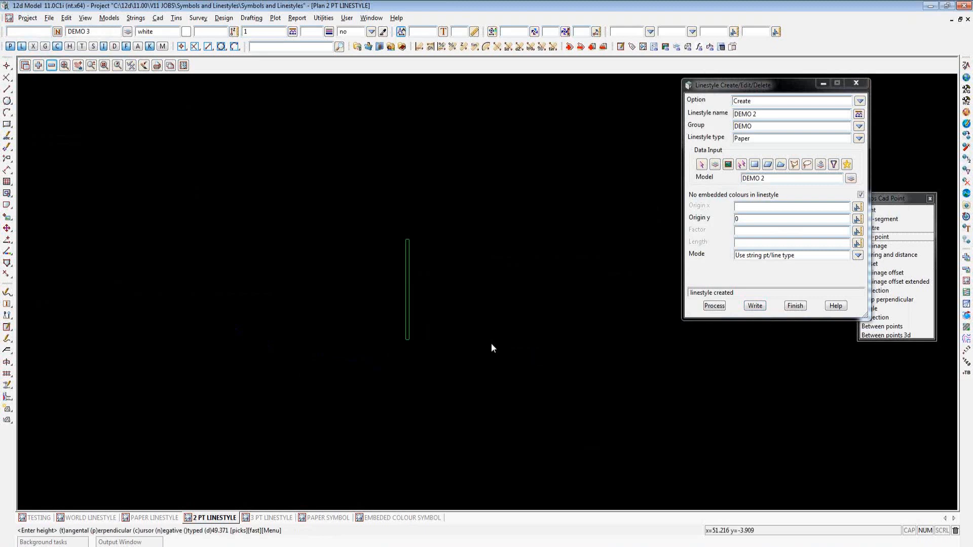
text(1)
key(Return)
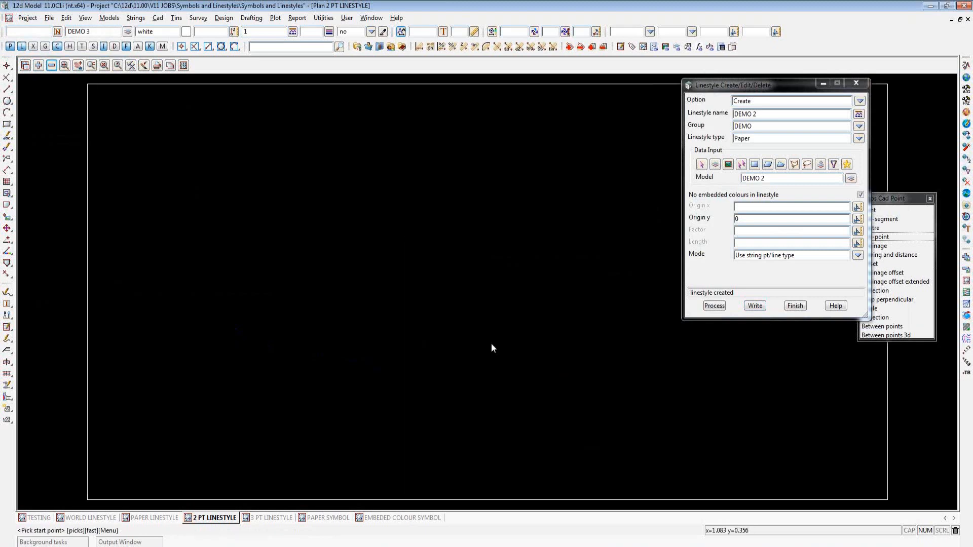
scroll(459, 343, down, 3)
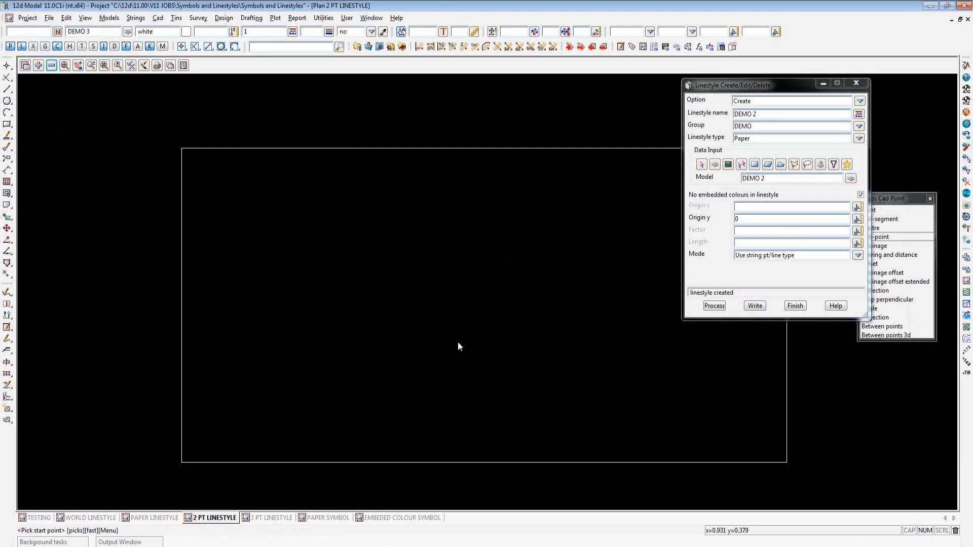
Name the new linestyle DEMO 3, set its type to 2 Point and use rectangle selection as its data input
click(773, 113)
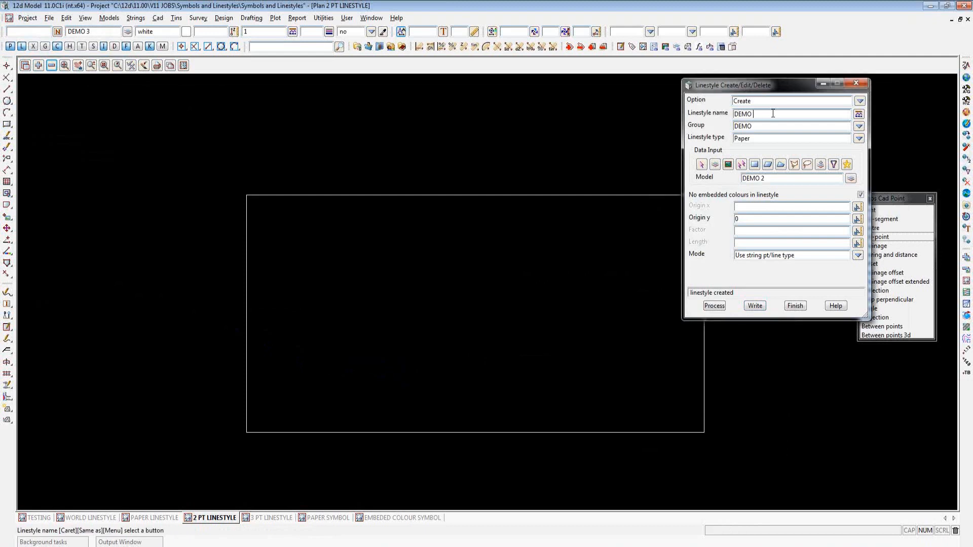
click(859, 138)
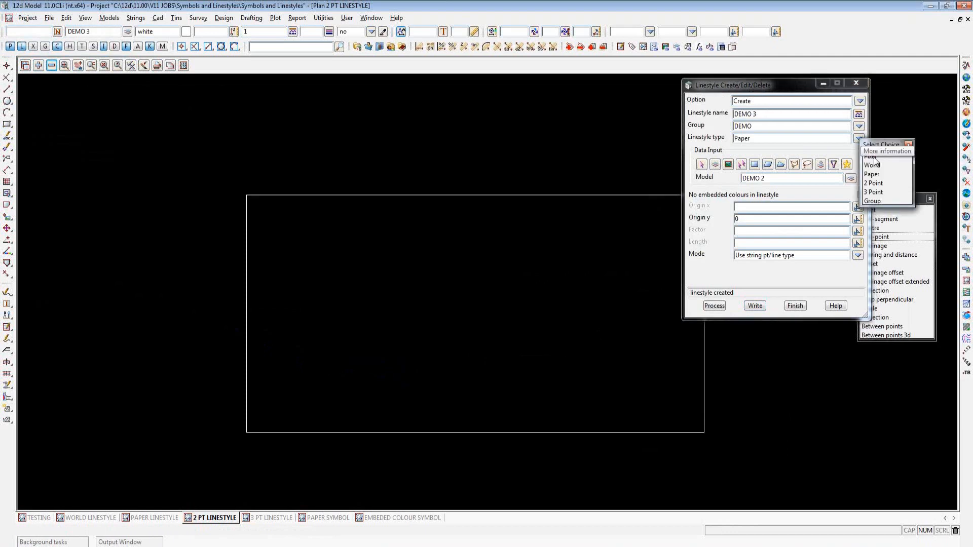
click(874, 183)
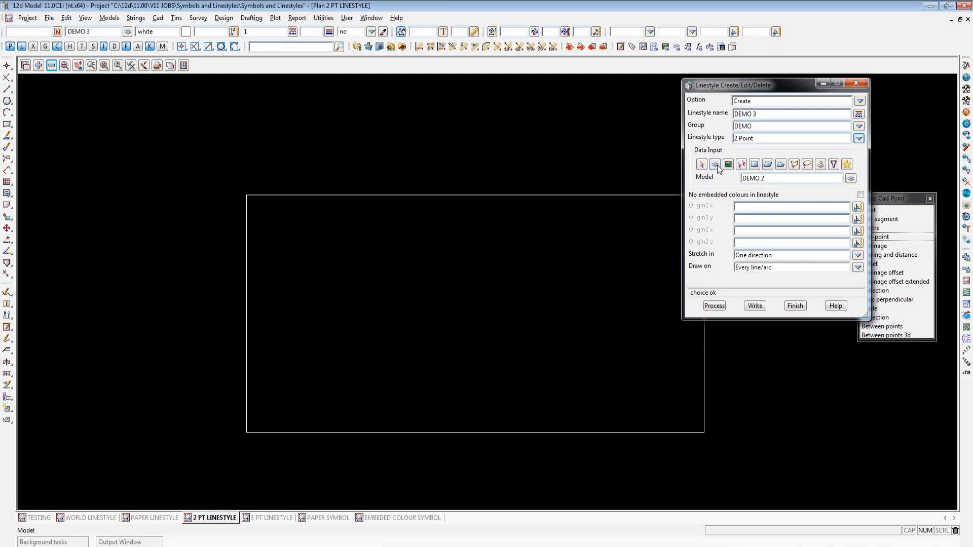
click(755, 167)
click(125, 129)
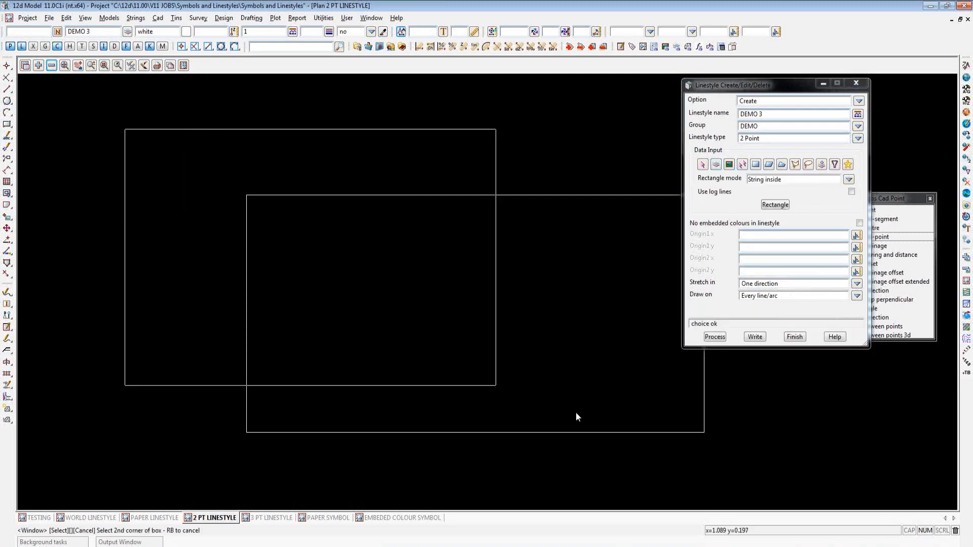
click(863, 476)
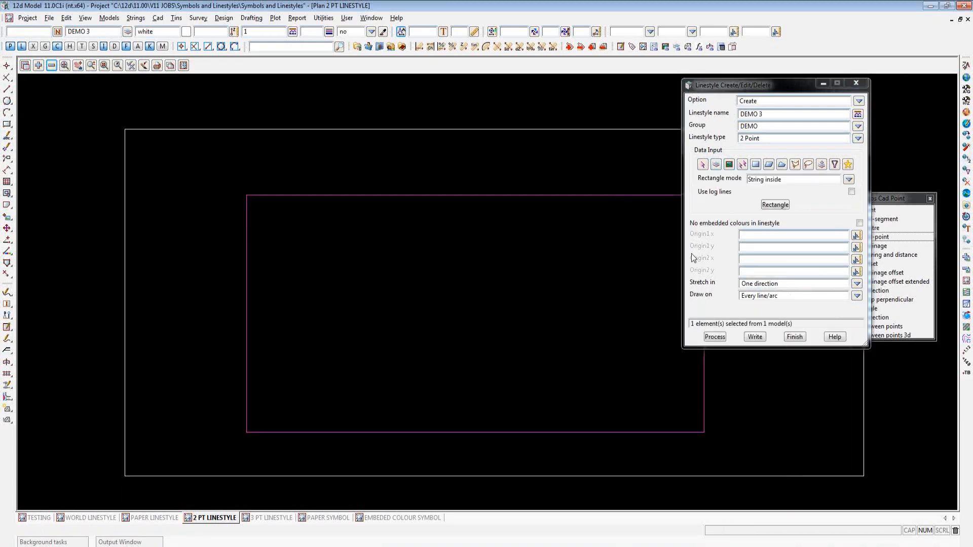
click(772, 205)
click(79, 175)
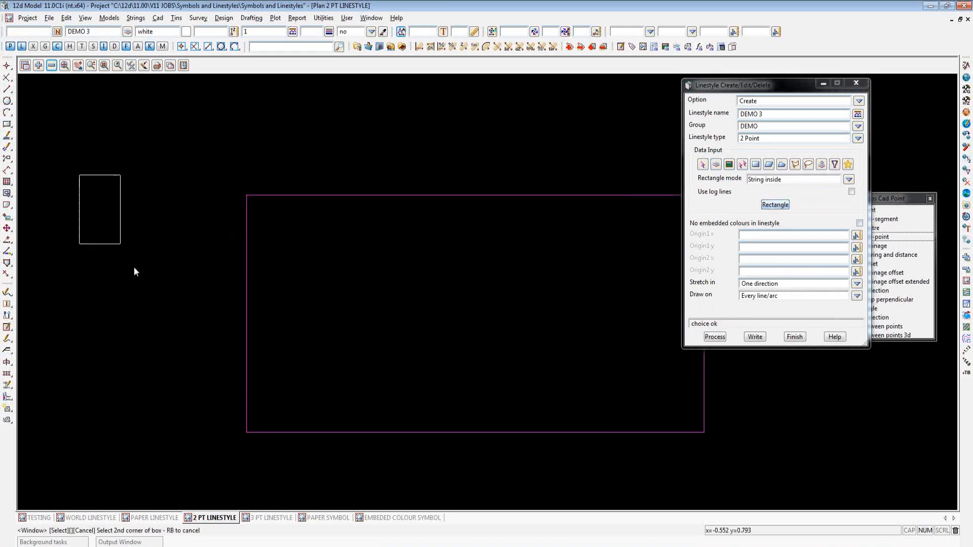
click(147, 288)
Draw a diagonal line across the rectangle from its upper-left corner to its lower-right corner
click(7, 89)
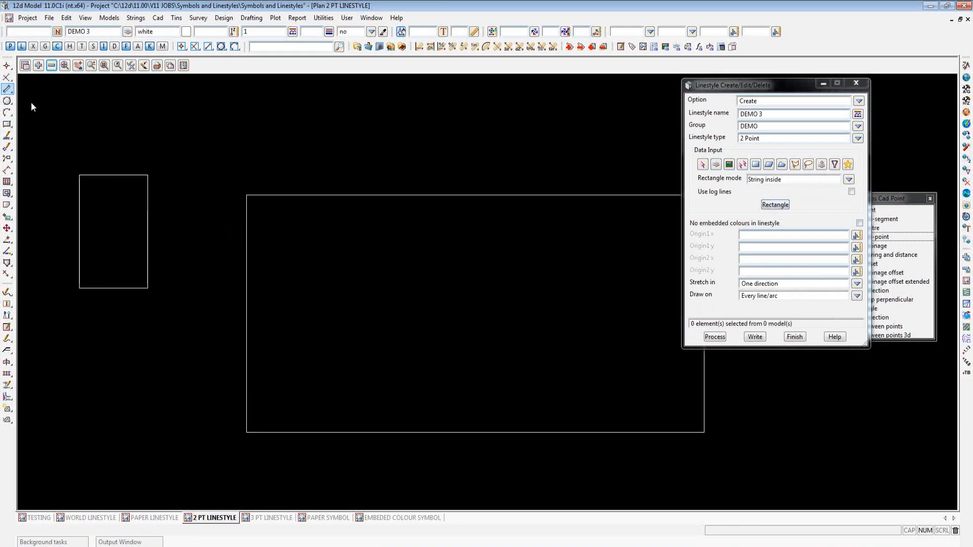
click(247, 194)
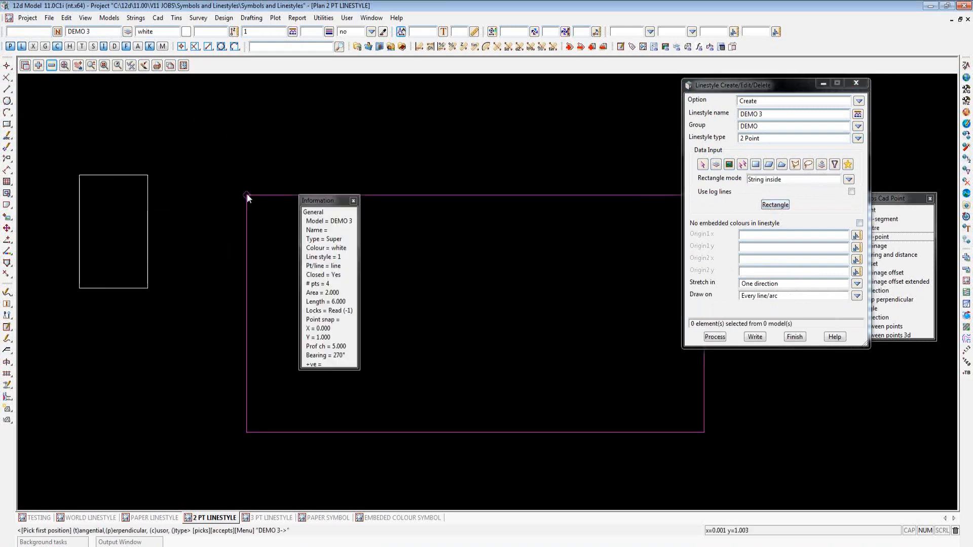
click(704, 432)
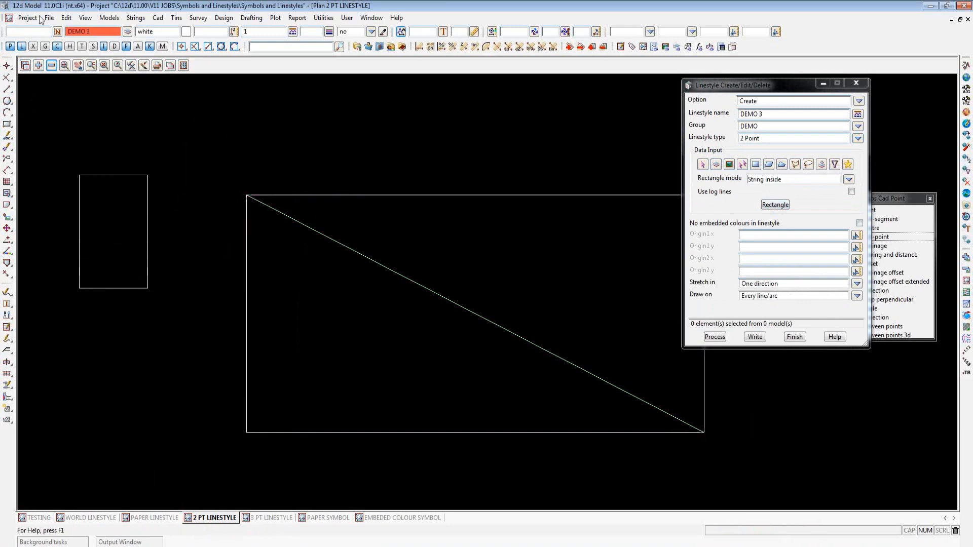
Change the default CAD model to DEMO 4
click(775, 204)
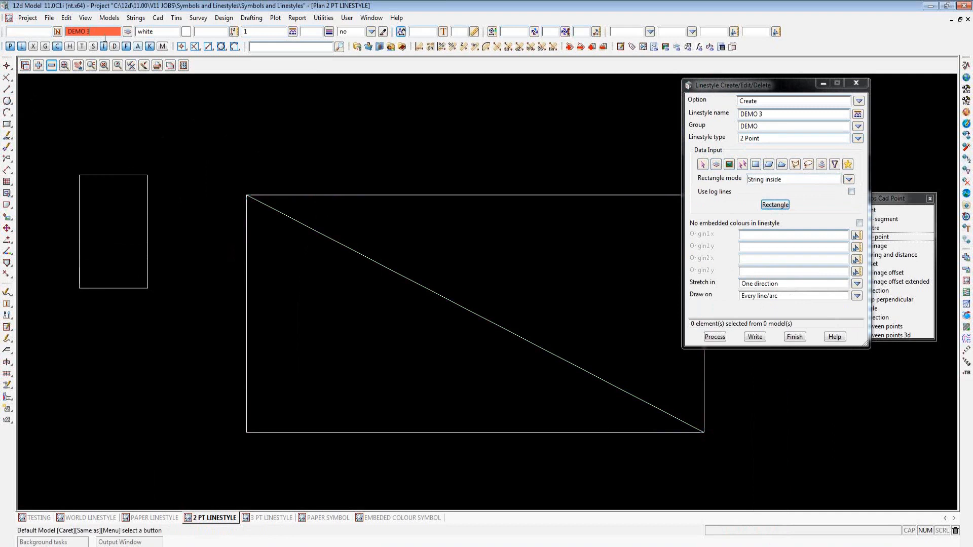
text(4)
key(Return)
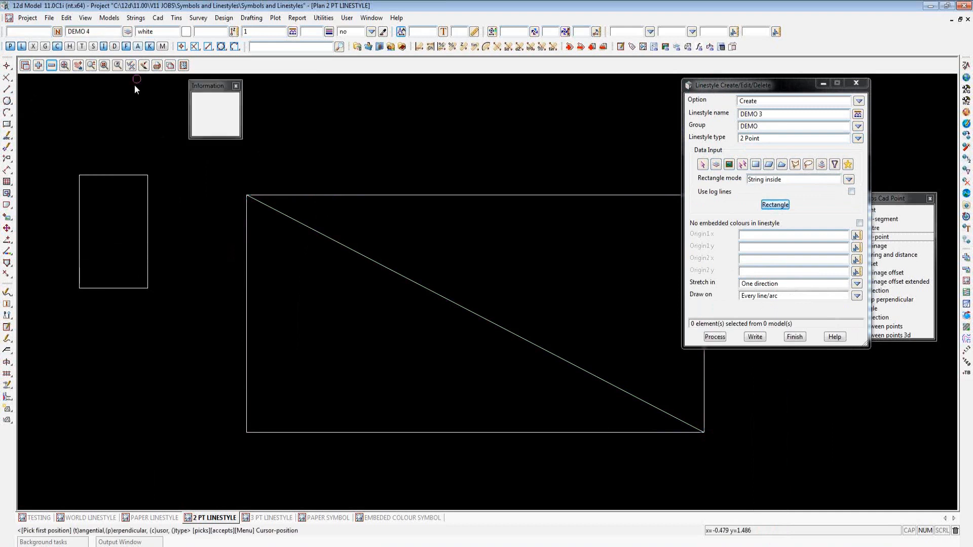
Select the rectangle and its diagonal line as linestyle data with a selection rectangle enclosing both
scroll(154, 178, down, 2)
scroll(155, 179, down, 1)
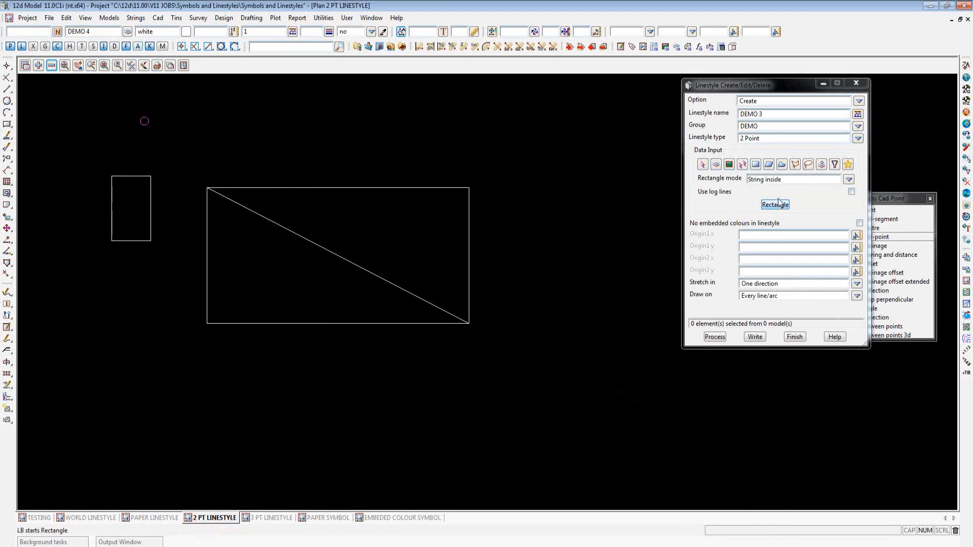
click(132, 138)
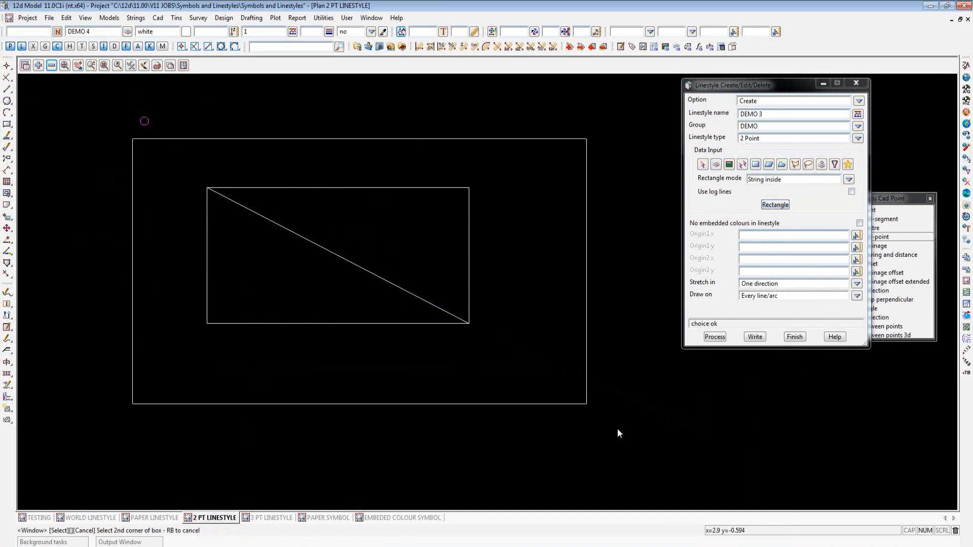
click(613, 431)
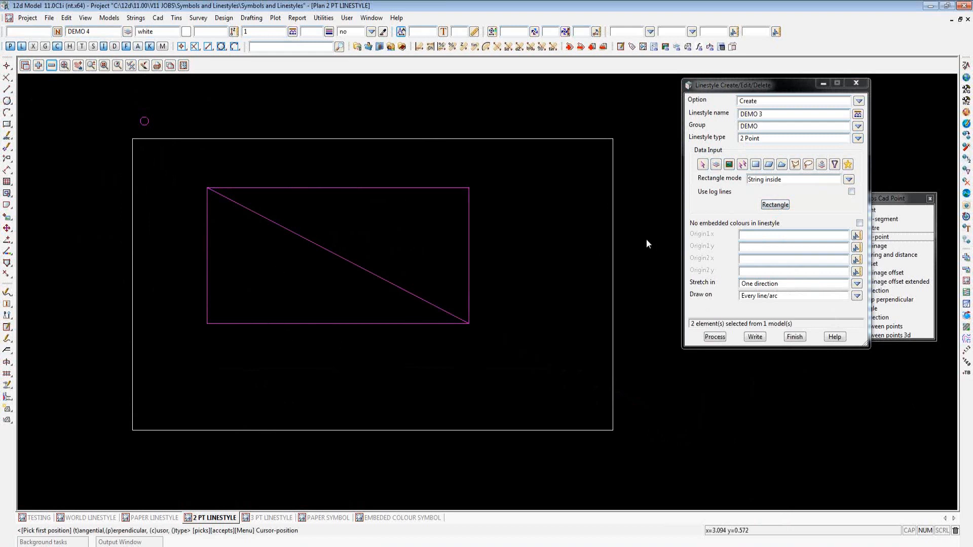
Set the Origin1 x of the two-point linestyle to 0, at the rectangle's left edge
click(767, 235)
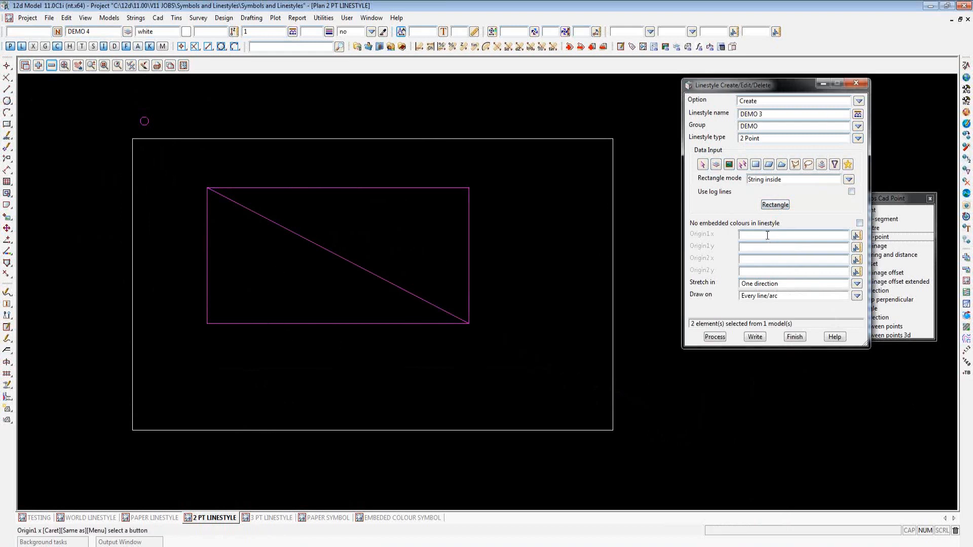
click(206, 251)
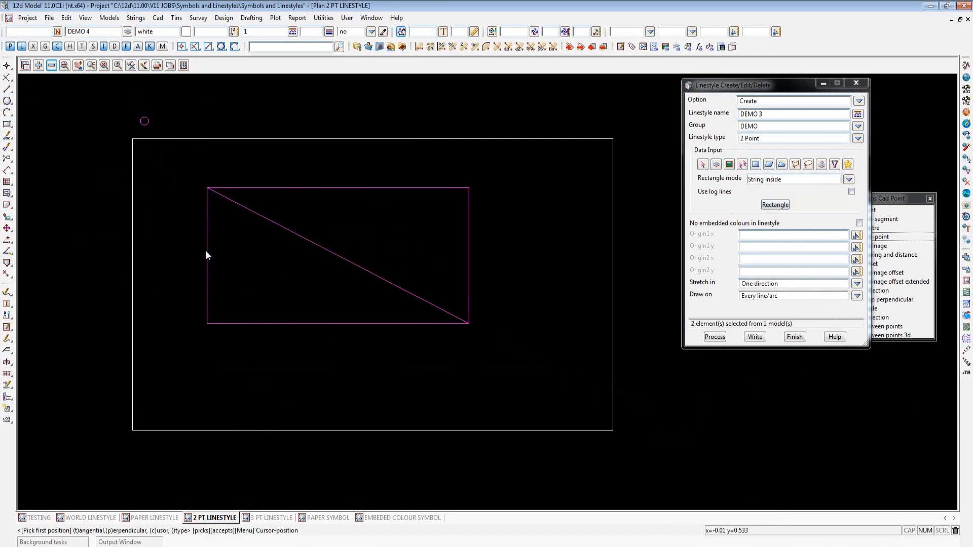
middle_click(206, 250)
click(751, 237)
text(0)
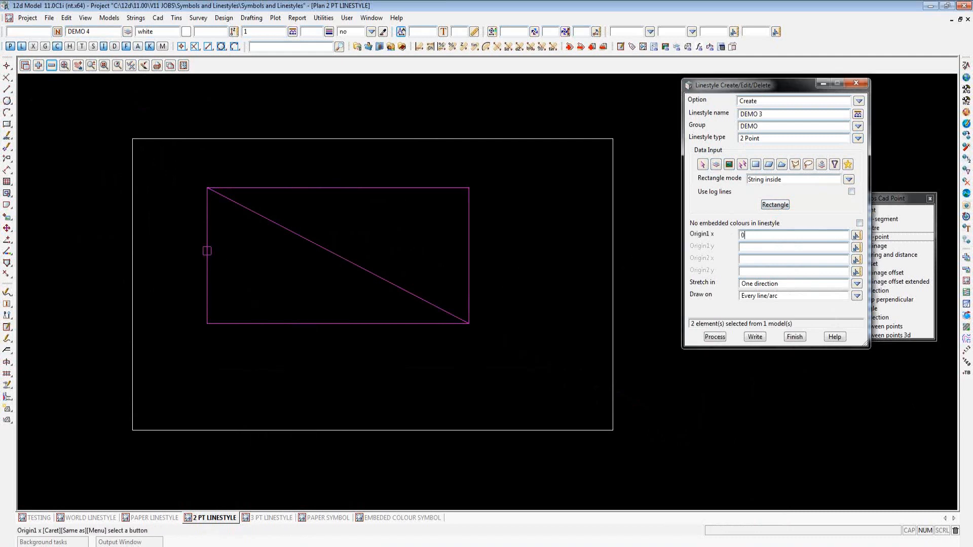
key(Return)
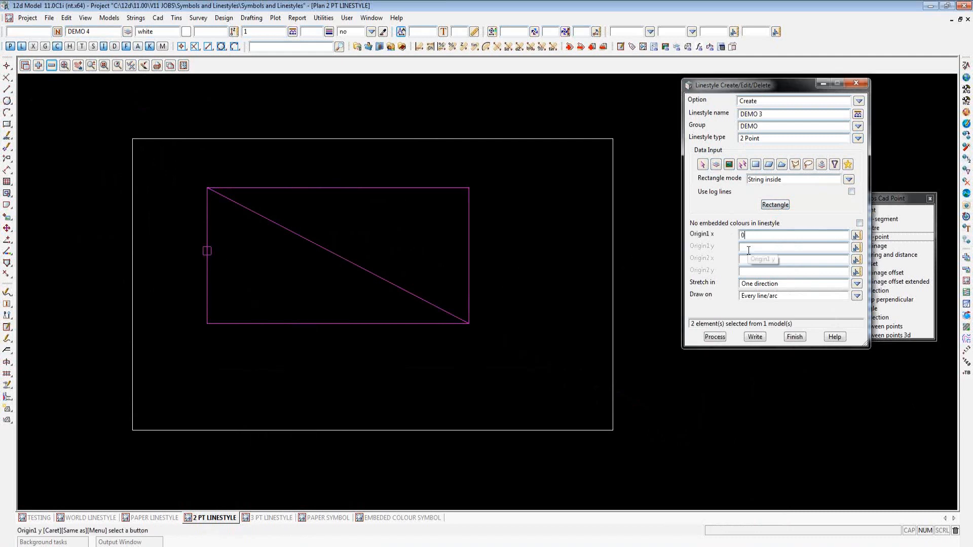
Check the midpoint of the rectangle's left edge and set Origin1 y to 0.5
click(225, 371)
scroll(207, 251, up, 1)
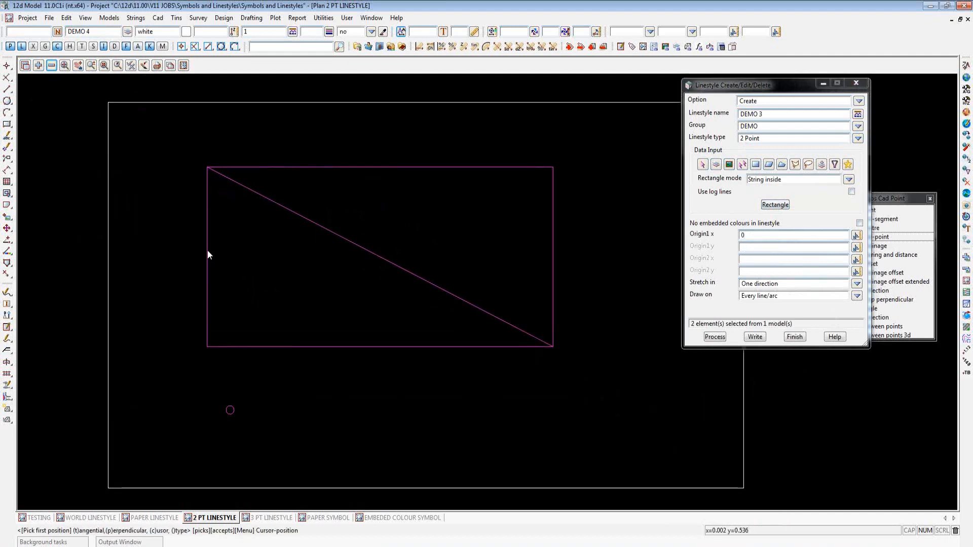
click(207, 250)
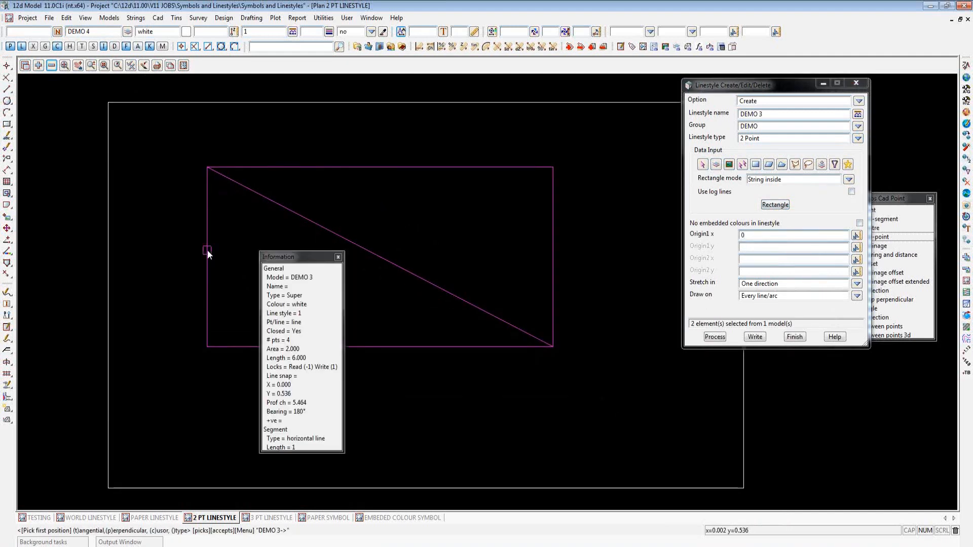
click(298, 282)
click(755, 250)
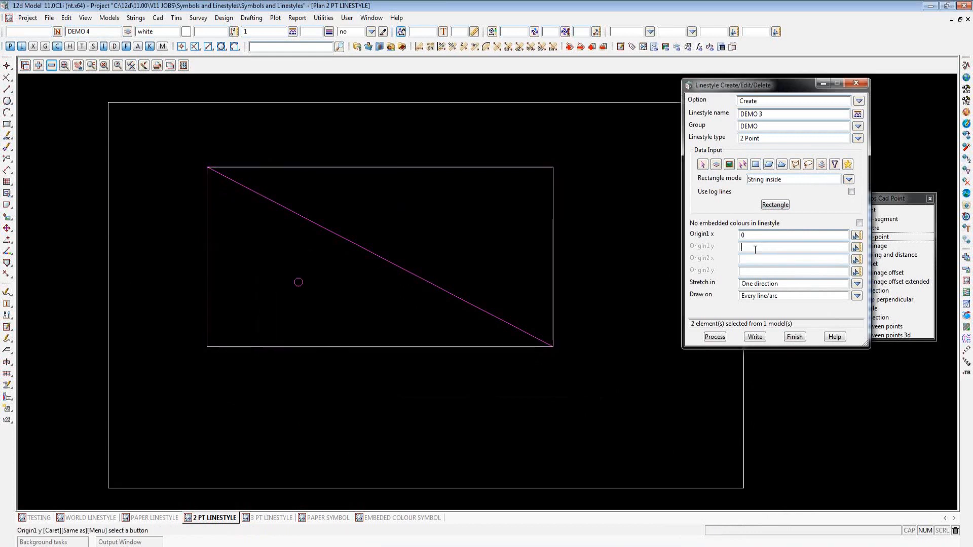
text(0.5)
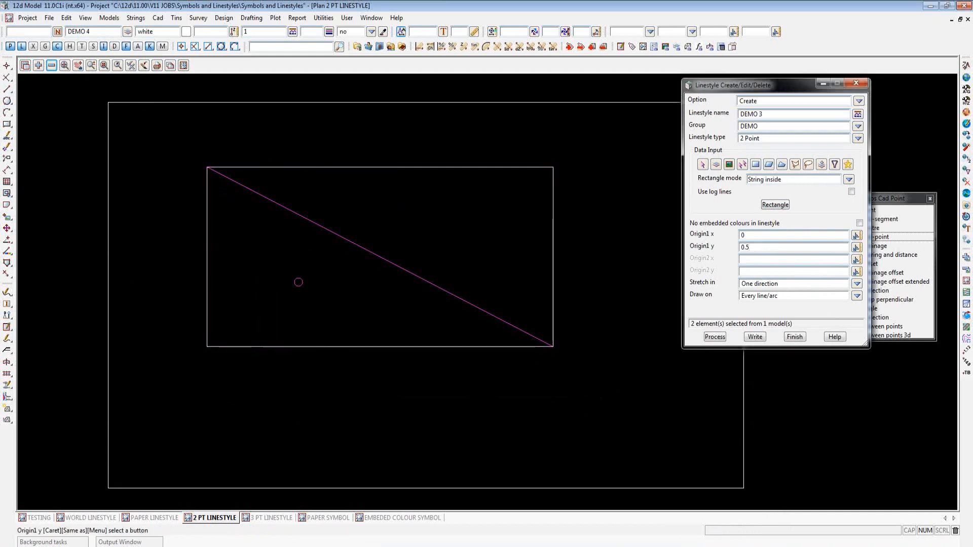
Set the second origin of the linestyle to x 2 and y 0.5
click(757, 260)
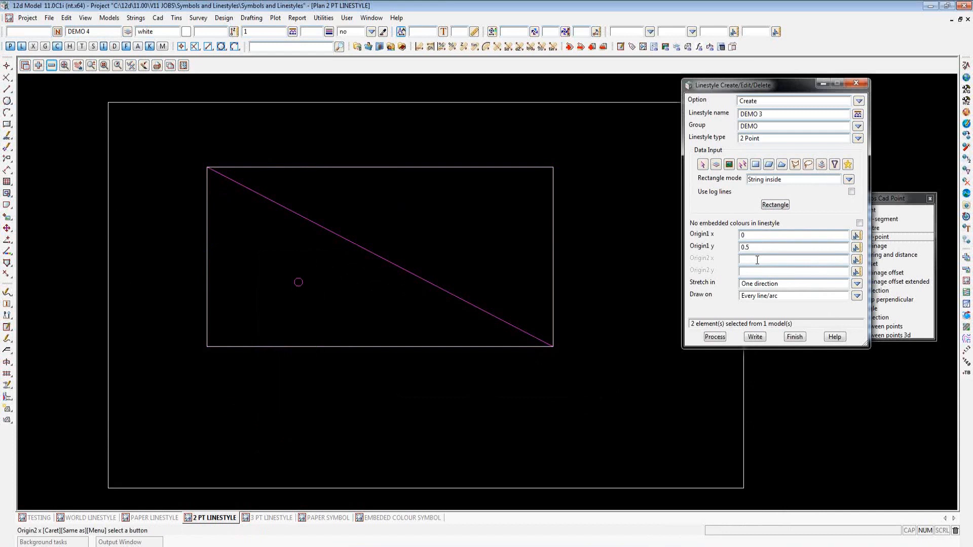
text(2)
text(0.5)
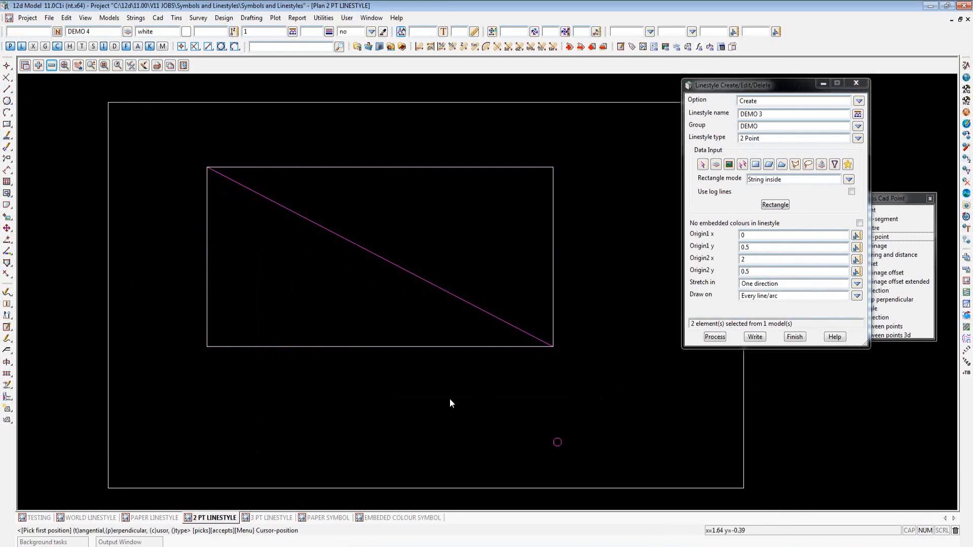
scroll(249, 298, down, 2)
scroll(248, 301, up, 1)
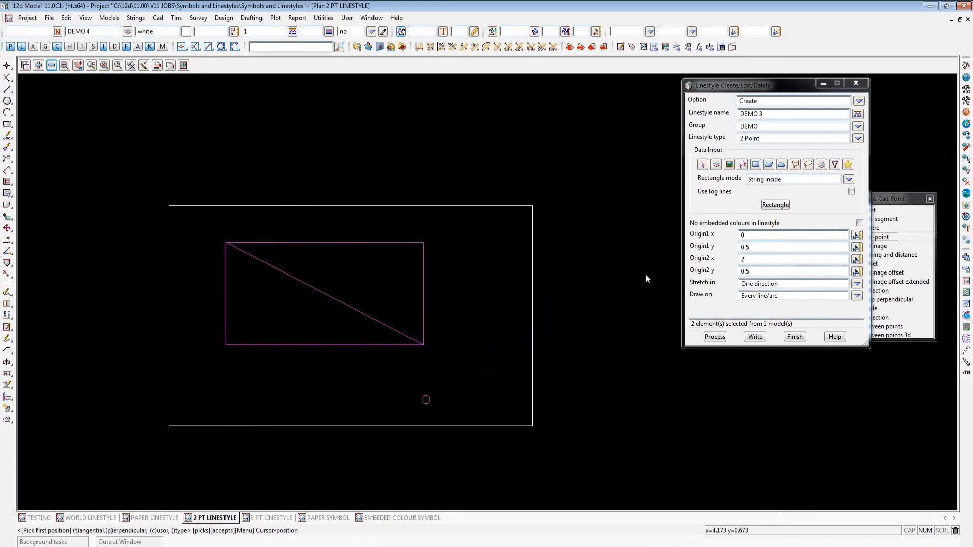
Choose One direction as the stretch option and create the DEMO 3 linestyle
click(857, 284)
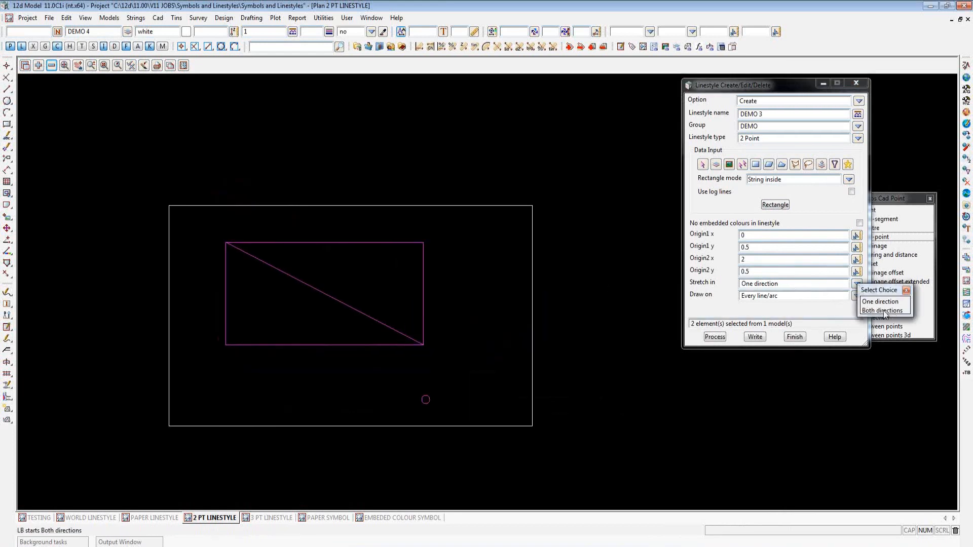
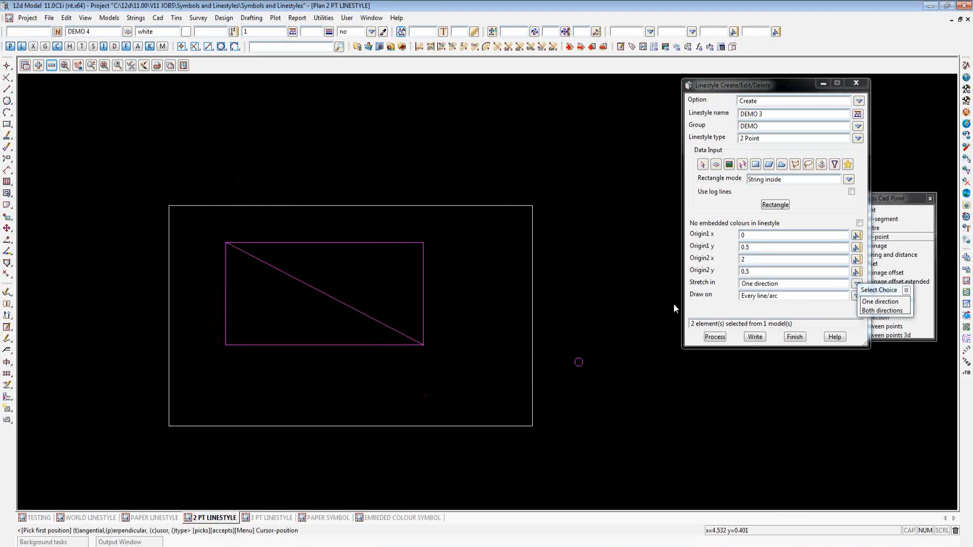
click(891, 302)
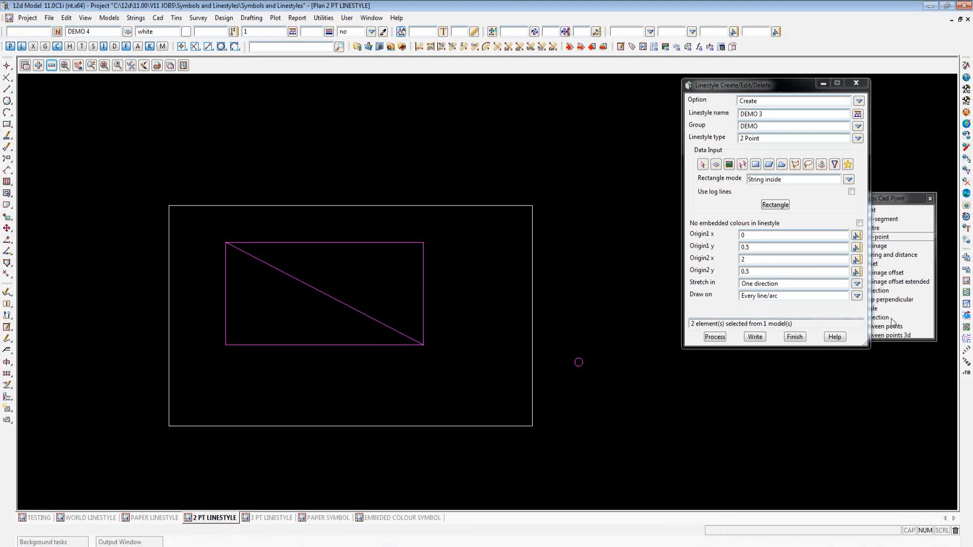
click(716, 337)
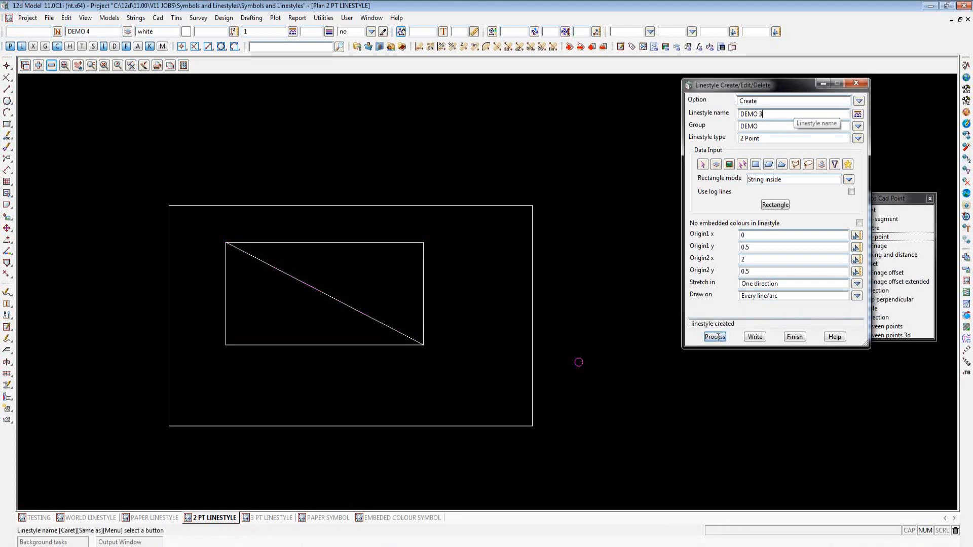
Switch to the TESTING view and set the current CAD linestyle to DEMO 3 from the DEMO group
click(37, 520)
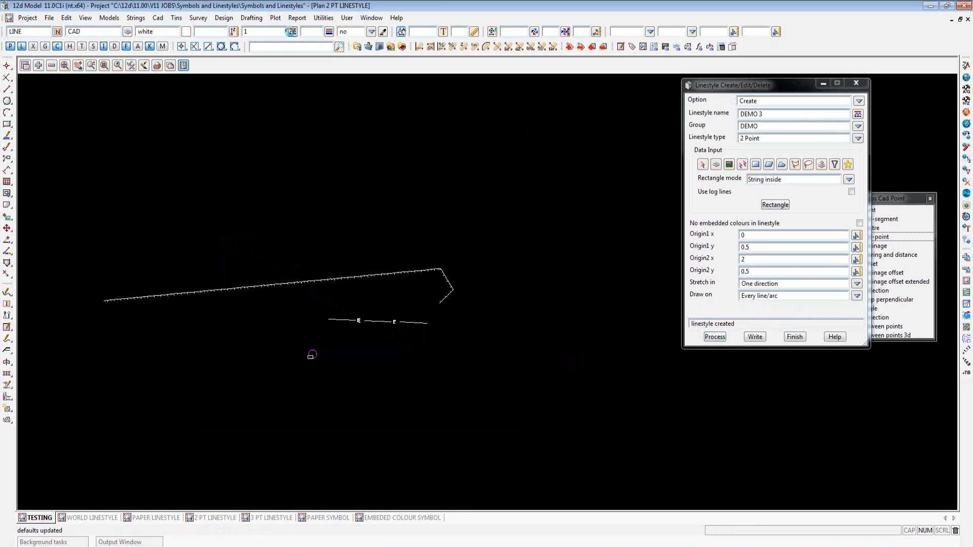
click(293, 32)
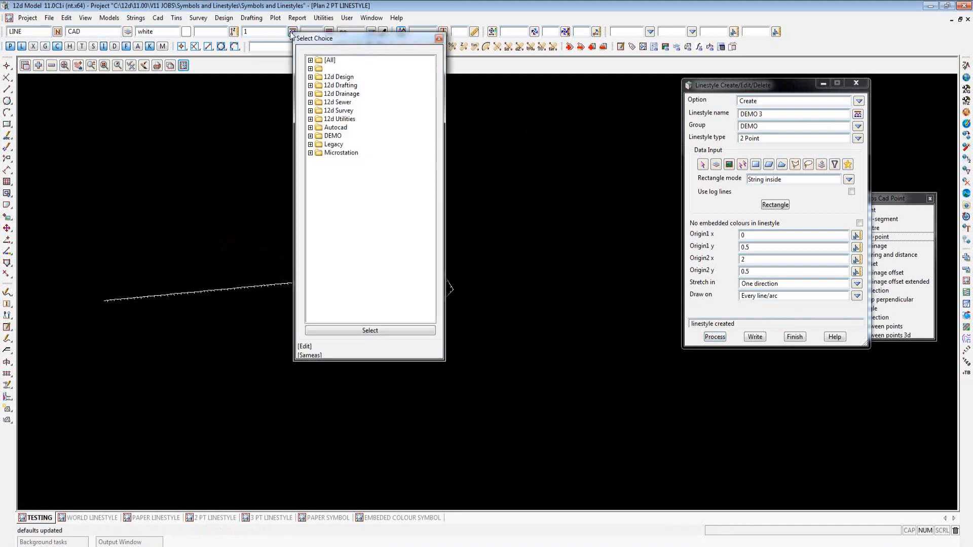
click(311, 136)
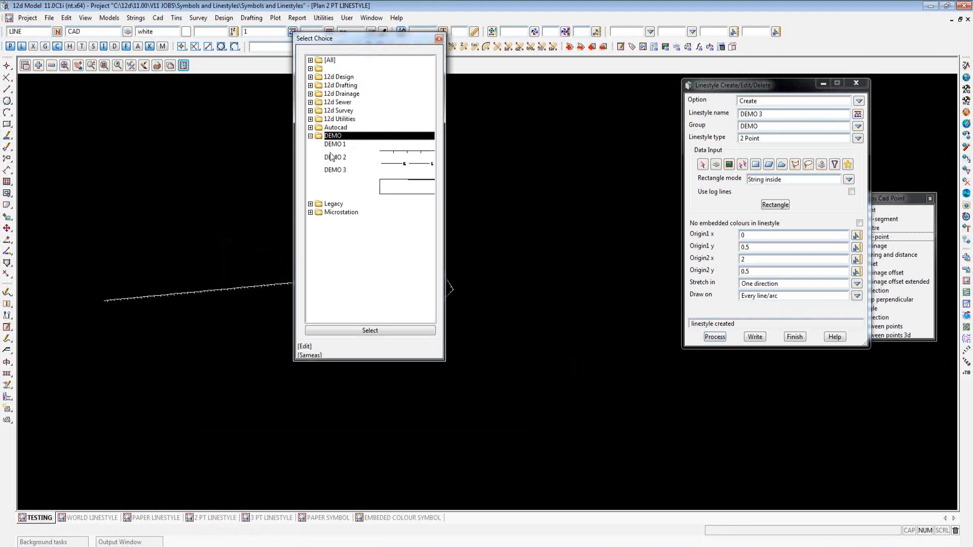
double_click(388, 185)
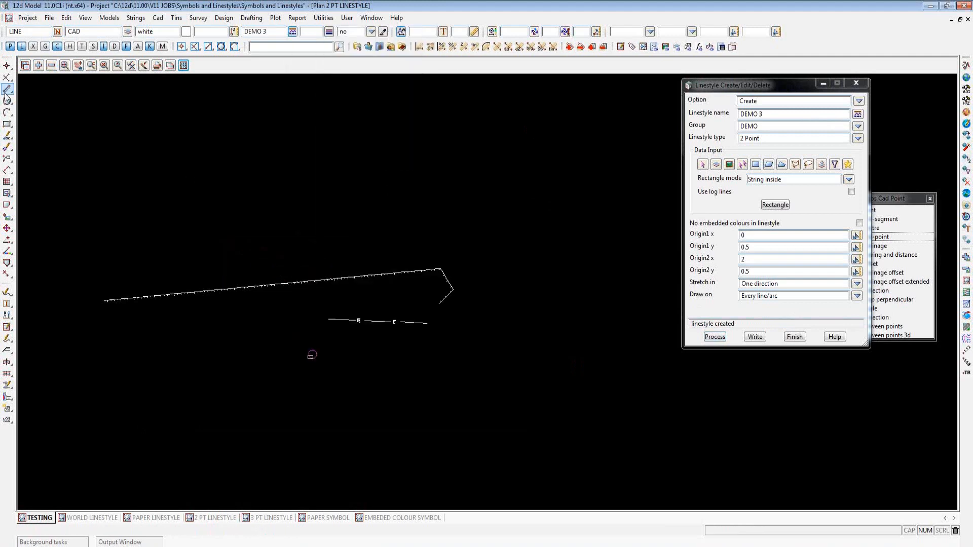
Draw a long, slightly rising line with the DEMO 3 linestyle above the existing ticked line
click(269, 251)
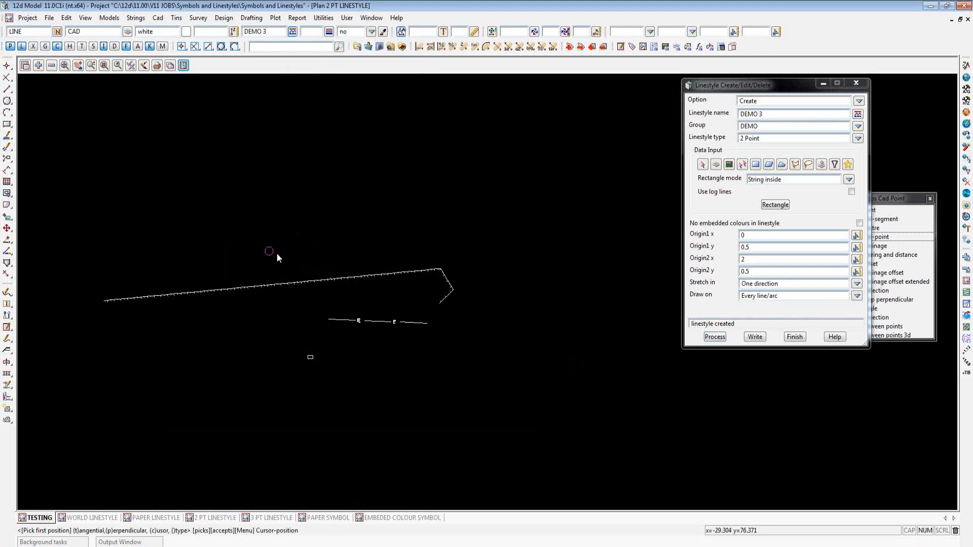
click(407, 234)
scroll(401, 235, up, 4)
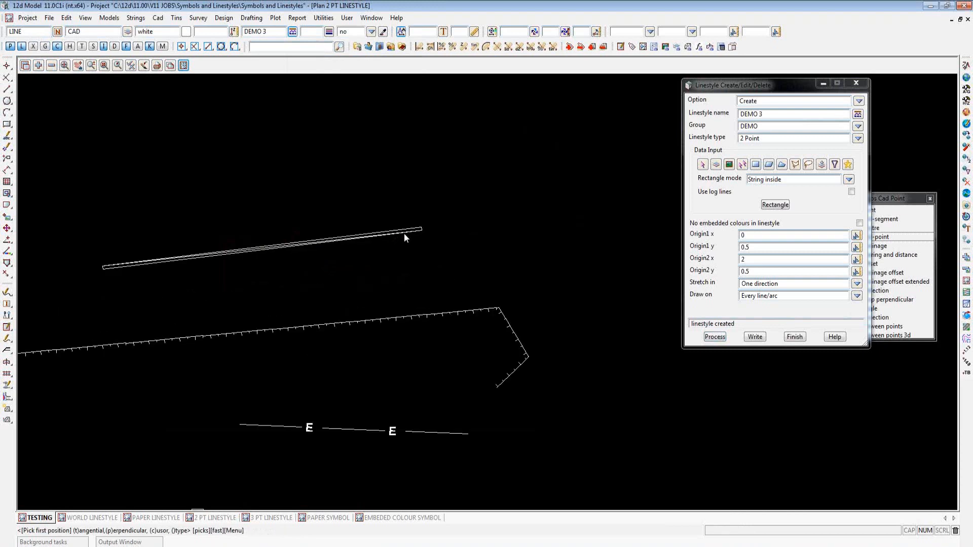
scroll(335, 252, up, 1)
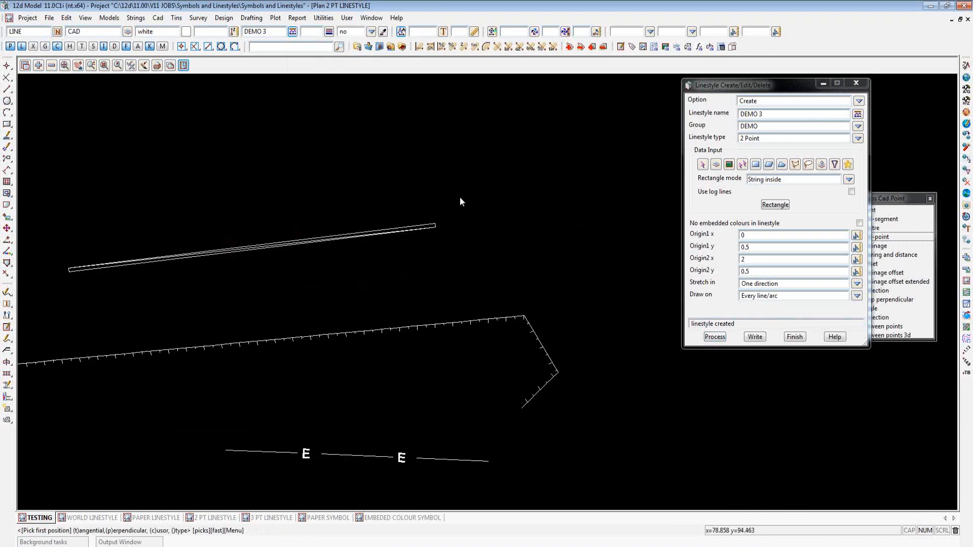
Set the linestyle's stretch option to Both directions and recreate DEMO 3, replacing the existing linestyle
click(856, 284)
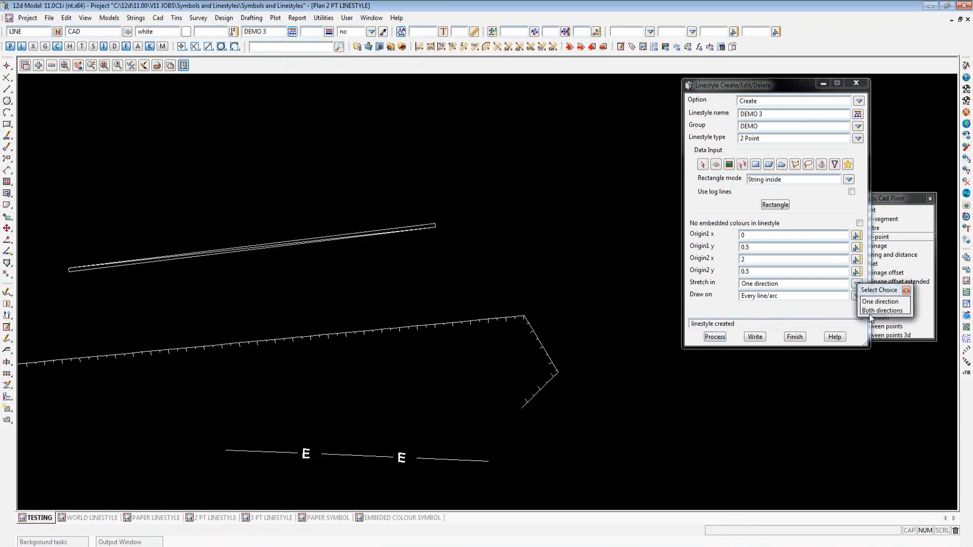
click(873, 311)
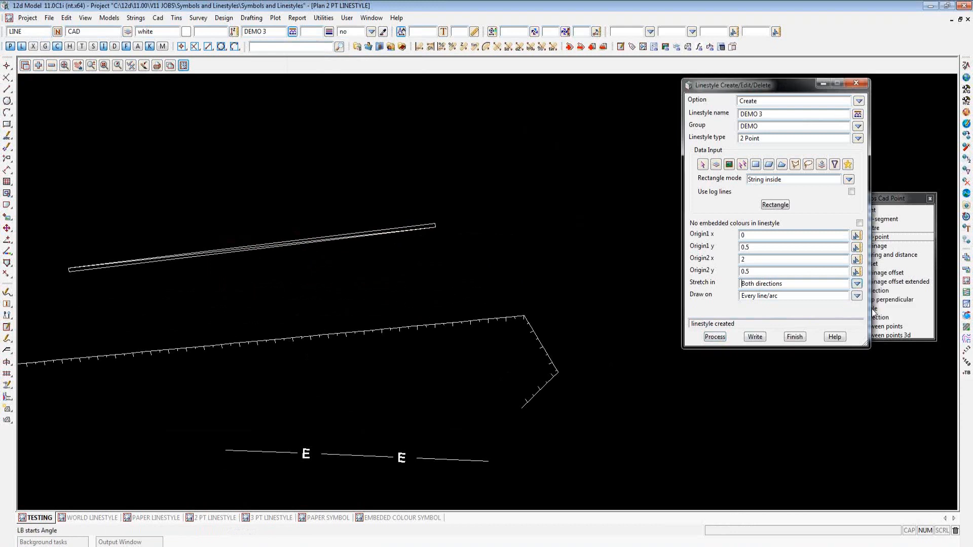
click(755, 337)
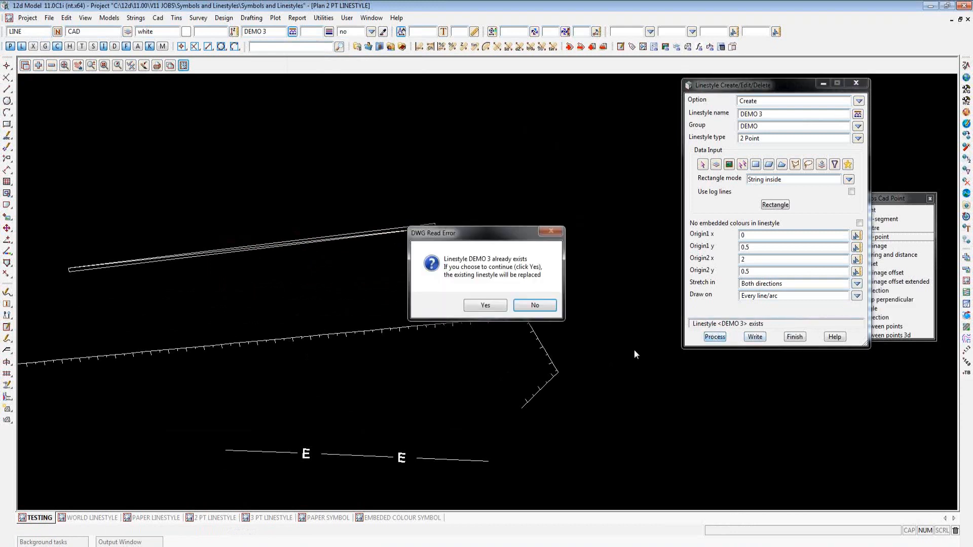
click(488, 306)
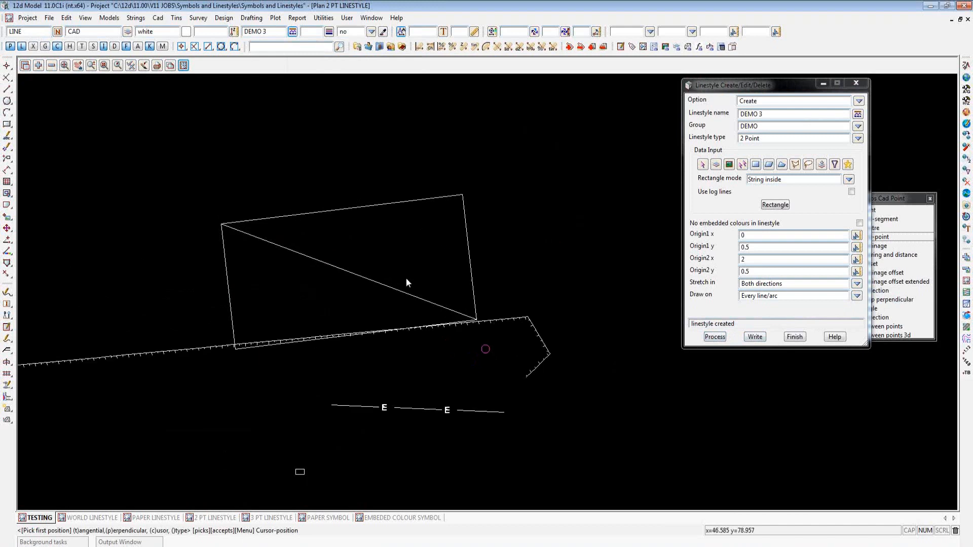
Draw a very short DEMO 3 line just right of the large stretched rectangle and compare their scaling
scroll(264, 248, down, 2)
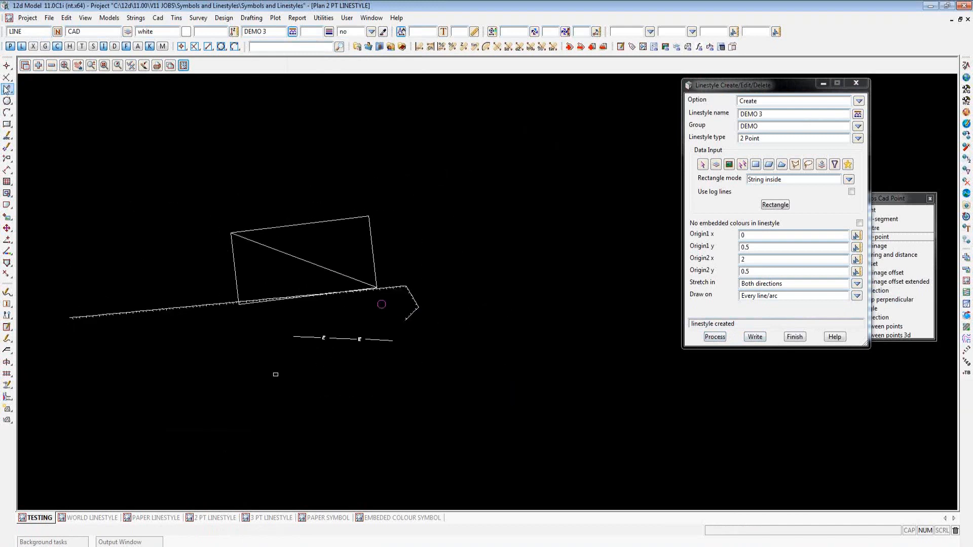
click(388, 244)
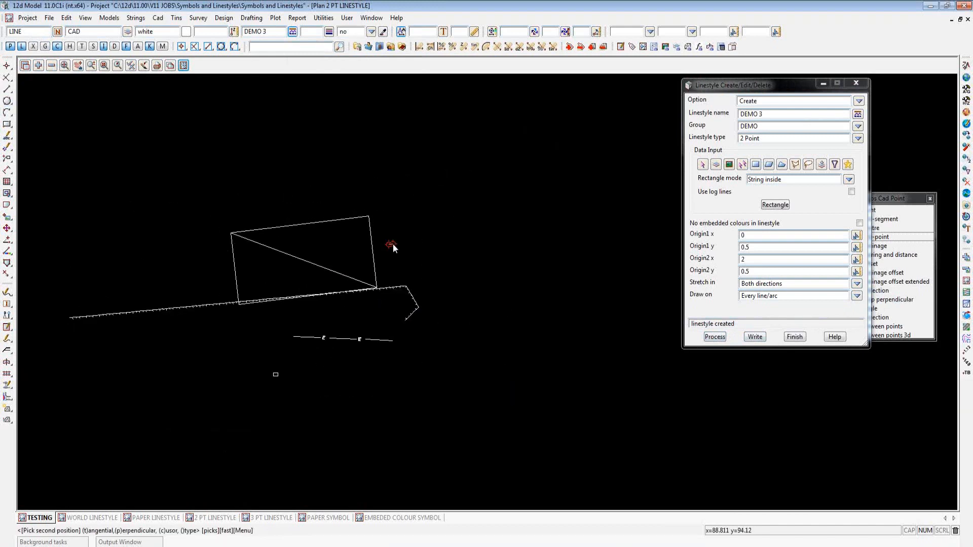
click(398, 247)
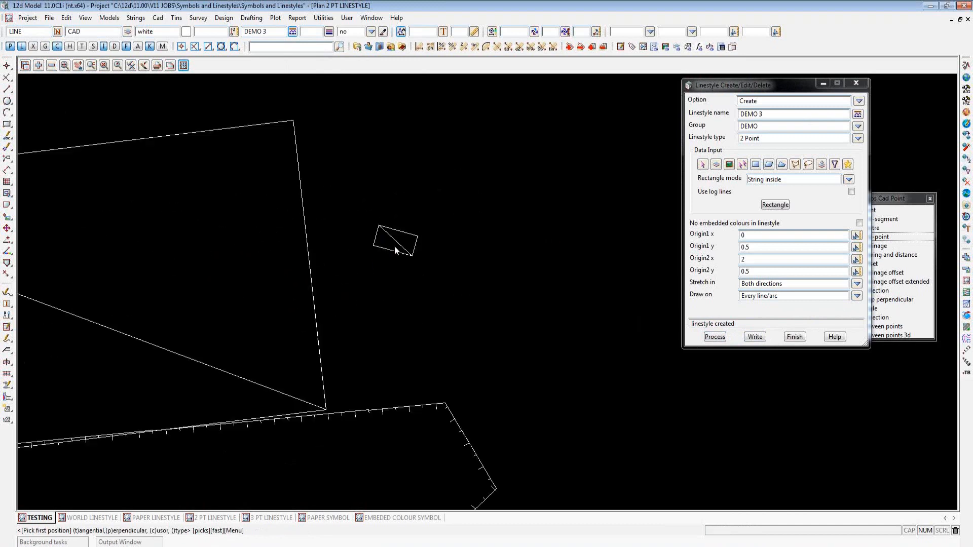
scroll(395, 245, down, 5)
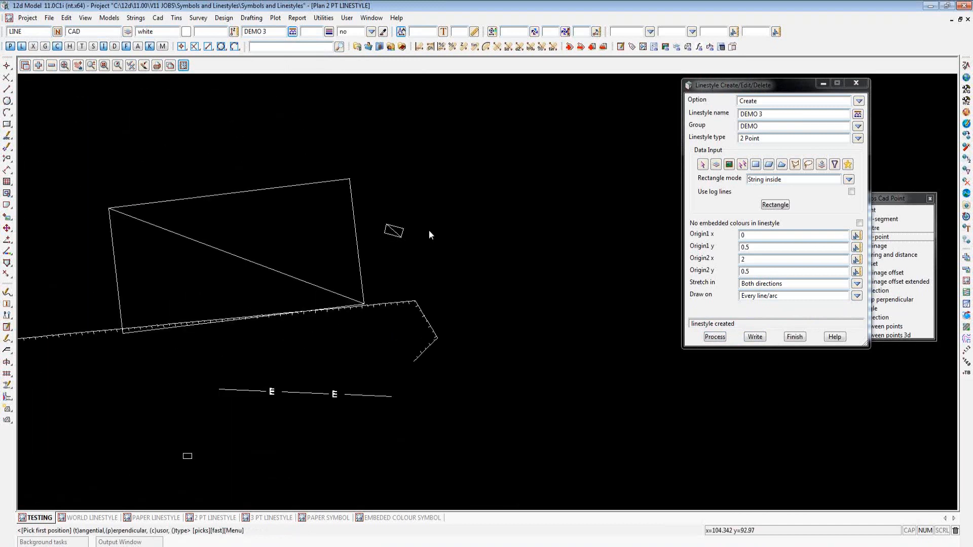
scroll(410, 231, up, 2)
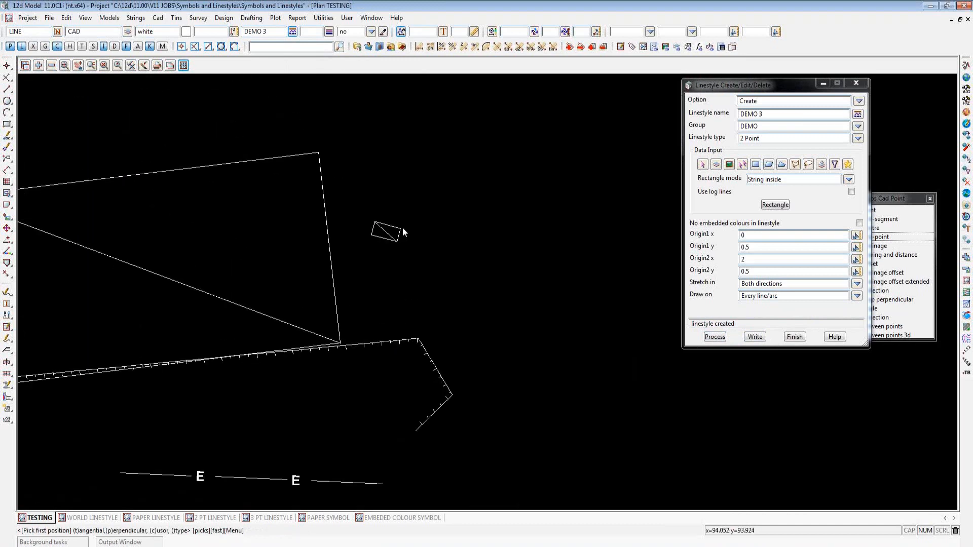
scroll(460, 210, down, 2)
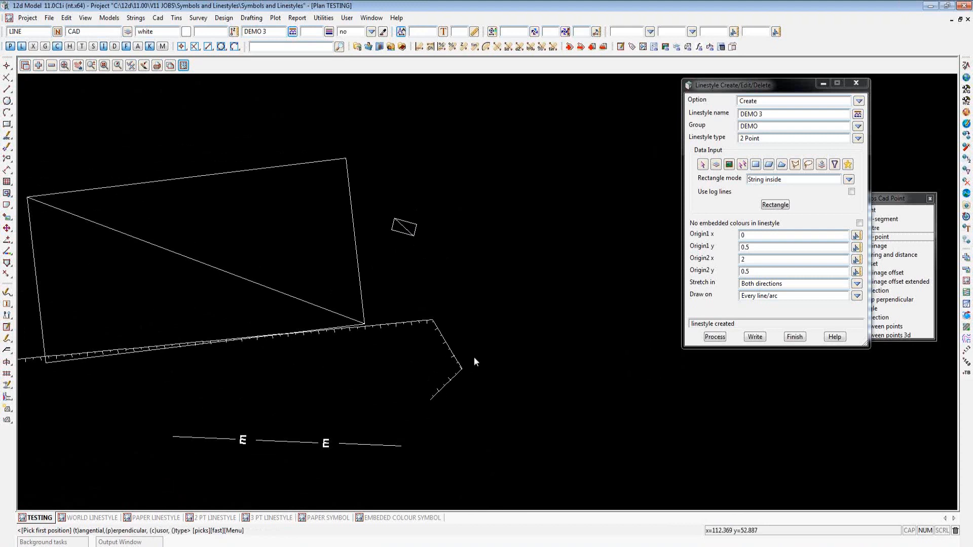
Switch to the 3 PT LINESTYLE view and add the DEMO 4 model to it
click(267, 518)
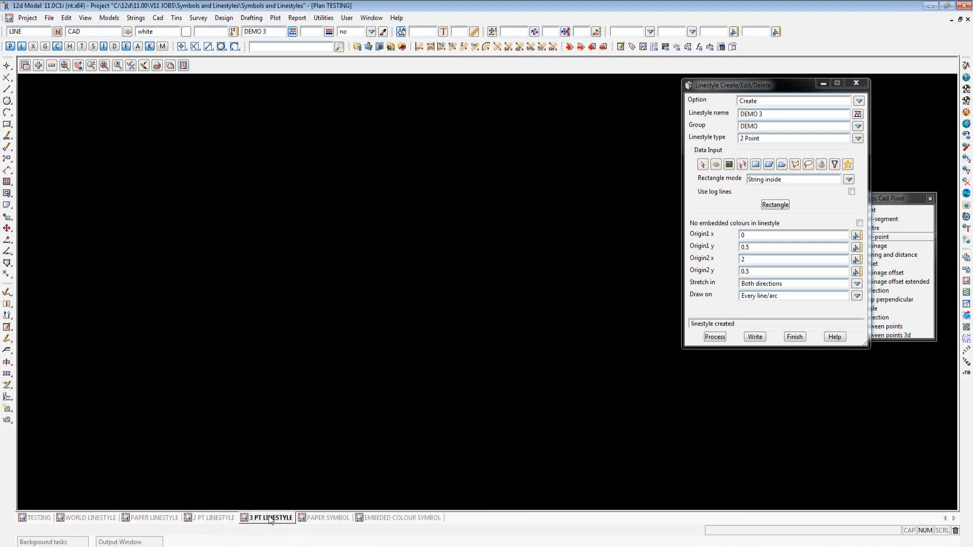
click(39, 66)
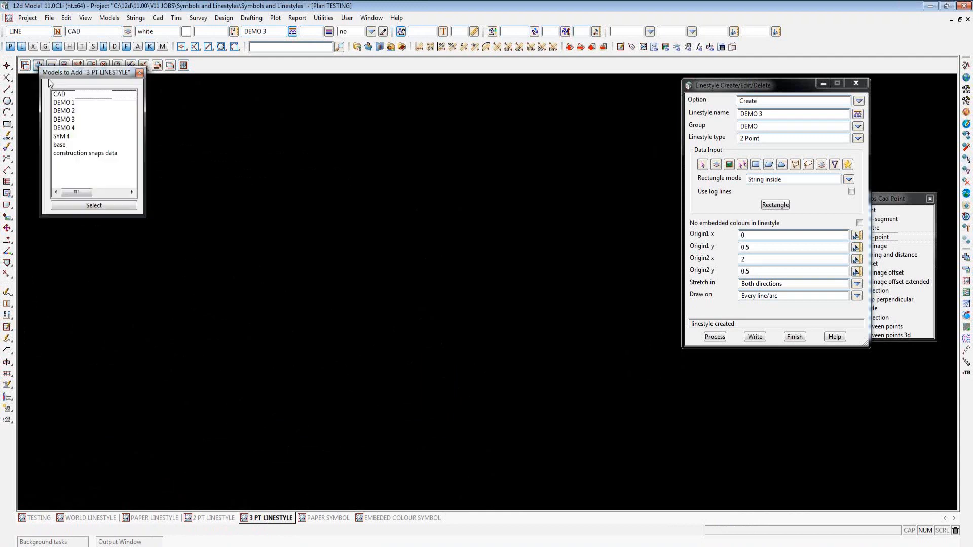
double_click(71, 127)
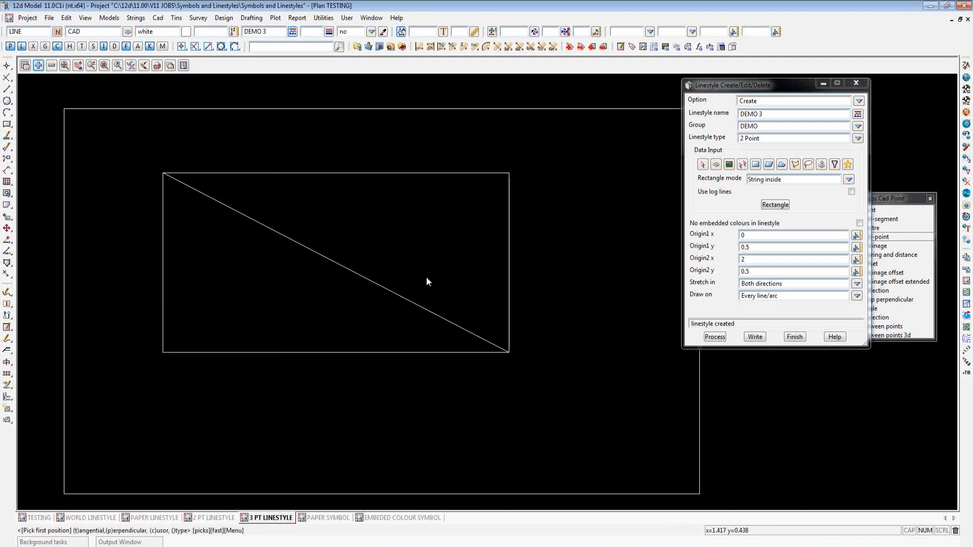
Set up a 3 Point linestyle named DEMO 4 and select the inner rectangle with its diagonal as the source geometry
click(775, 114)
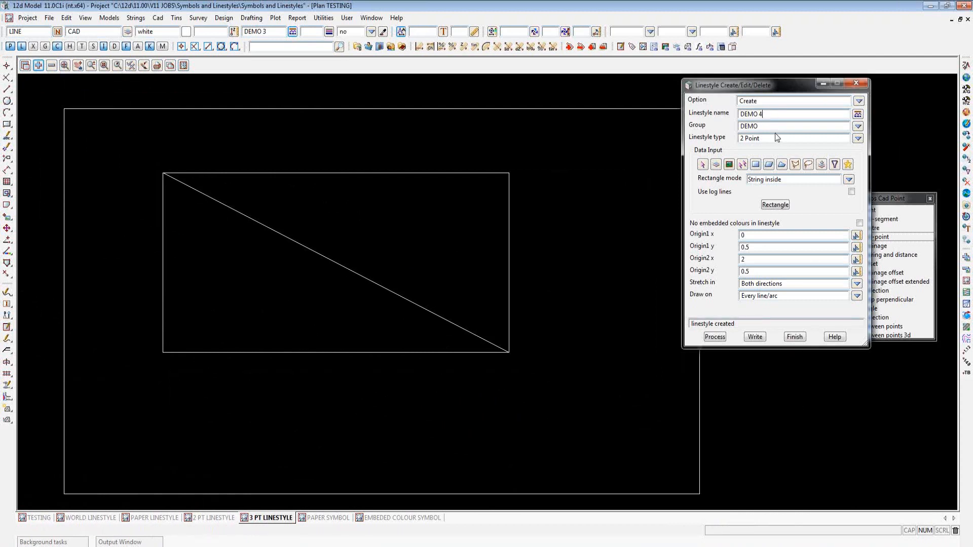
click(858, 138)
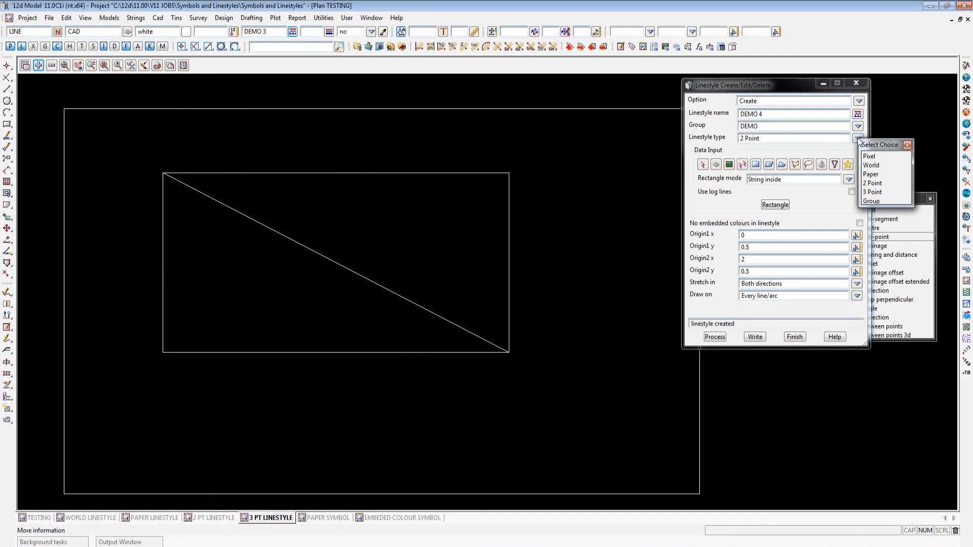
click(874, 192)
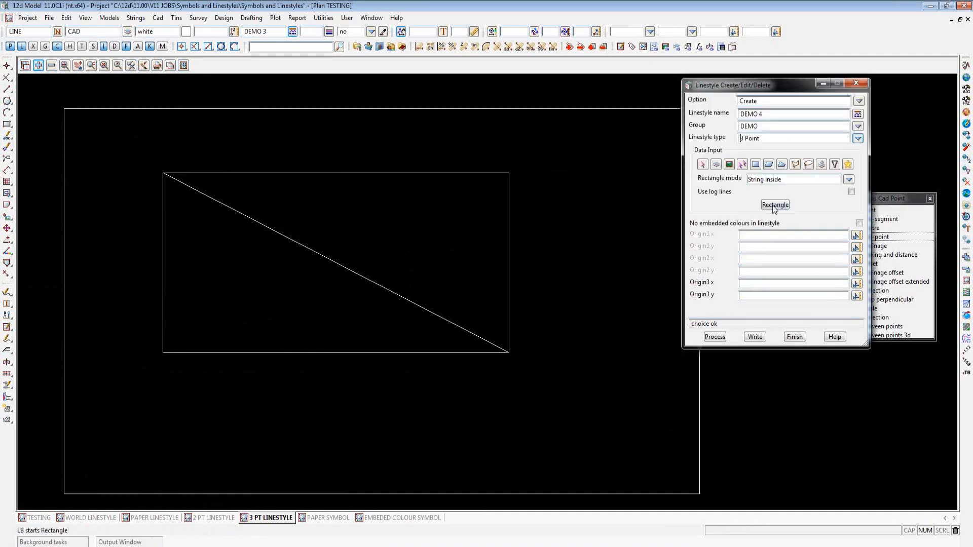
drag(92, 106, 600, 427)
click(779, 455)
scroll(624, 379, down, 2)
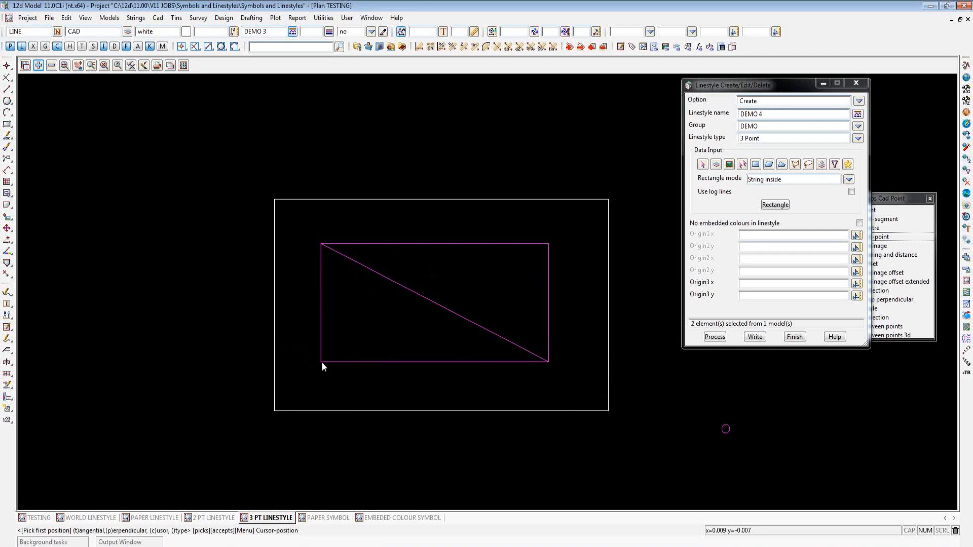
Set the linestyle's first origin to x 0, y 0, at the inner rectangle's lower-left corner
click(750, 235)
text(0)
click(749, 249)
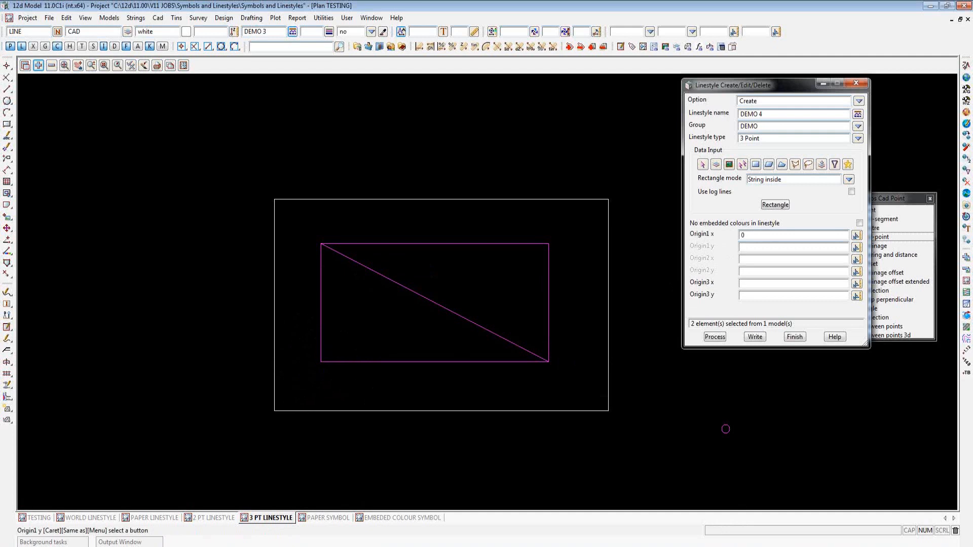
text(0)
key(Return)
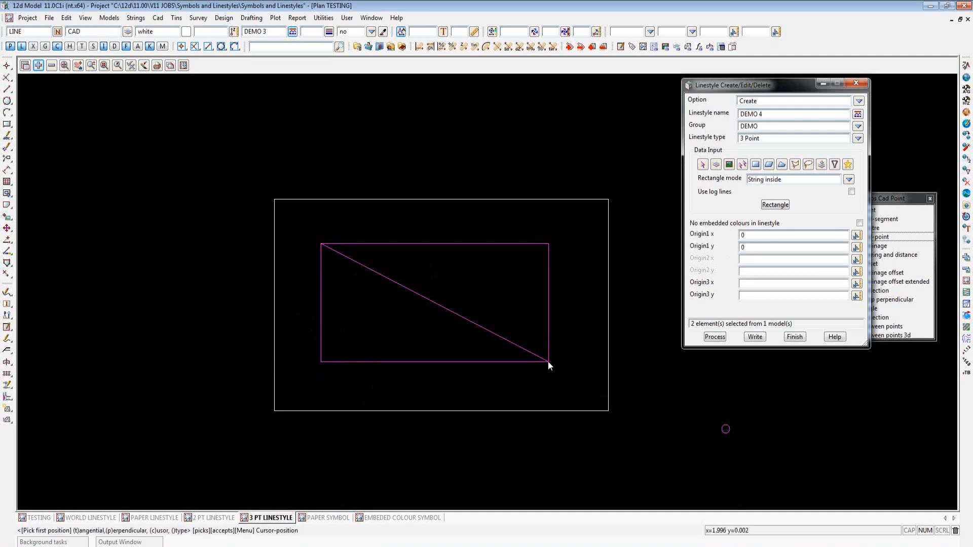
Set the linestyle's second origin to x 2, y 0, at the inner rectangle's lower-right corner
key(ctrl)
key(ctrl)
key(ctrl)
key(ctrl)
click(757, 260)
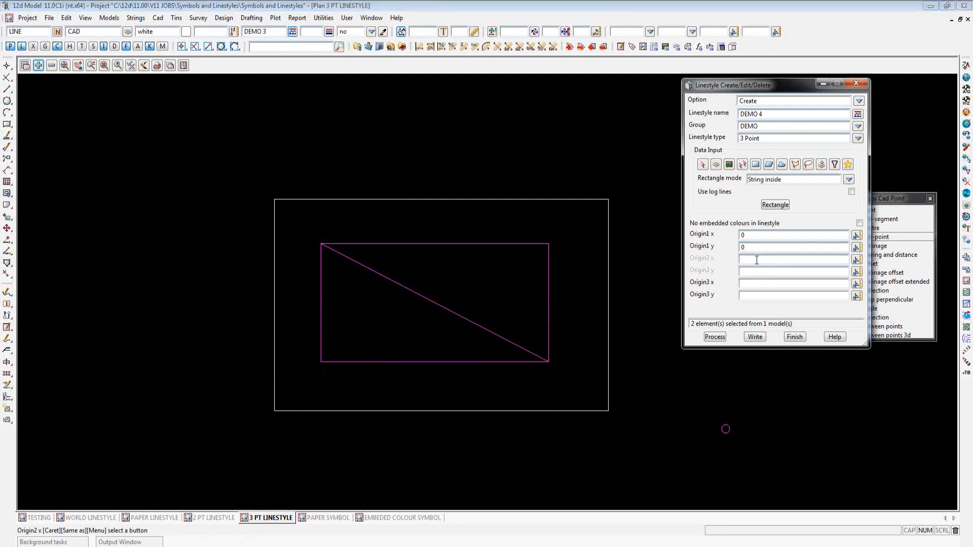
text(2)
key(Return)
text(0)
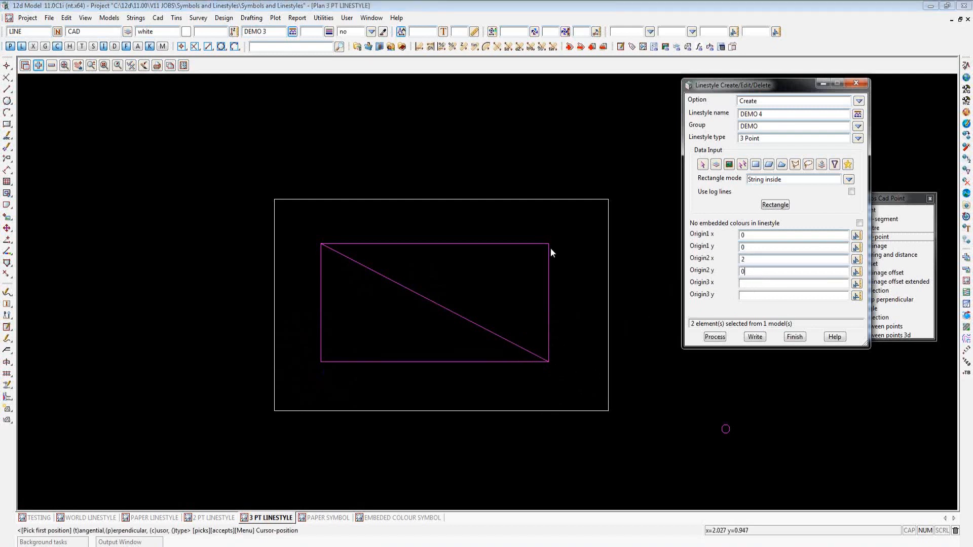
Set the third origin to x 2, y 1, at the rectangle's upper-right corner, and create the DEMO 4 linestyle
key(ctrl)
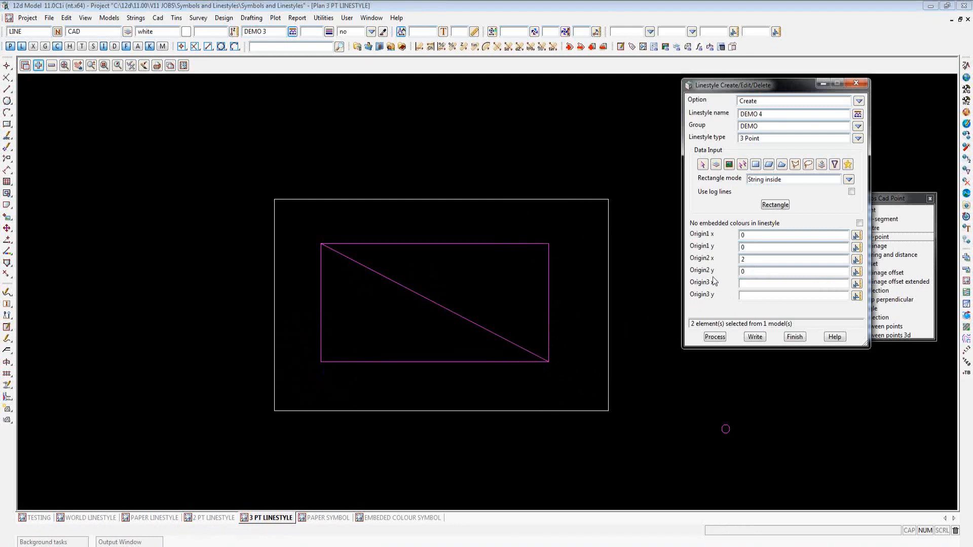
text(2)
click(747, 297)
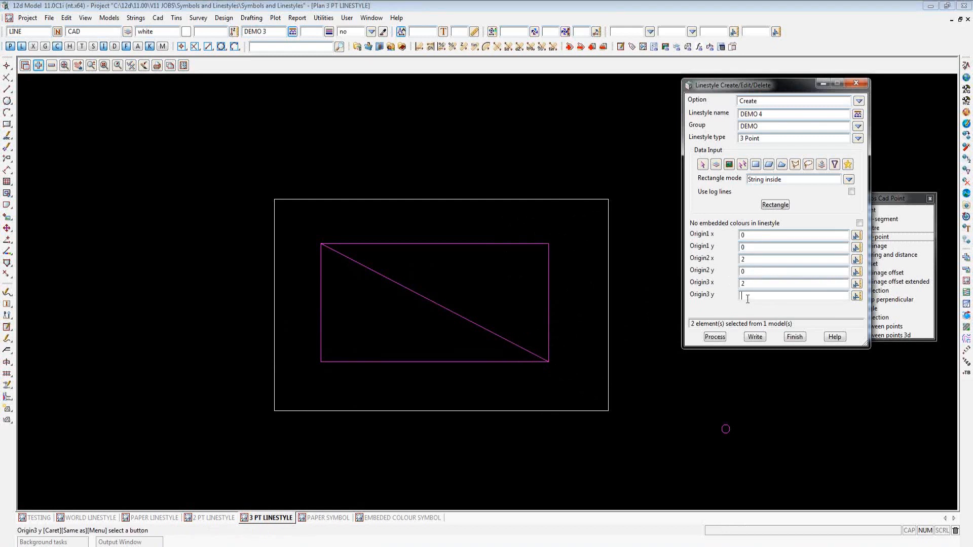
text(1)
click(550, 246)
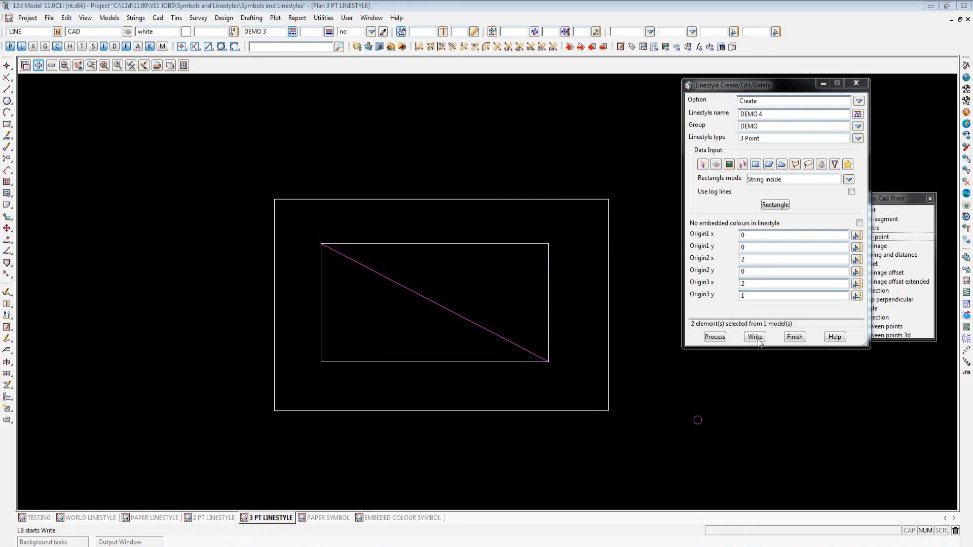
click(714, 337)
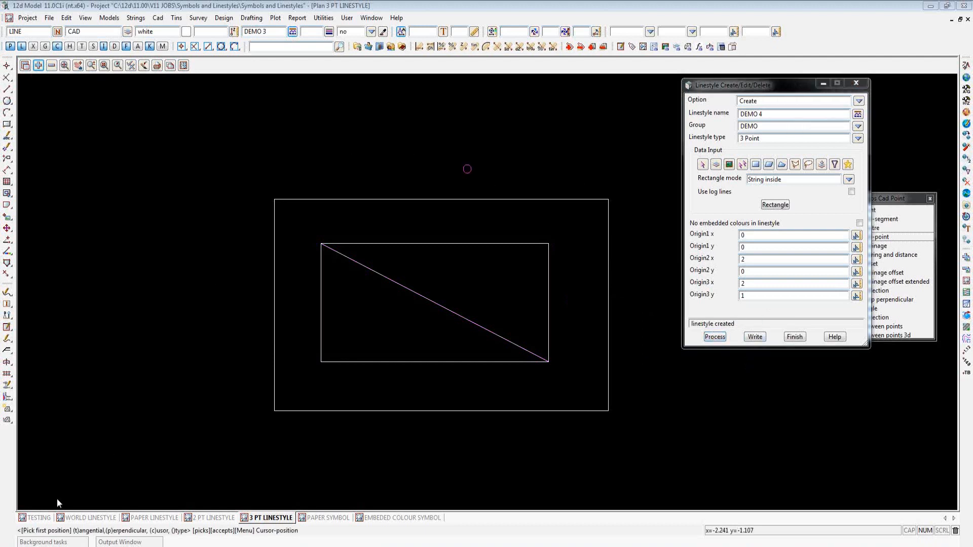
Switch to the TESTING view and set the current CAD linestyle to DEMO 4 from the DEMO group
click(39, 519)
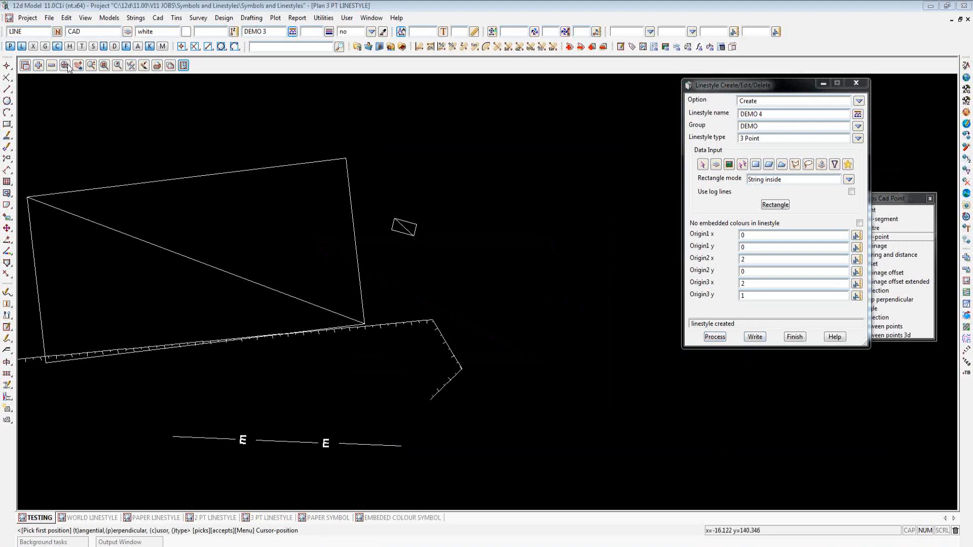
click(292, 31)
double_click(311, 136)
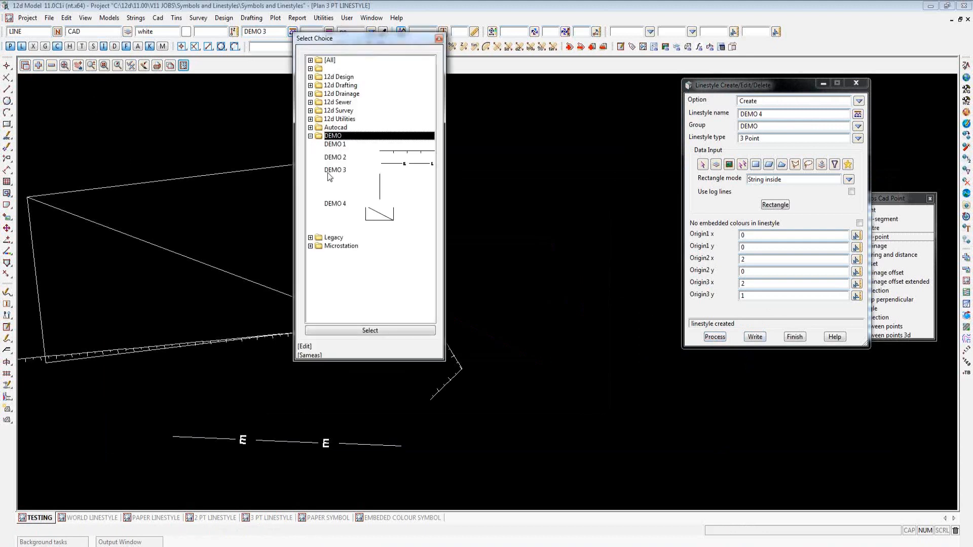
double_click(380, 219)
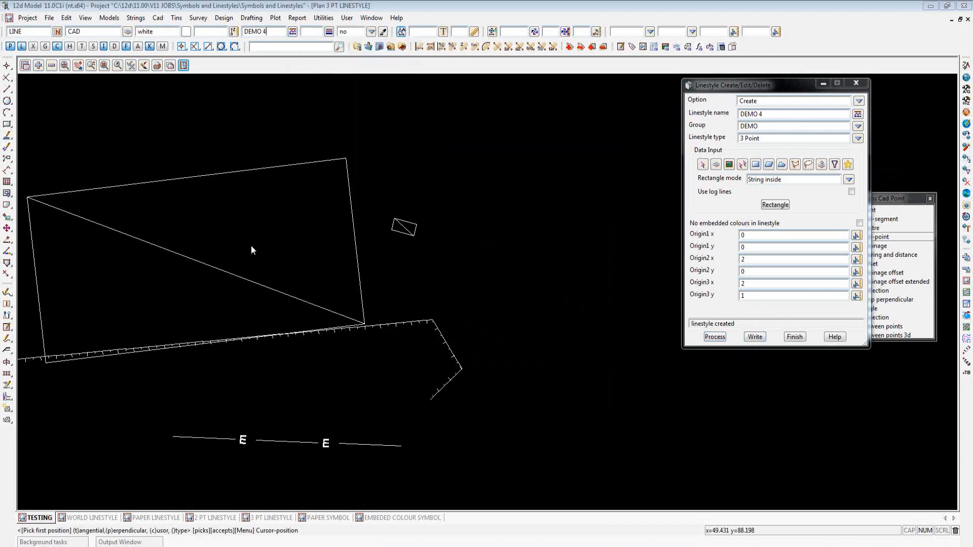
Start a DEMO 4 line string just right of the small rectangle with a nearly horizontal segment about 37 units long
scroll(245, 248, down, 2)
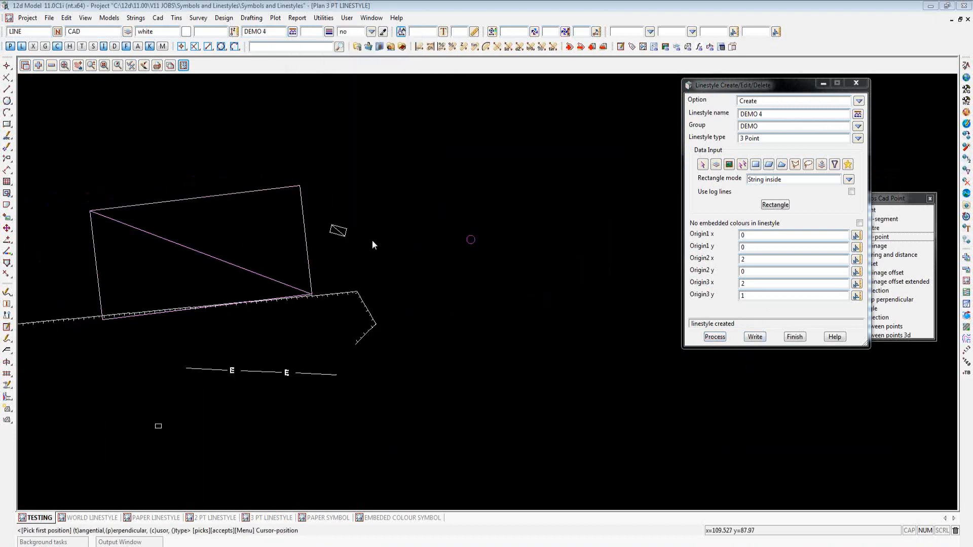
scroll(390, 226, up, 1)
scroll(397, 225, up, 1)
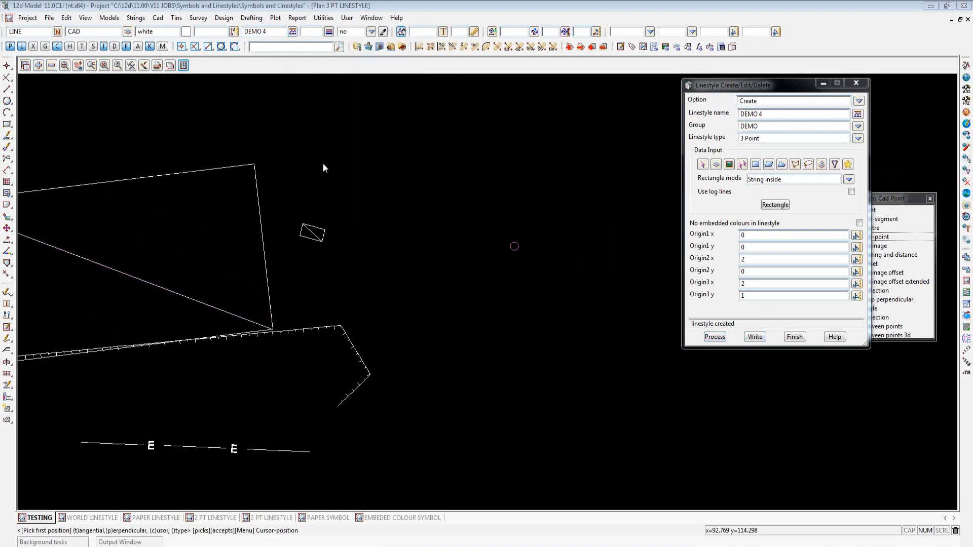
mouse_move(7, 89)
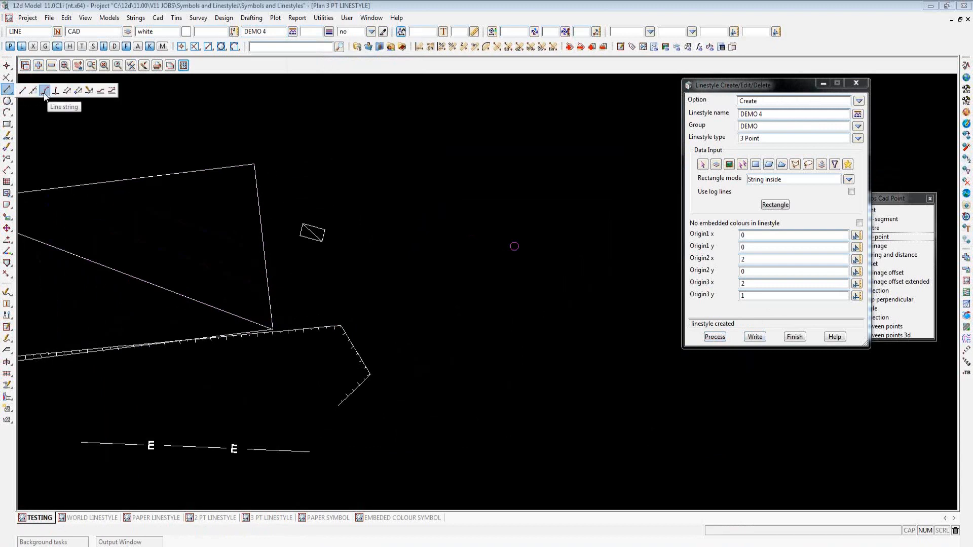
click(44, 92)
click(382, 221)
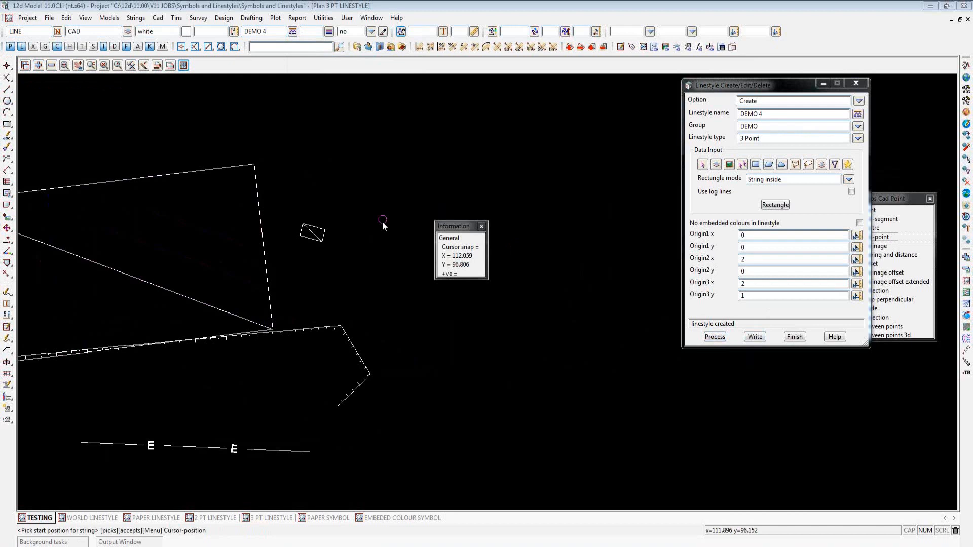
middle_click(382, 221)
click(497, 218)
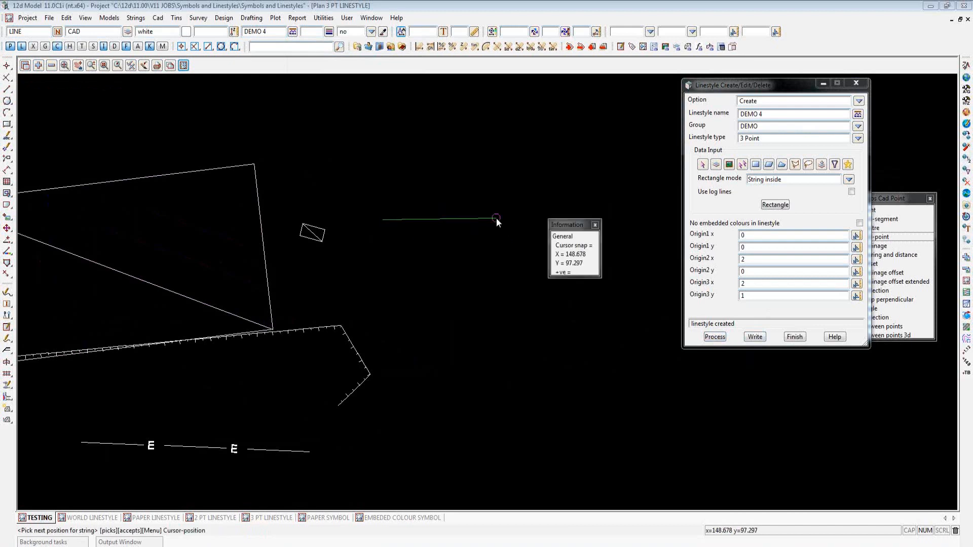
middle_click(497, 218)
Add a third point about 14.5 units above the string's second point and end the line string
scroll(501, 217, up, 1)
scroll(500, 217, up, 3)
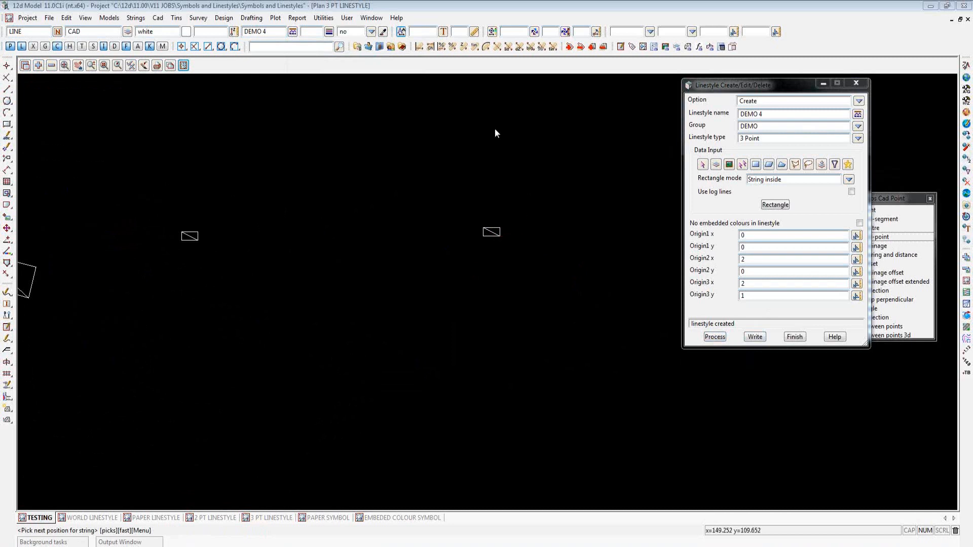
click(494, 112)
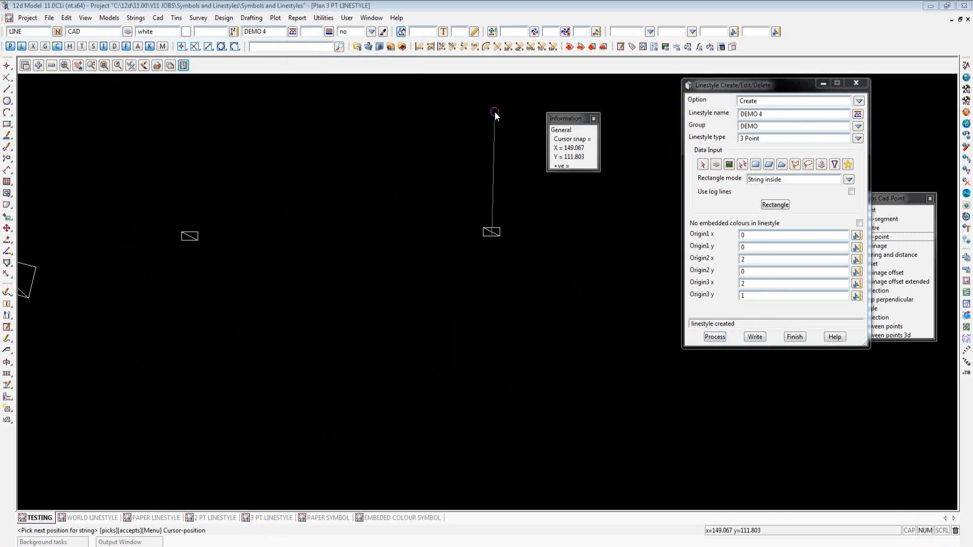
middle_click(494, 111)
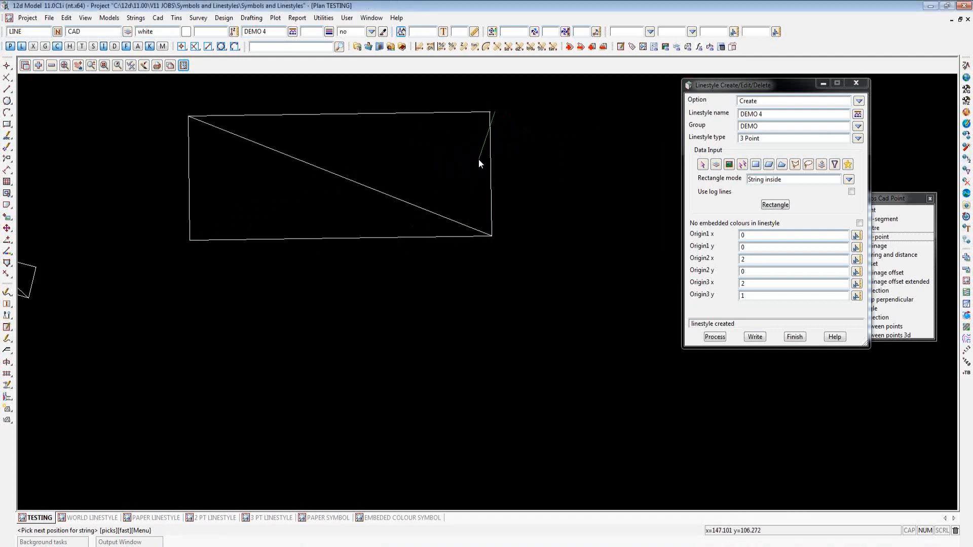
key(Escape)
scroll(329, 247, down, 5)
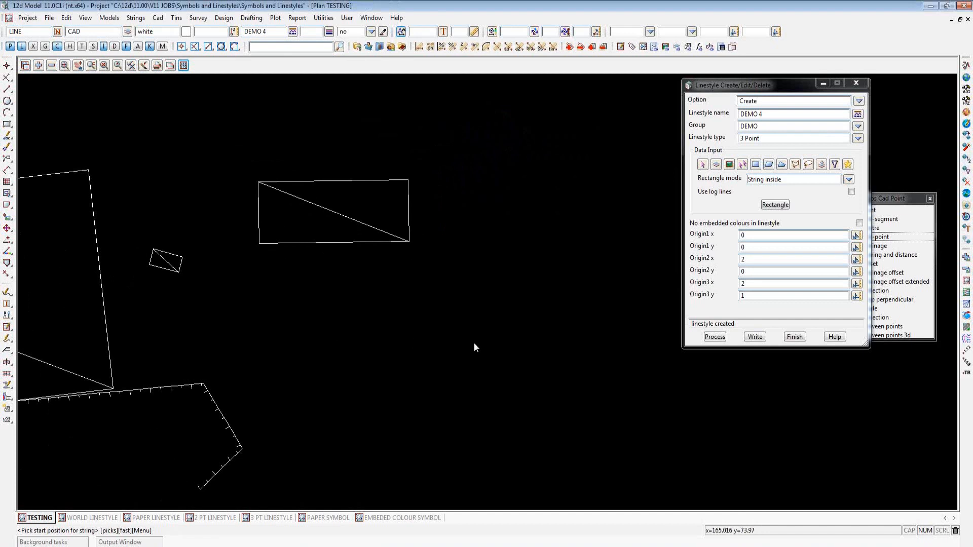
Write the linestyles to linestyl.4d in the current folder and finish the linestyle creation dialog
click(756, 337)
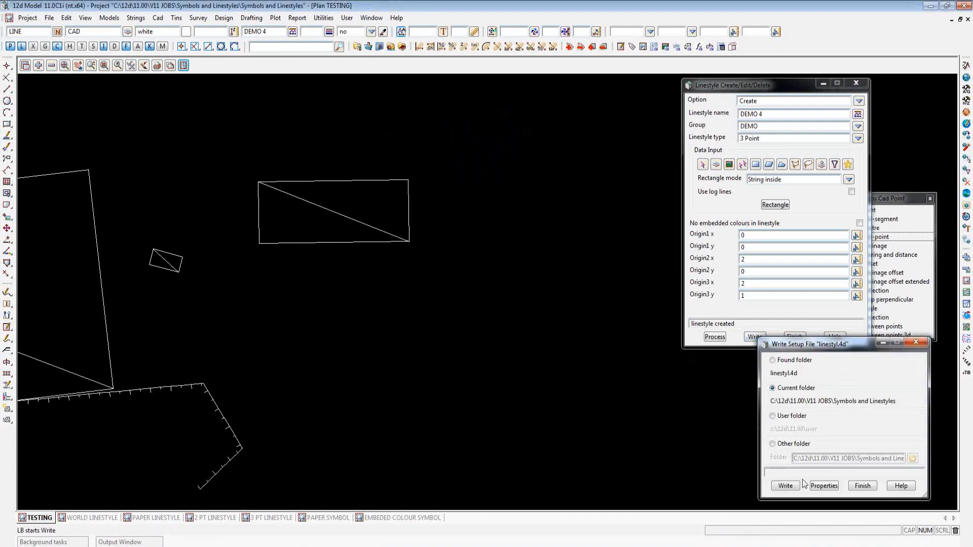
click(786, 487)
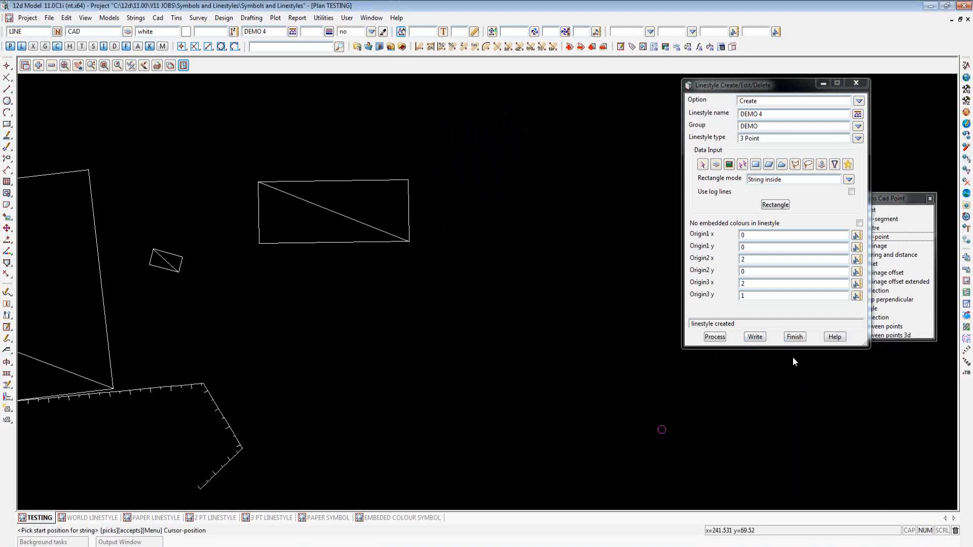
click(795, 337)
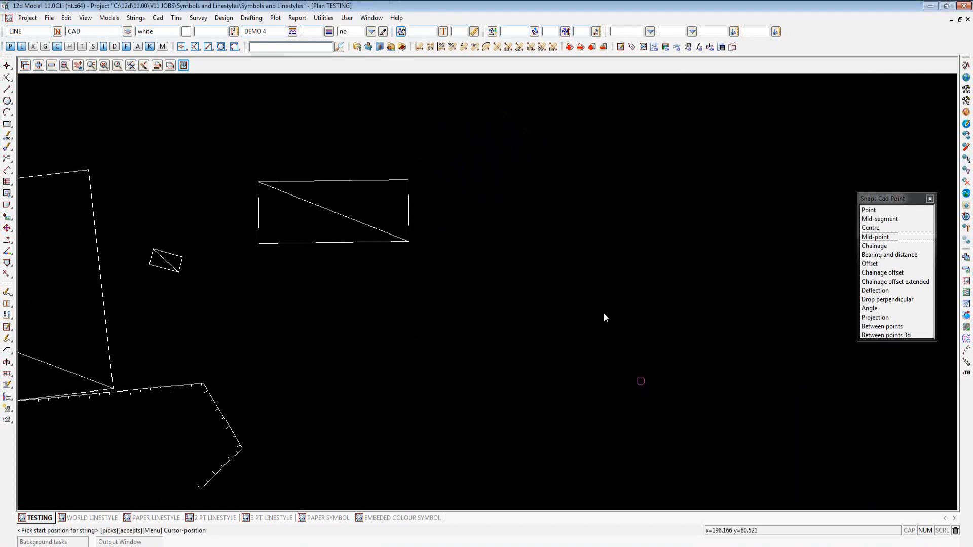
Switch to the PAPER SYMBOL view and set the default CAD model to DEMO 5
scroll(604, 312, down, 2)
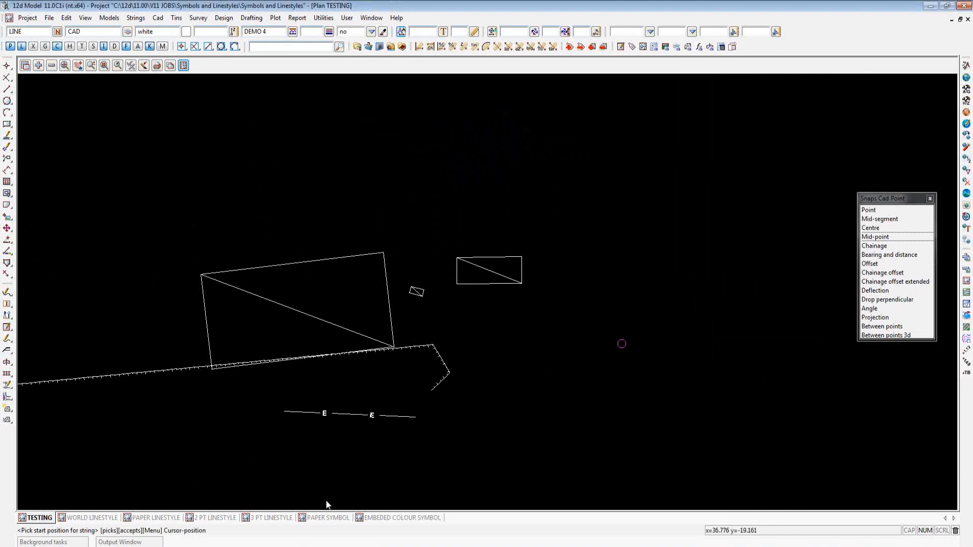
click(327, 518)
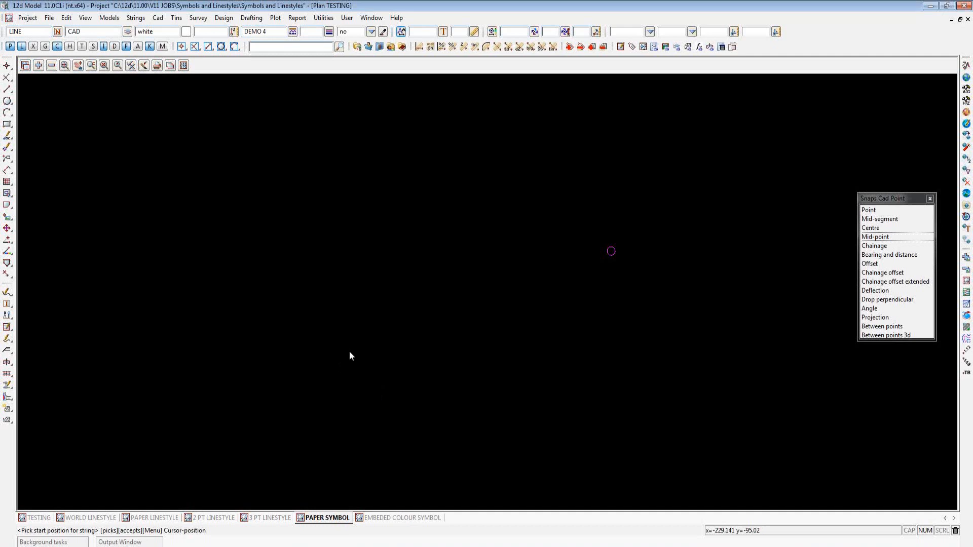
double_click(81, 31)
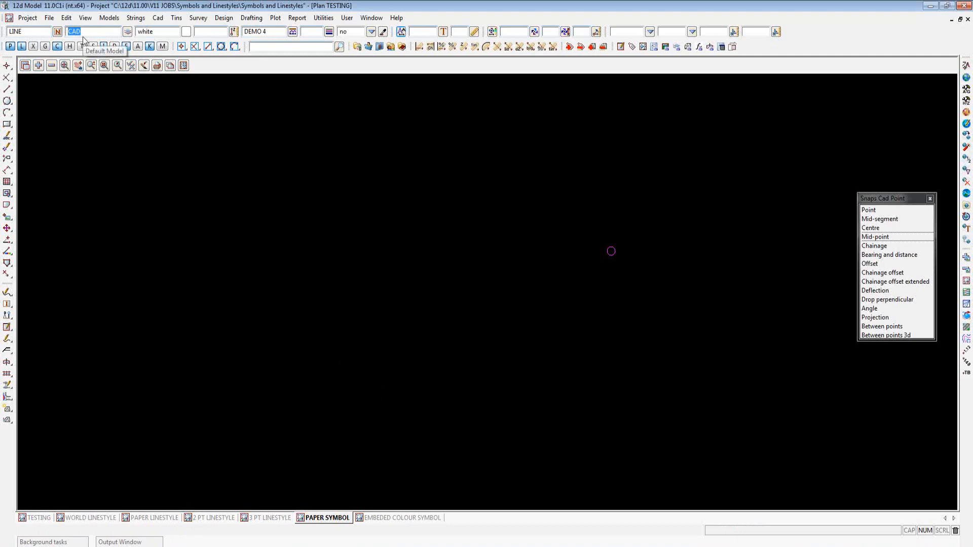
text(DEMO 5)
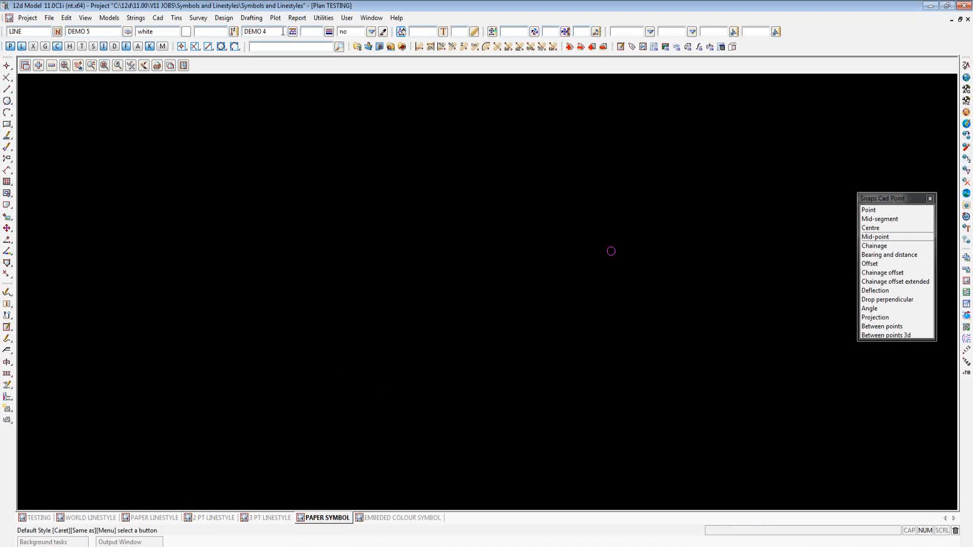
Set the default linestyle to 1 and draw a circle of radius 1.5 centred at 0 0
click(265, 31)
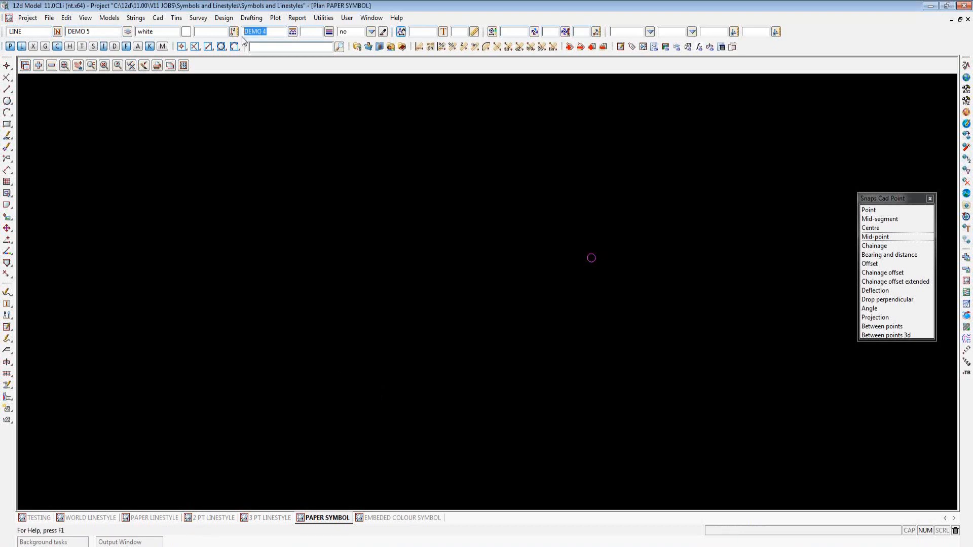
text(1)
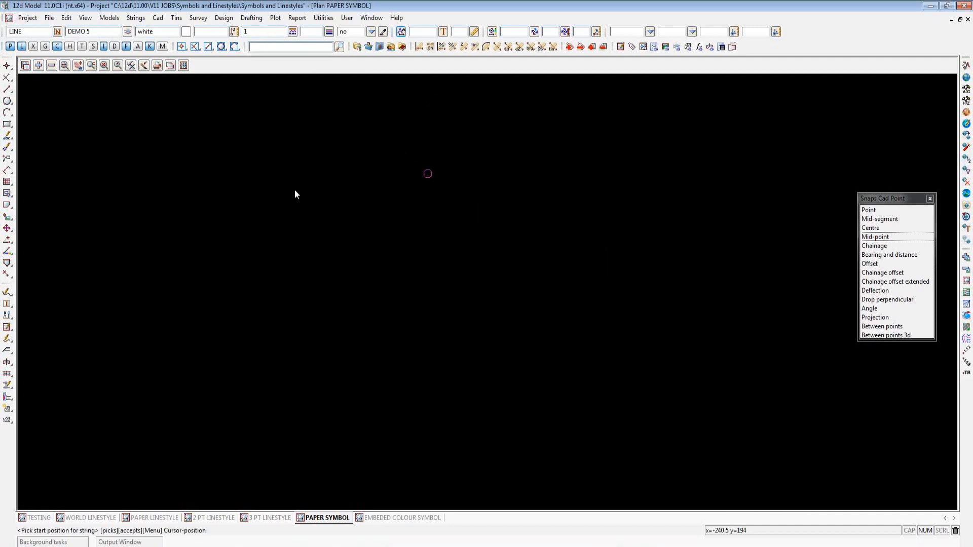
click(7, 101)
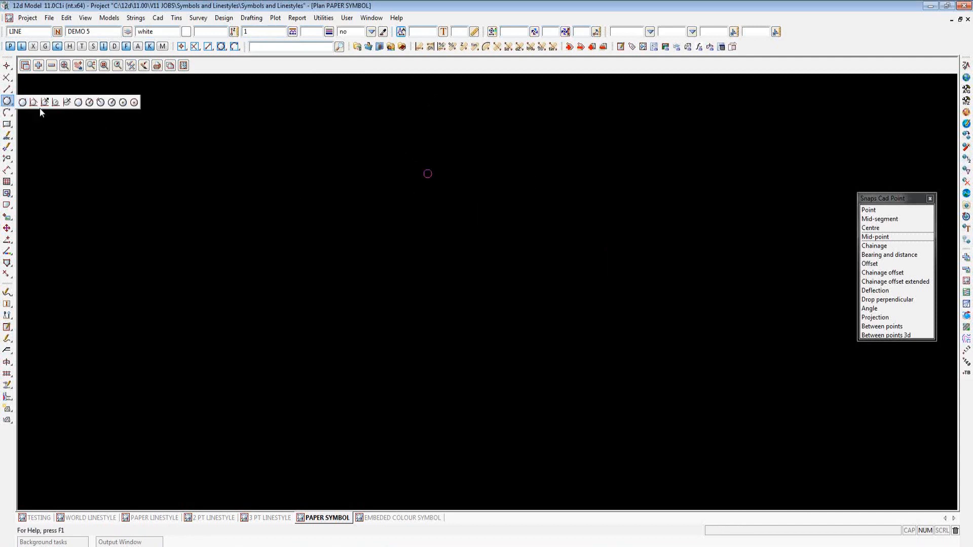
click(112, 102)
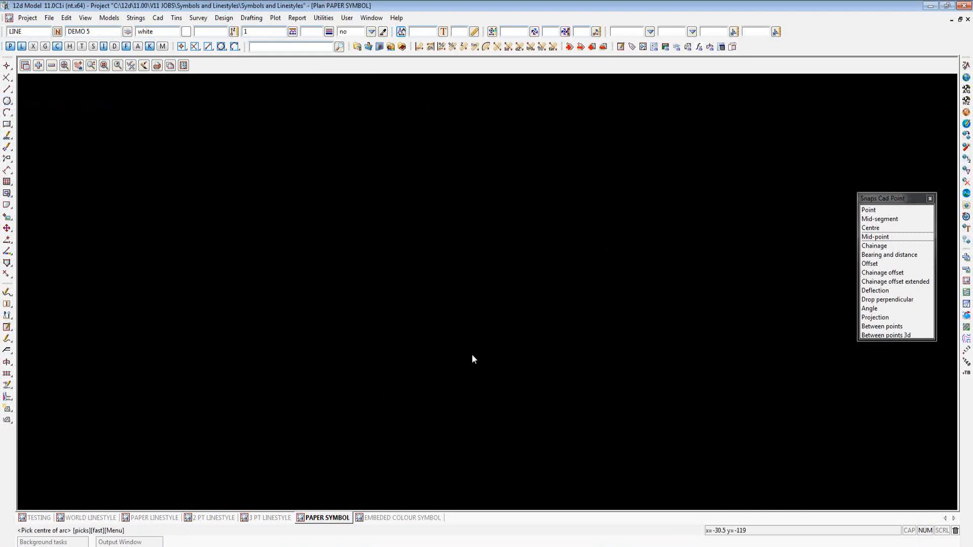
key(space)
text(0 0)
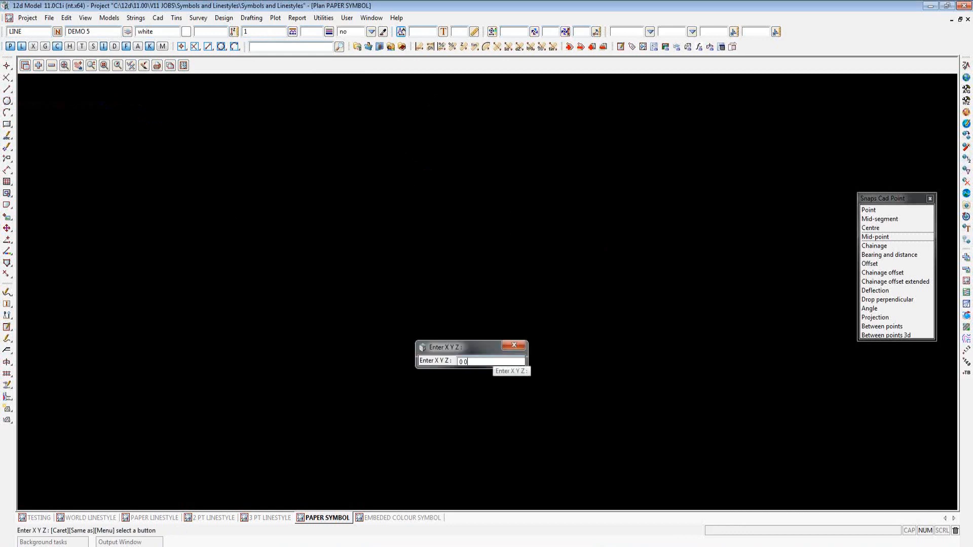
key(Return)
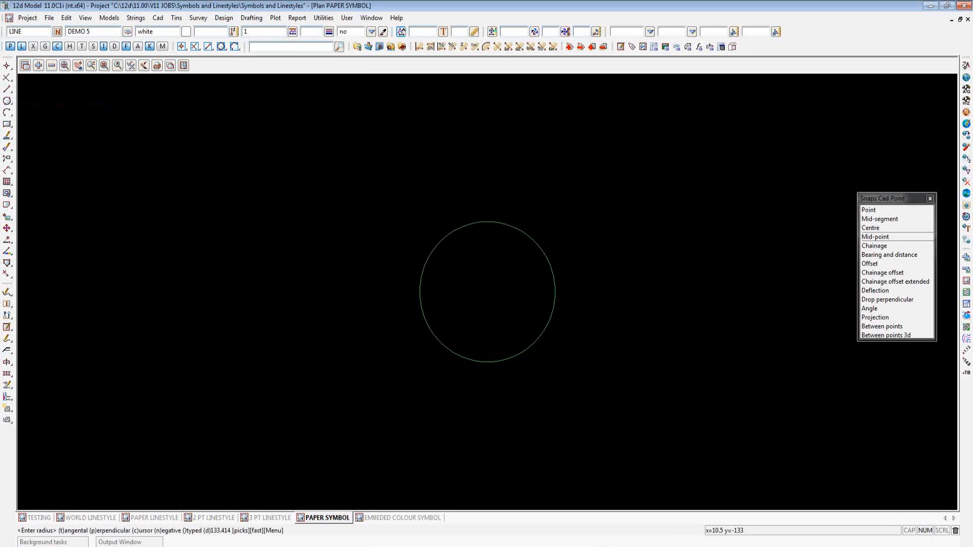
key(space)
text(1.5)
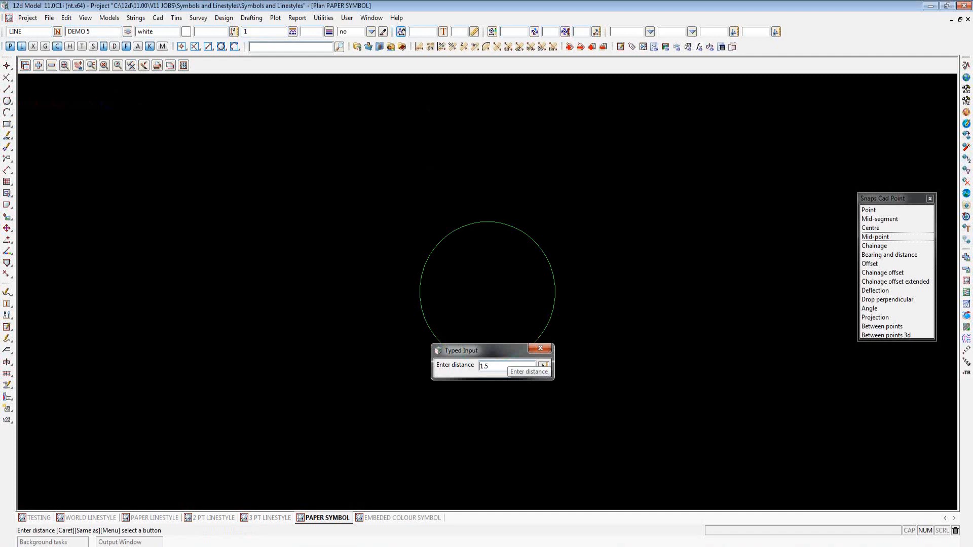
key(Return)
scroll(506, 368, down, 2)
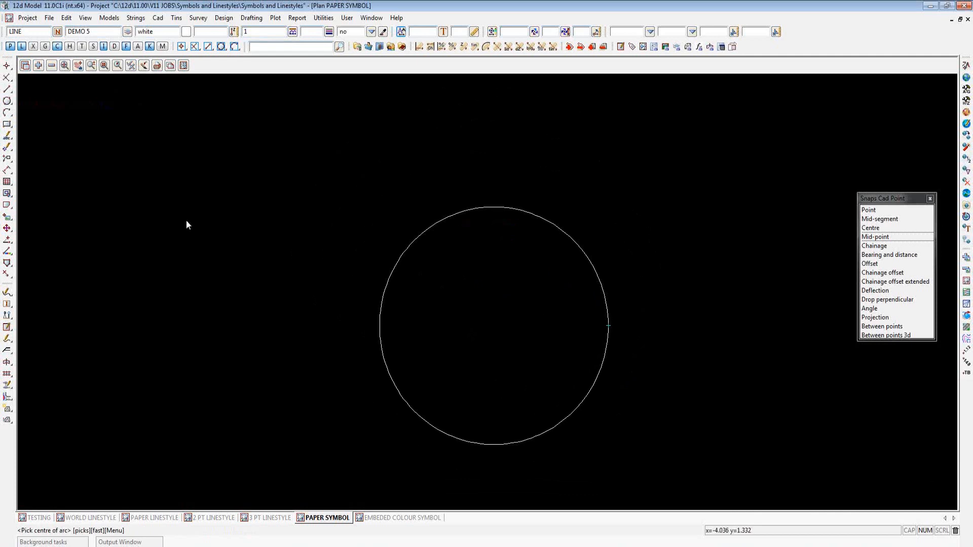
Set the default text style to Arial with a height of 1.5 and middle-centre justification
click(445, 32)
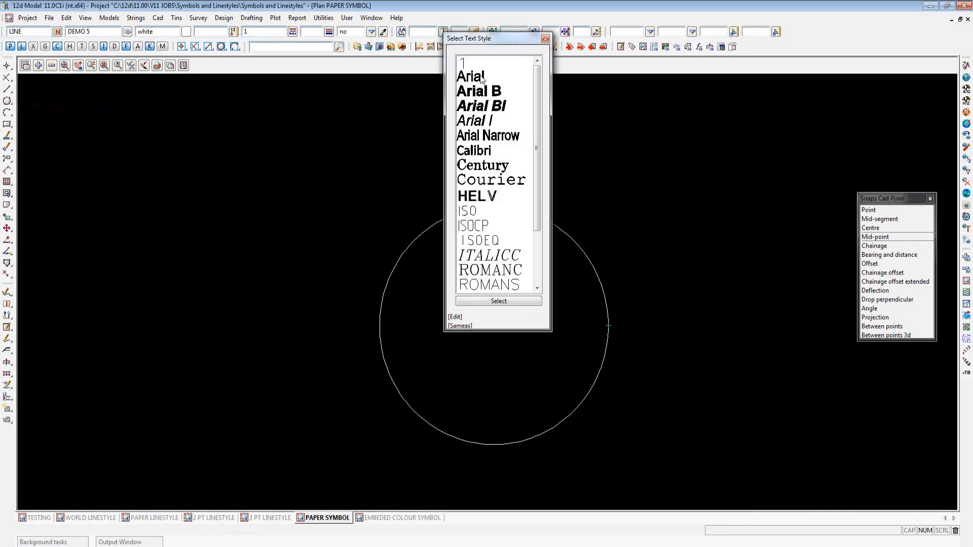
double_click(481, 81)
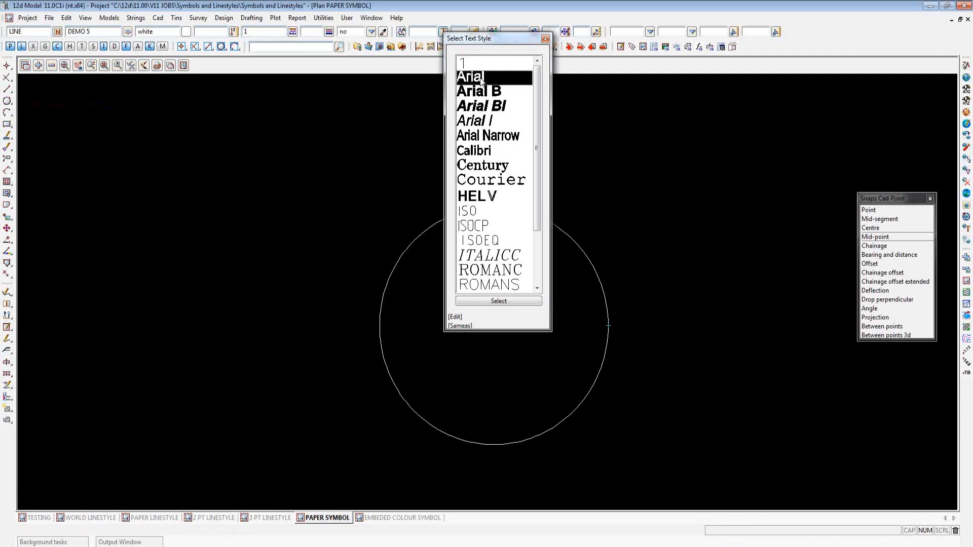
click(404, 34)
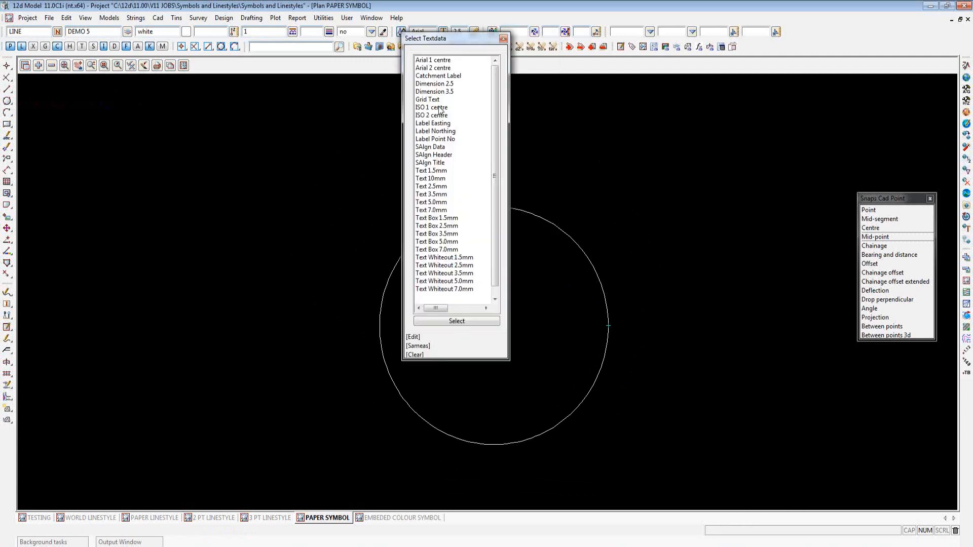
double_click(414, 335)
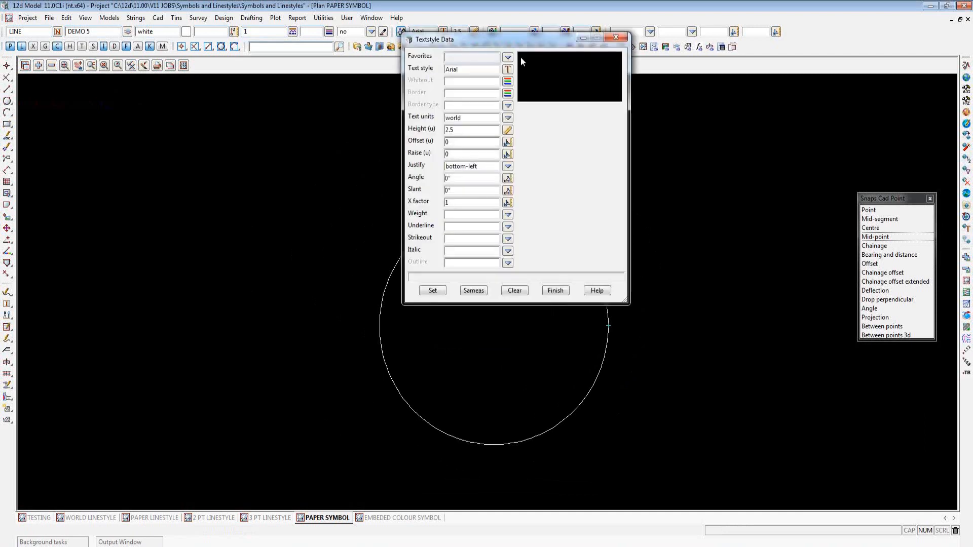
double_click(462, 131)
text(1.5)
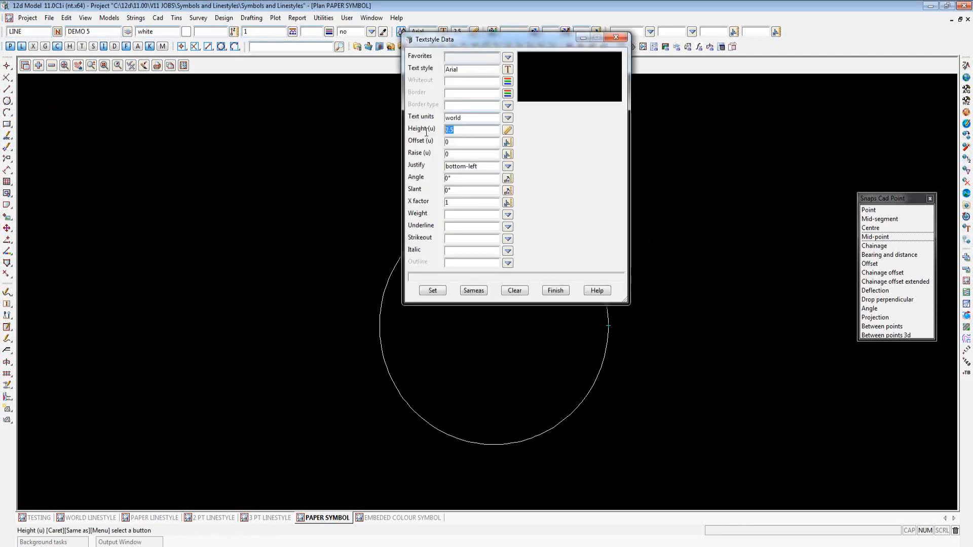
key(Return)
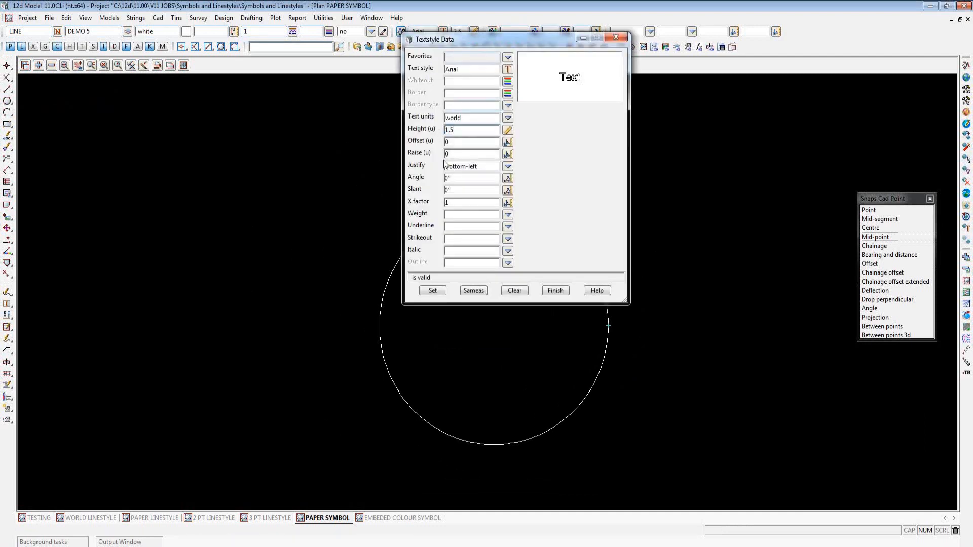
click(507, 167)
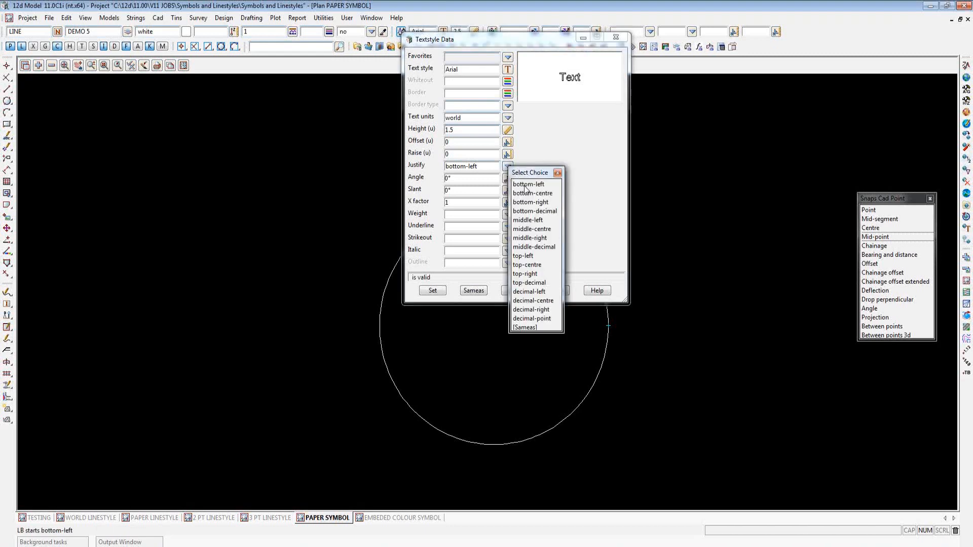
click(536, 229)
Set the text weight to Normal, turn off underline, strikeout and italic, and apply the text style data
click(507, 215)
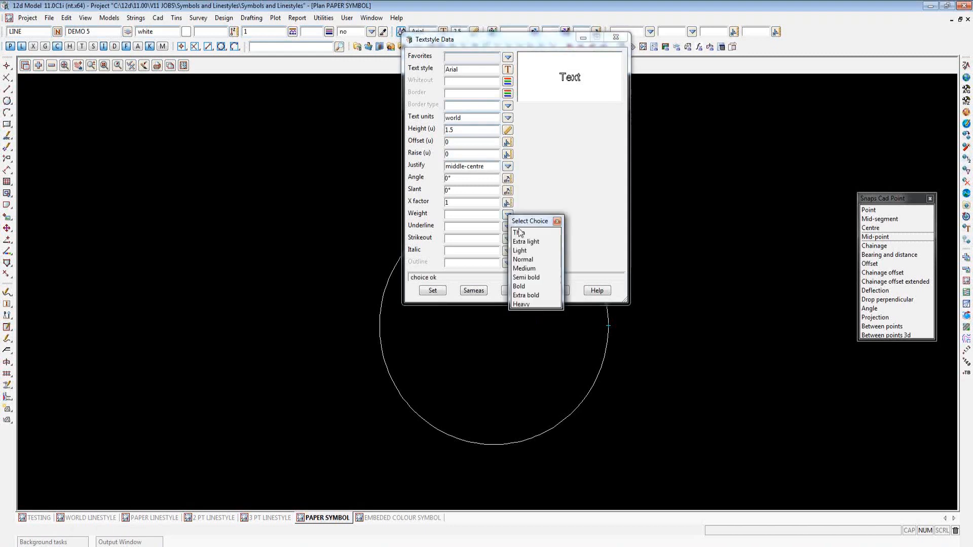
click(522, 255)
click(508, 227)
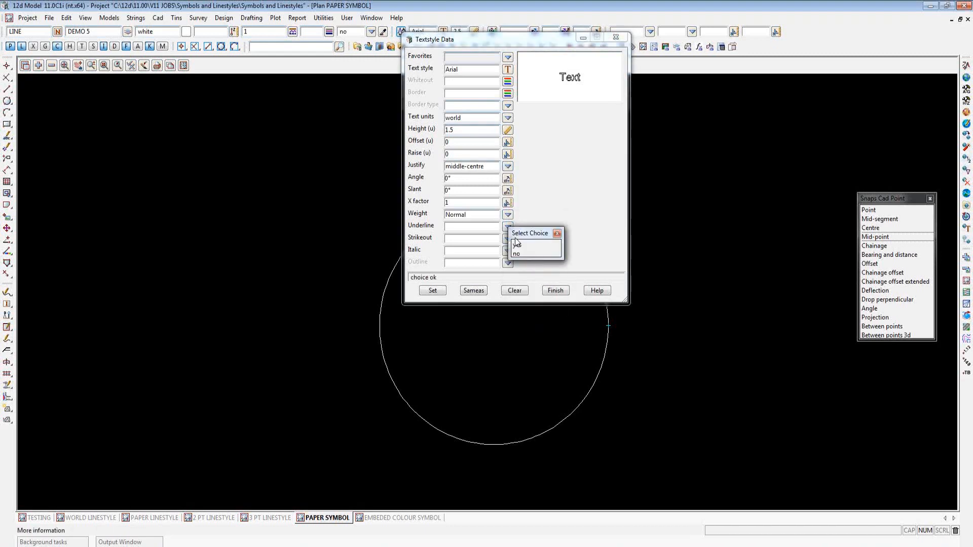
click(514, 254)
click(508, 239)
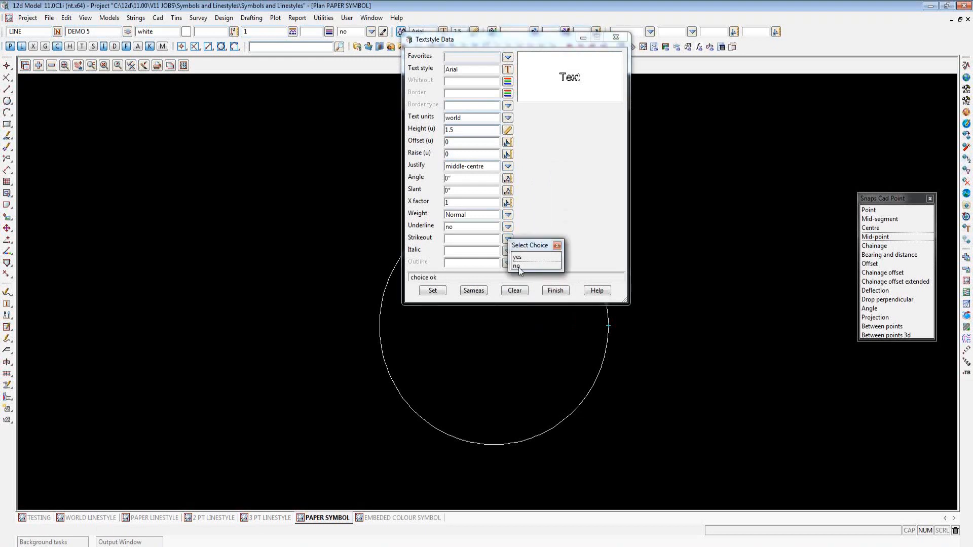
click(516, 265)
click(508, 251)
click(516, 278)
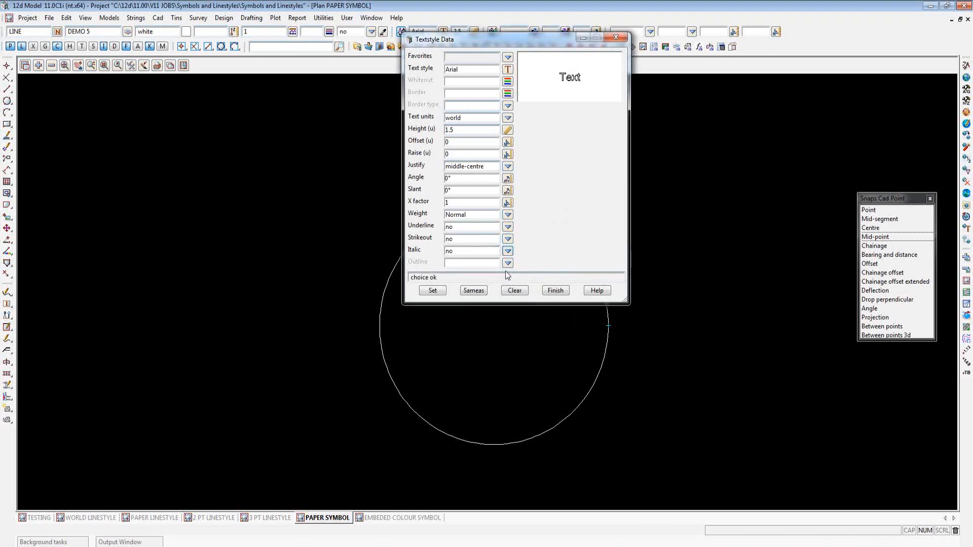
click(437, 293)
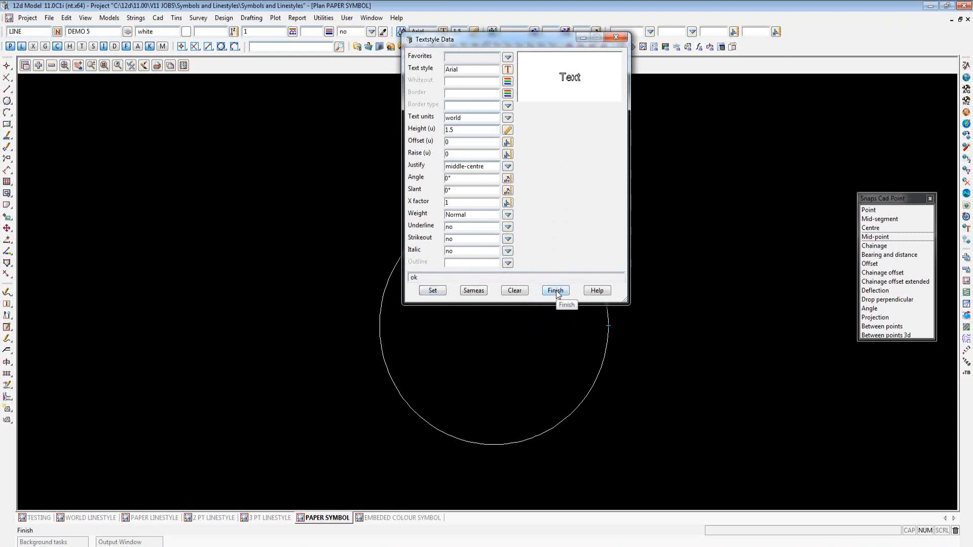
click(556, 291)
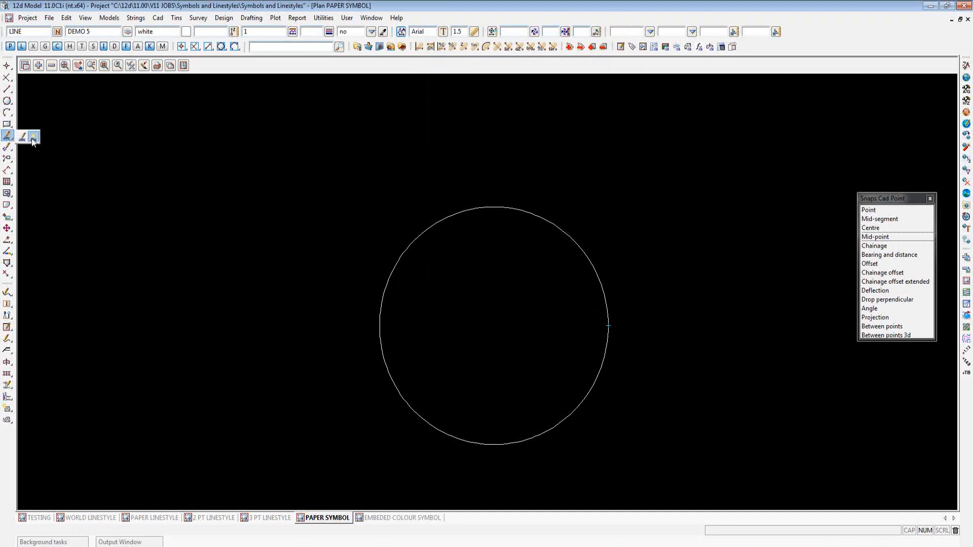
Create the text MH at the centre of the circle
click(33, 138)
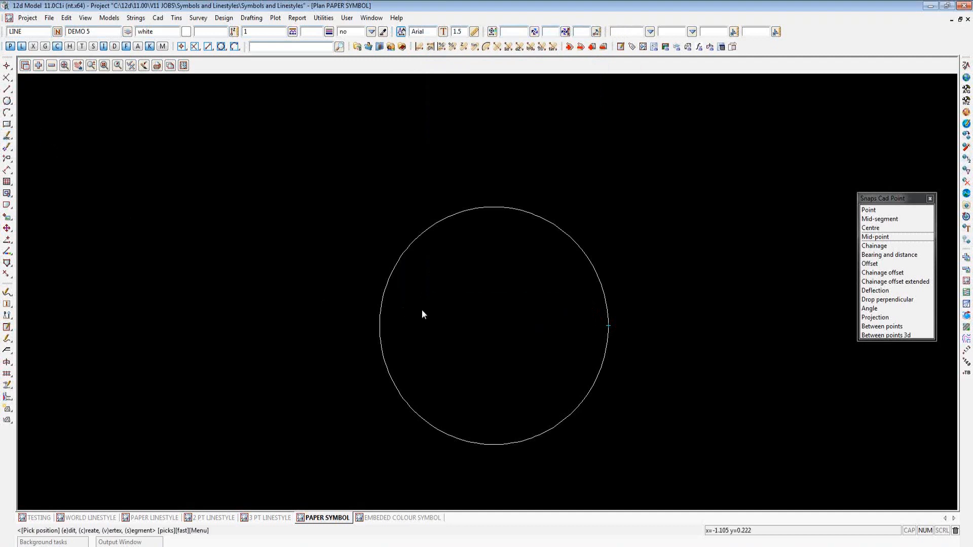
click(494, 327)
middle_click(494, 327)
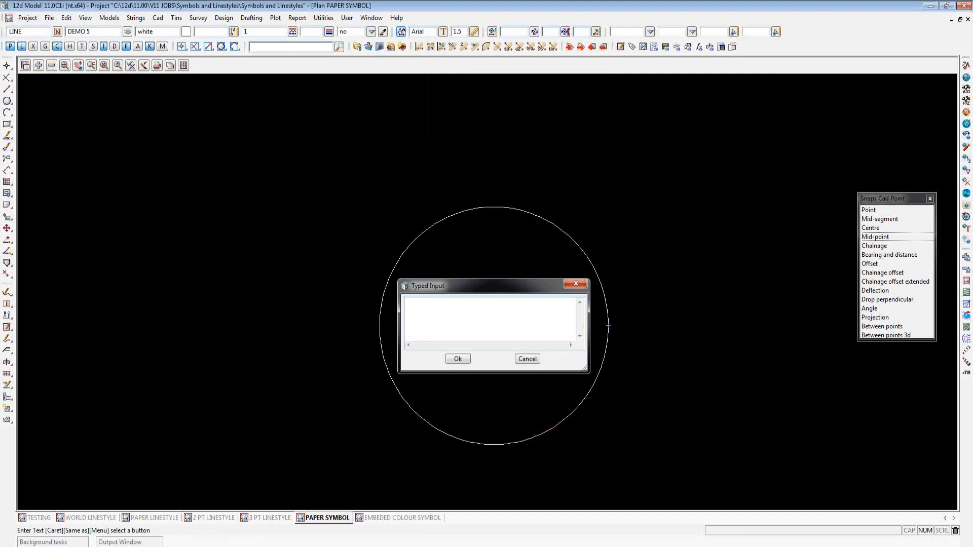
text(MH)
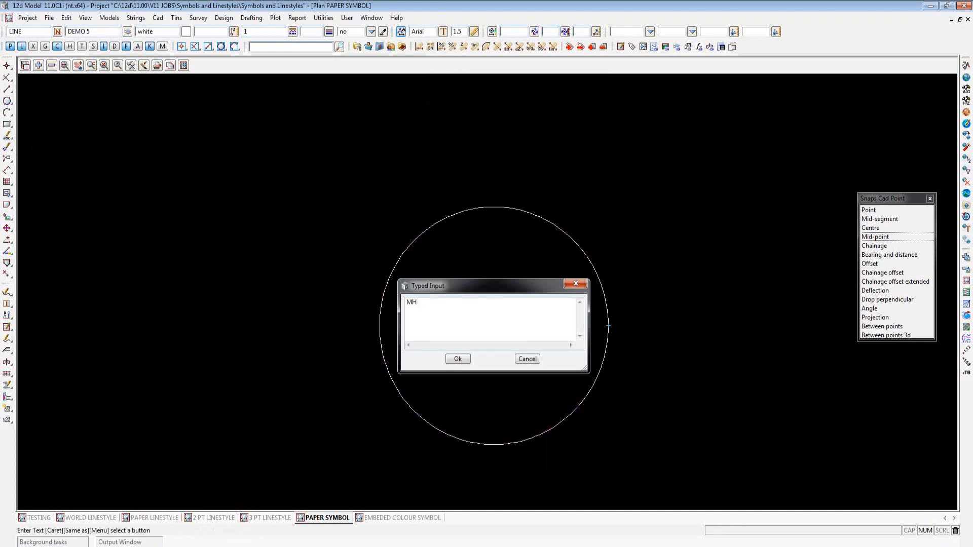
click(460, 358)
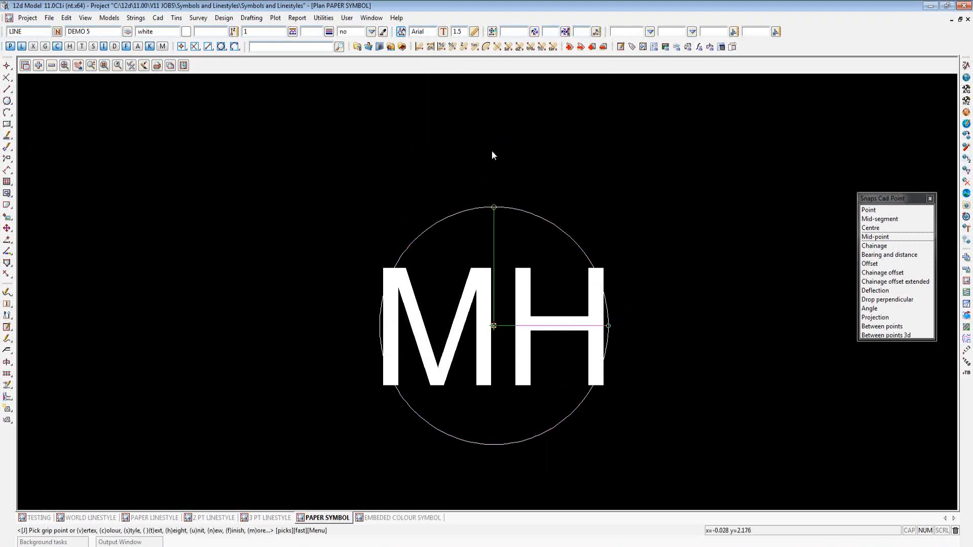
Reduce the height of the MH text so it fits inside the circle, and end the text editing
click(499, 134)
click(496, 134)
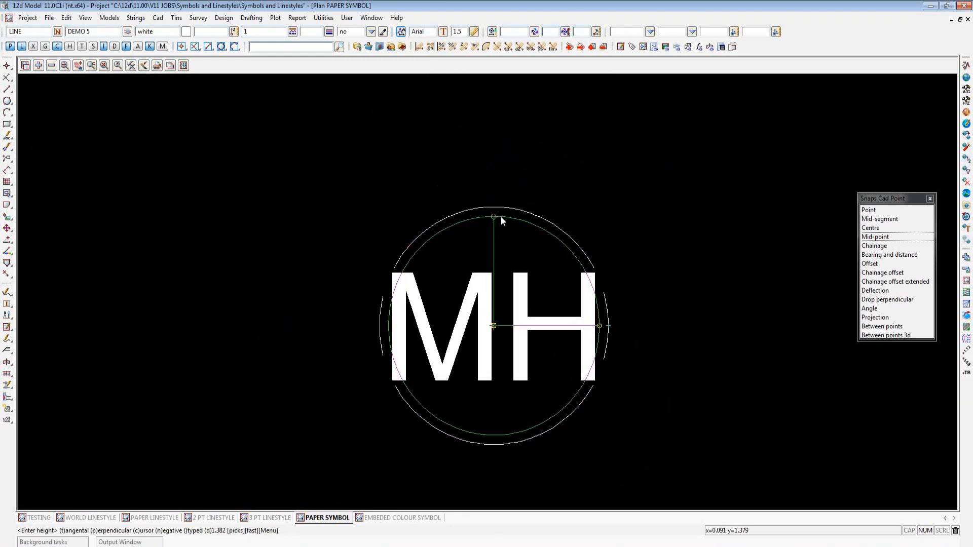
click(505, 222)
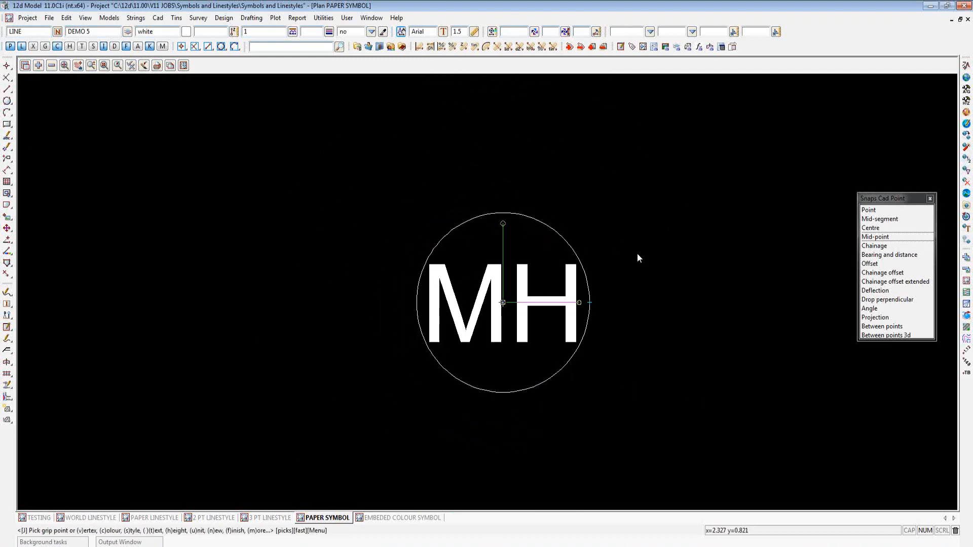
key(Escape)
scroll(362, 289, down, 1)
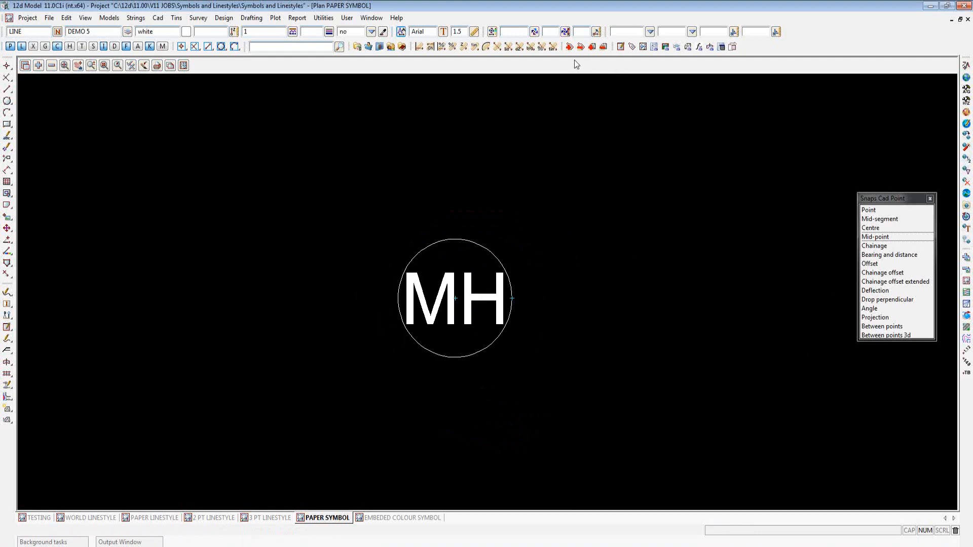
Start creating a symbol named DEMO 1 in group DEMO with symbol type Paper
click(535, 32)
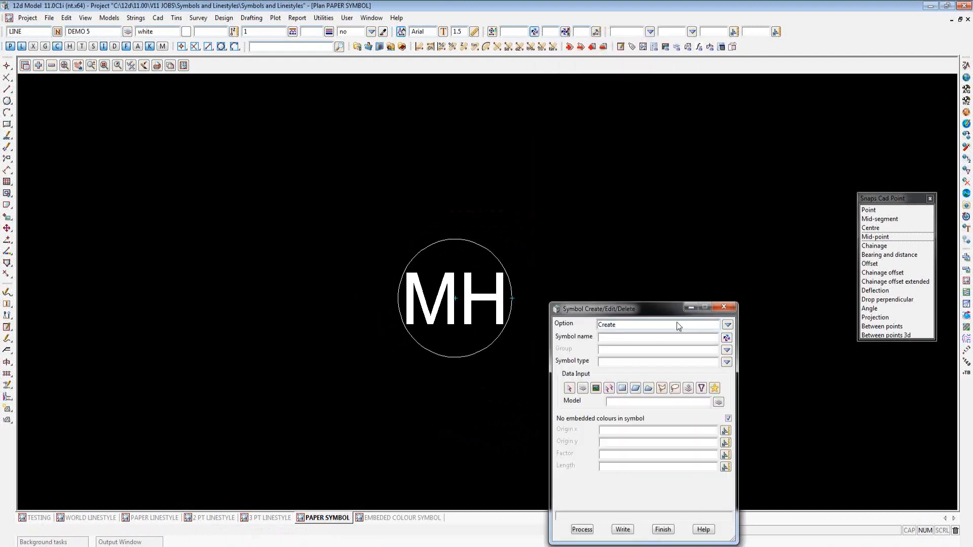
drag(619, 309, 653, 166)
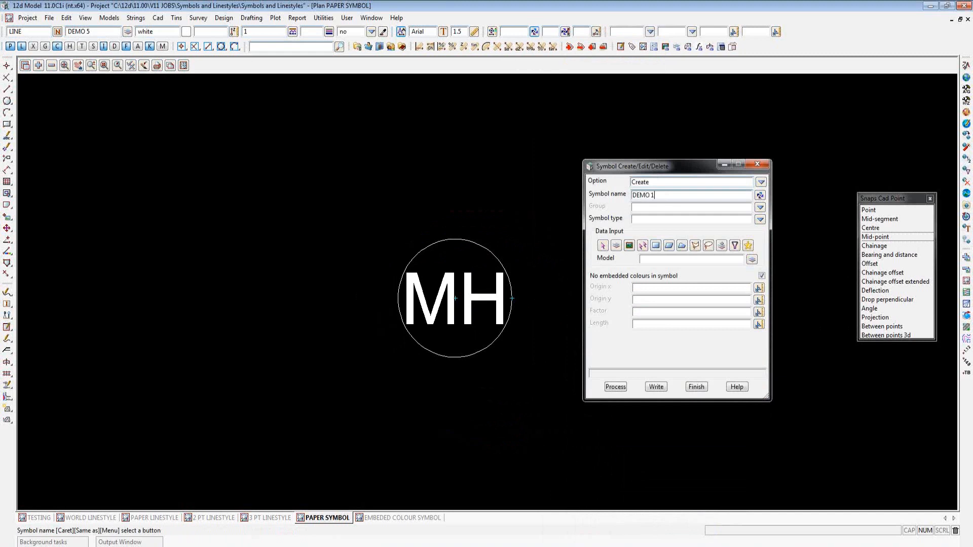
click(740, 208)
text(DEMO)
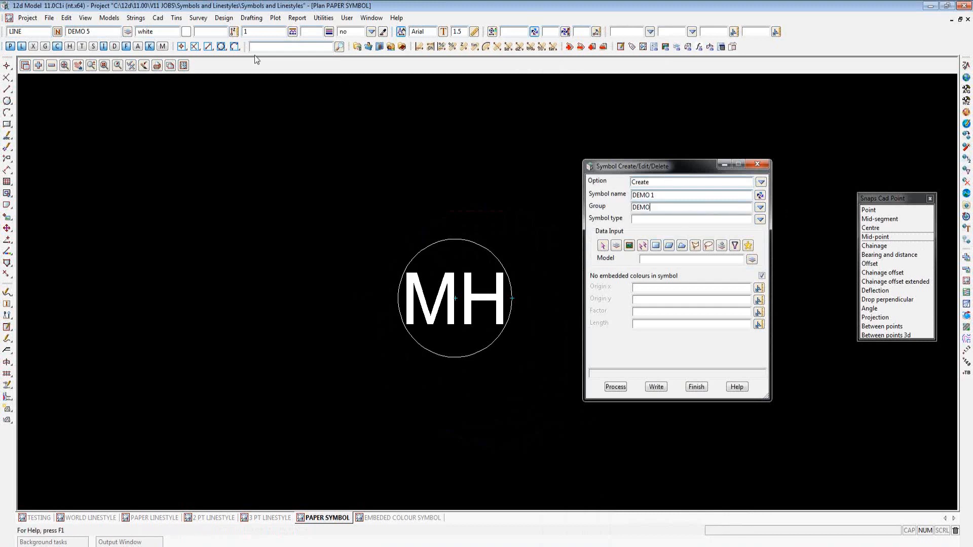
click(761, 220)
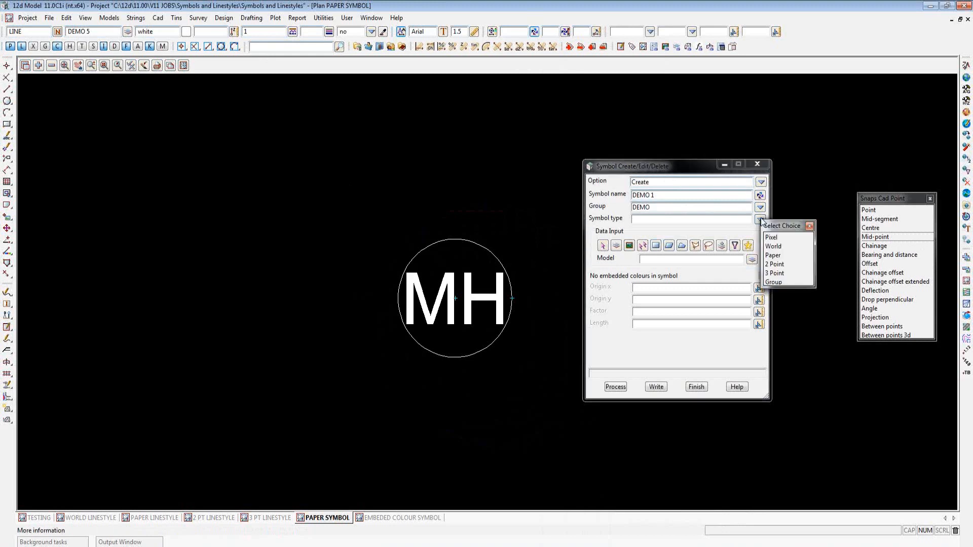
click(777, 256)
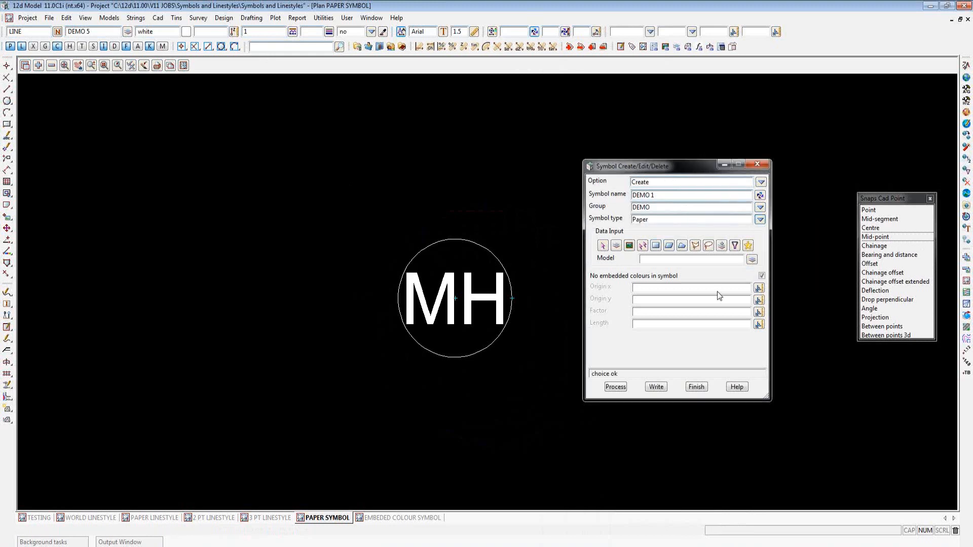
Create the DEMO 1 symbol from the circle and text in model DEMO 5, with origin x 0 and origin y 0
middle_click(670, 260)
click(459, 301)
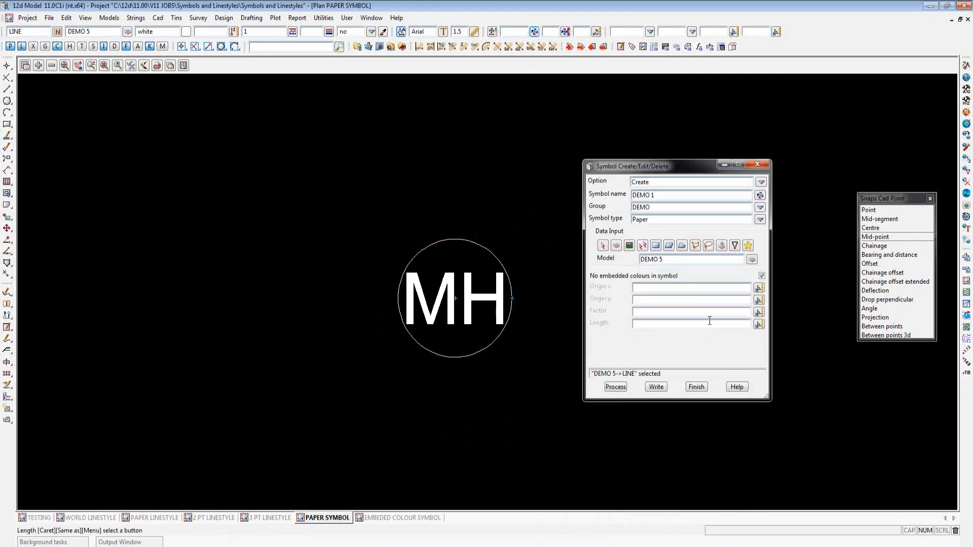
click(661, 288)
text(0)
key(Return)
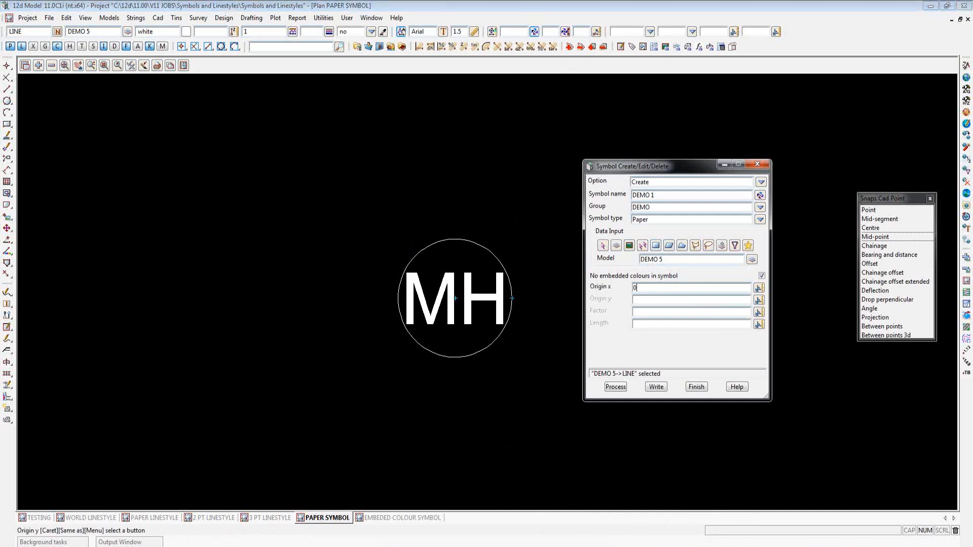
text(0)
click(616, 387)
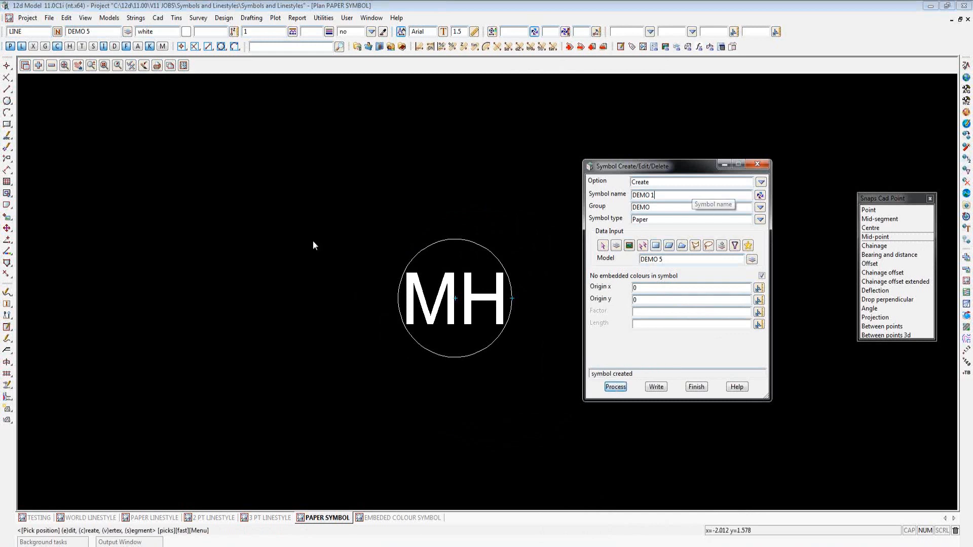
In the TESTING view, set the drawing defaults to symbol DEMO 1, model CAD and linestyle 0
click(35, 518)
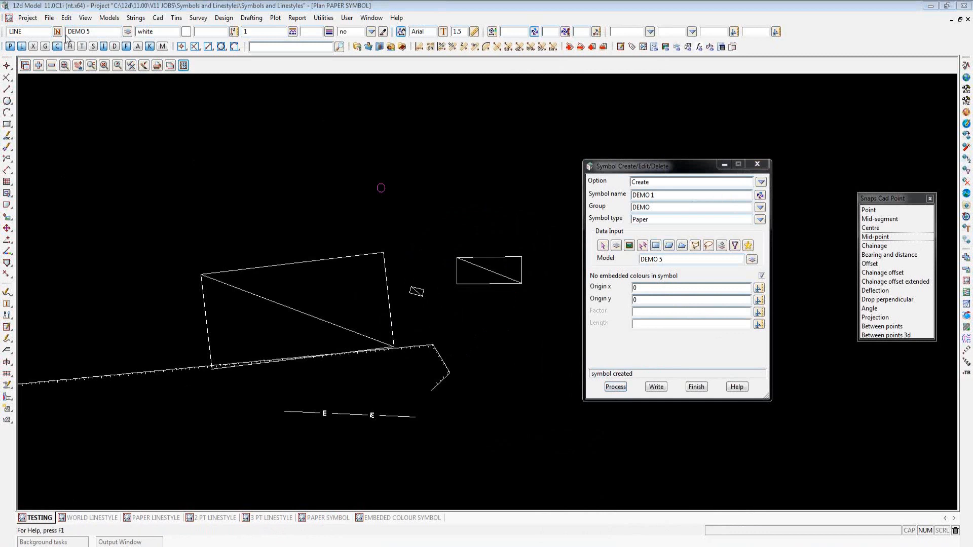
click(535, 32)
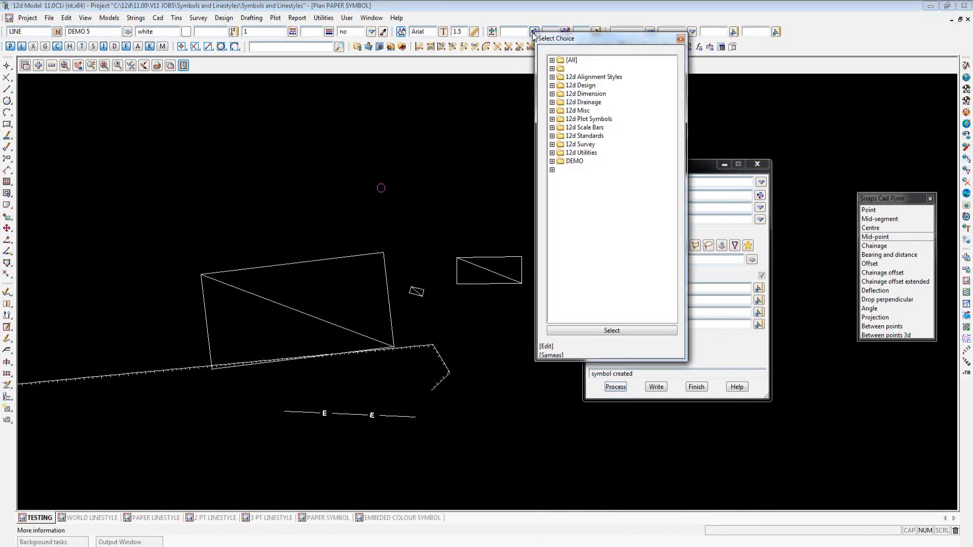
click(552, 162)
double_click(615, 196)
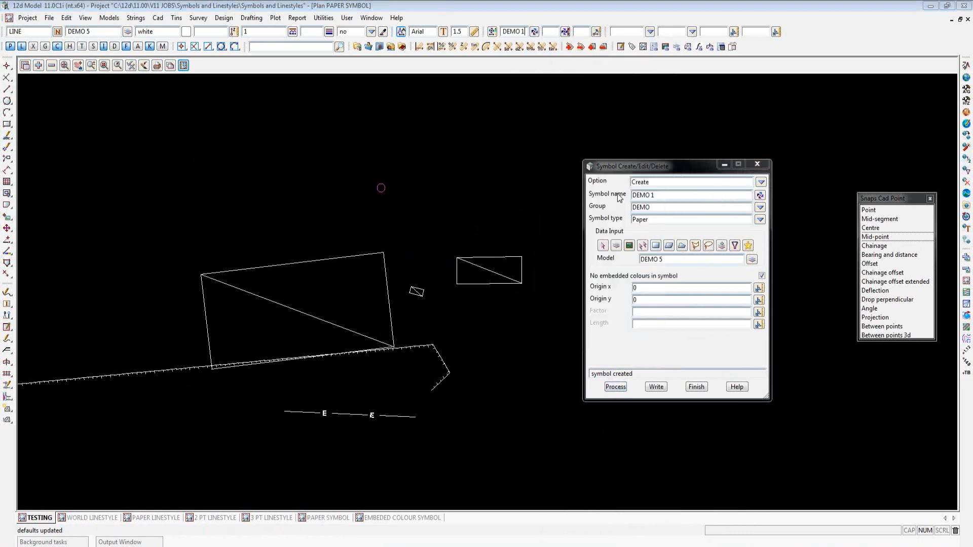
click(127, 31)
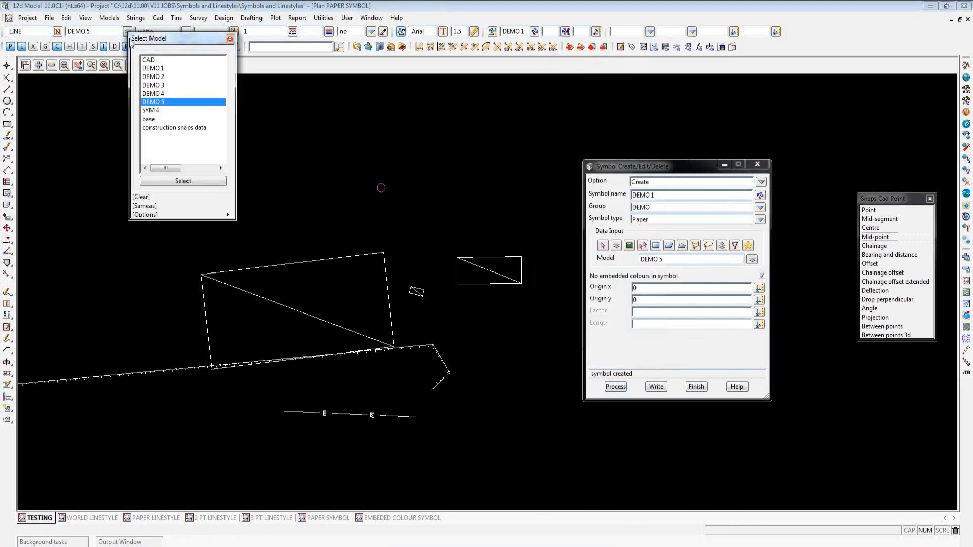
click(153, 60)
click(172, 181)
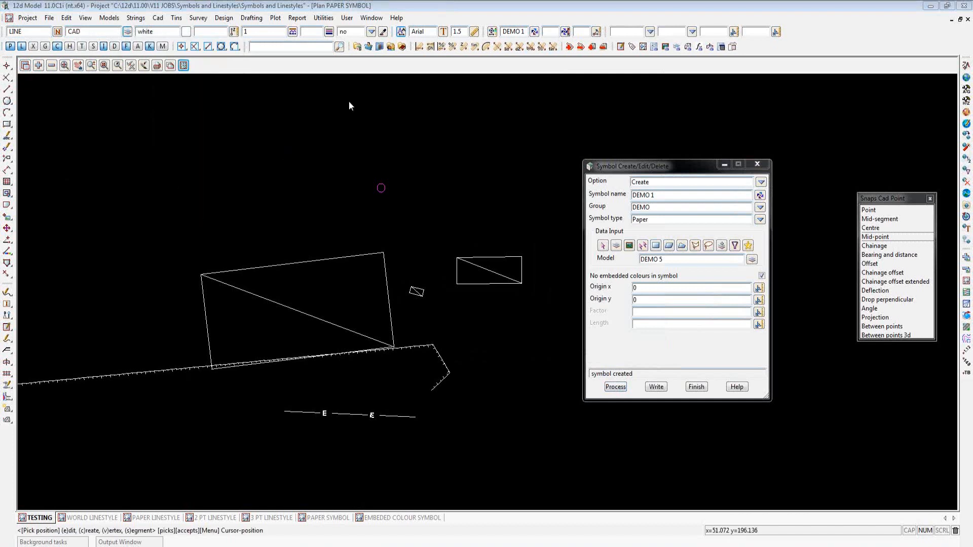
click(272, 32)
drag(259, 34, 242, 32)
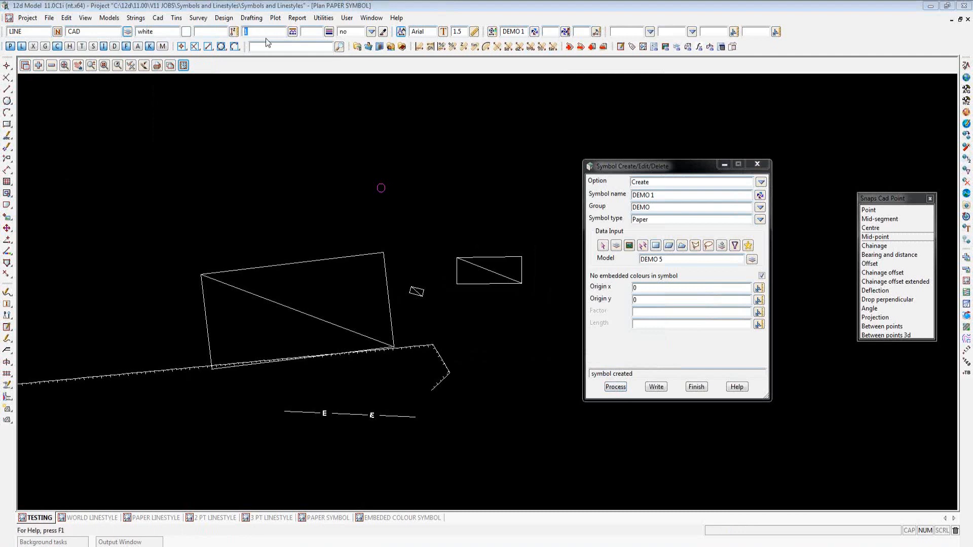
text(0)
Place a point with the DEMO 1 symbol in the empty area above the large rectangle
click(6, 68)
scroll(307, 248, up, 2)
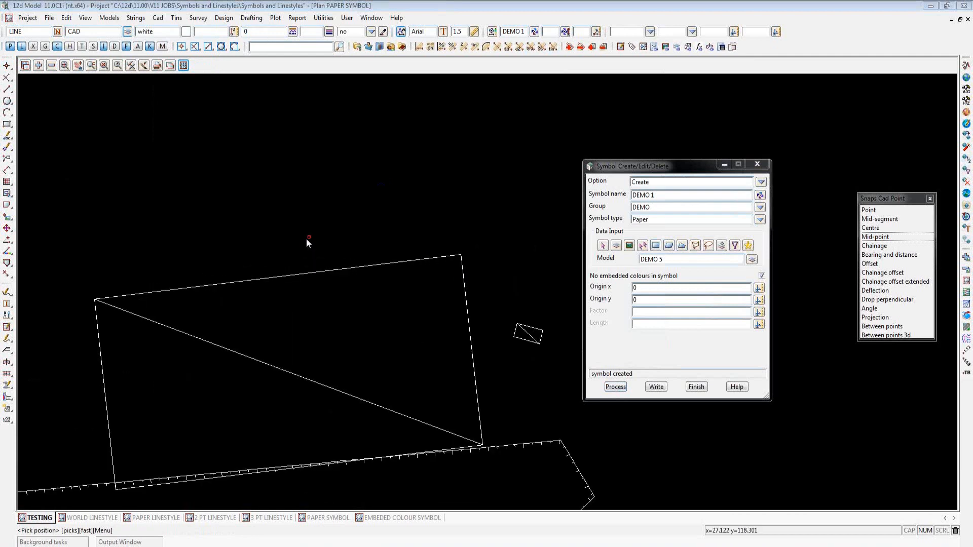
scroll(307, 243, up, 3)
scroll(322, 205, up, 2)
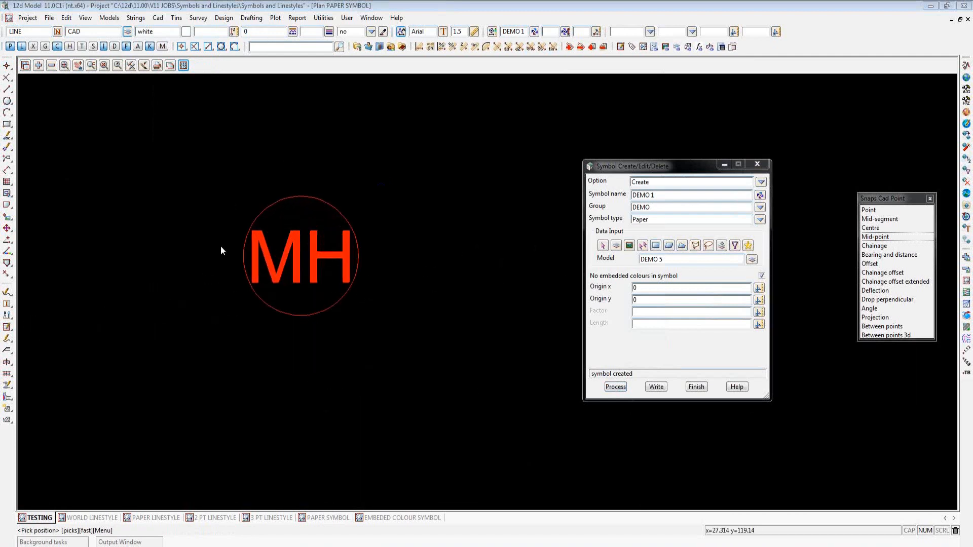
Clear the colour in the DEMO 1 symbol information and apply the settings
click(492, 32)
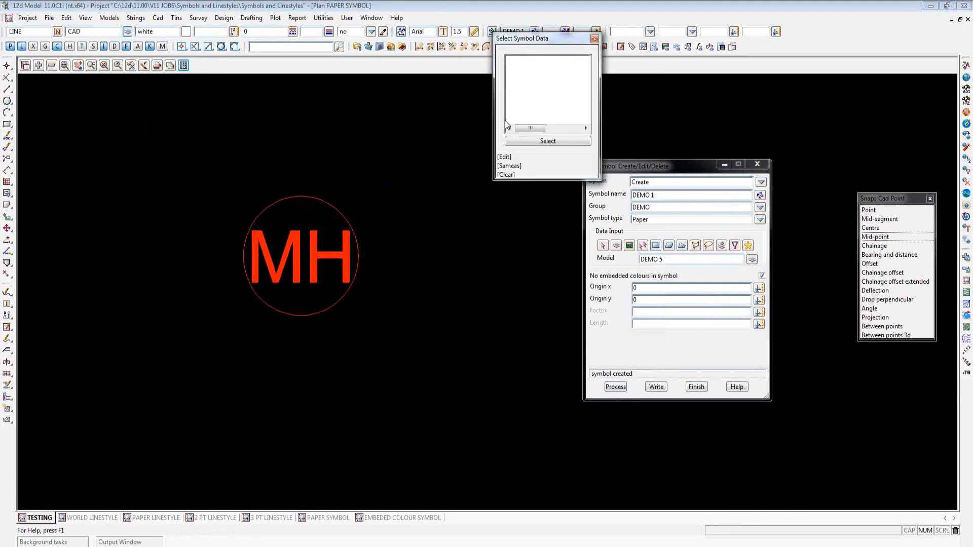
click(504, 157)
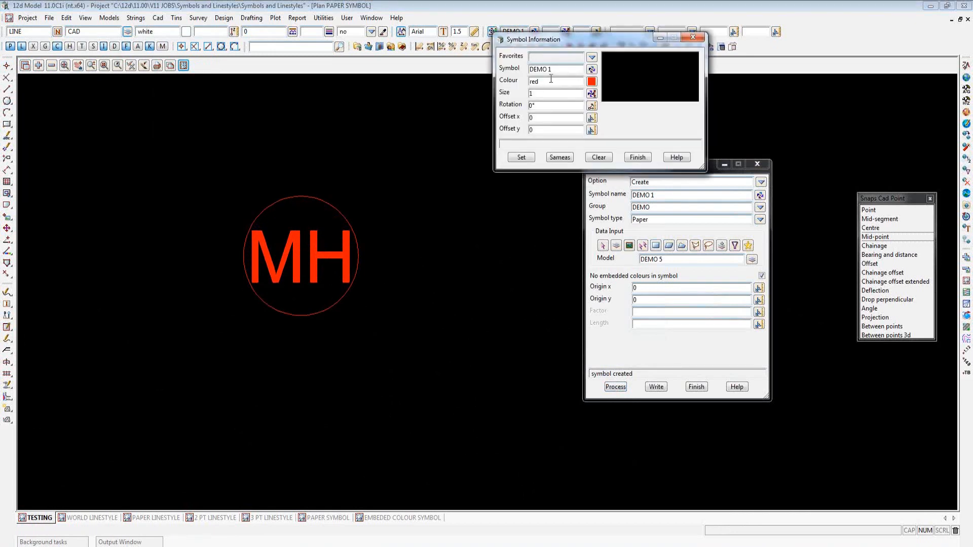
drag(562, 83, 490, 87)
key(Delete)
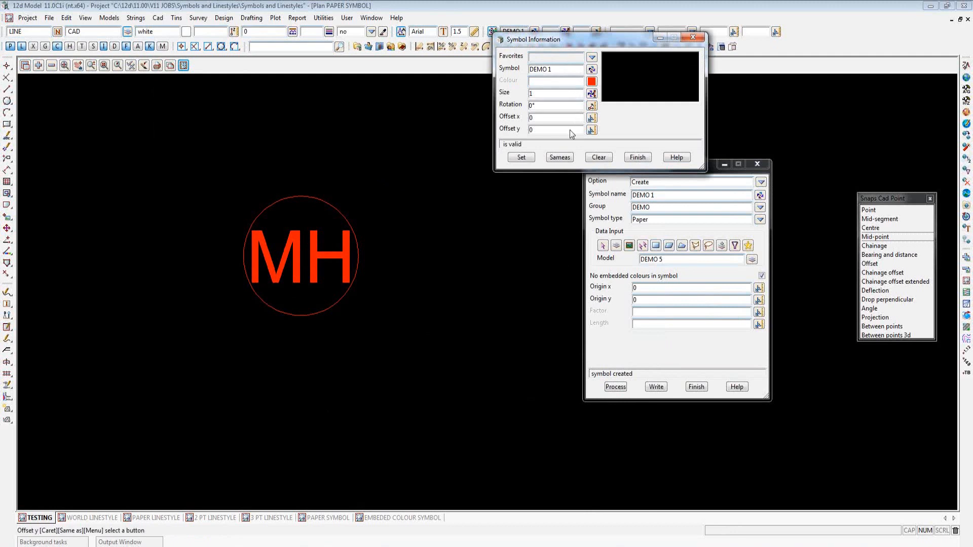
click(638, 157)
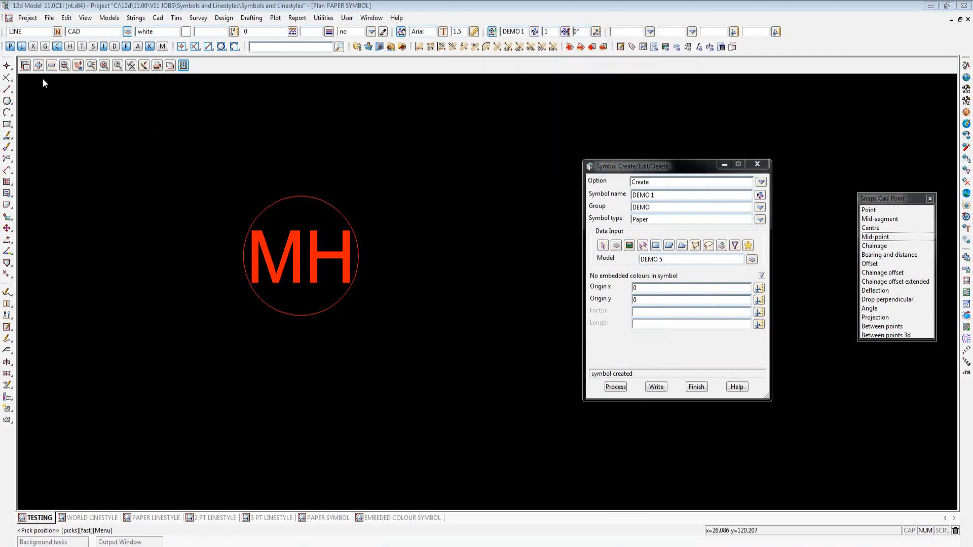
Place a second point with the DEMO 1 symbol beside the red one
click(493, 249)
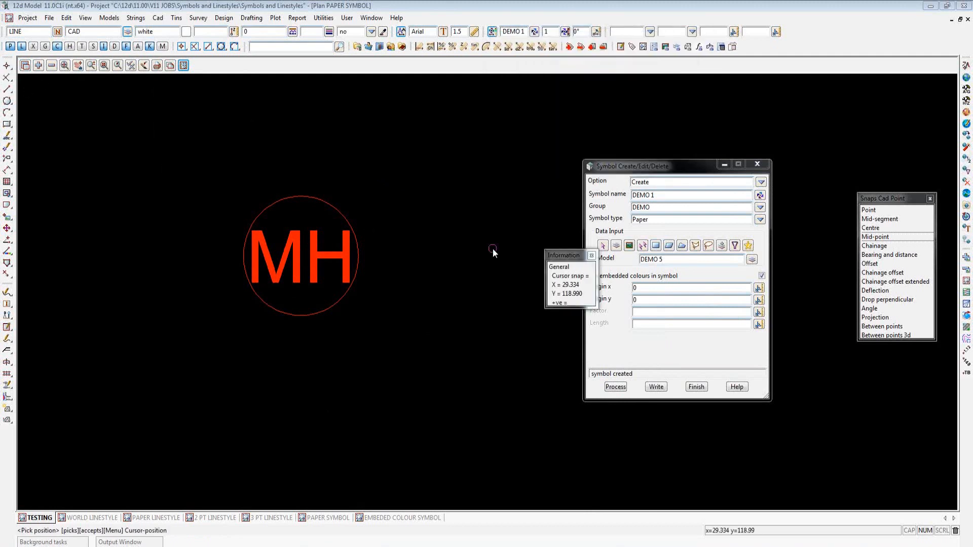
middle_click(493, 248)
scroll(320, 234, down, 3)
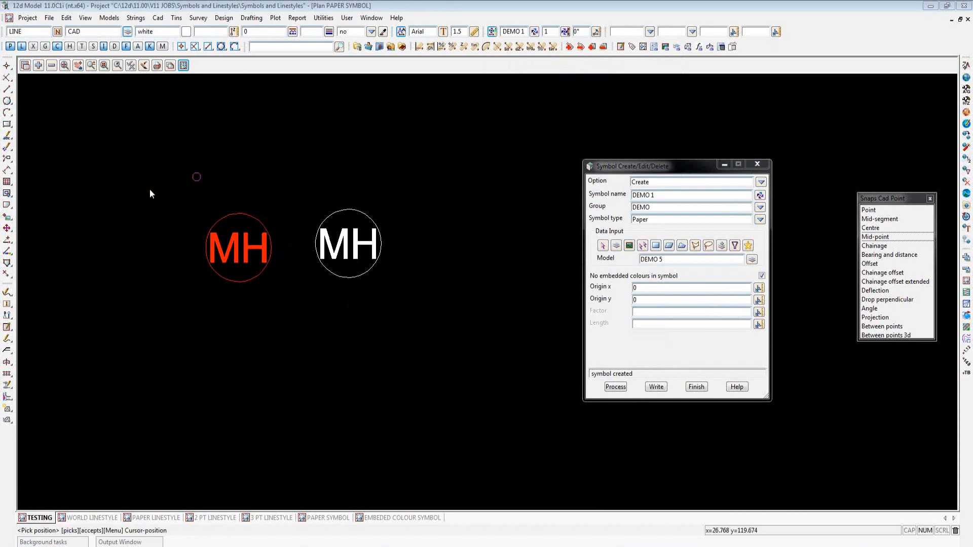
scroll(155, 191, down, 2)
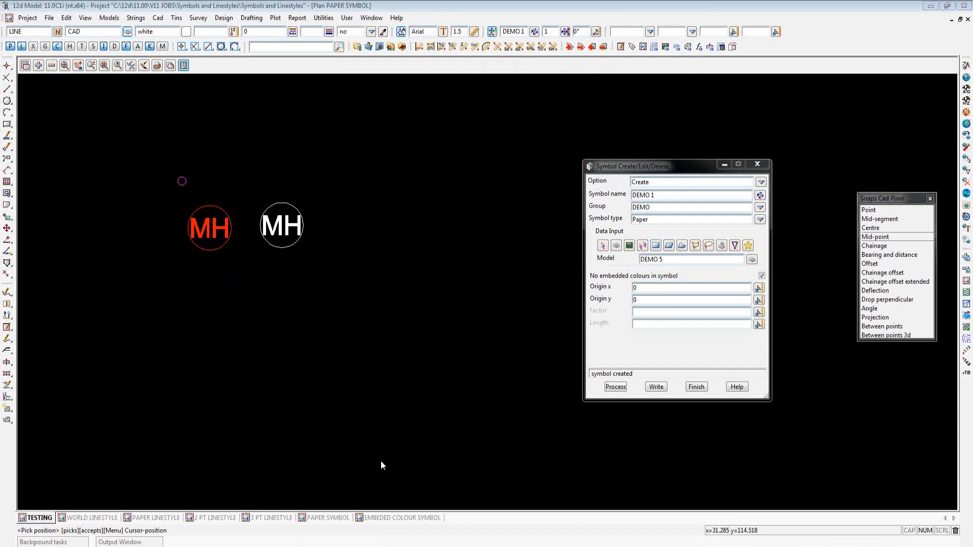
Create symbol DEMO 2 from the skull drawing in model SYM 4 in the EMBEDED COLOUR SYMBOL view, allowing embedded colours
click(394, 518)
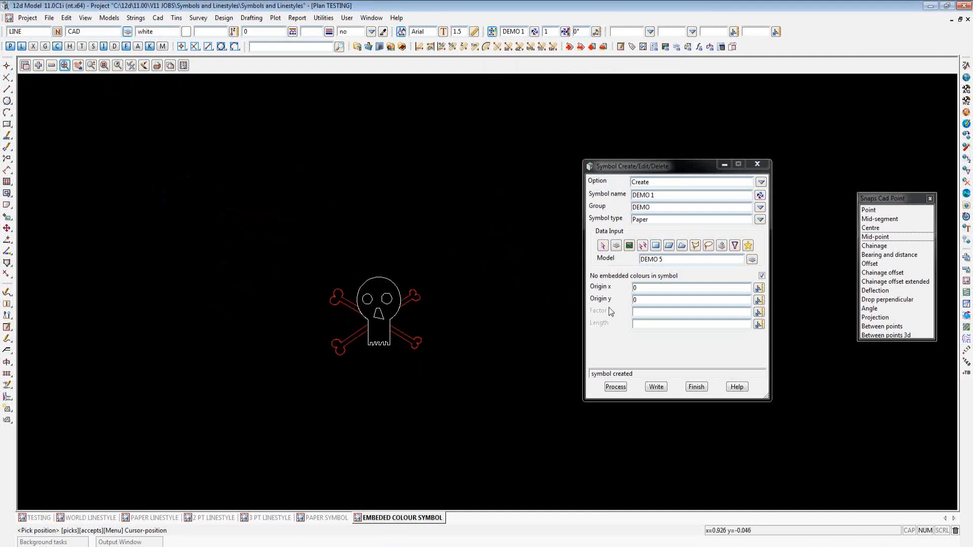
click(672, 195)
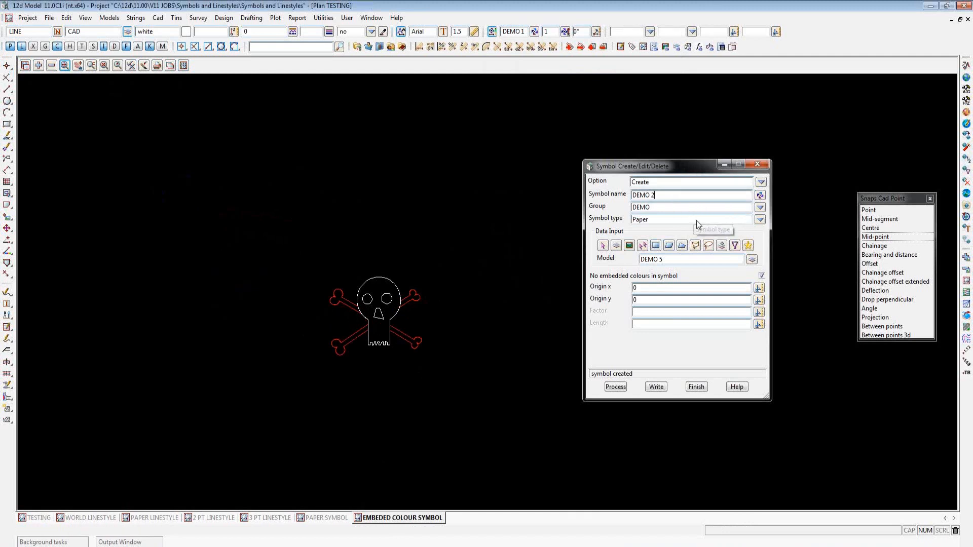
middle_click(660, 263)
click(401, 304)
middle_click(401, 303)
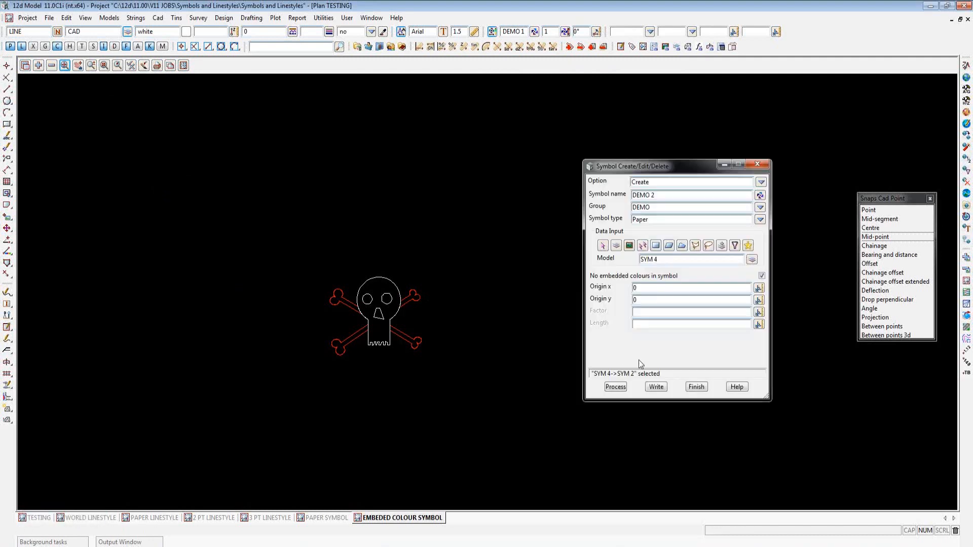
click(762, 277)
click(617, 387)
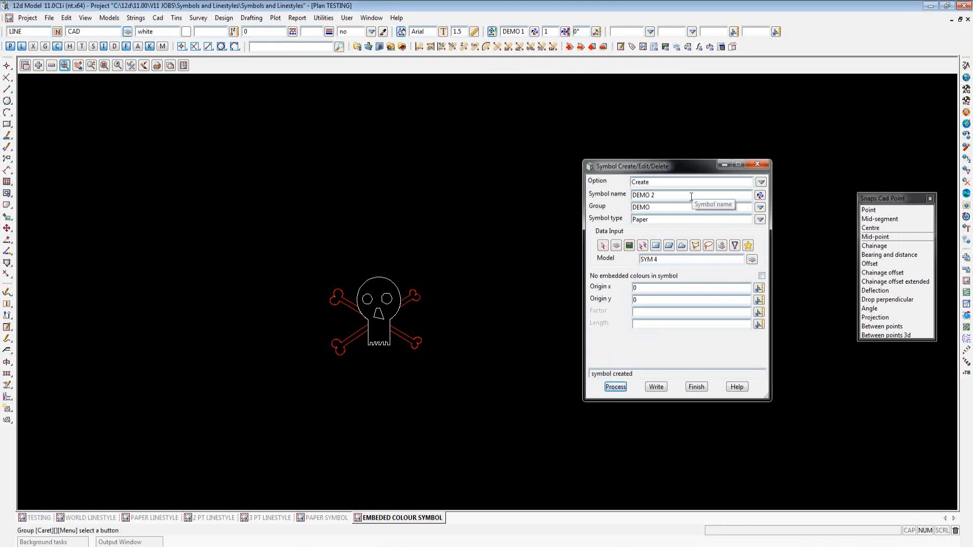
In the TESTING view, set the drawing symbol to DEMO 2 from group DEMO and check its colour setting
scroll(60, 191, down, 3)
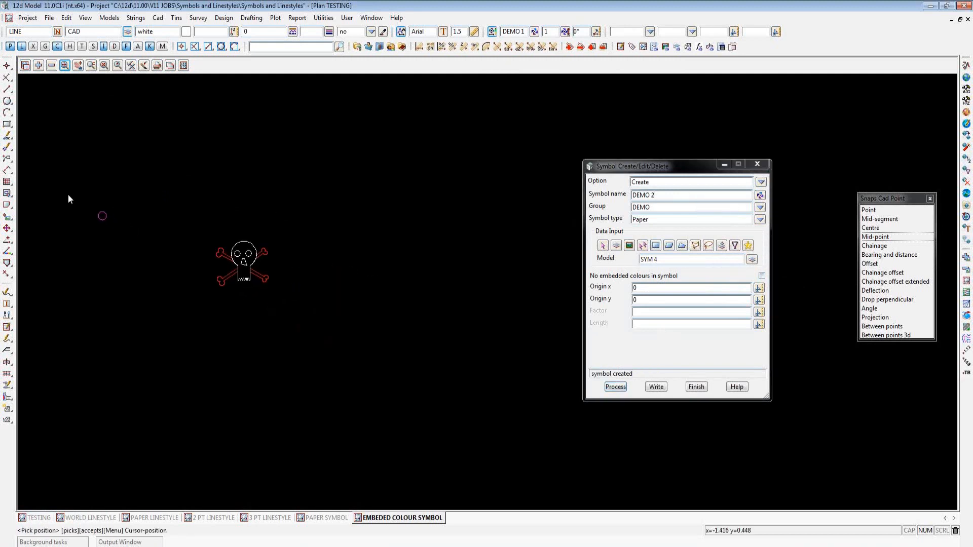
click(37, 518)
click(534, 31)
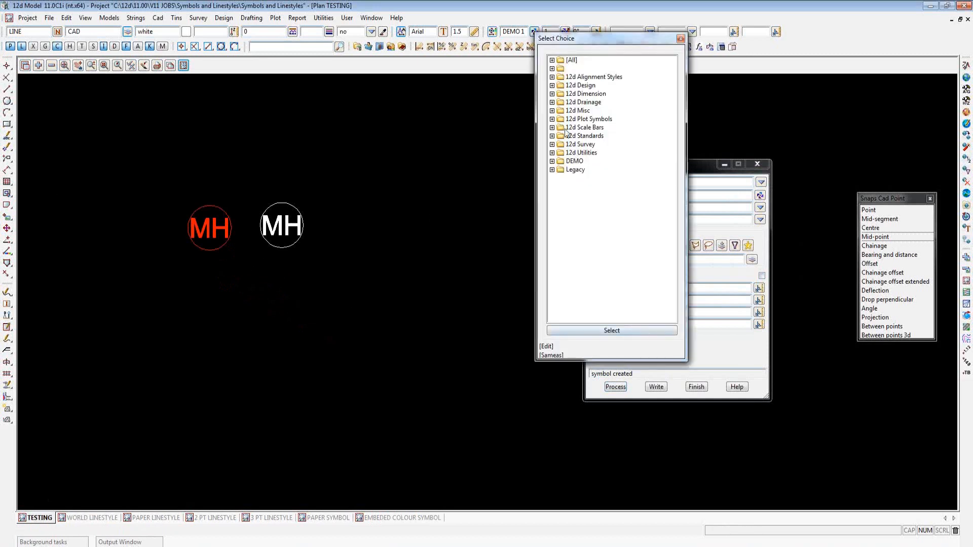
click(552, 161)
click(621, 259)
click(612, 330)
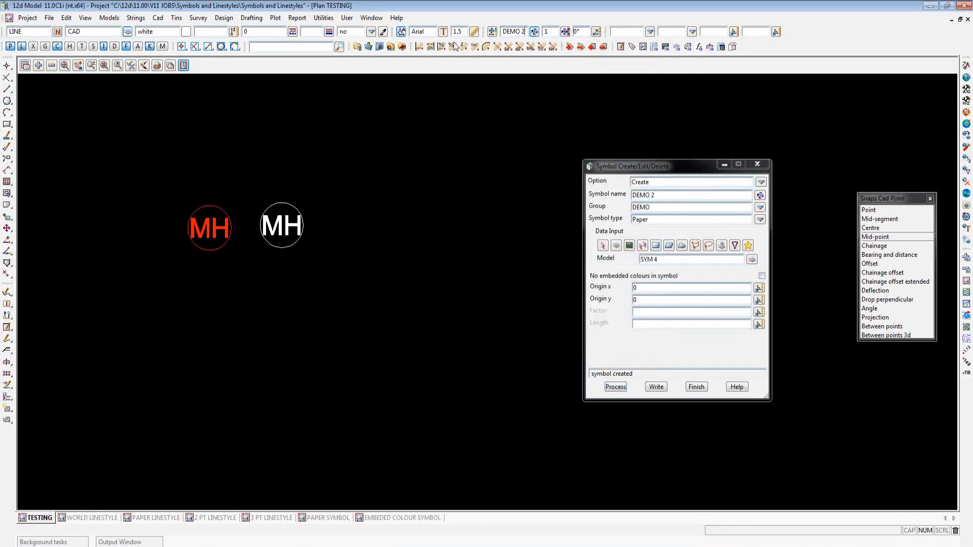
click(492, 31)
click(504, 157)
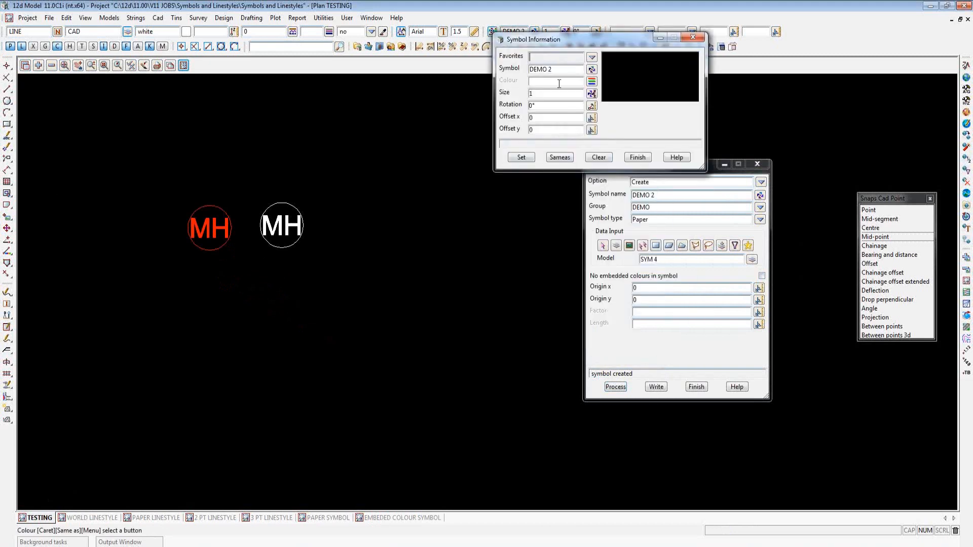
click(637, 157)
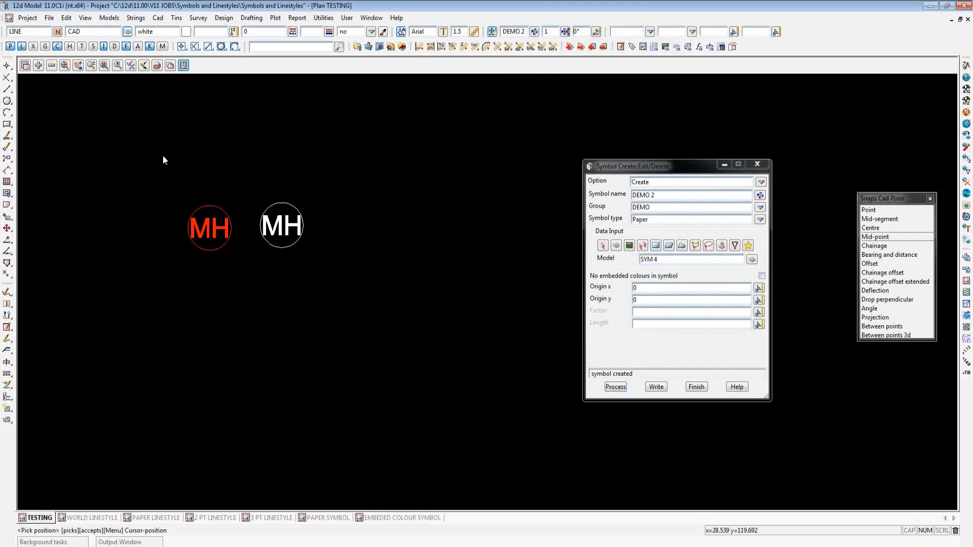
Place a point with the DEMO 2 symbol beside the two MH symbols
click(7, 66)
scroll(420, 228, up, 2)
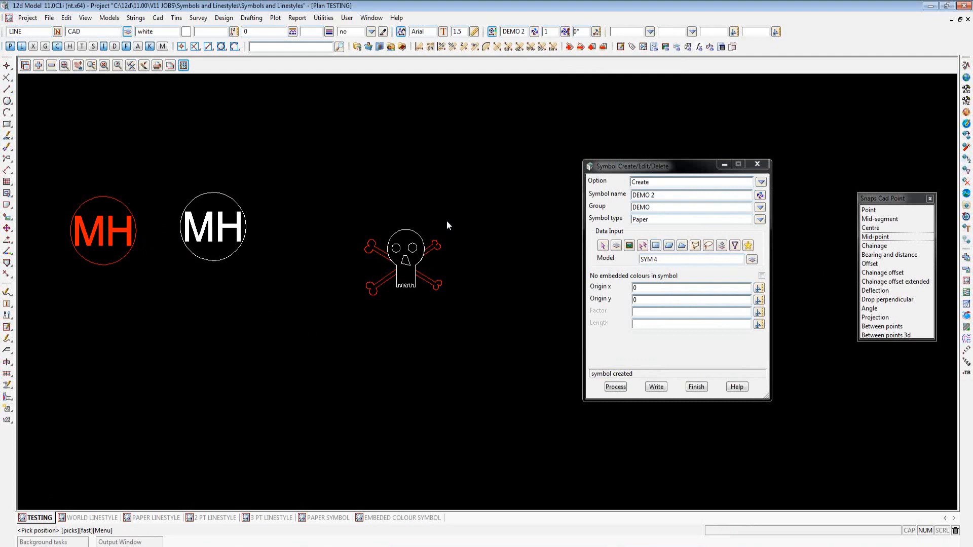
scroll(300, 276, down, 2)
scroll(358, 233, down, 1)
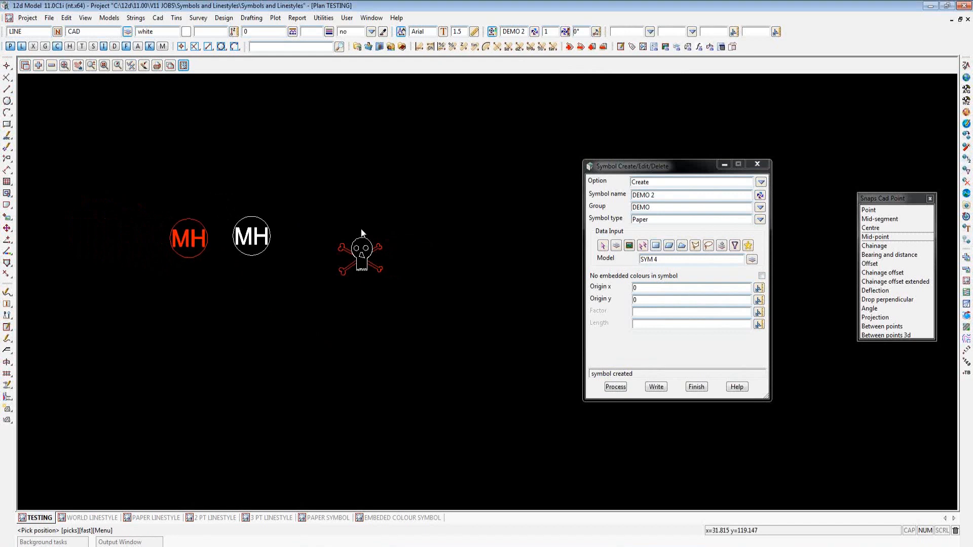
scroll(430, 234, down, 1)
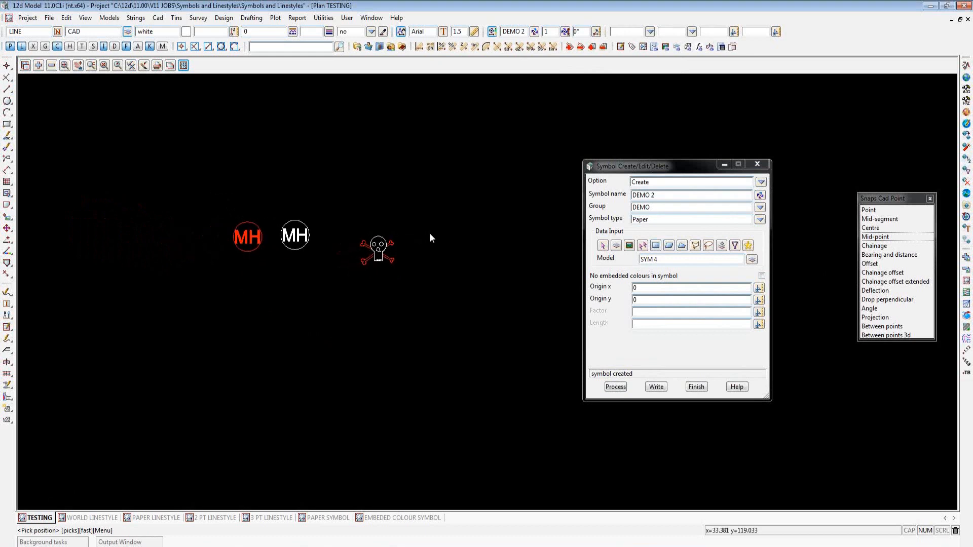
Write the symbols to symbols.4d in the current folder and close the symbol creation dialog
click(656, 387)
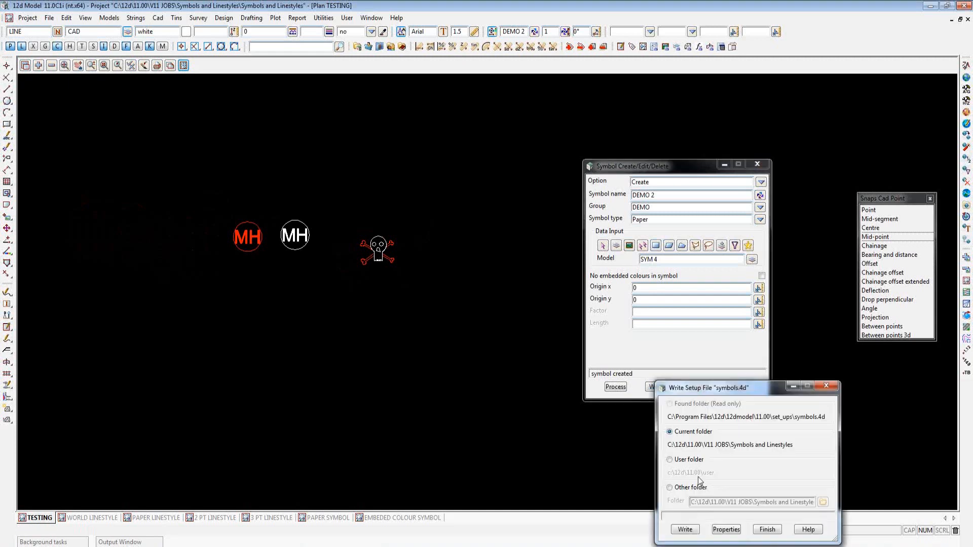
click(684, 530)
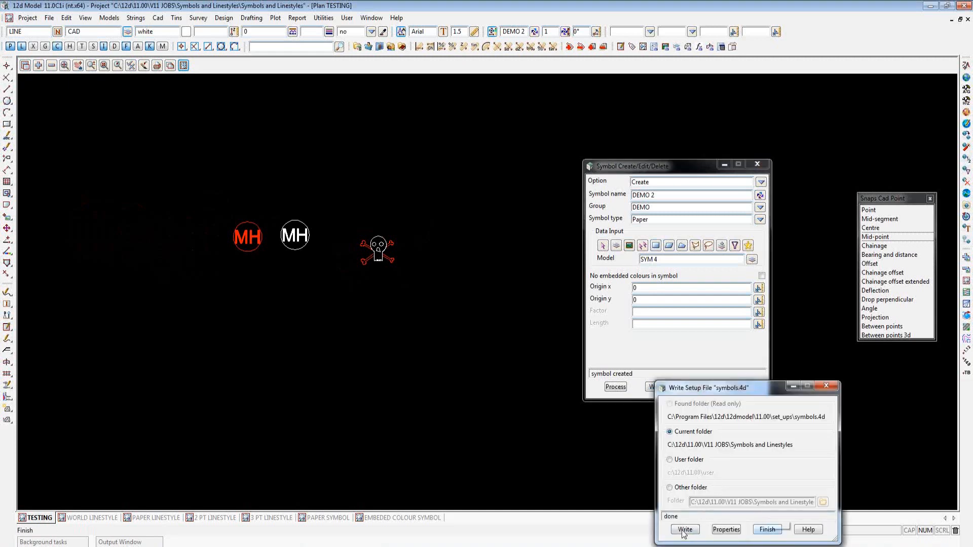
click(768, 529)
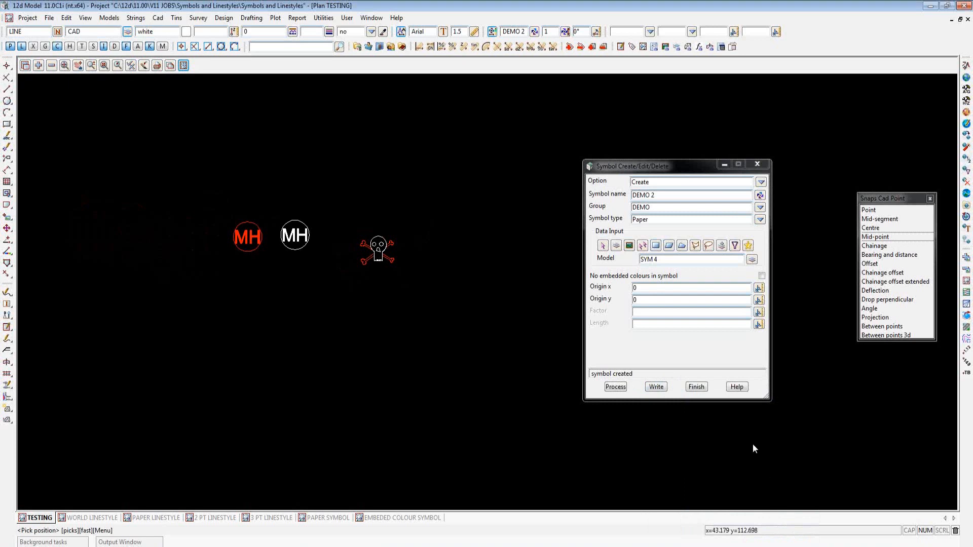
click(697, 387)
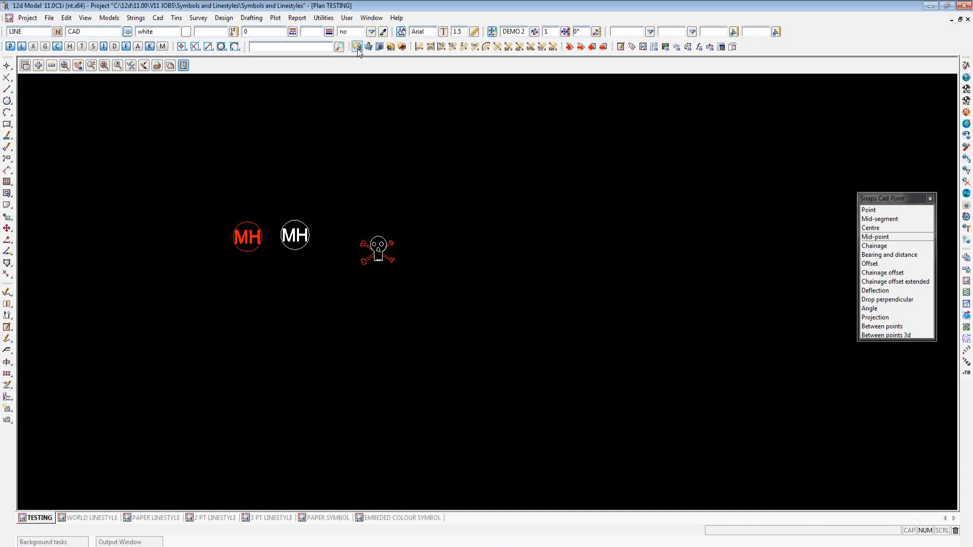
Open the project folder and select the symbols.4d file
key(ctrl)
key(ctrl)
key(ctrl)
click(357, 48)
click(312, 152)
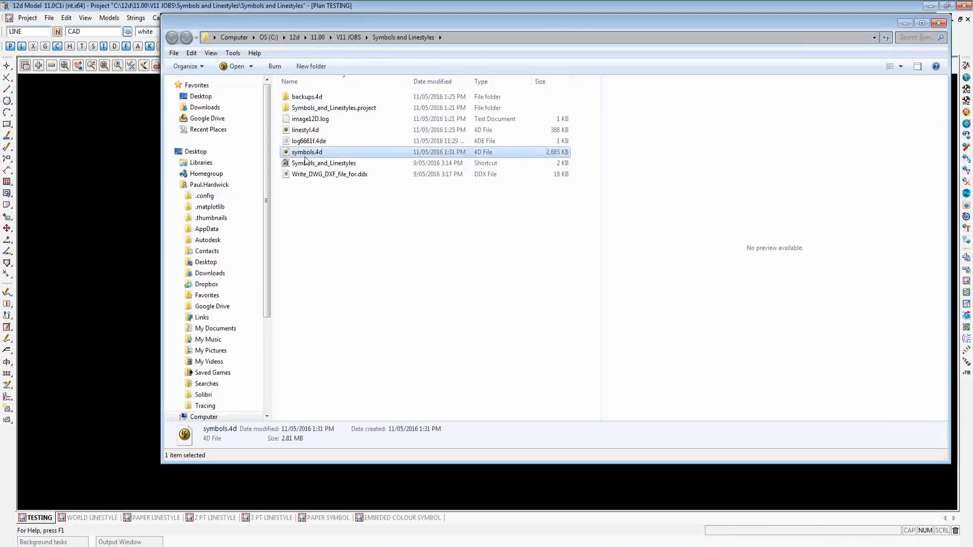
Rename the linestyl.4d file in the project folder as user_linestyl.4d
click(321, 129)
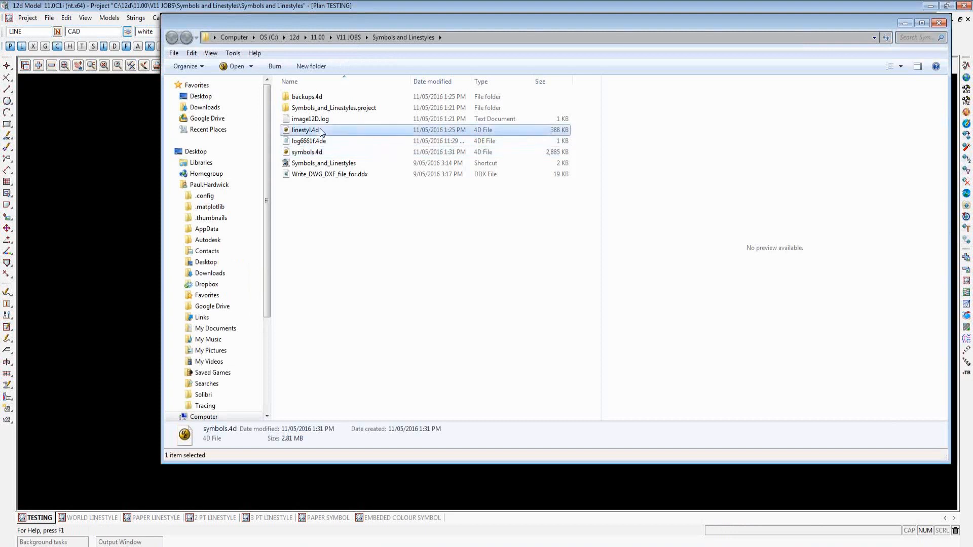
click(320, 152)
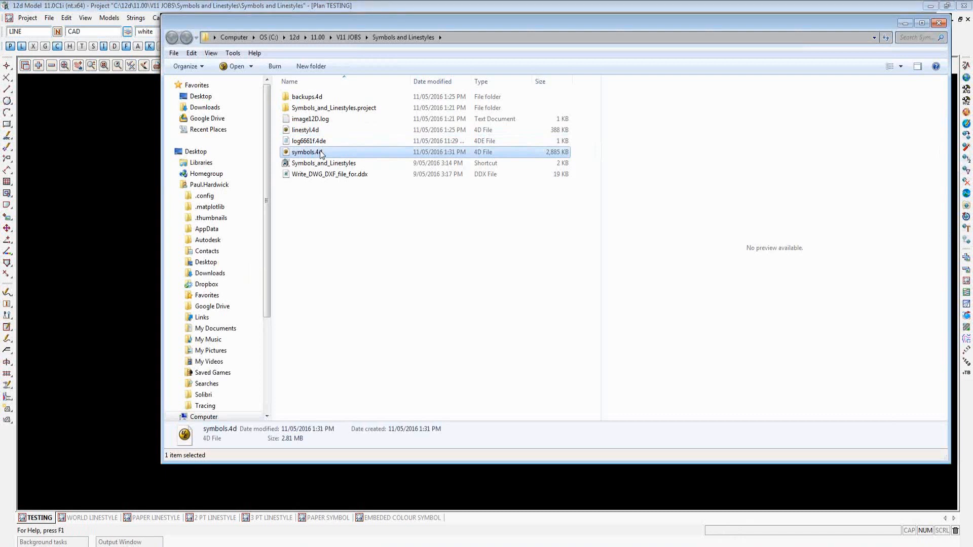
click(296, 131)
click(296, 132)
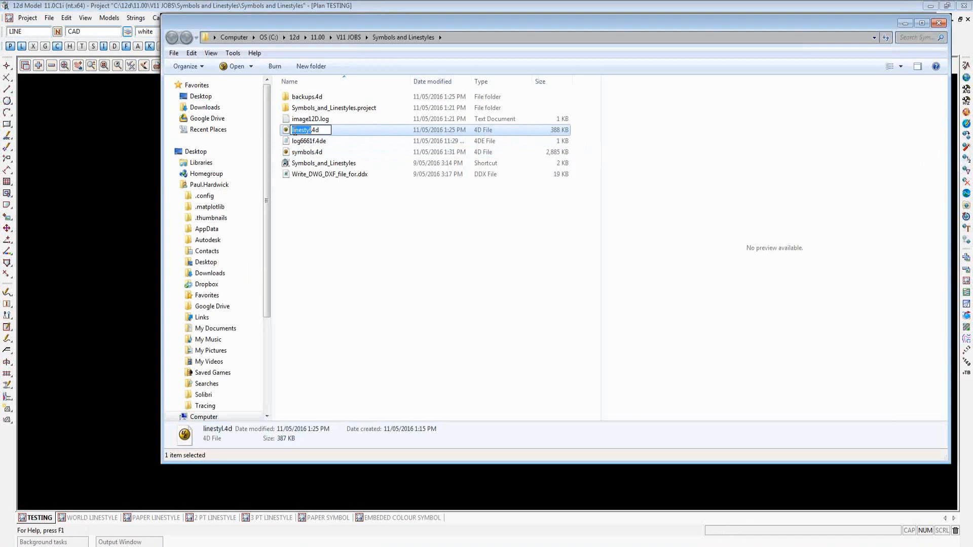
click(293, 131)
text(user)
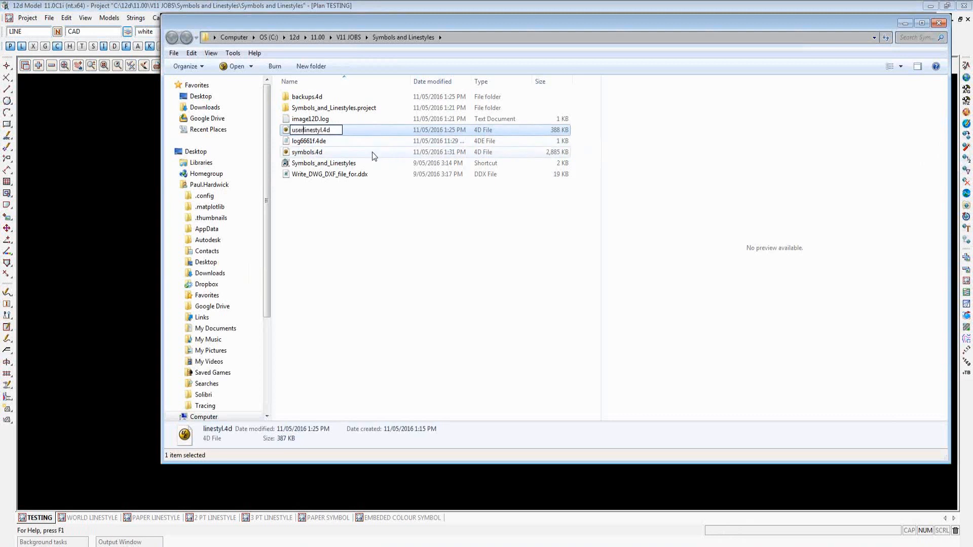
text(_)
click(311, 152)
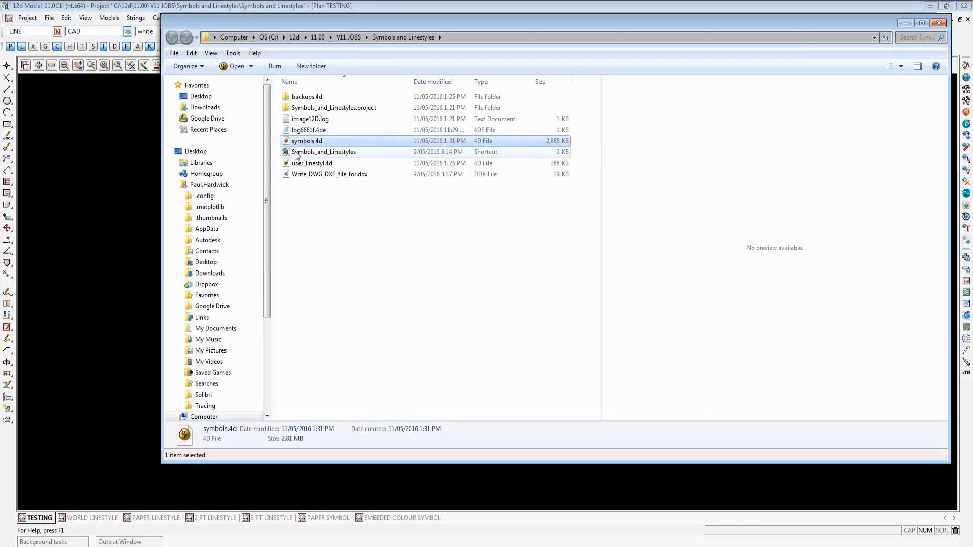
Rename the symbols.4d file in the project folder as user_symbols.4d
click(297, 153)
click(296, 143)
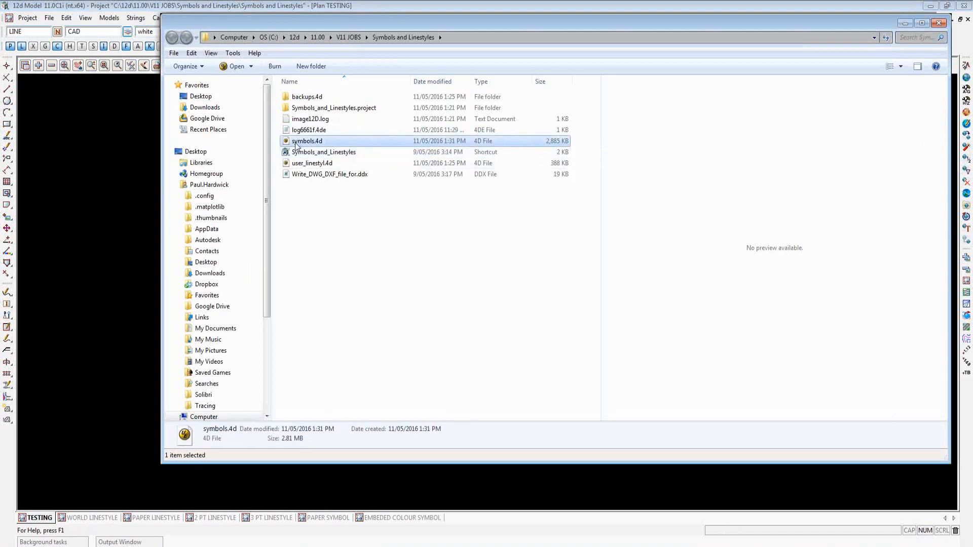
click(296, 143)
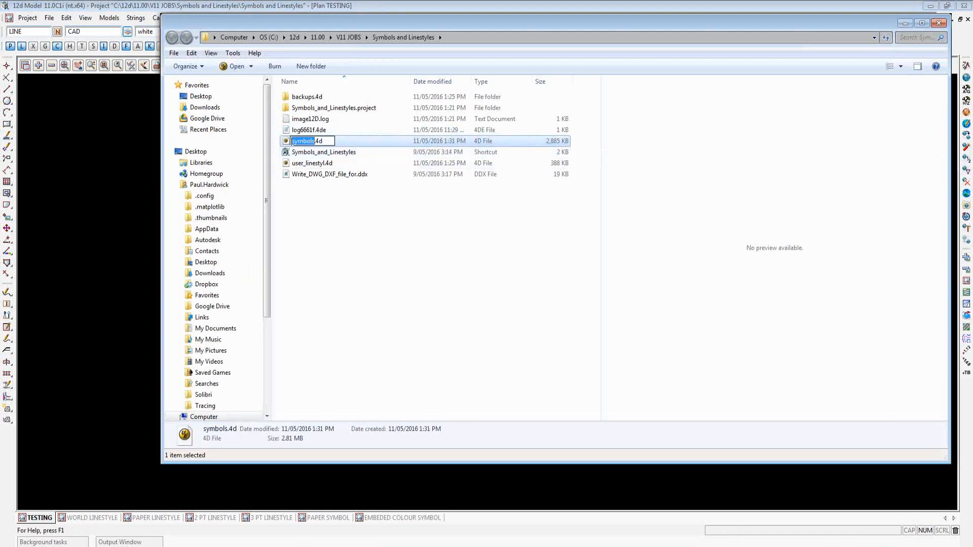
text(user_)
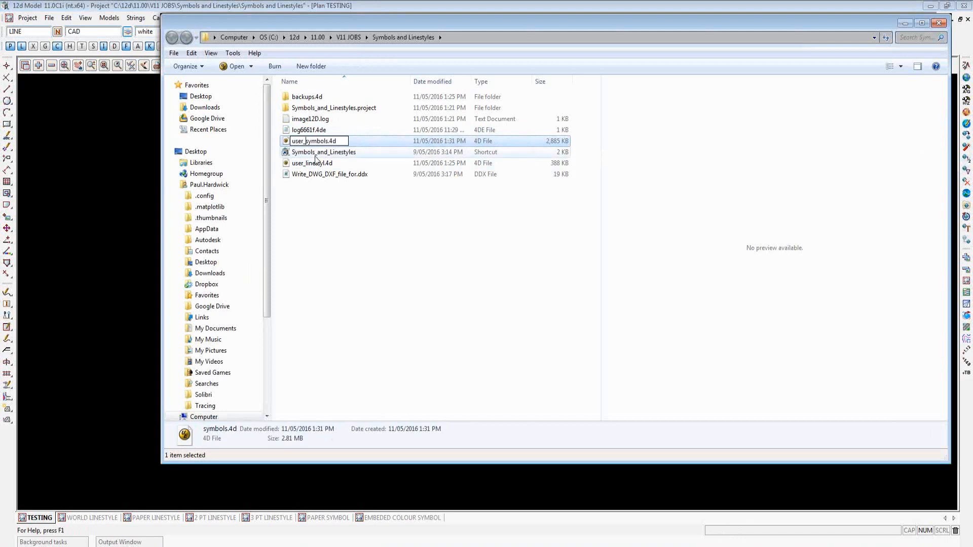
click(337, 217)
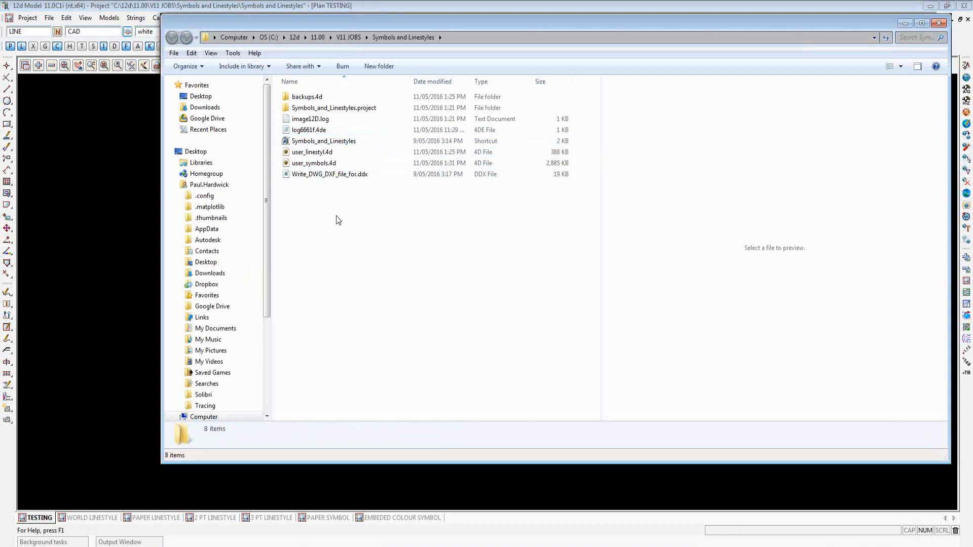
Open user_symbols.4d in UltraEdit and locate the DEMO 1 and DEMO 2 paperstyle definitions at the end of the file
click(332, 164)
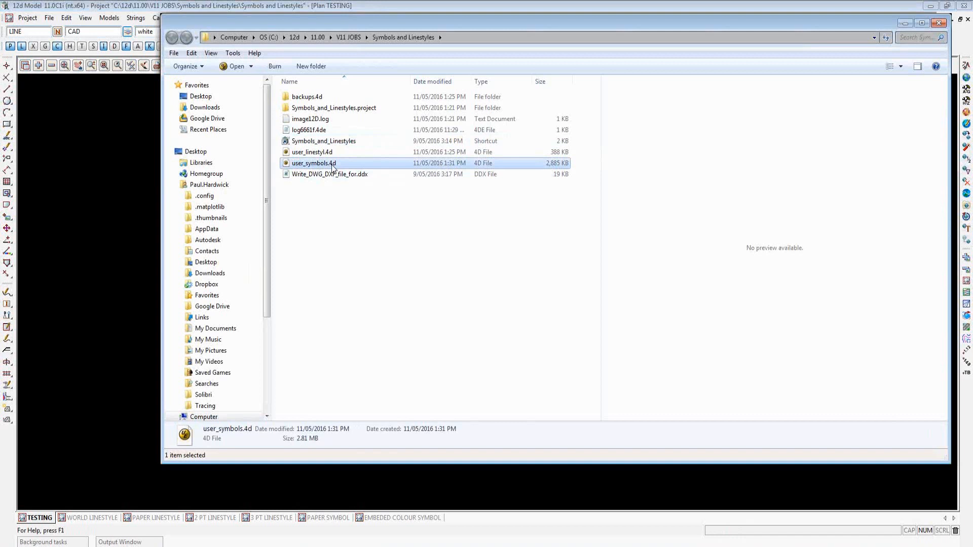
double_click(332, 165)
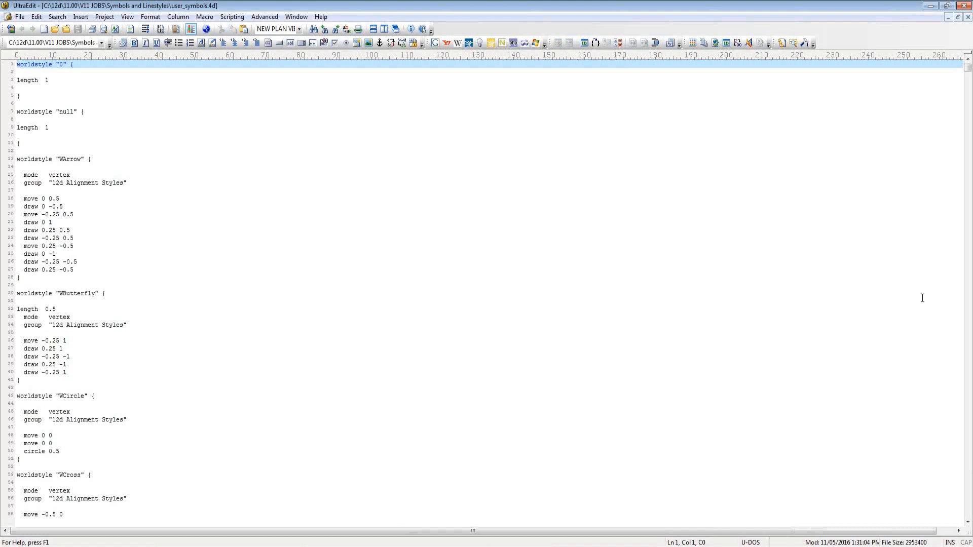
key(shift+End)
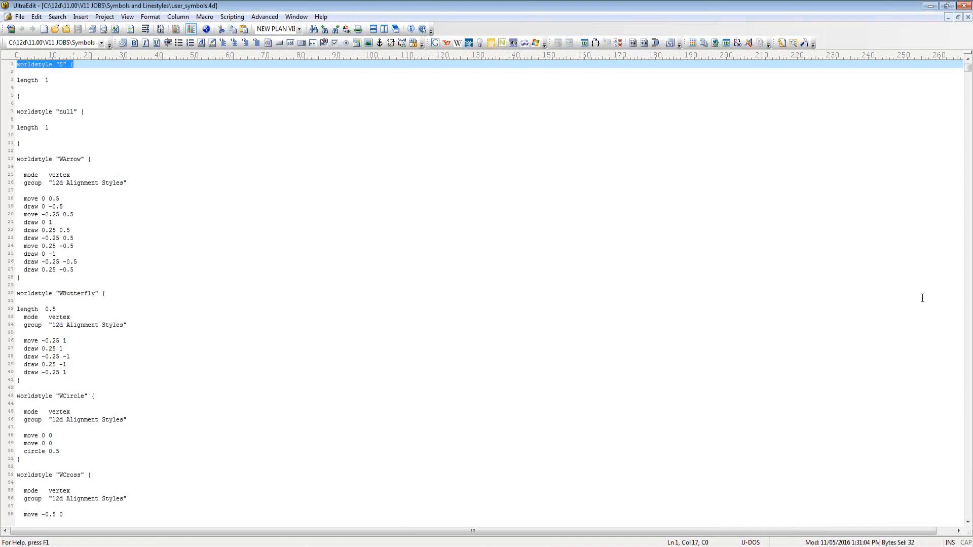
key(ctrl+shift+End)
shift+click(121, 491)
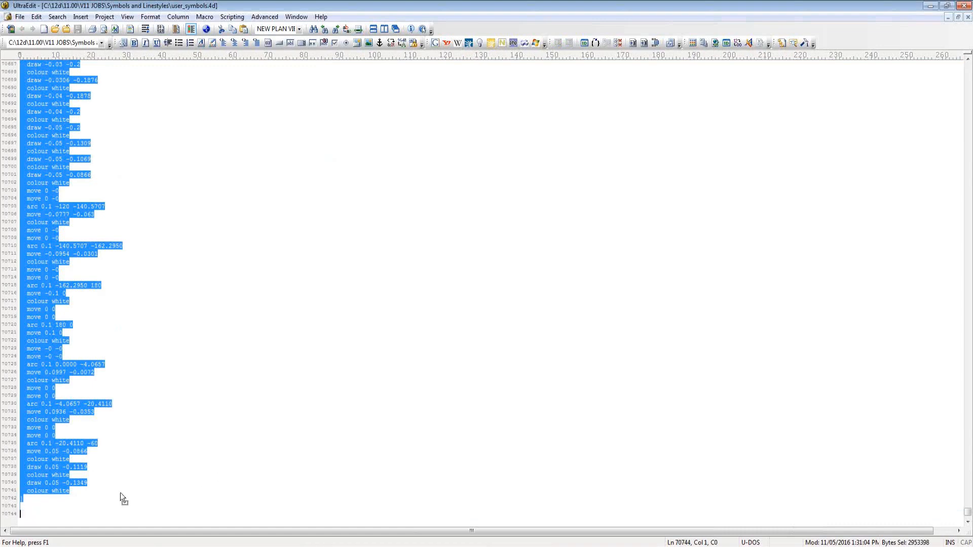
scroll(120, 476, up, 20)
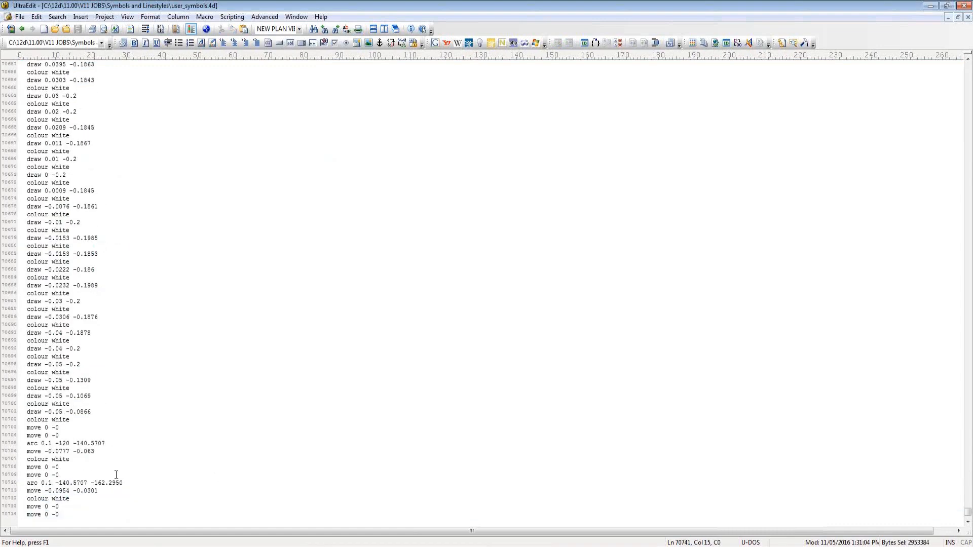
scroll(118, 444, up, 5)
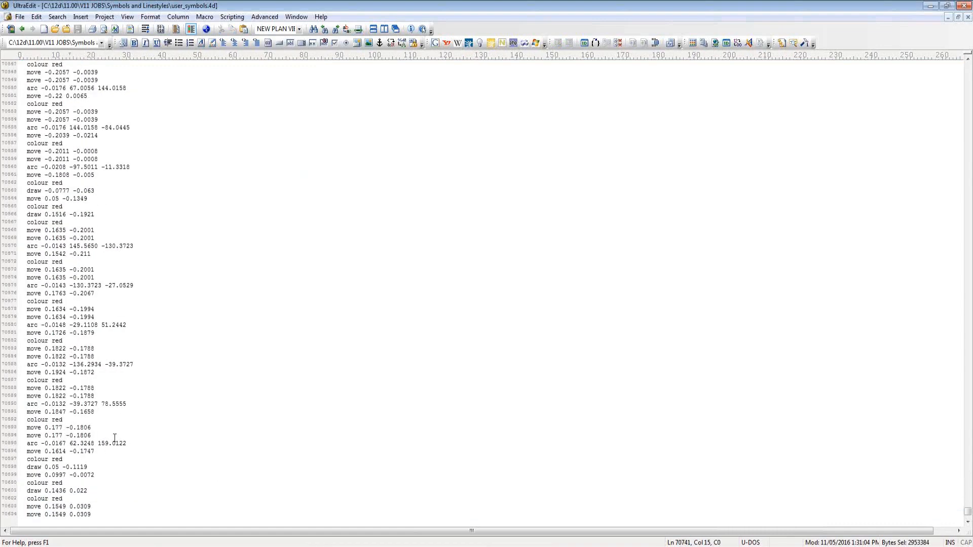
scroll(114, 439, up, 20)
click(126, 301)
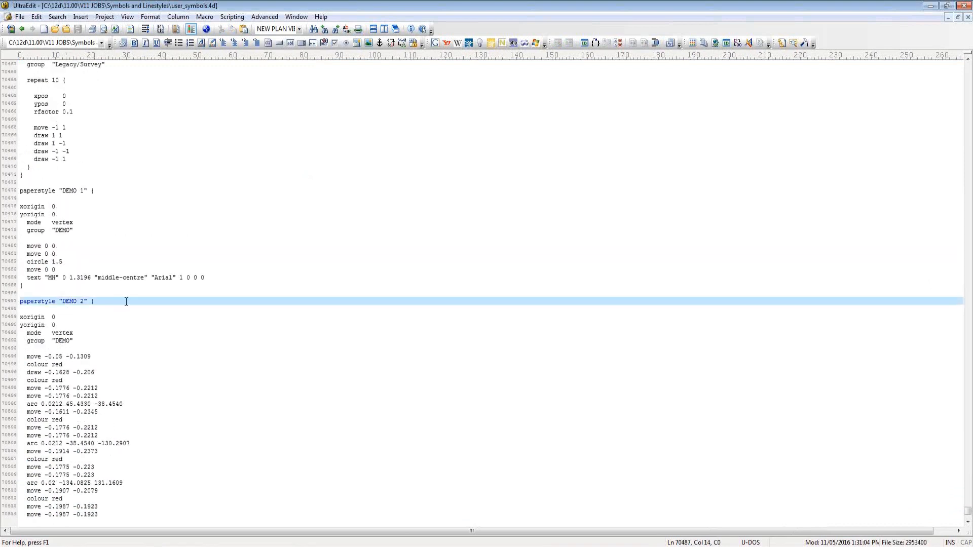
click(54, 191)
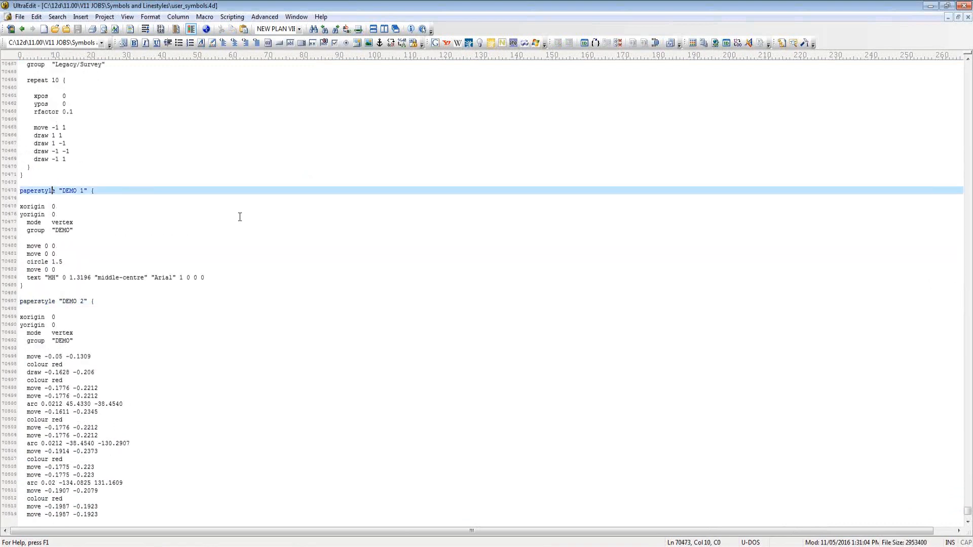
Delete every definition above the DEMO 1 paperstyle, then save and close user_symbols.4d
click(40, 181)
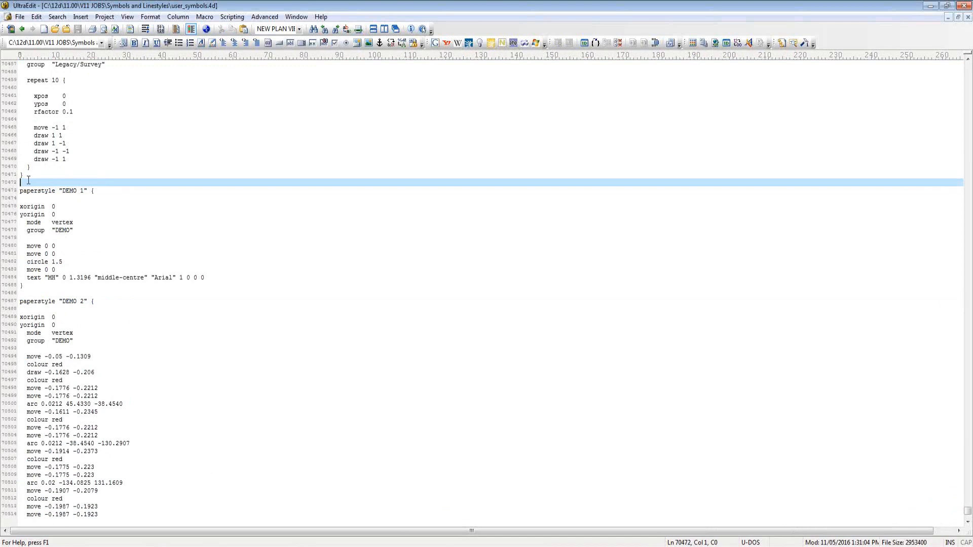
key(ctrl+a)
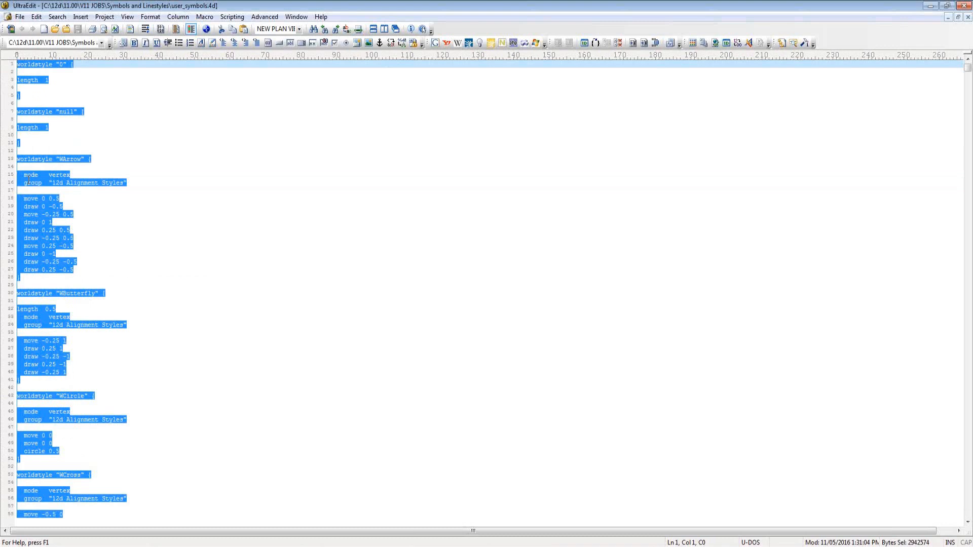
key(ctrl+v)
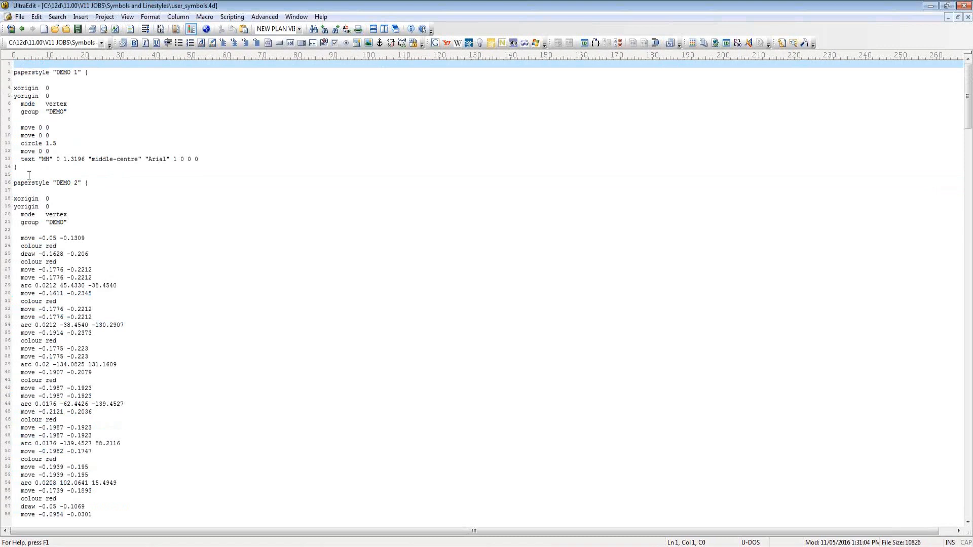
click(78, 31)
click(965, 6)
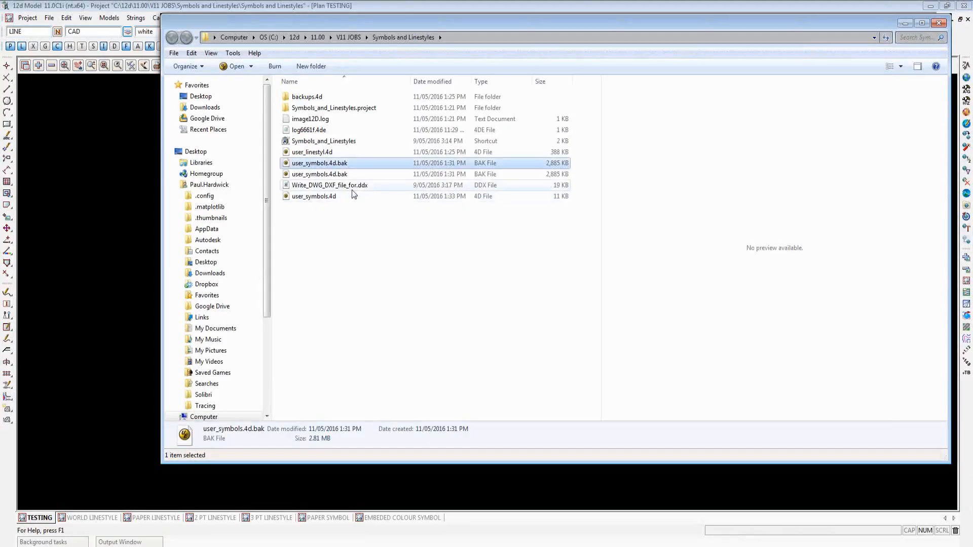
Open user_linestyl.4d in UltraEdit and locate the DEMO 1 to DEMO 4 linestyle definitions near the end of the file
double_click(315, 153)
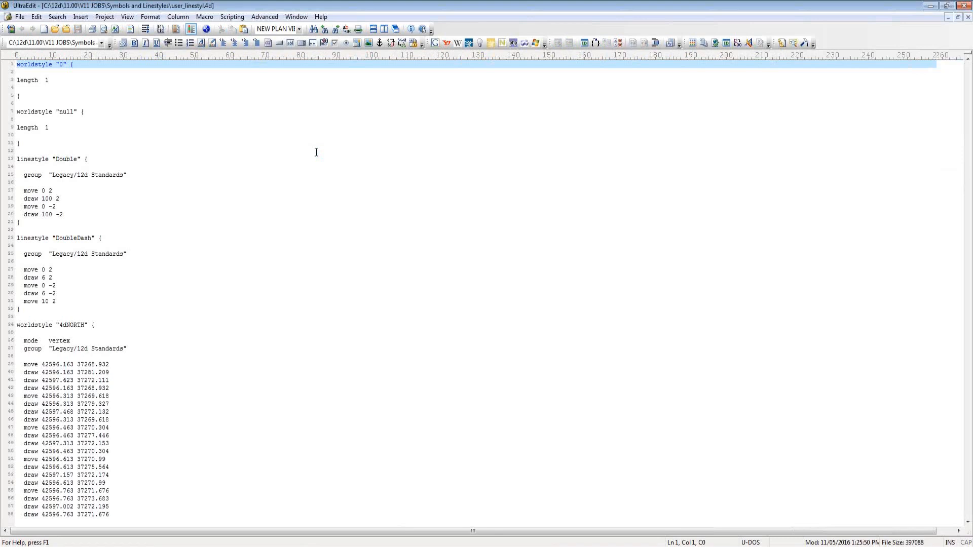
key(ctrl+End)
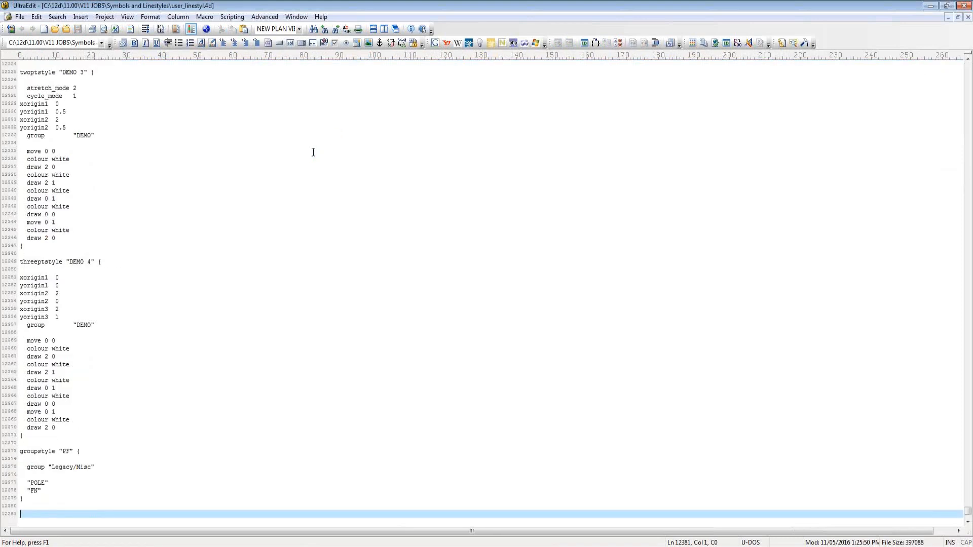
click(77, 254)
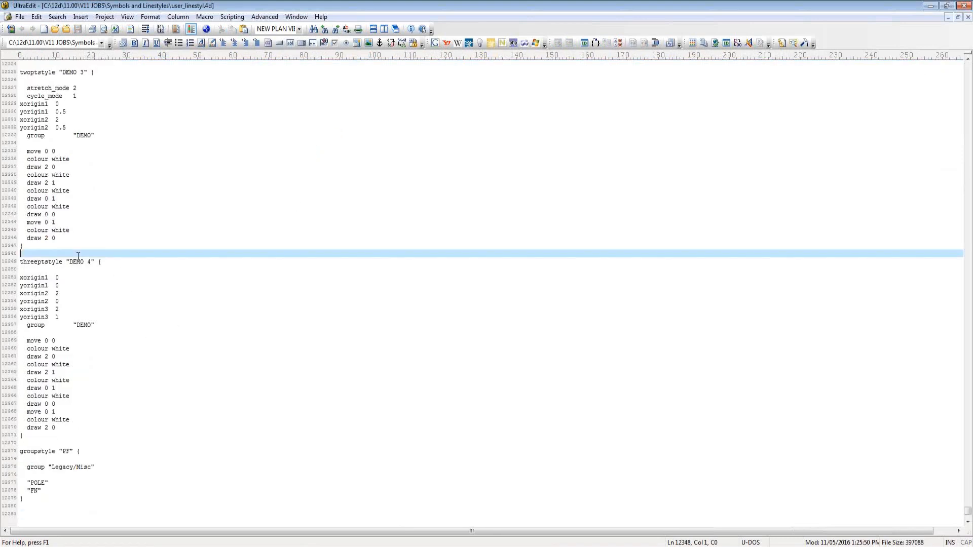
scroll(104, 263, up, 3)
click(87, 214)
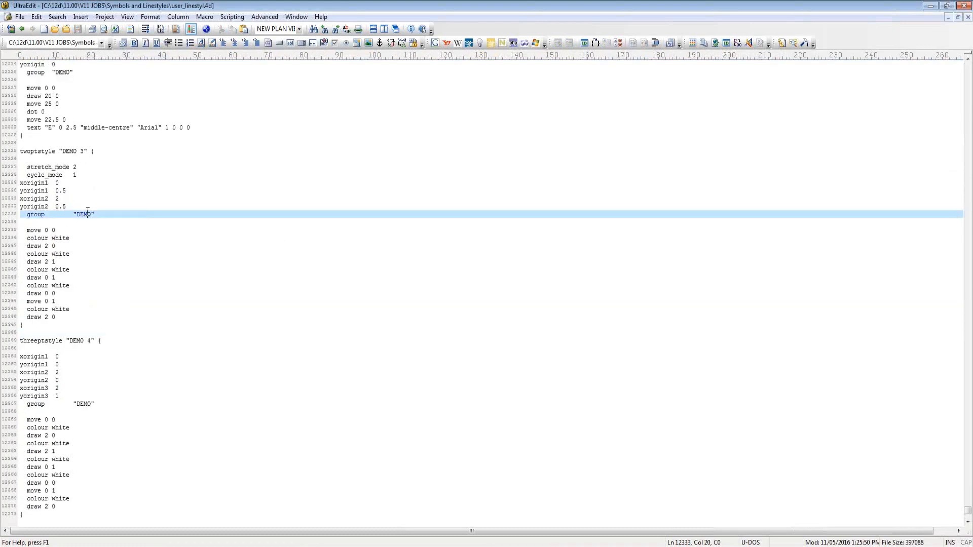
scroll(71, 228, up, 3)
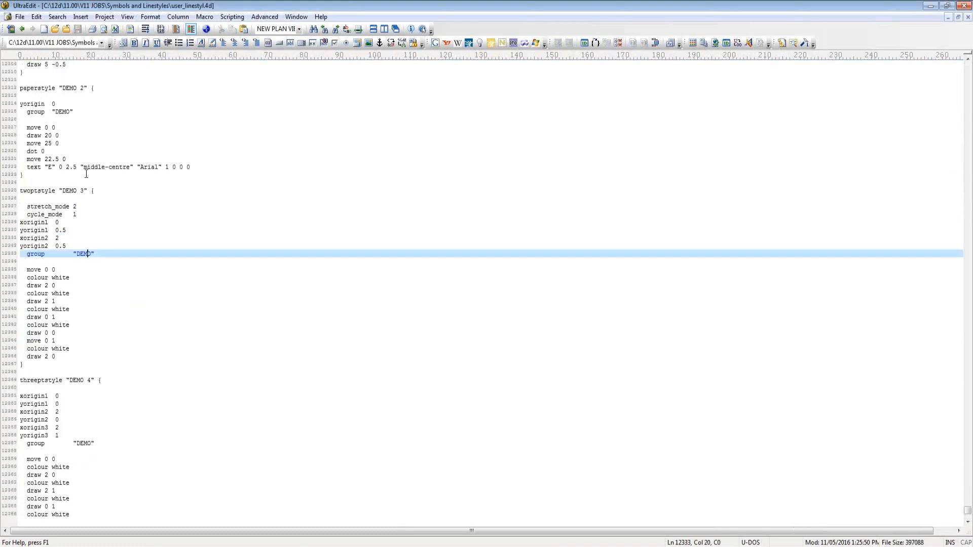
click(68, 229)
click(76, 128)
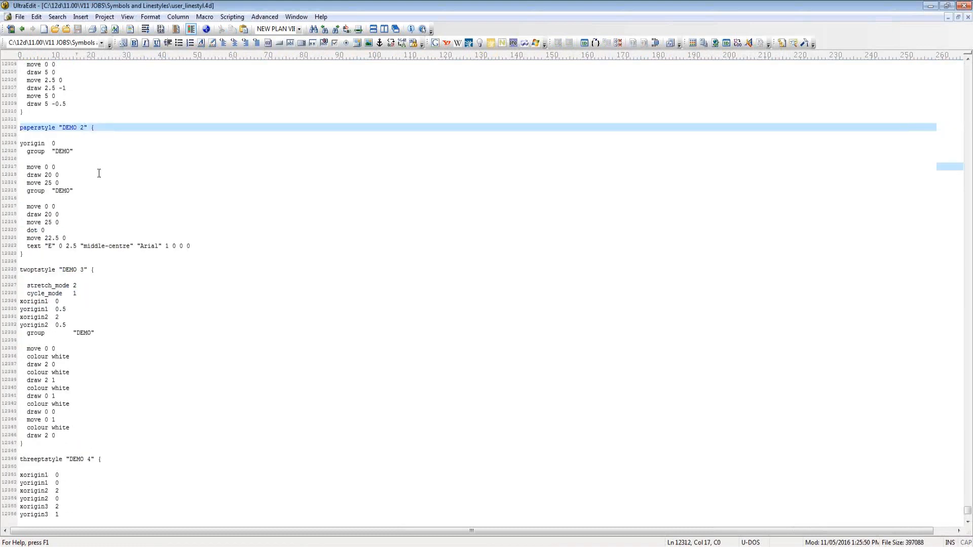
scroll(96, 178, up, 8)
Delete every definition above the DEMO 1 worldstyle, then save and close user_linestyl.4d
click(53, 213)
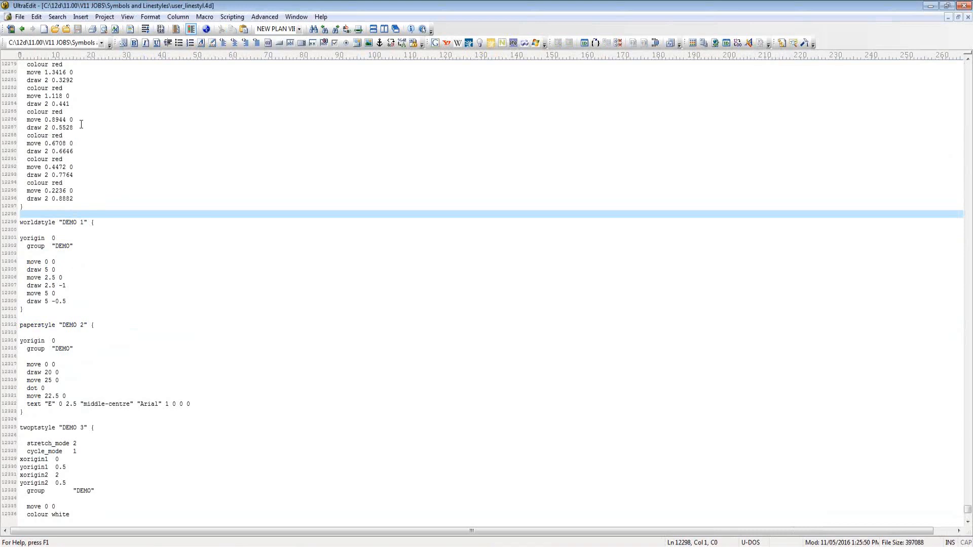
key(ctrl+shift+Home)
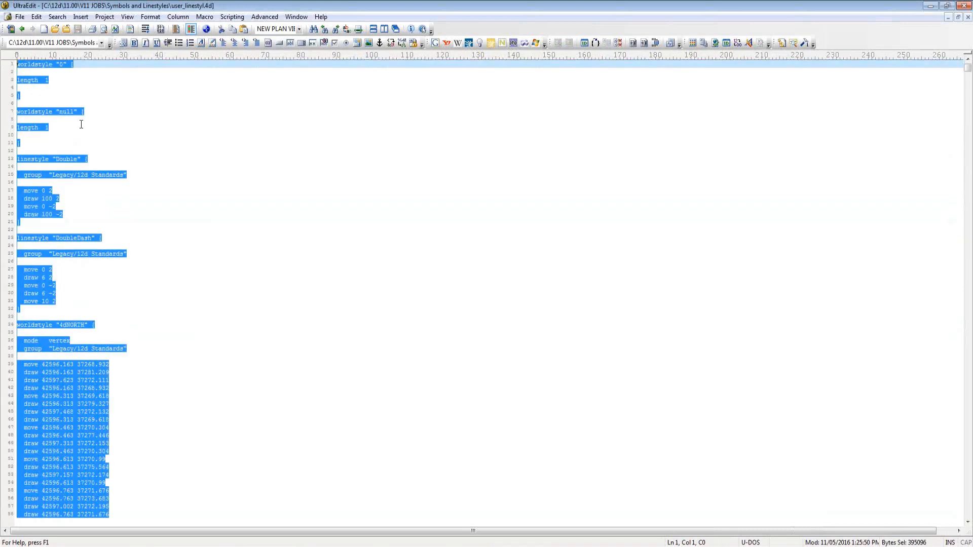
key(Delete)
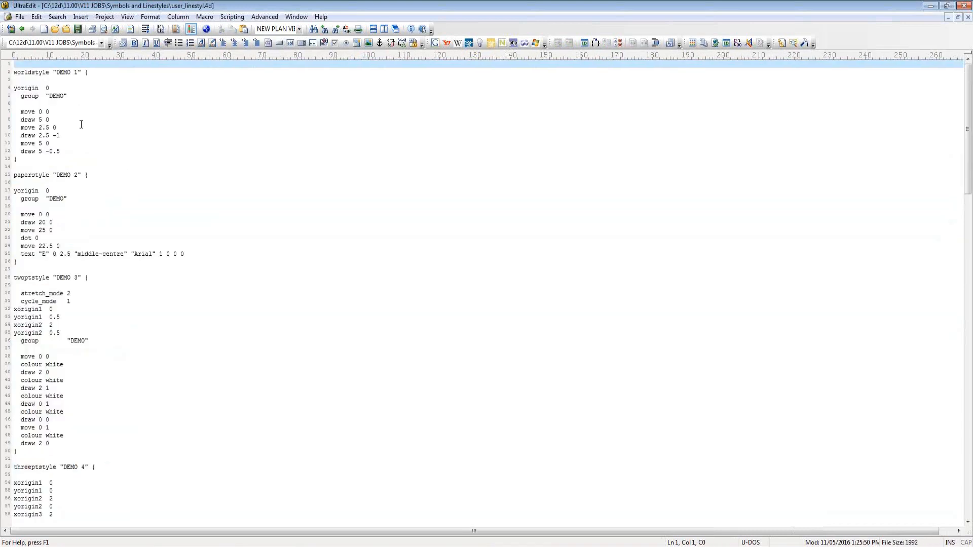
click(79, 29)
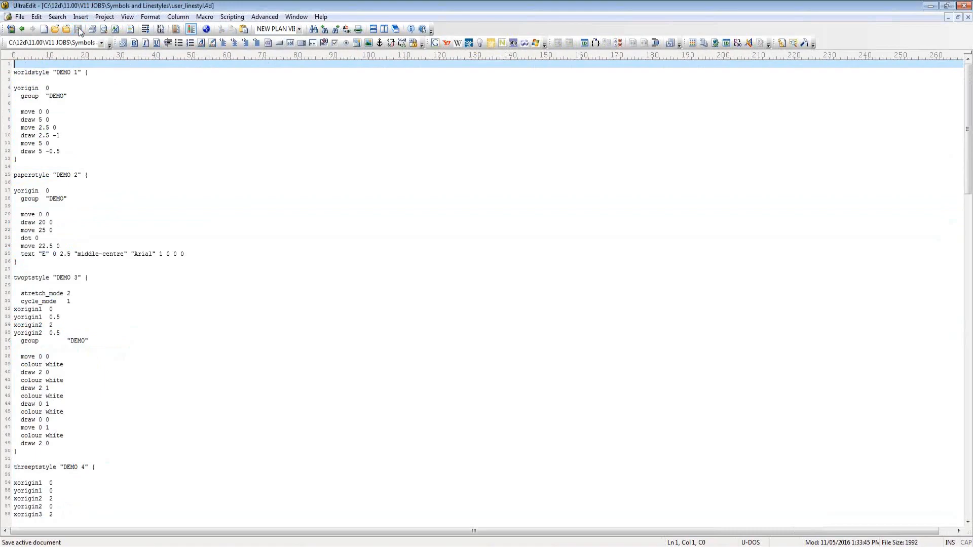
click(961, 5)
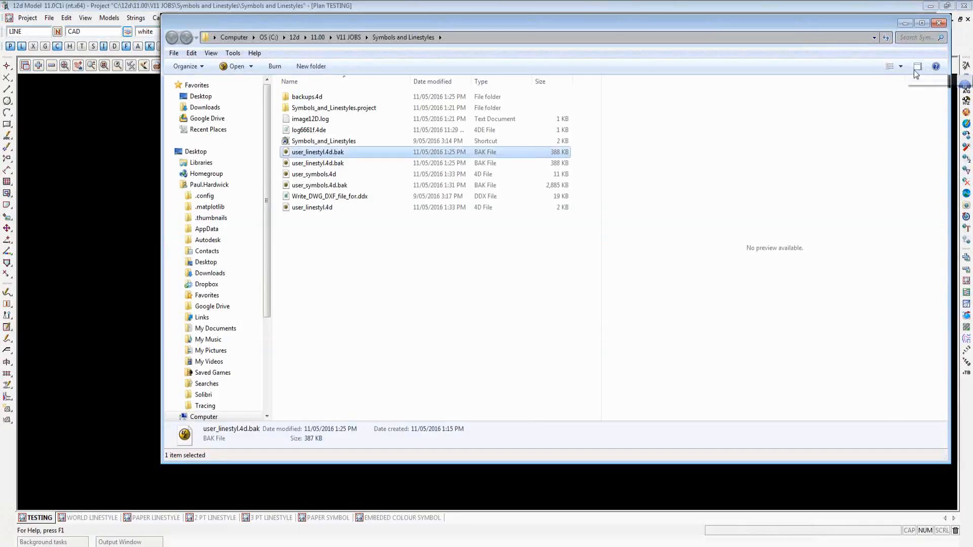
Close the project folder window and restart the 12d Model project, saving its changes
click(939, 22)
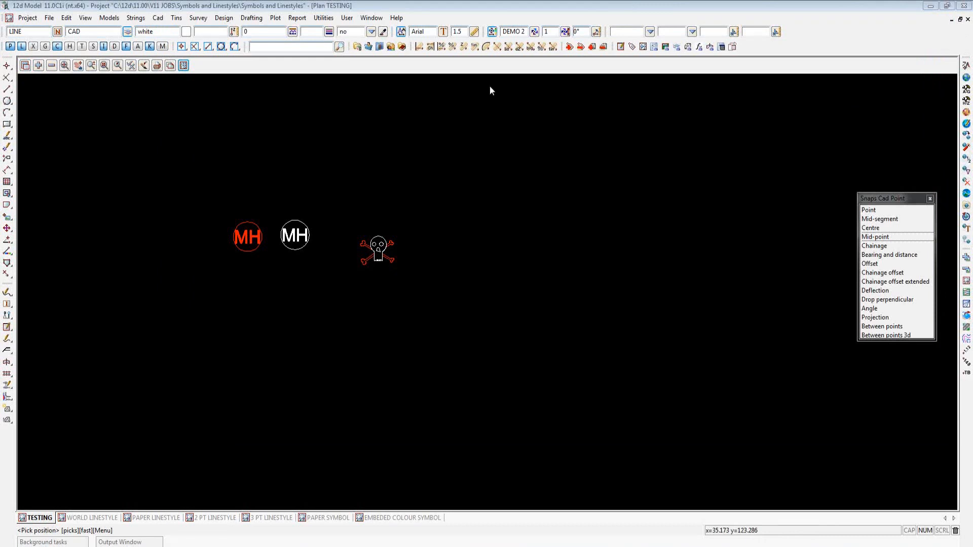
click(27, 18)
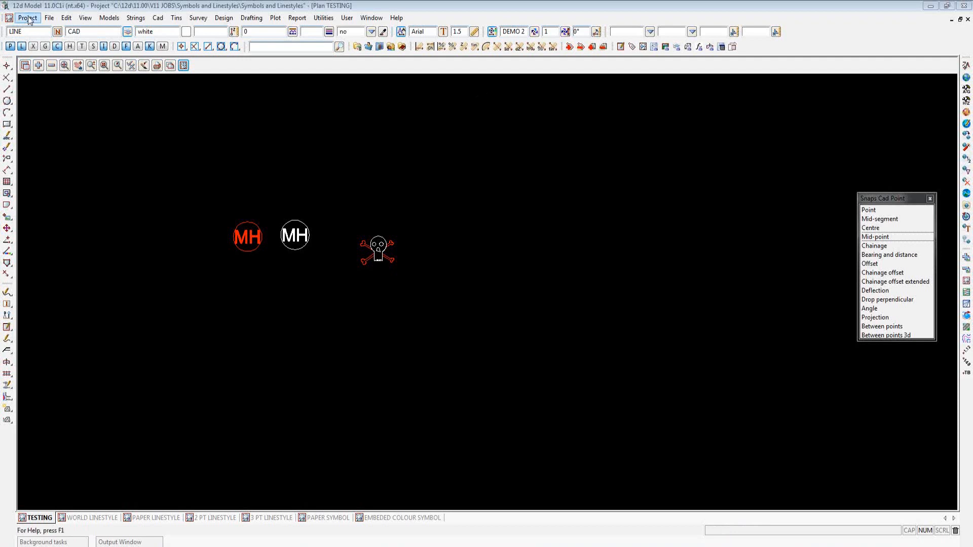
click(44, 129)
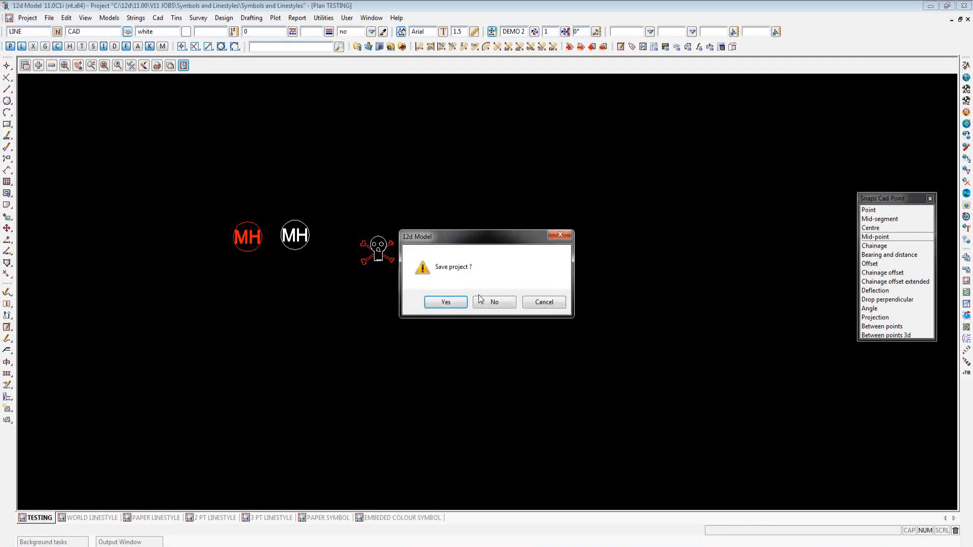
click(445, 302)
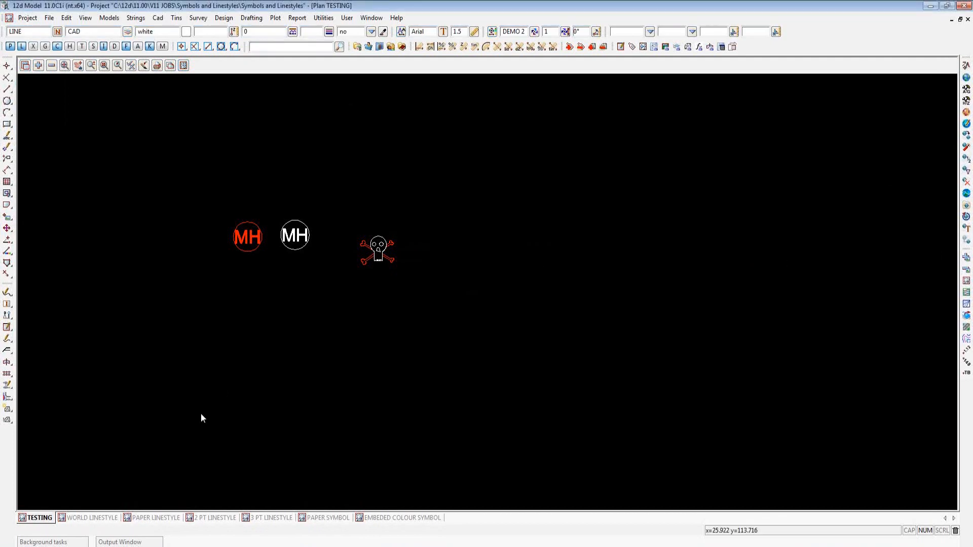
Check the symbols in the DEMO group of the symbol list, then close the list without choosing one
click(535, 32)
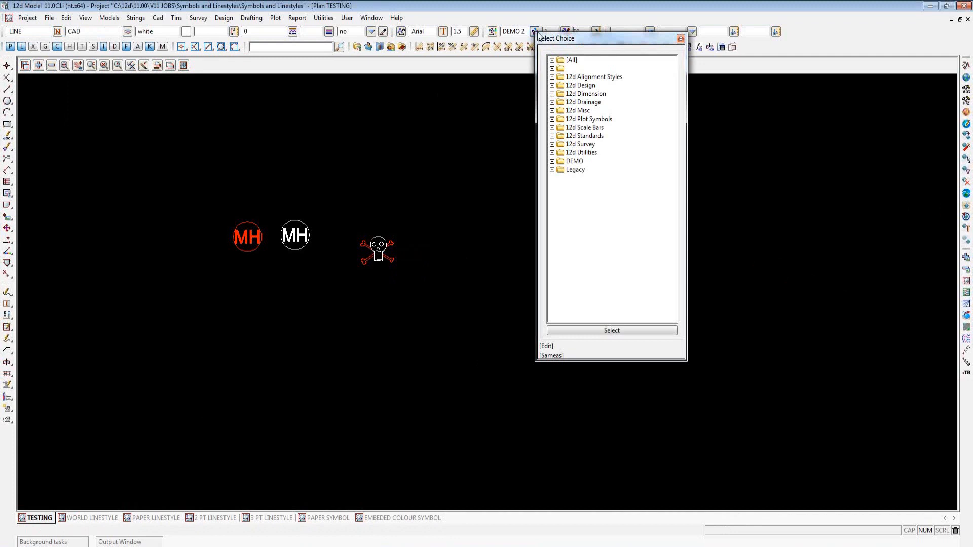
click(554, 163)
click(552, 161)
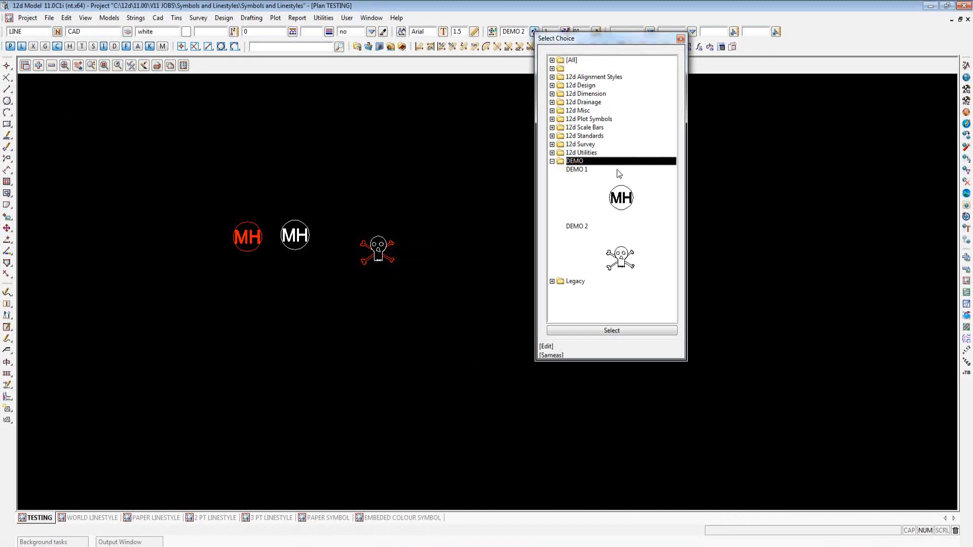
click(681, 39)
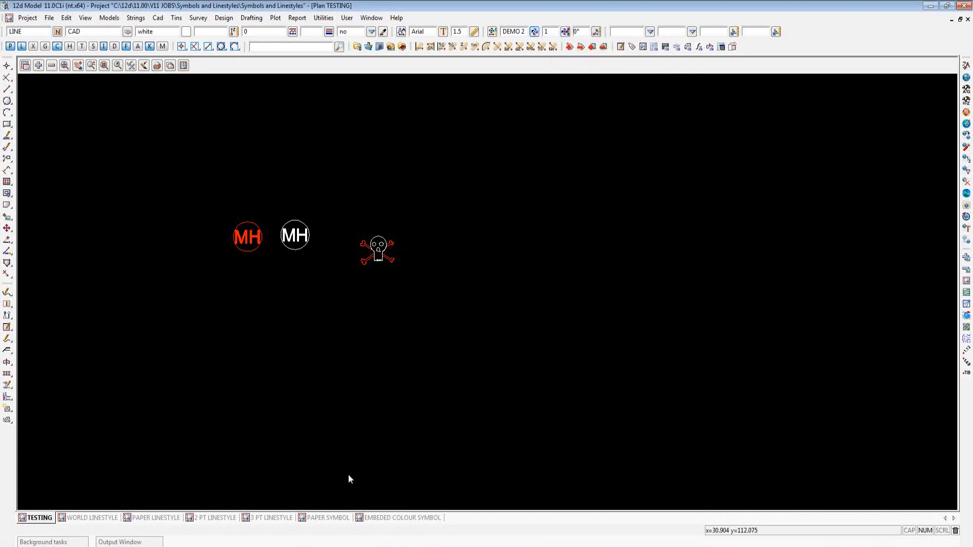